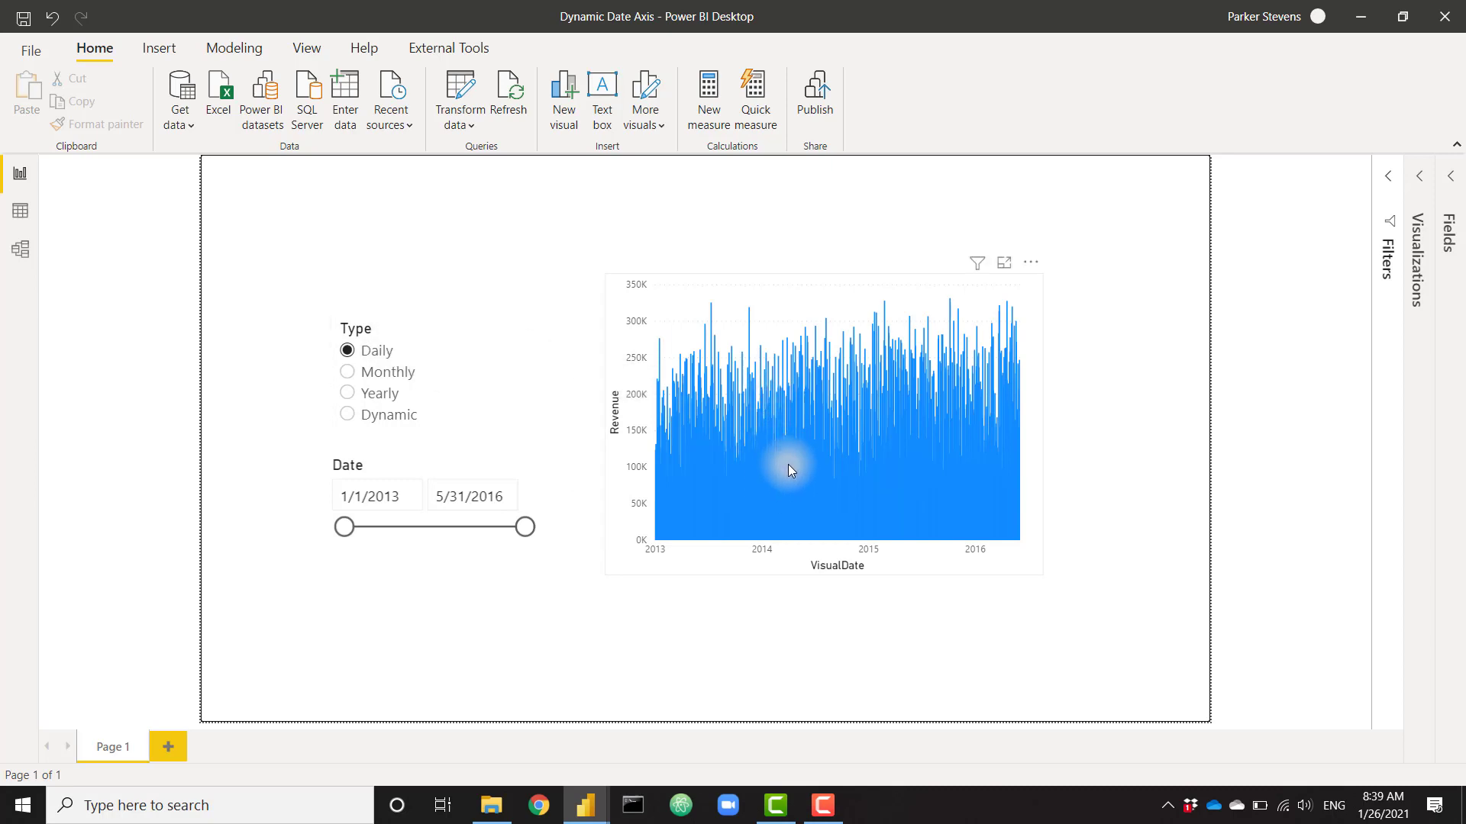
Step: Try Monthly and Yearly, settle on Dynamic, and narrow the dates to 12/22/2013–2/15/2014
left_click(396, 377)
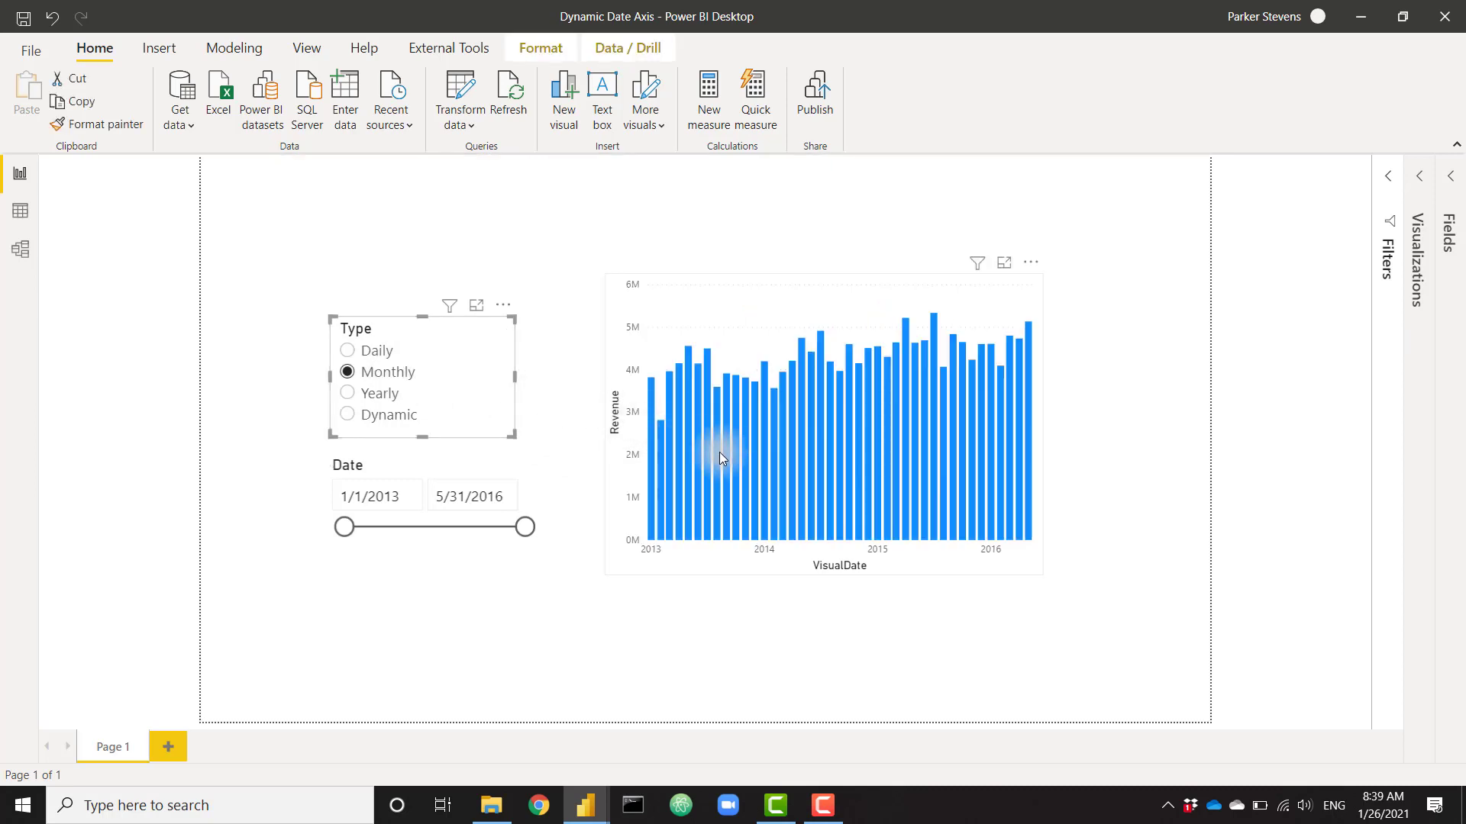
left_click(385, 393)
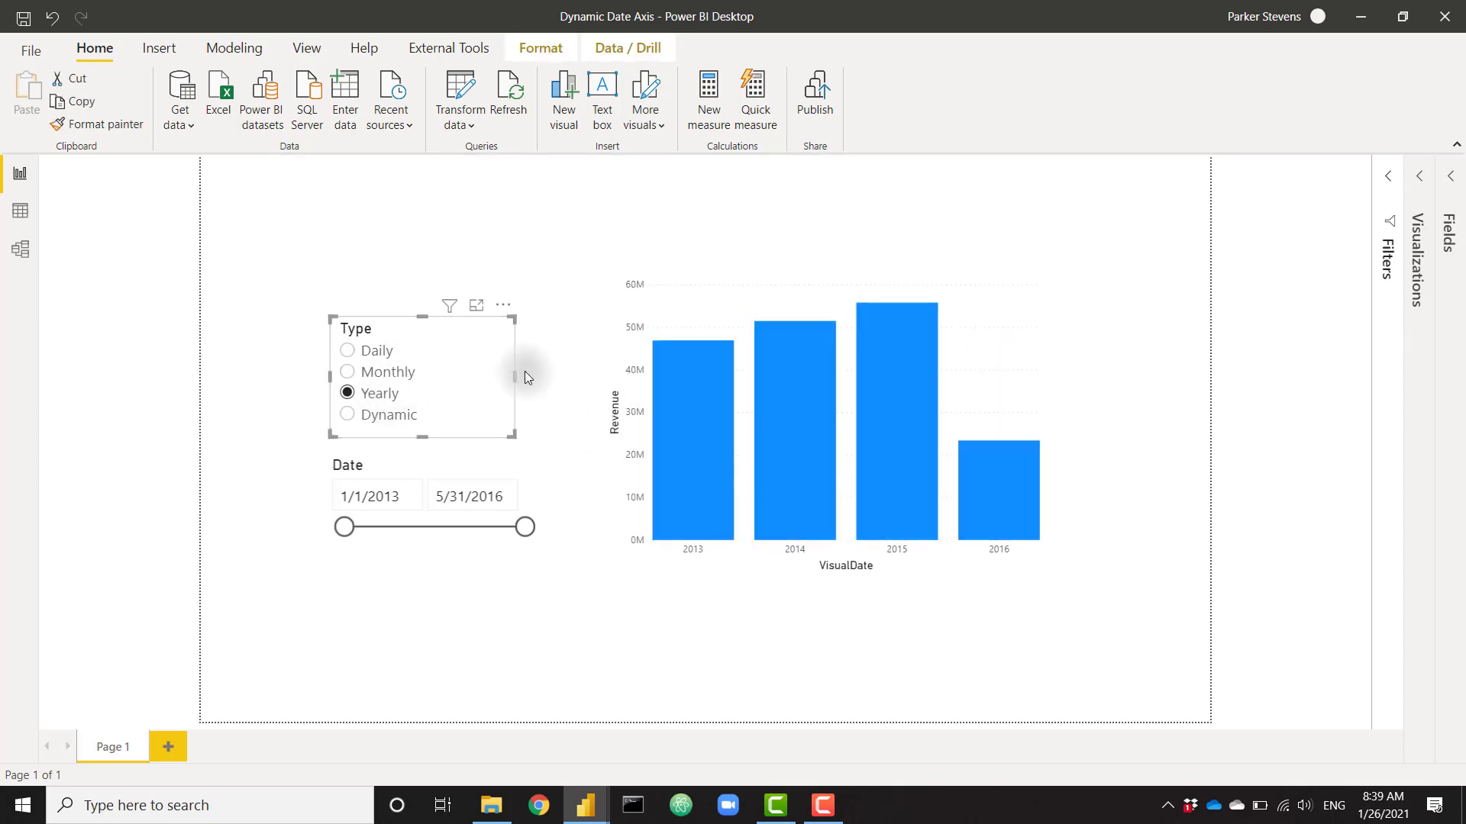
left_click(413, 417)
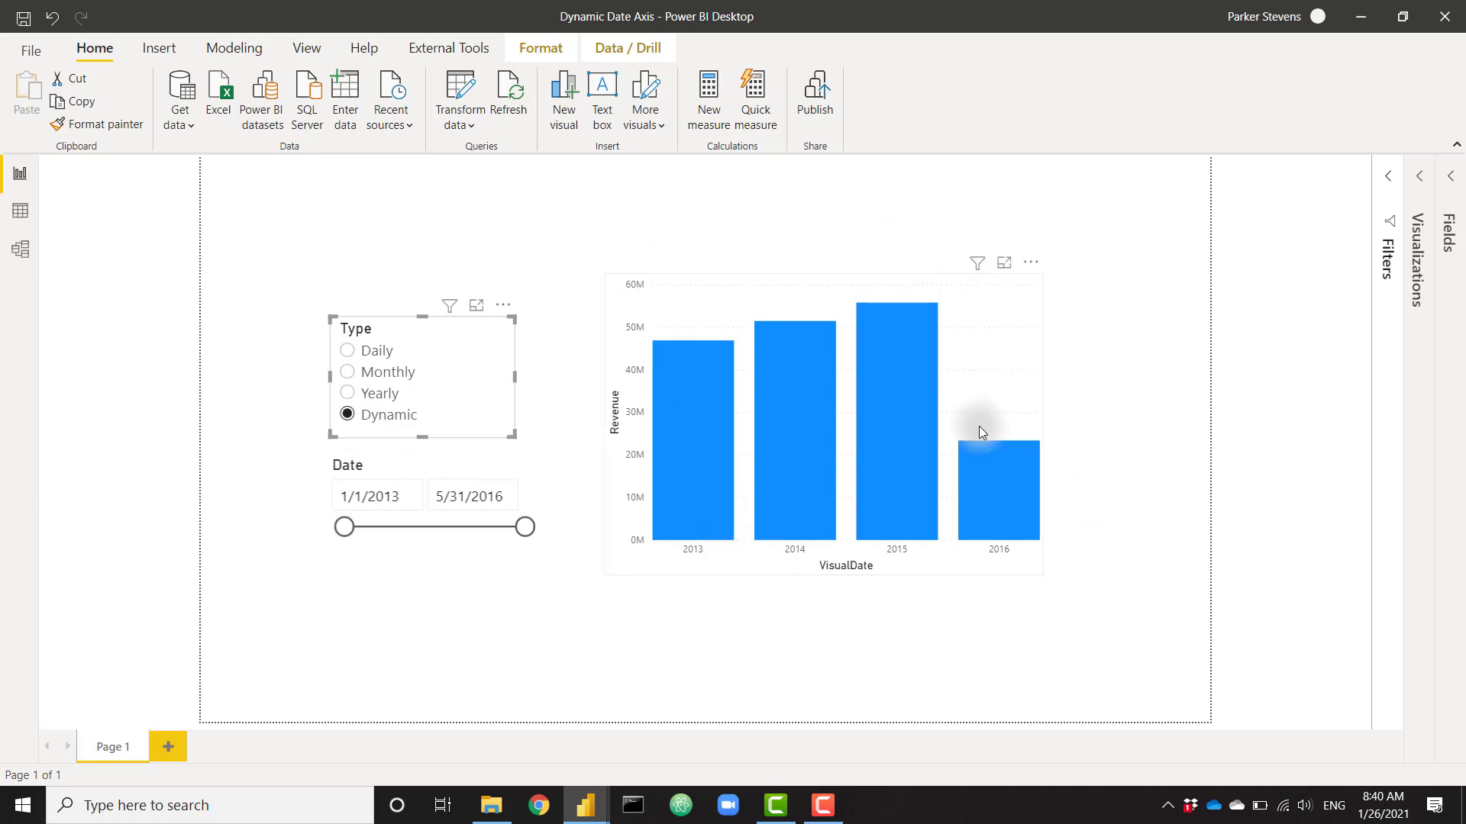
left_click_drag(524, 529, 408, 527)
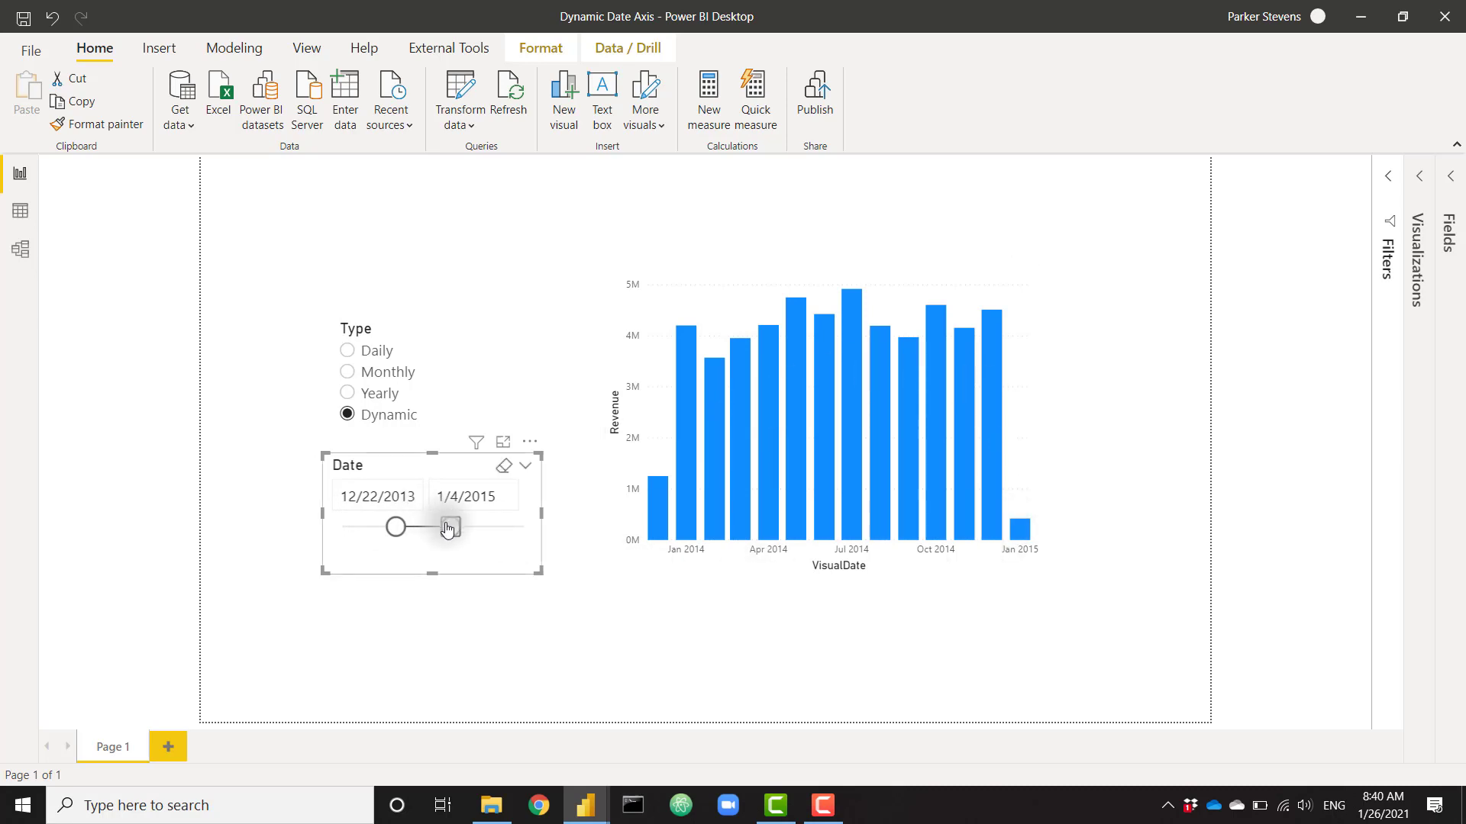
left_click_drag(448, 528, 399, 528)
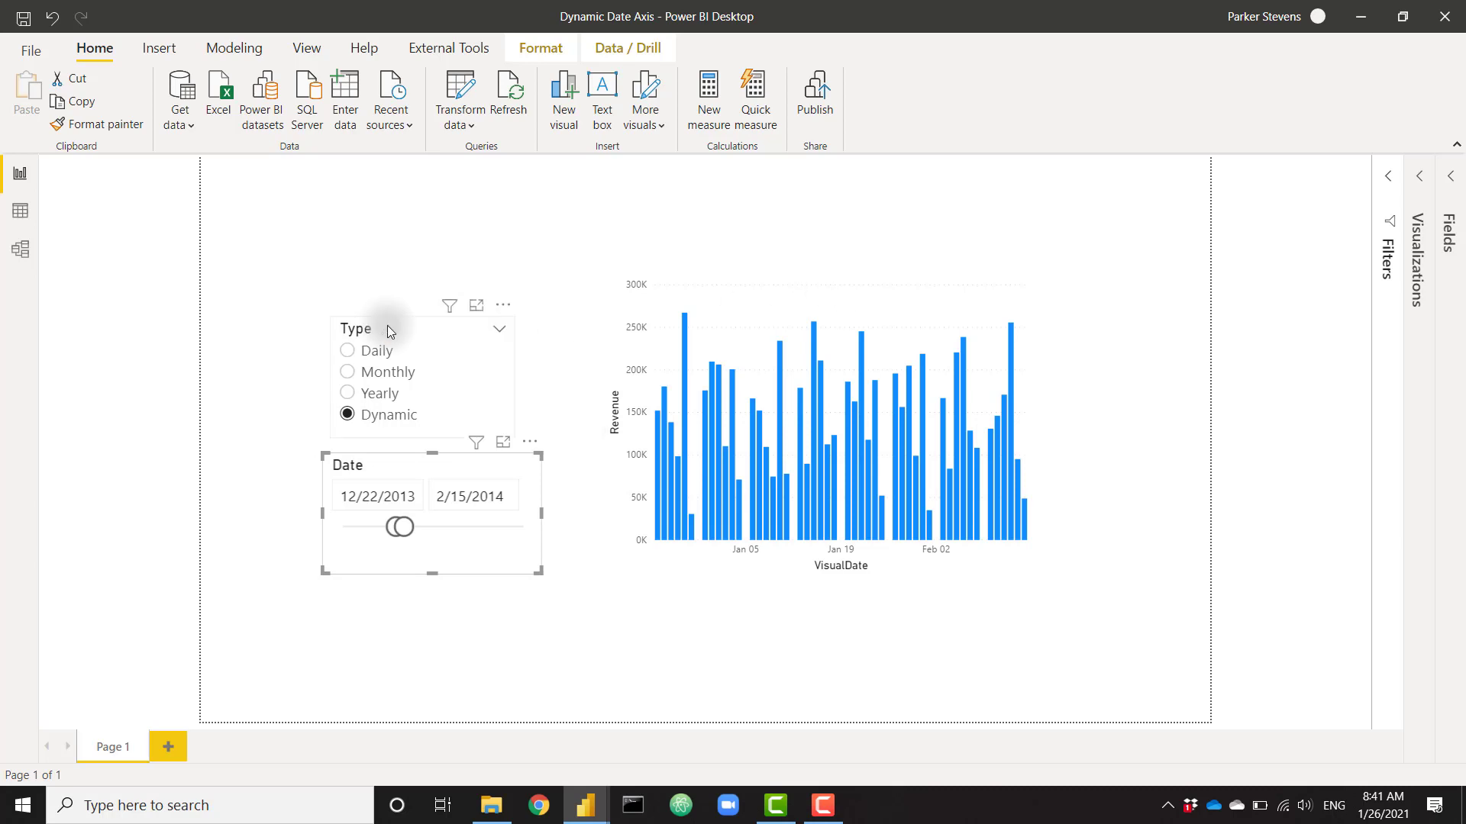
Step: Try Daily and Monthly, return to Dynamic, and widen the dates to 1/1/2013–5/31/2016
left_click(391, 355)
left_click(389, 377)
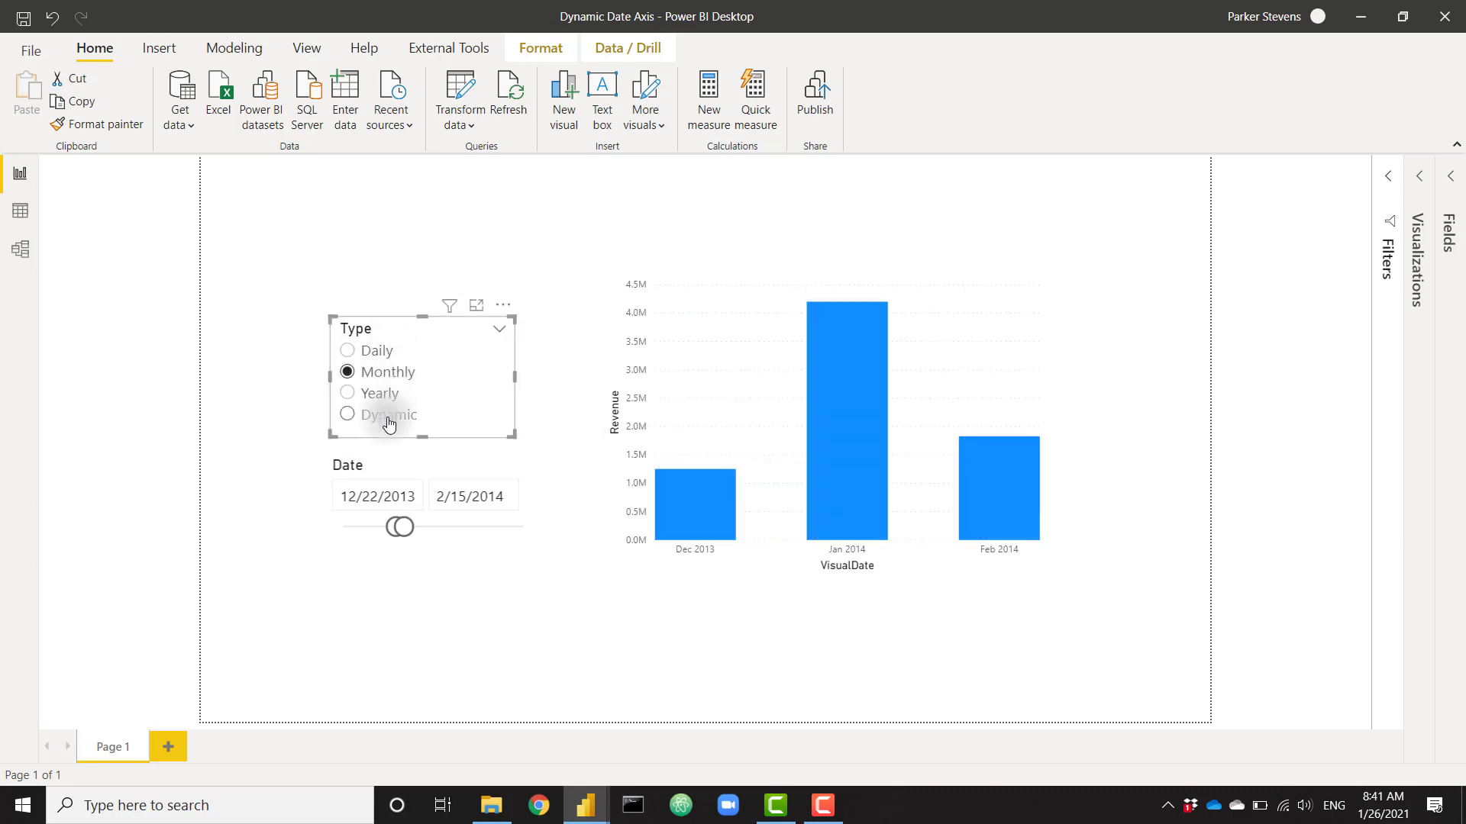
left_click(389, 416)
left_click_drag(400, 526, 336, 534)
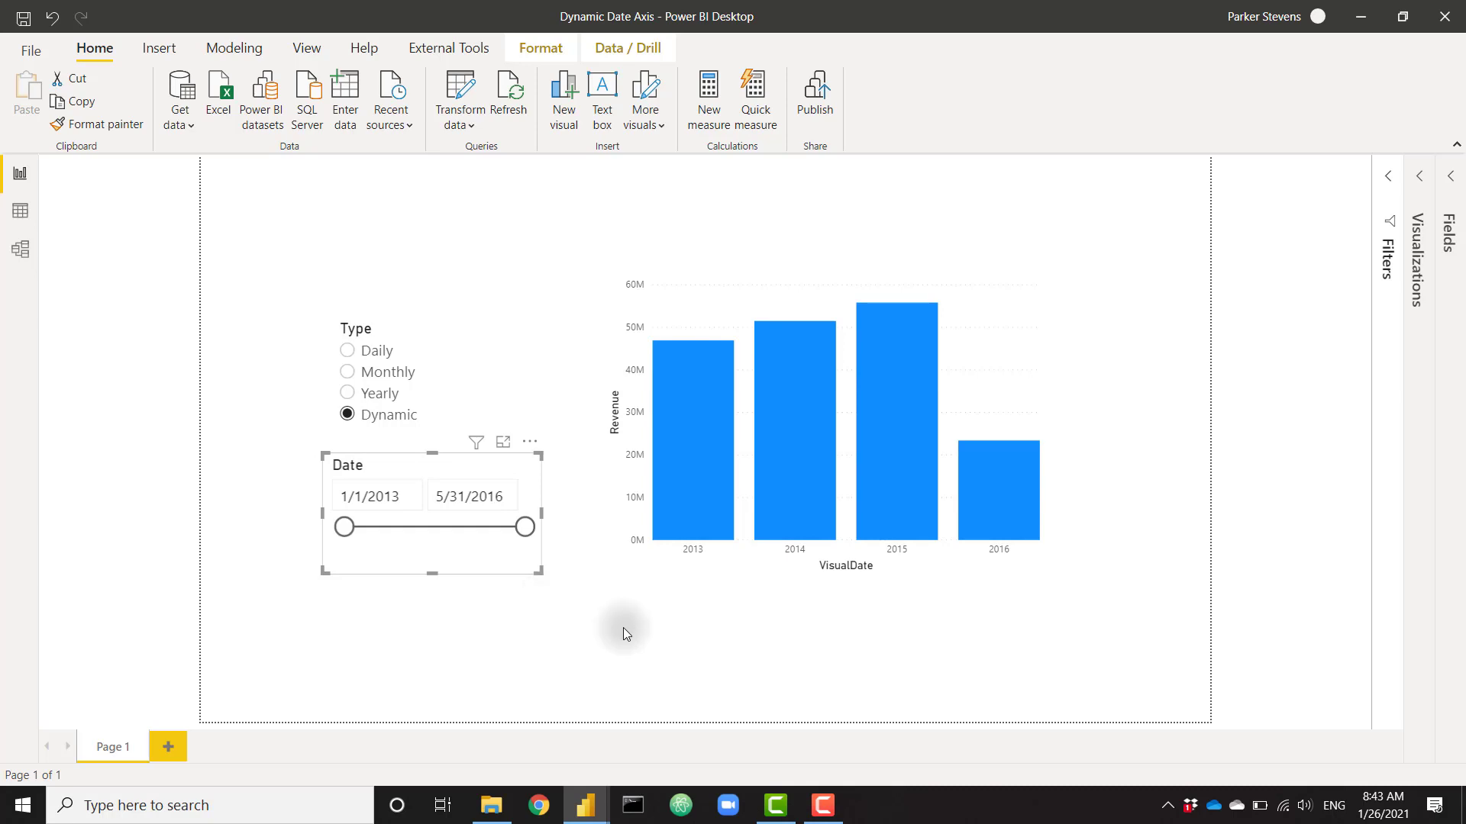
Step: Bring the Dynamic Date Axis - Demo window forward and inspect the Sales Orders and Date tables in Model view
mouse_move(593, 796)
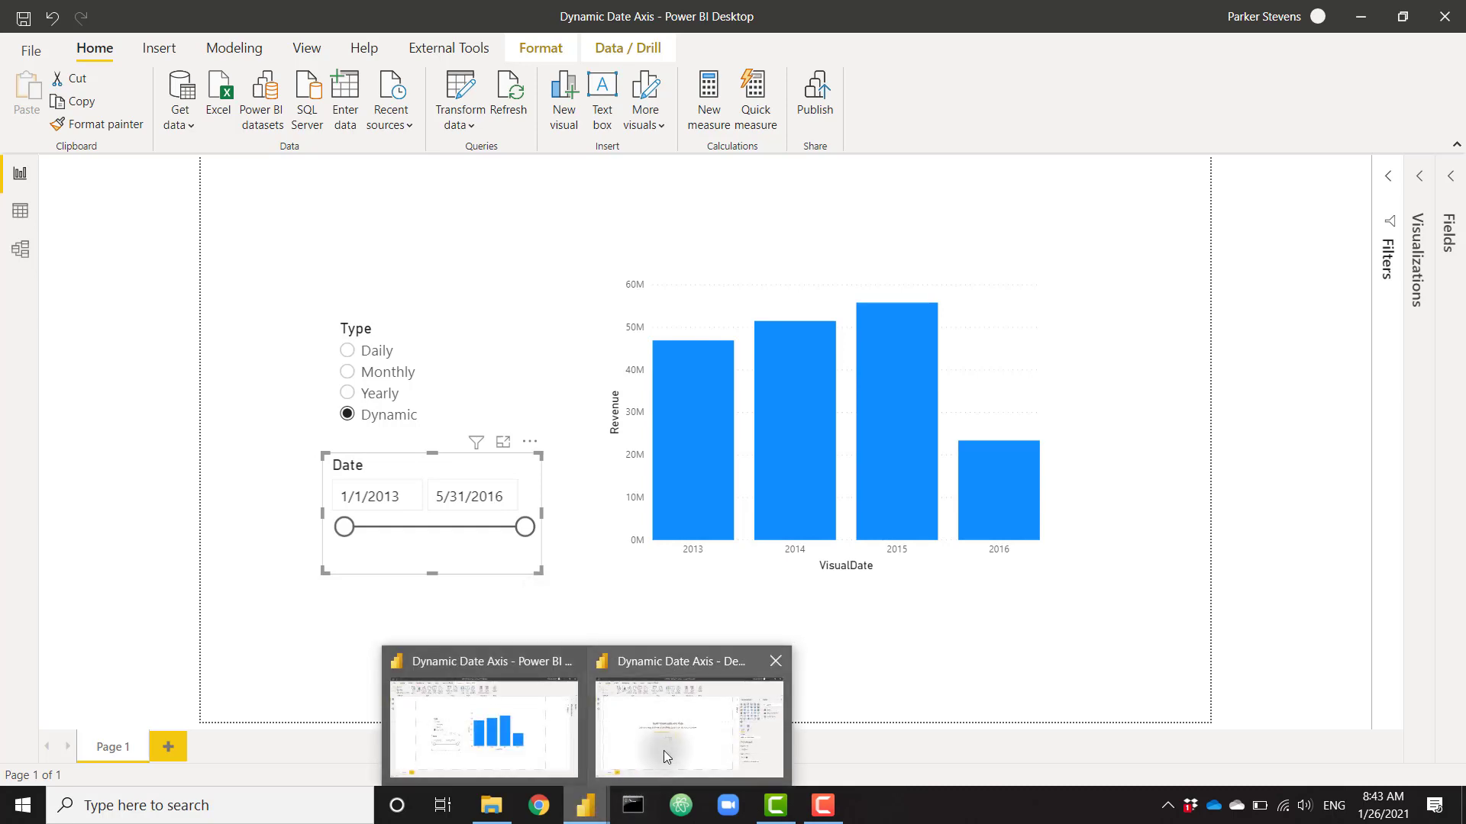
left_click(663, 750)
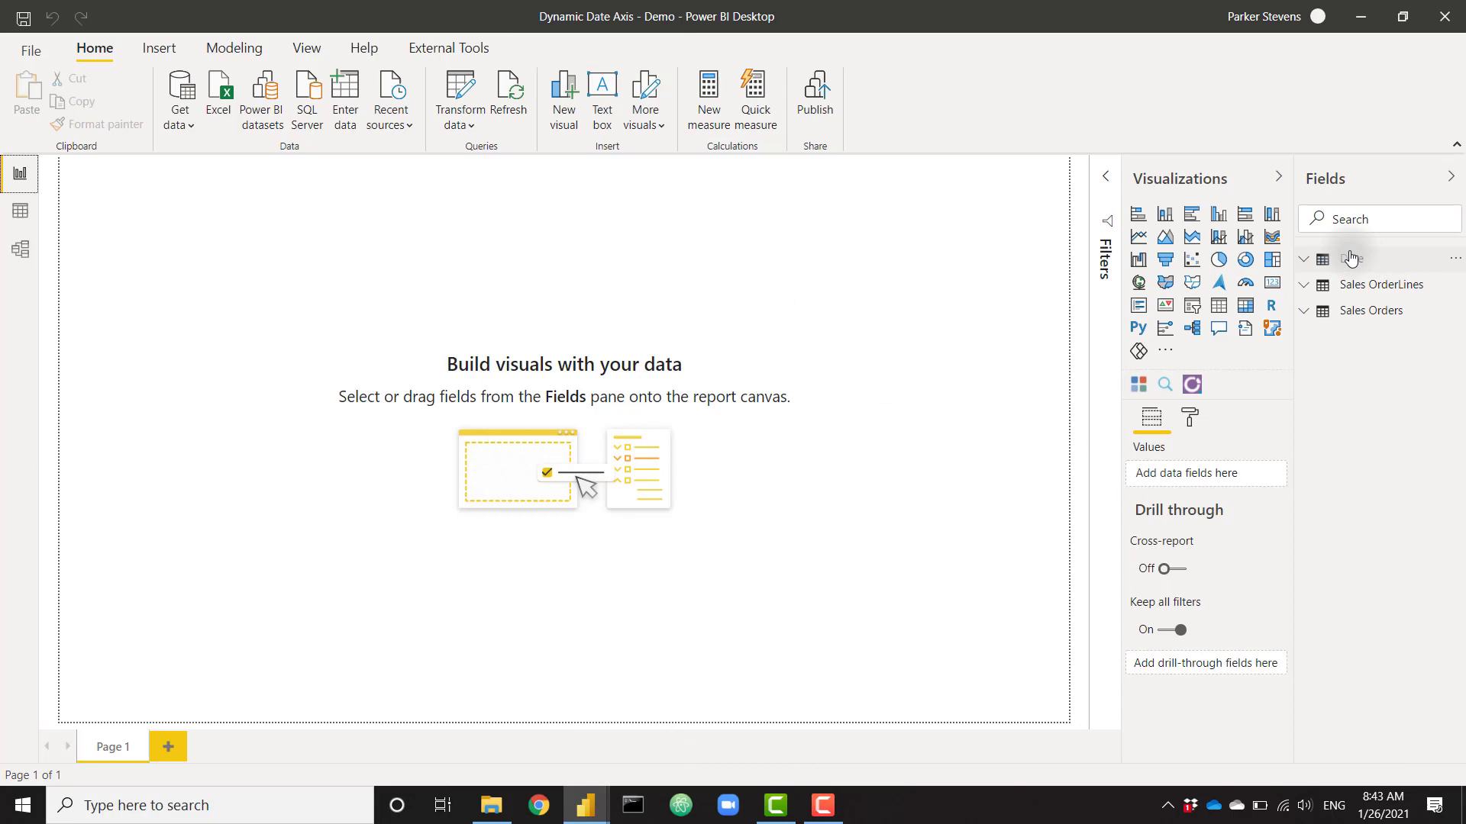
left_click(20, 249)
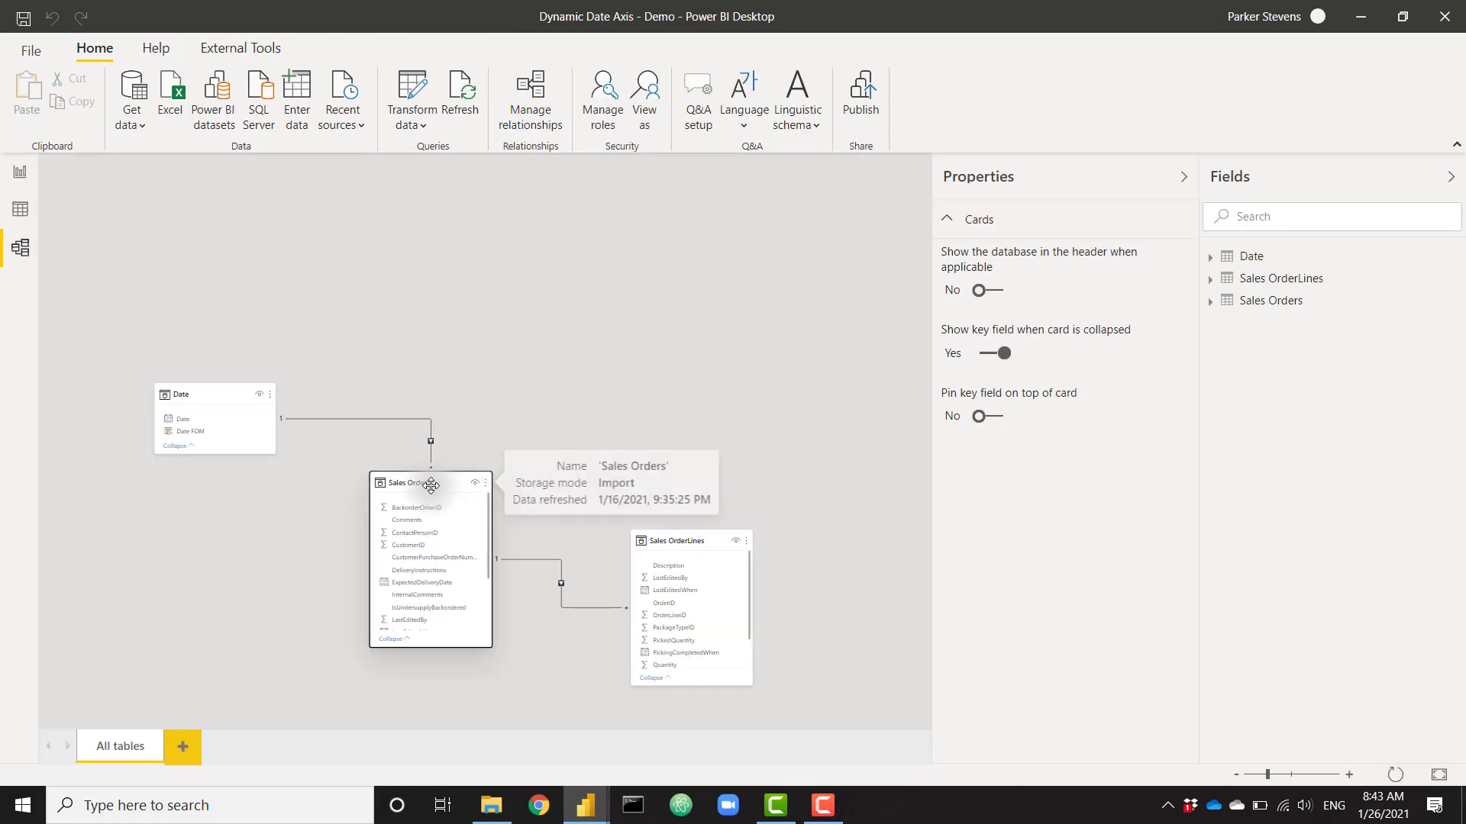
left_click(427, 486)
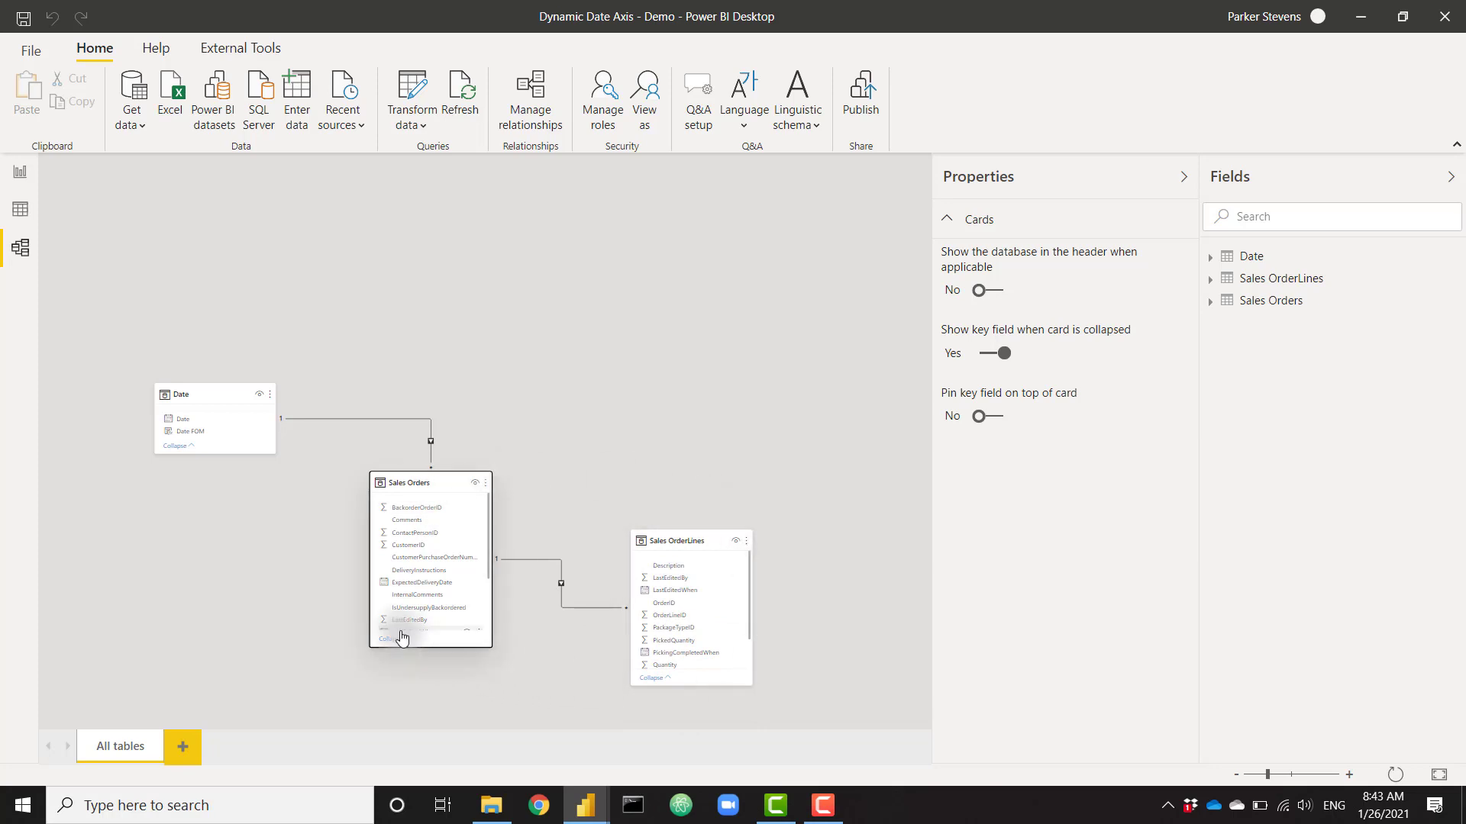
key("ctrl+z")
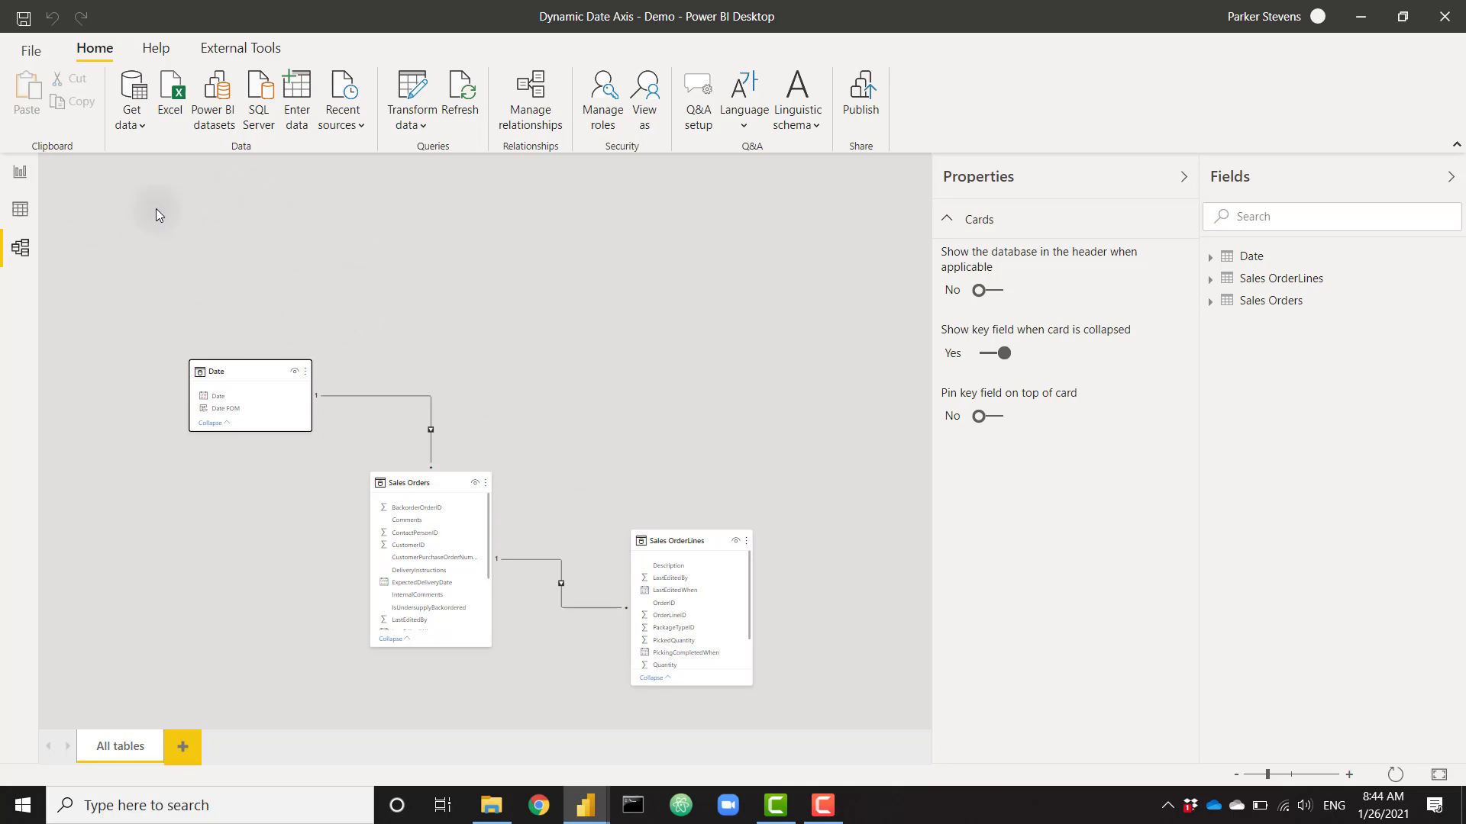
Step: Begin a new table formula 'Dynamic Date Selections =' with ADDCOLUMNS( on the next line
left_click(20, 208)
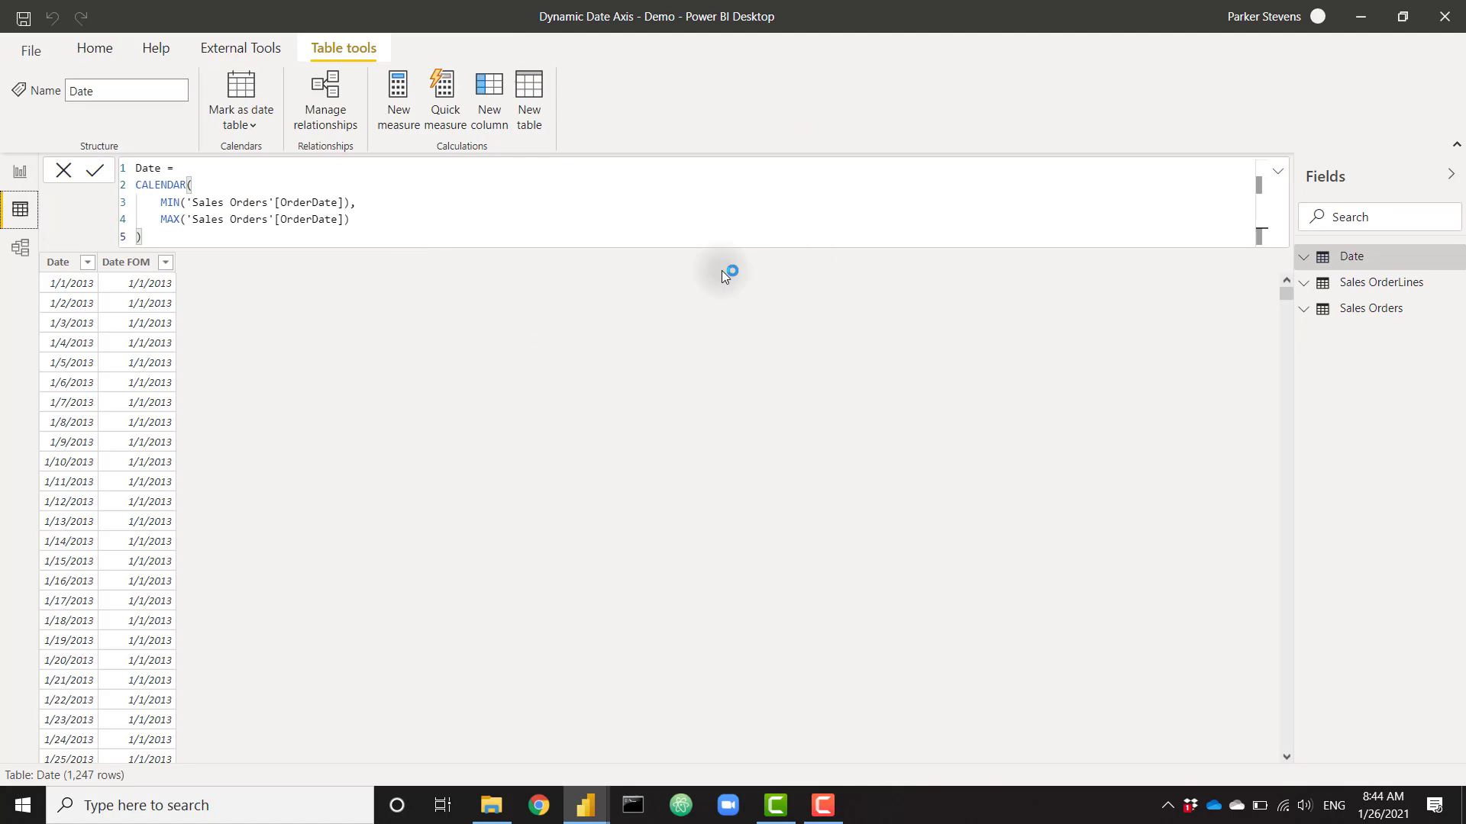
type("Dy")
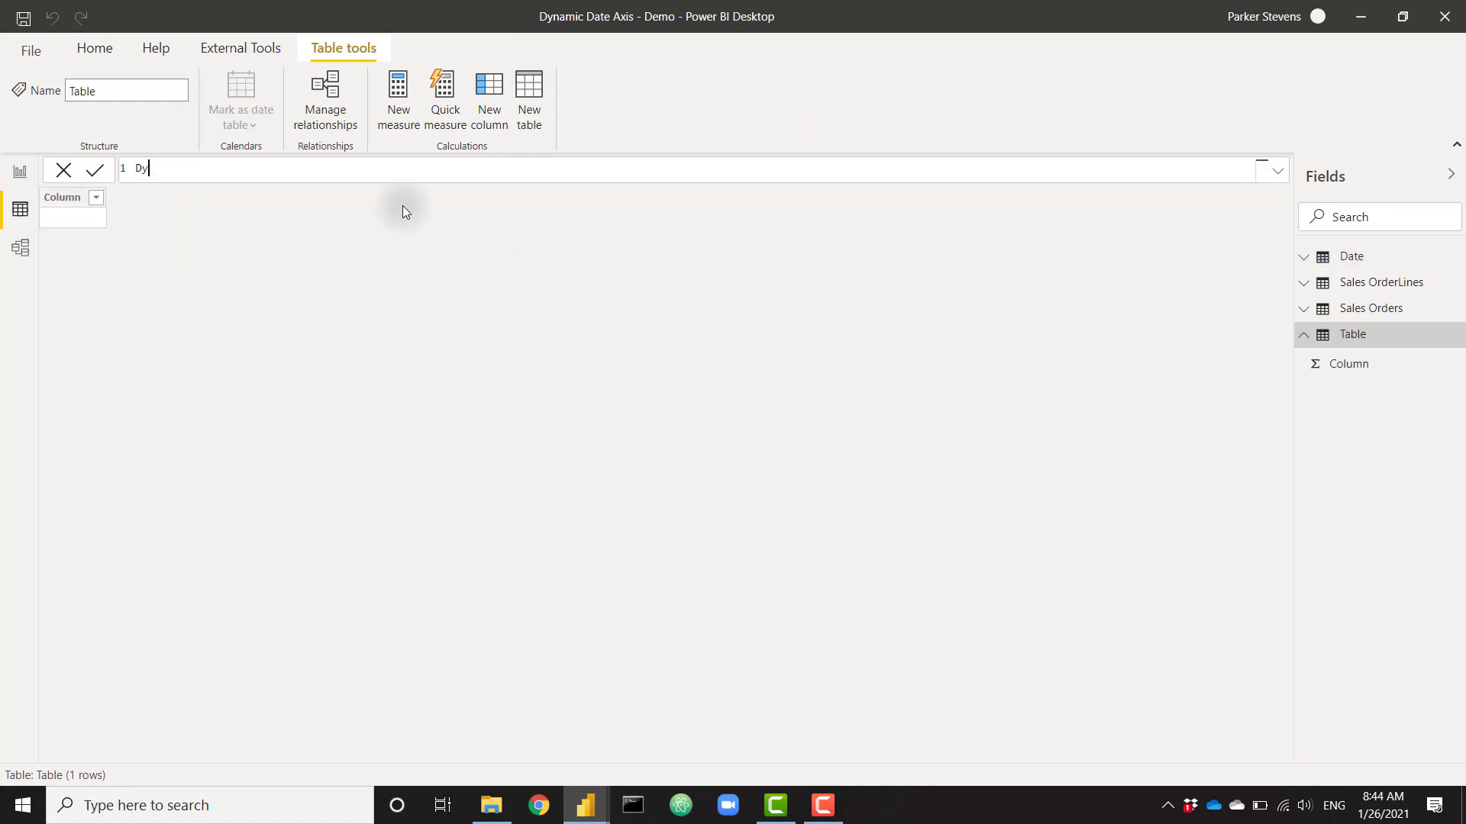
type("namic Date Selections =")
key("shift+Return")
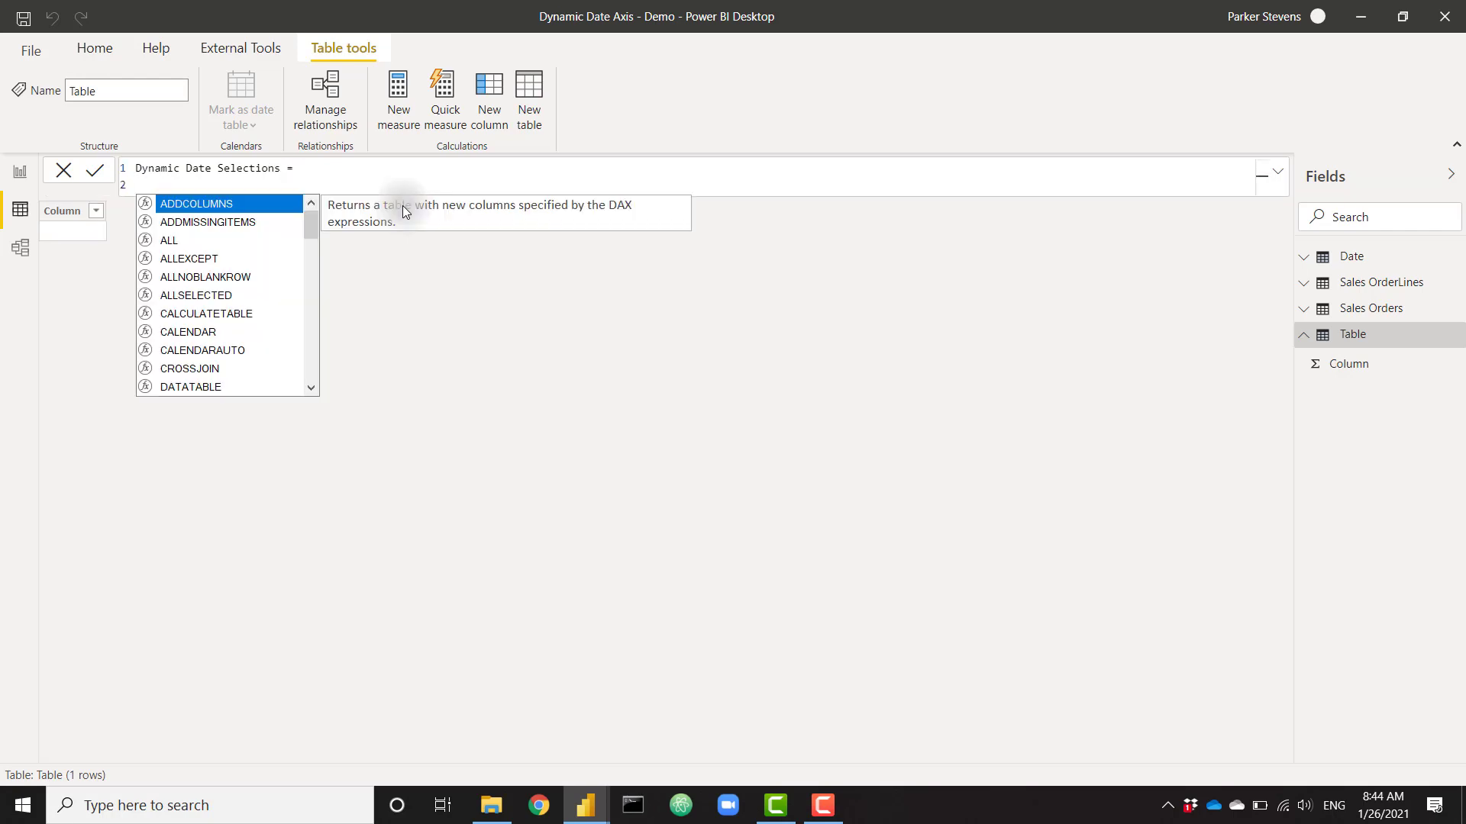
type("ad")
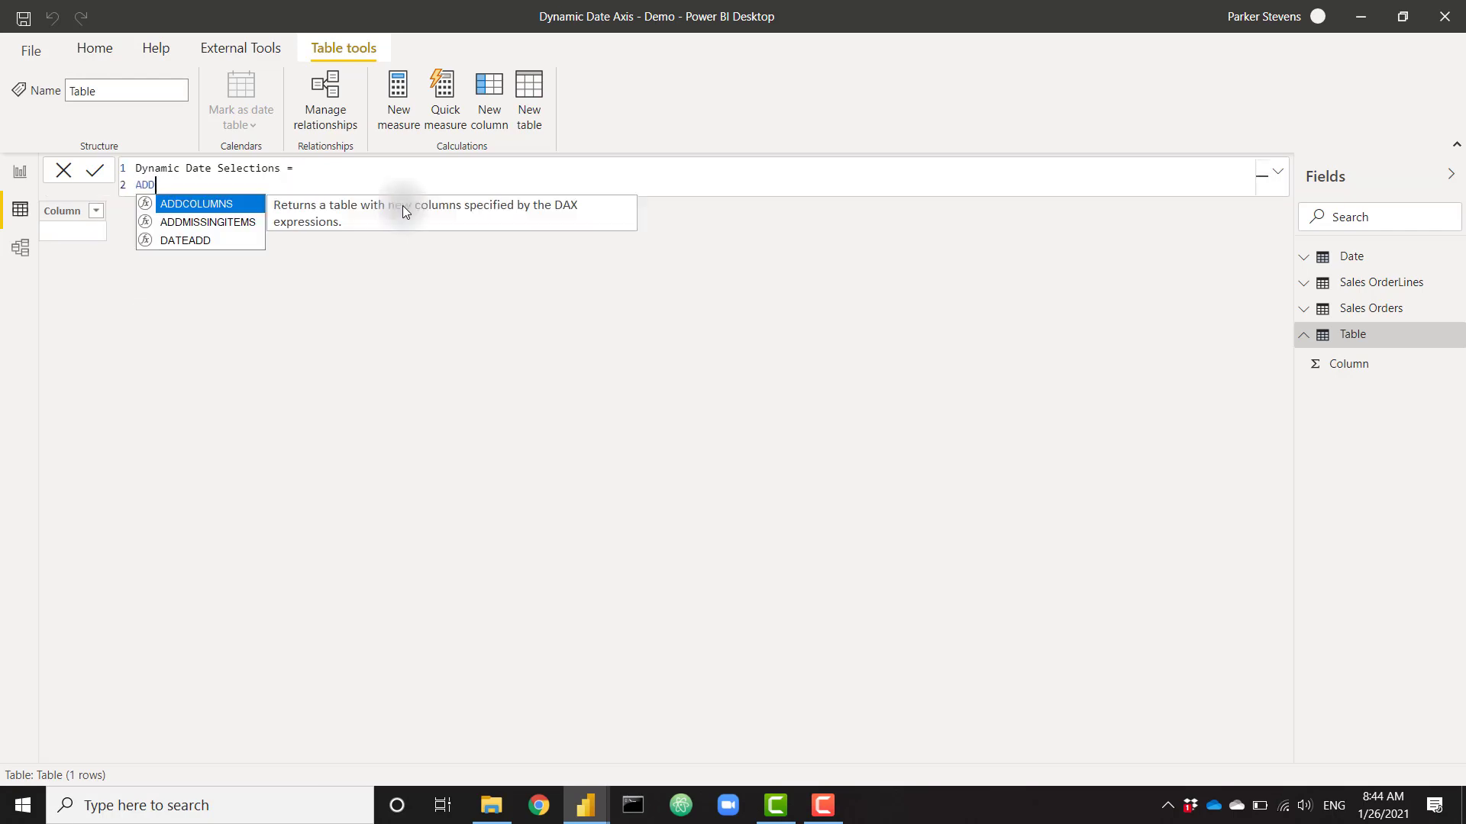
key("Tab")
key("shift+Return")
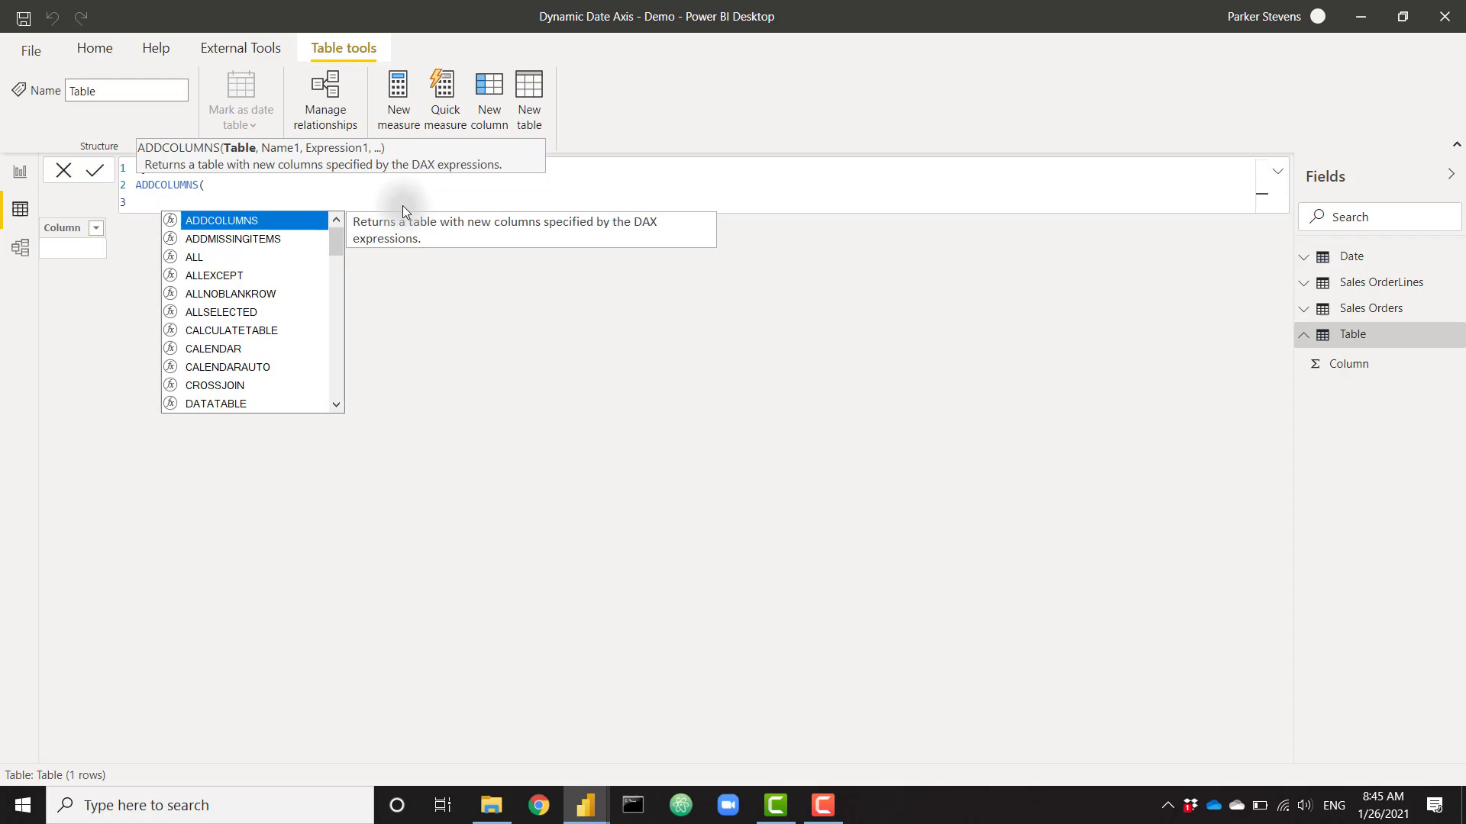
left_click(552, 204)
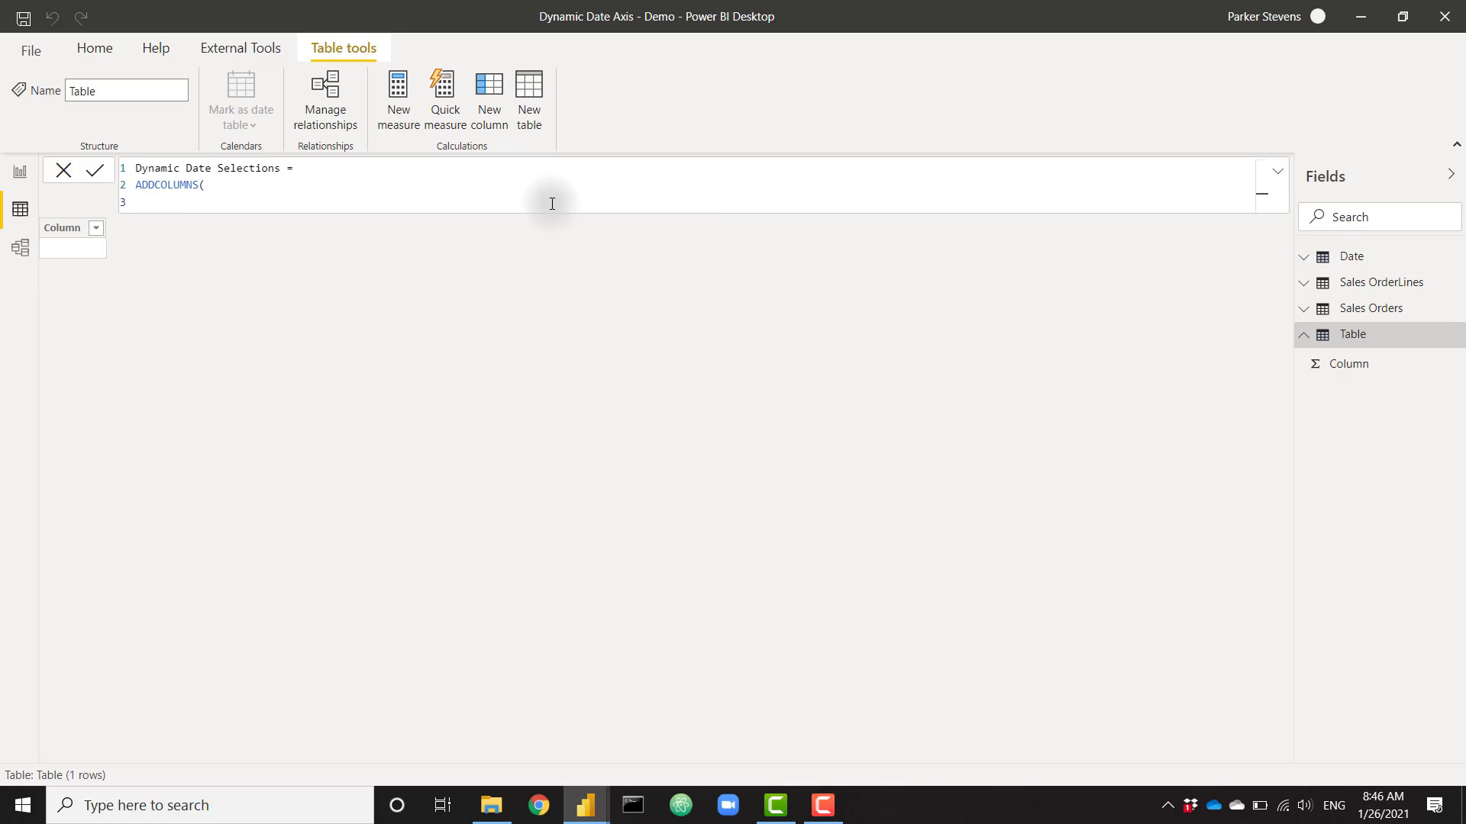
Step: Use CALENDAR(MIN('Date'[Date]), MAX('Date'[Date])) as the ADDCOLUMNS base table
type("CALE")
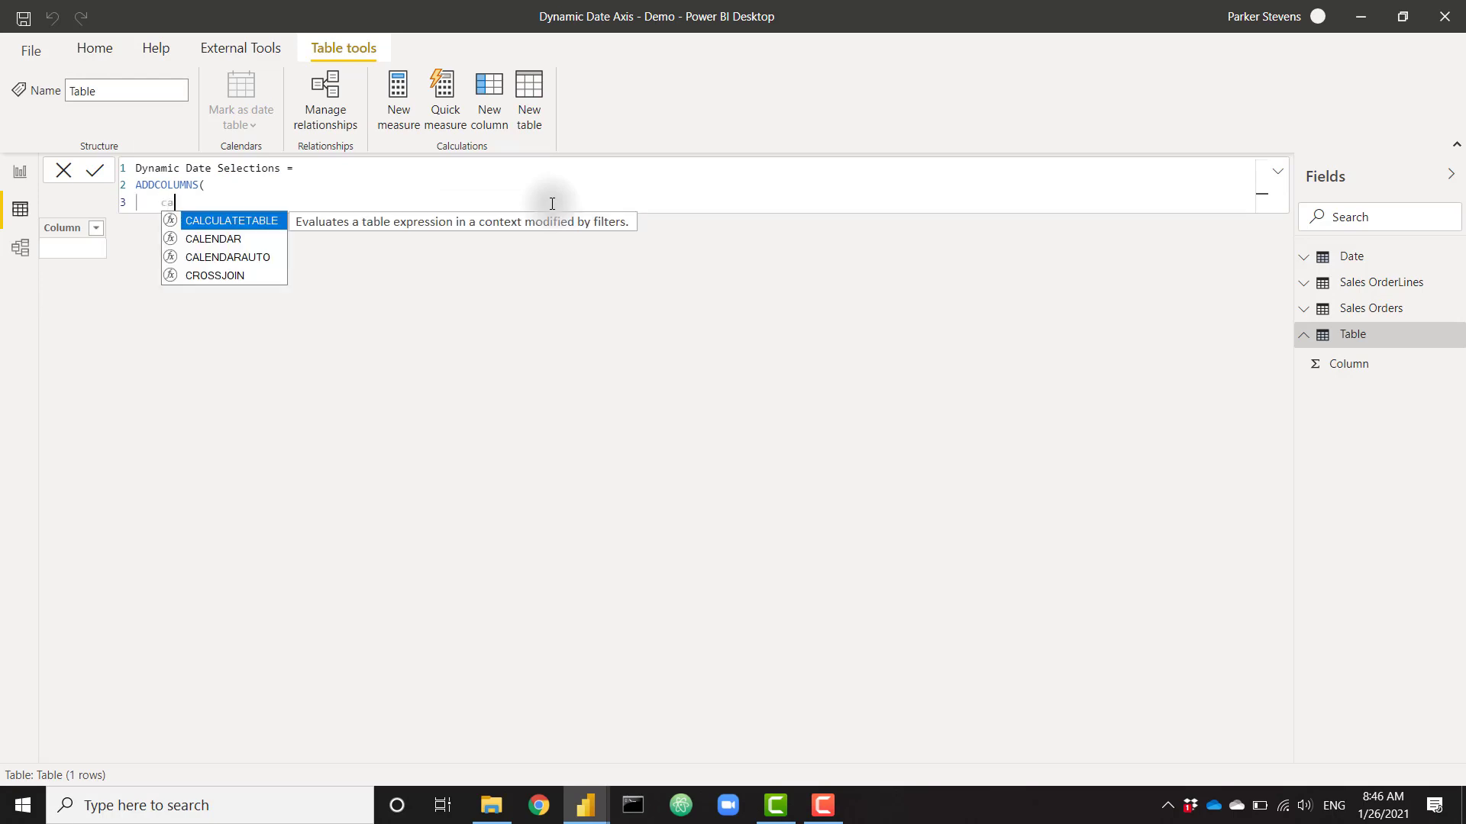
key("Tab")
type("MIN(date")
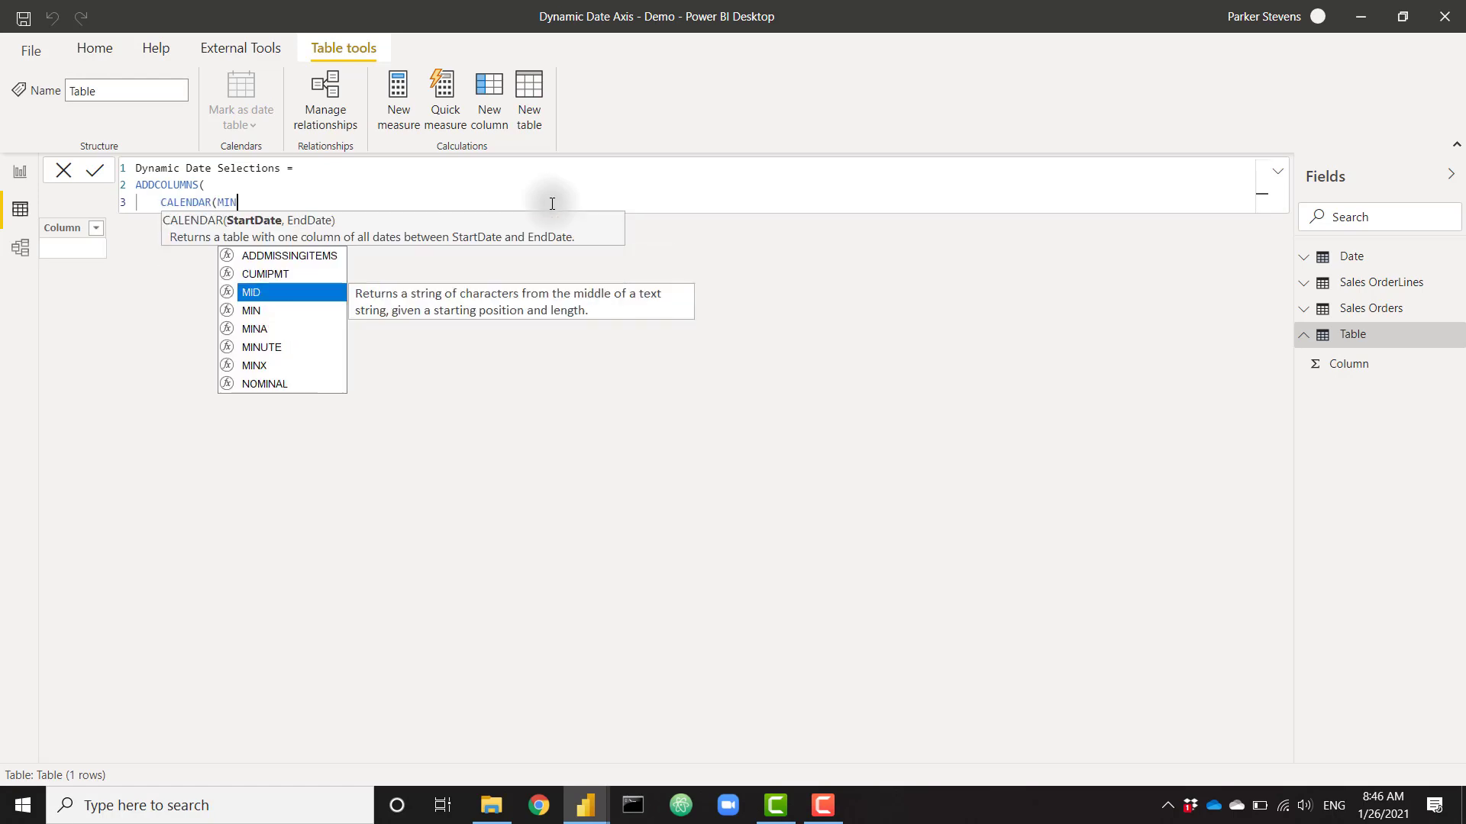
key("Down")
key("Down")
key("Tab")
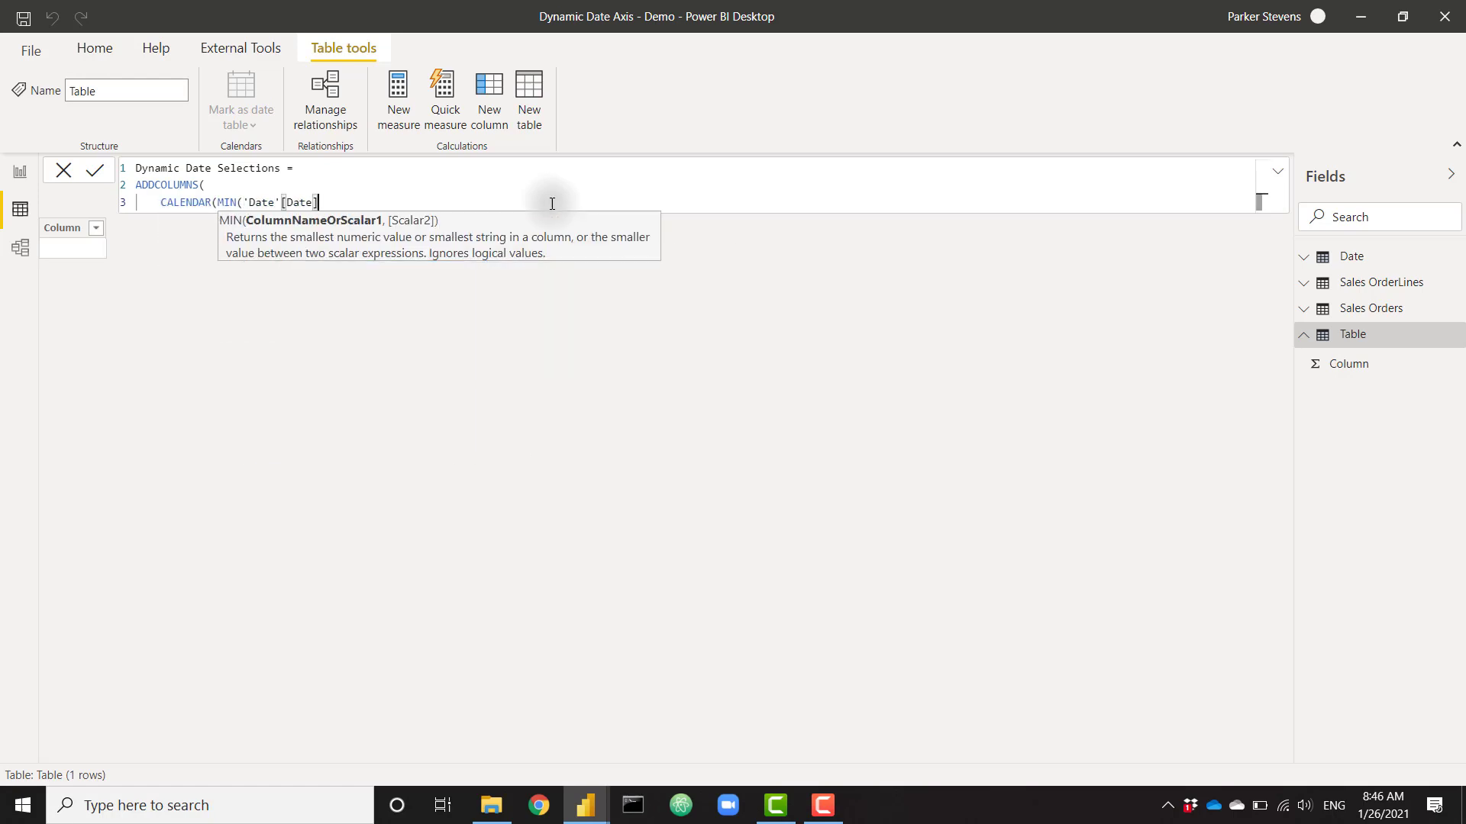
type("),MAX(date")
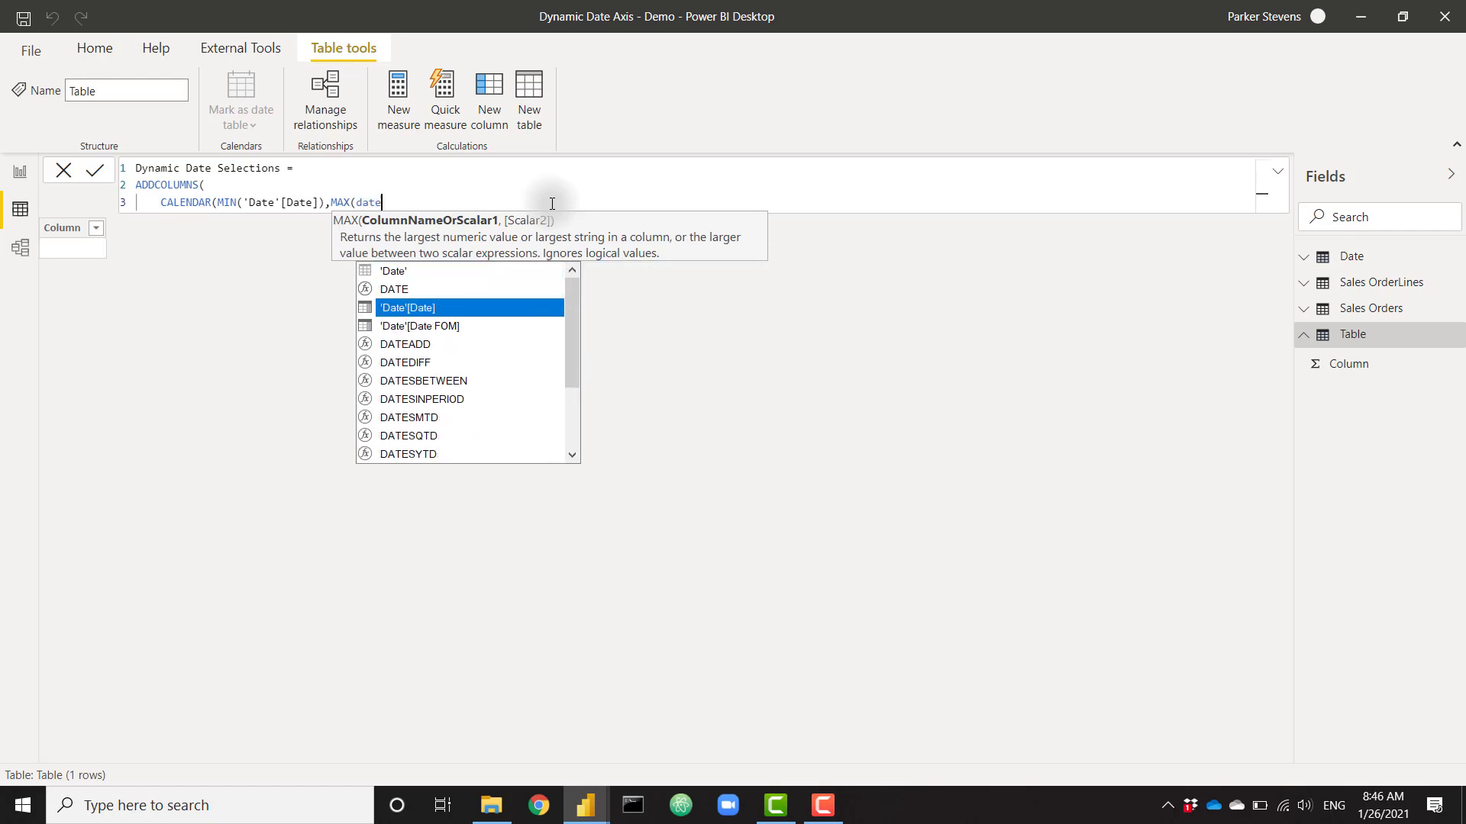
key("Tab")
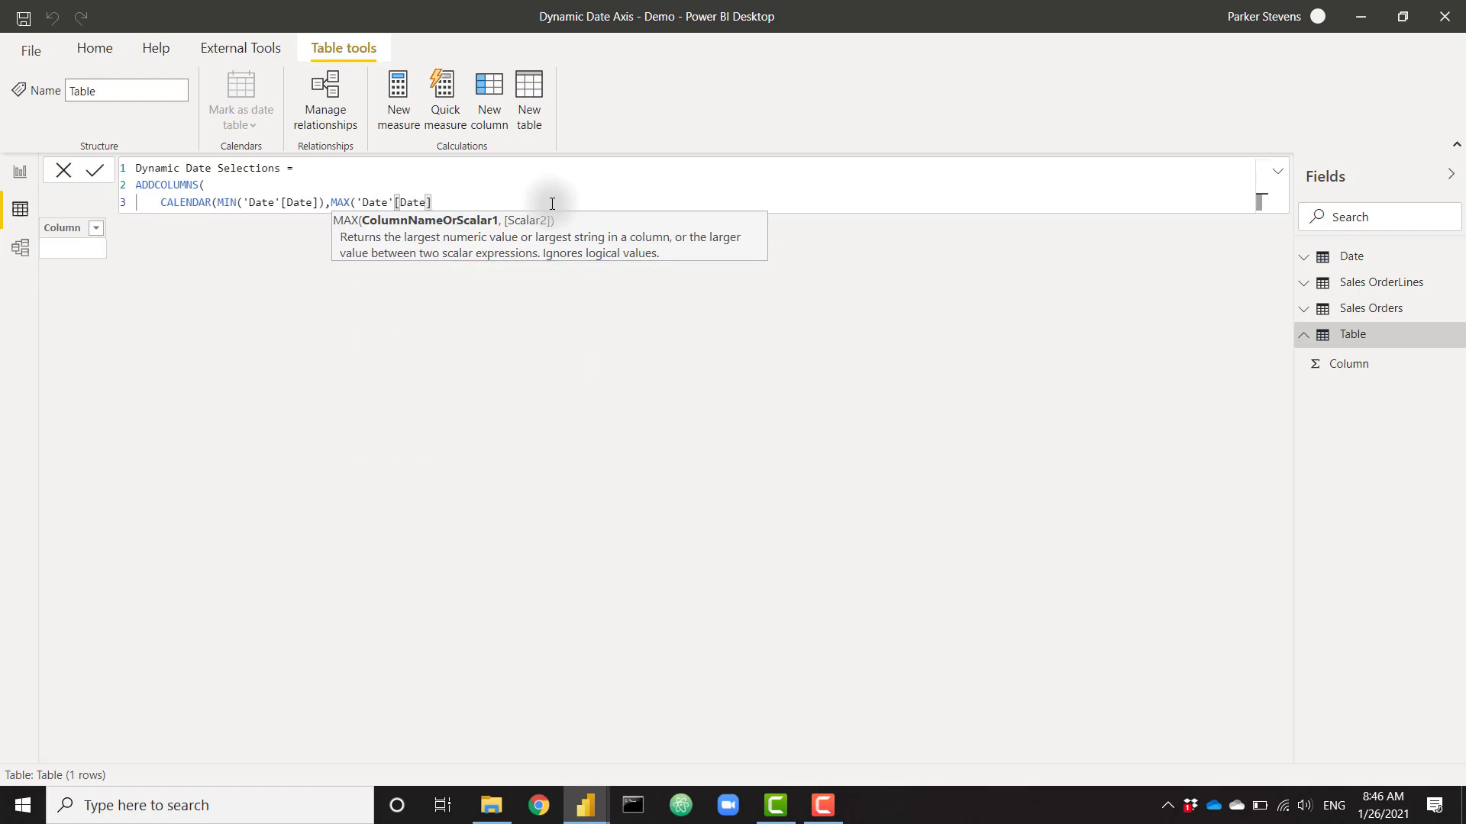
type(")")
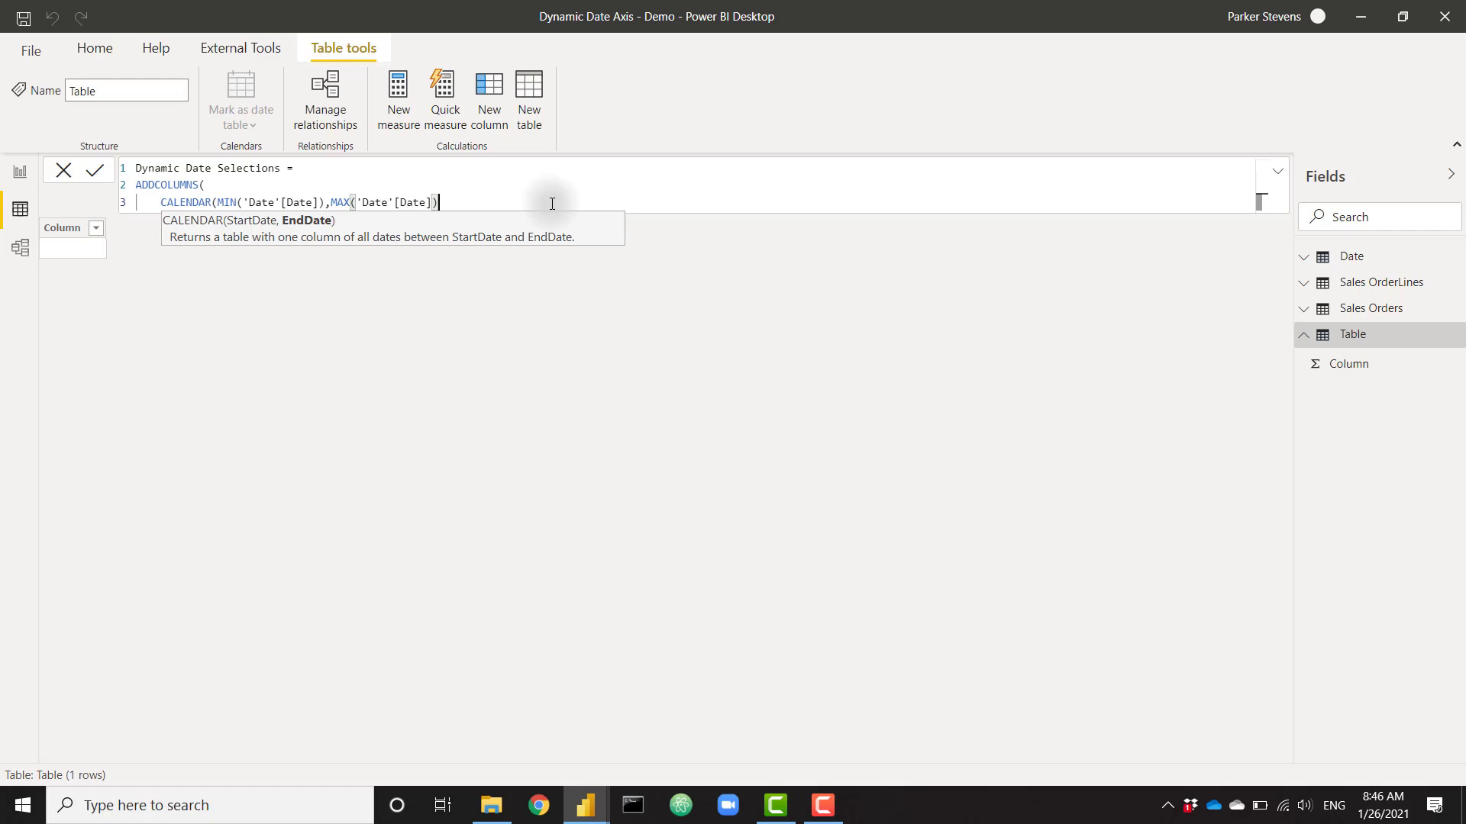
type("),")
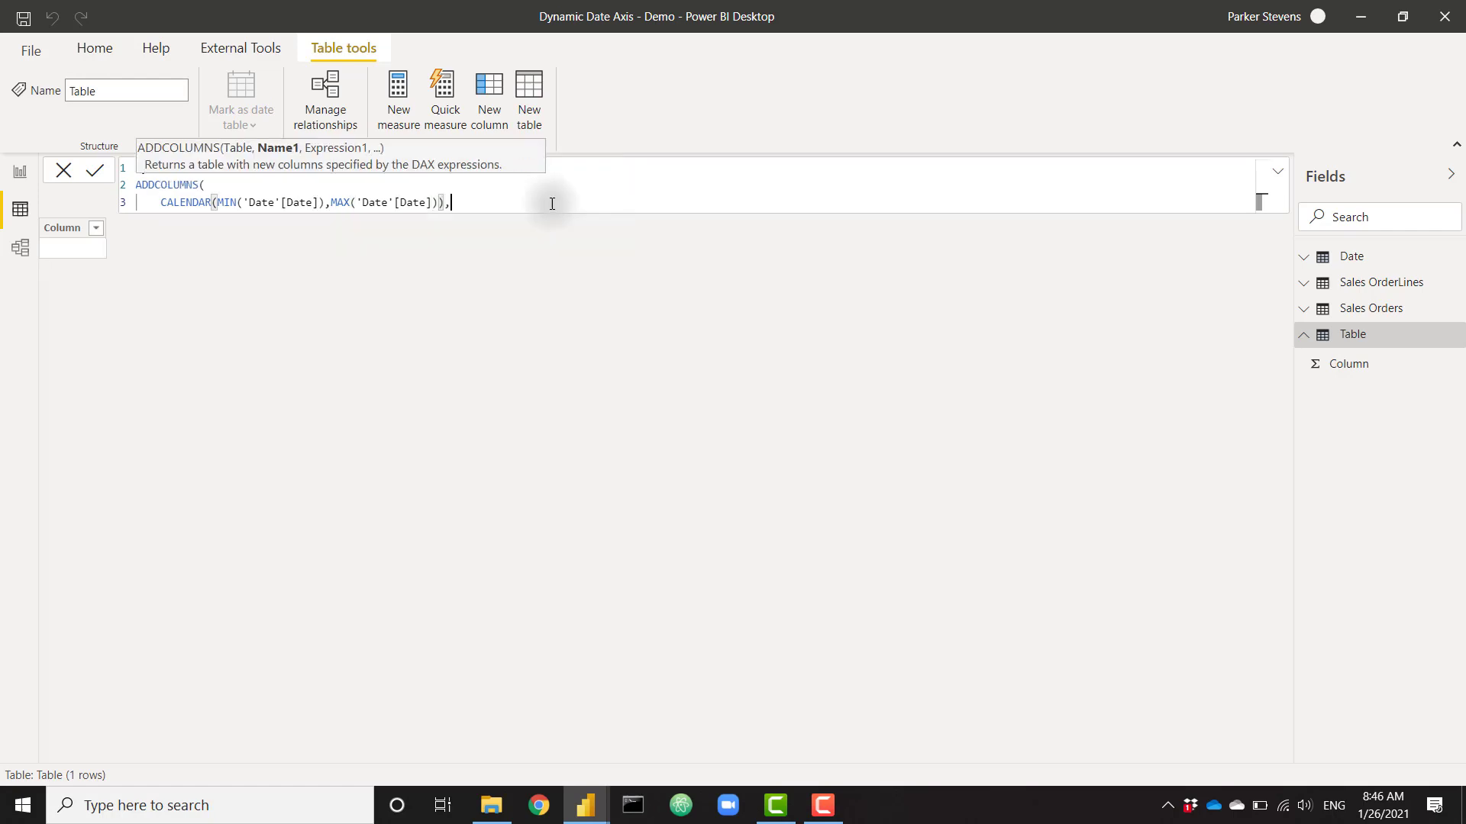
key("shift+Return")
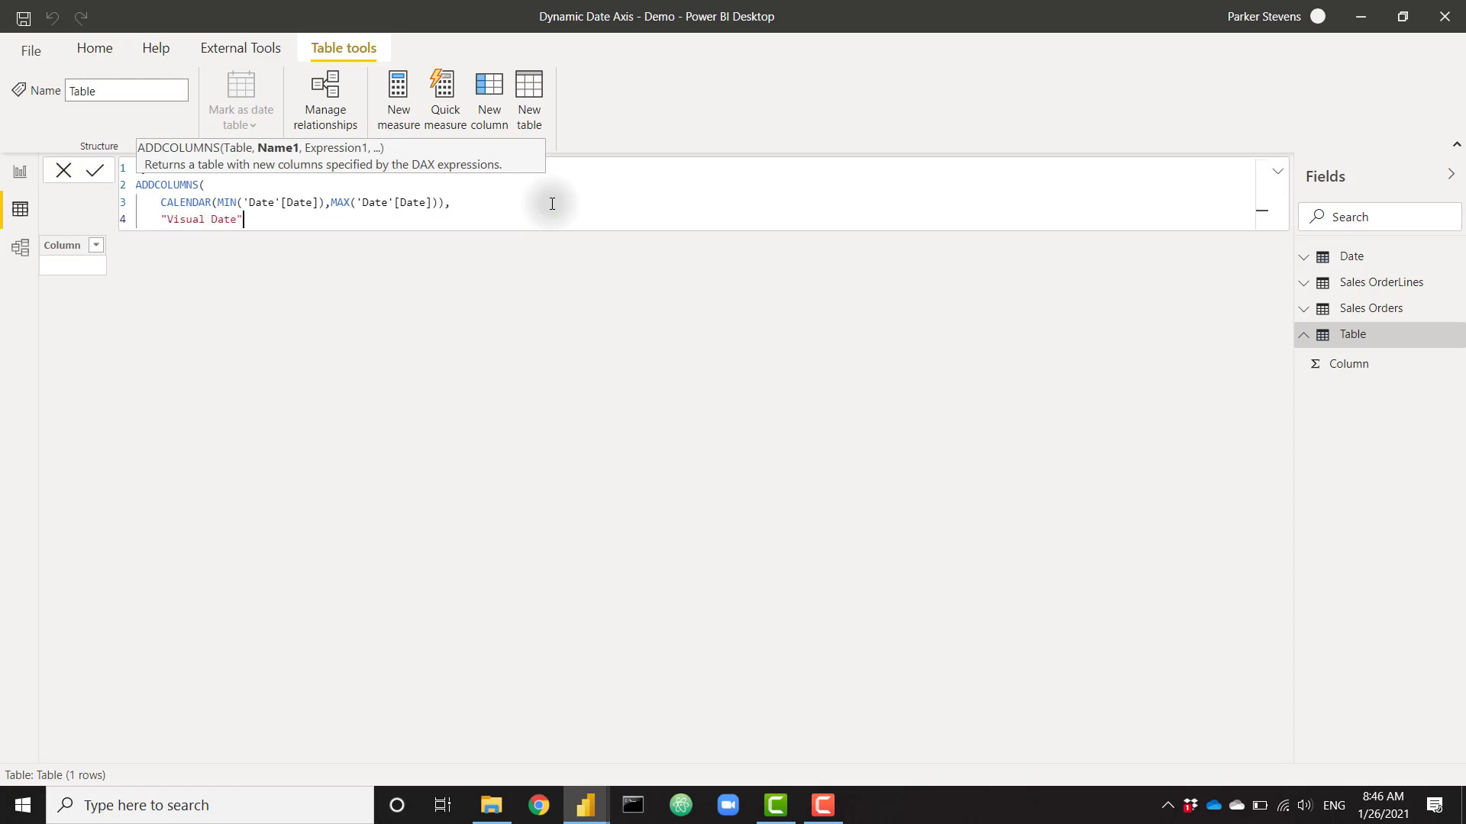
Step: Add columns "Visual Date" = [Date], "Type" = "Daily" and "Order" = 1, then commit the table
type("\"Visual Date\", date")
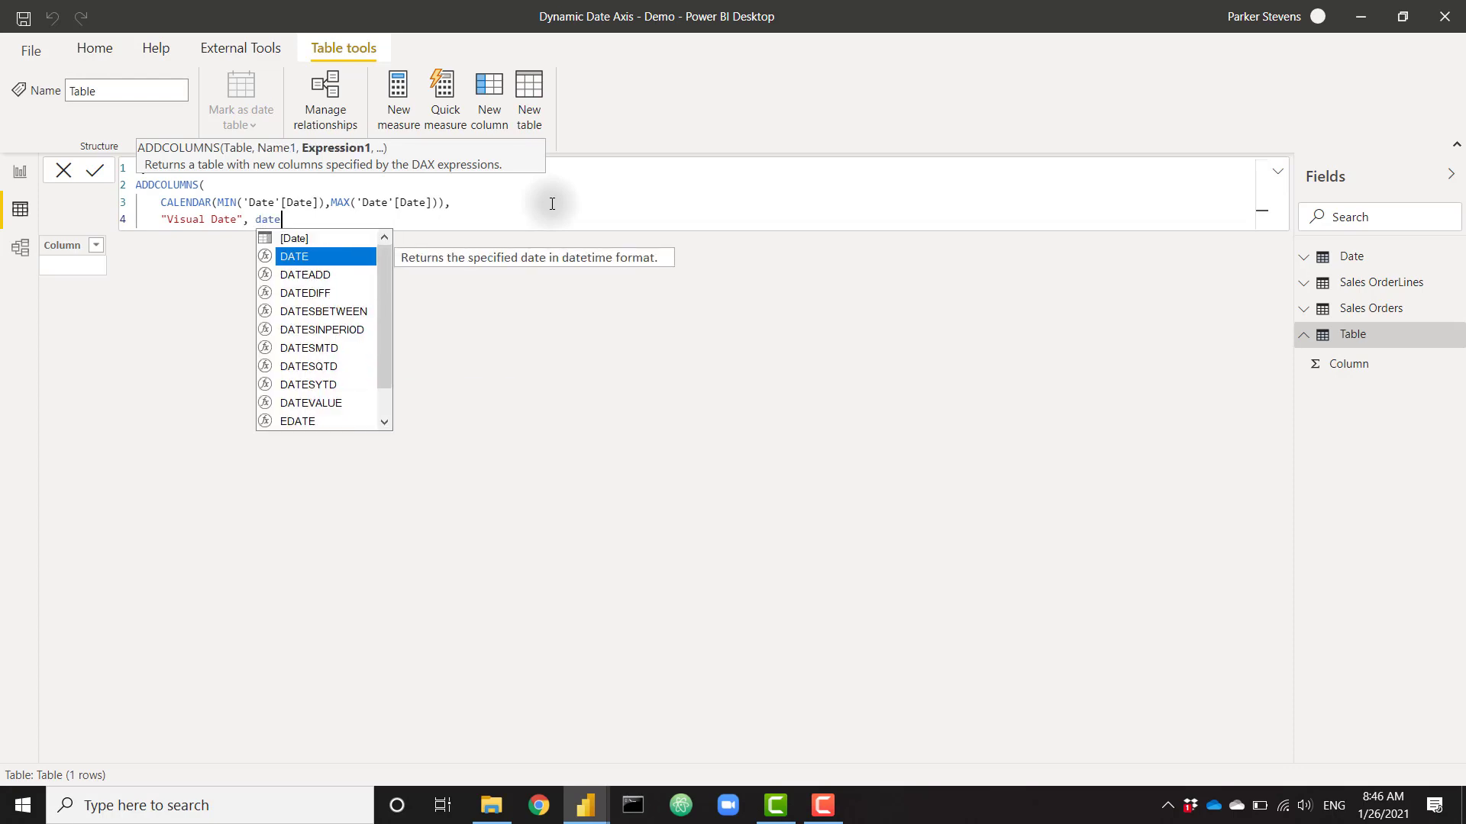
key("Up")
key("Tab")
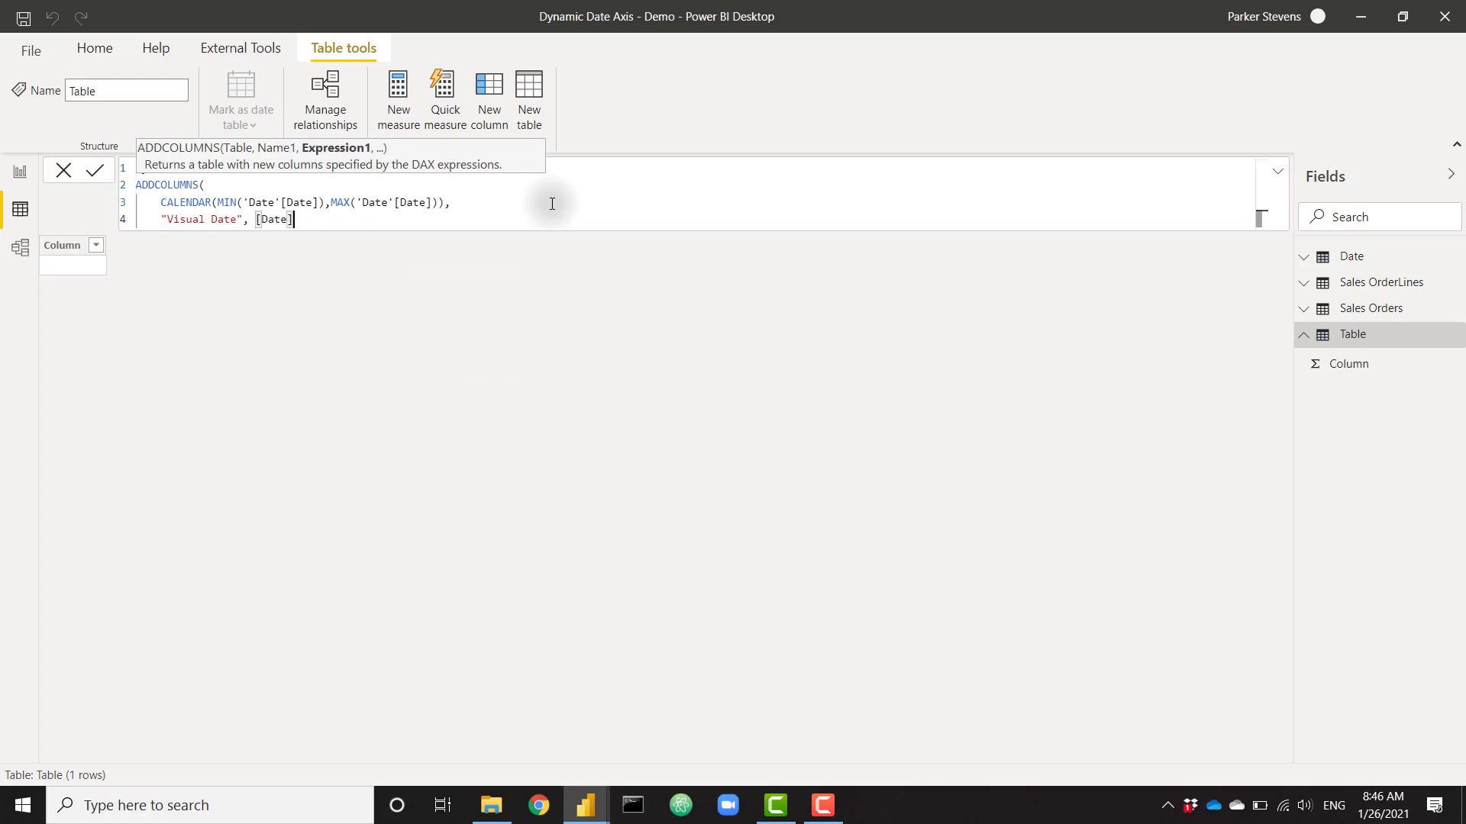
type(",")
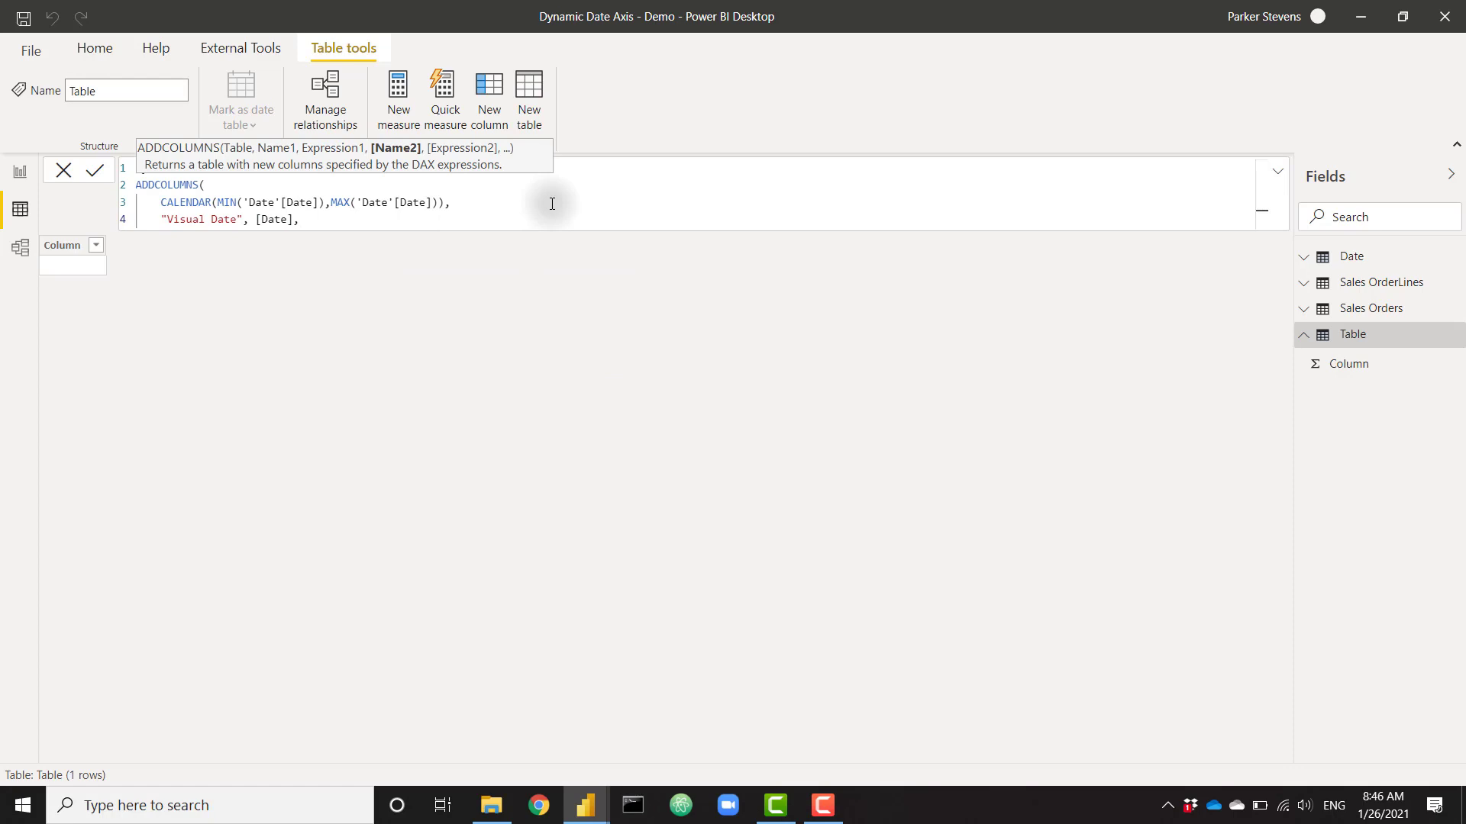
key("shift+Return")
type("\"Type")
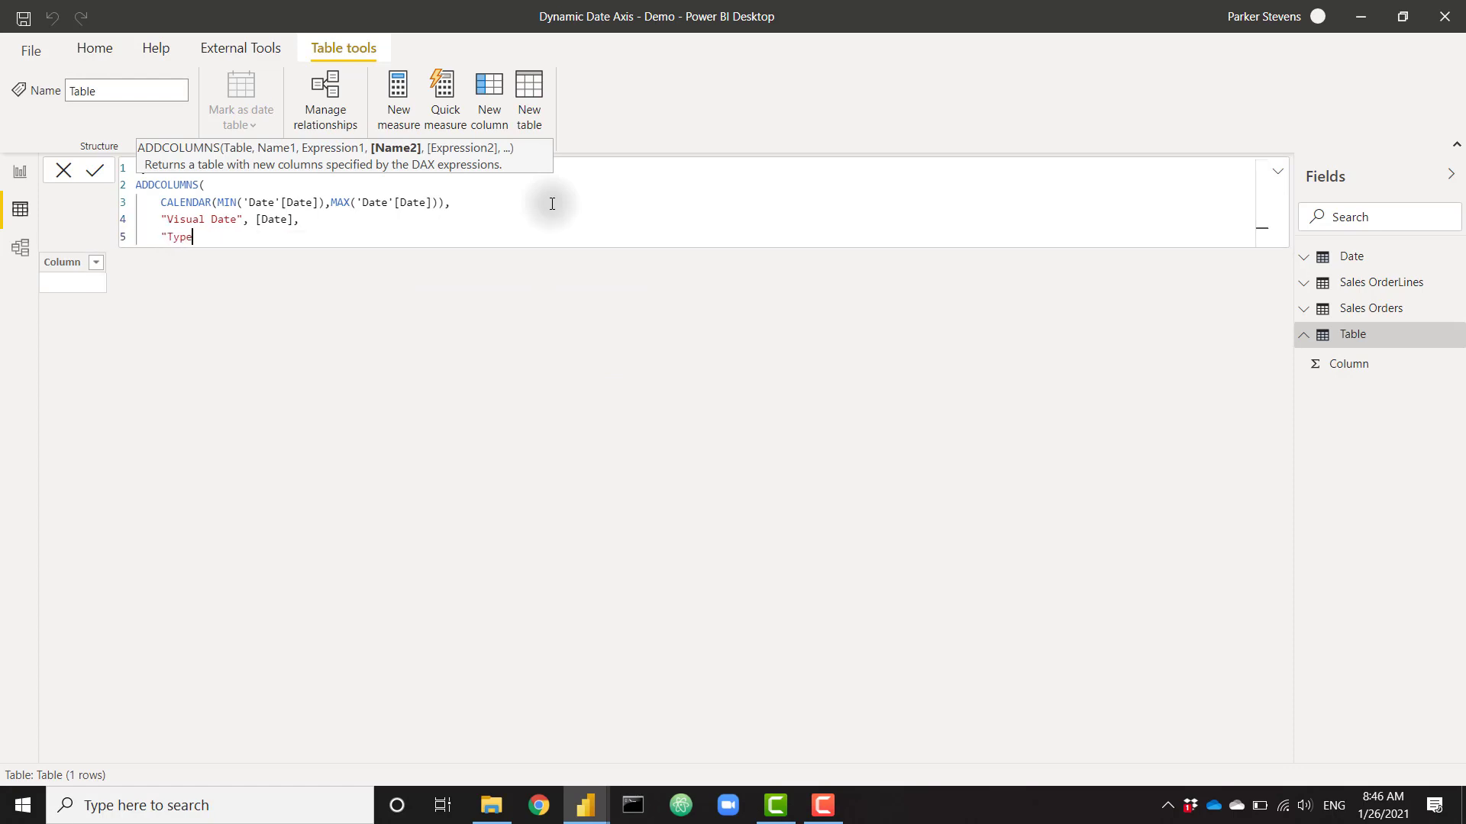
type("\", \"Dai")
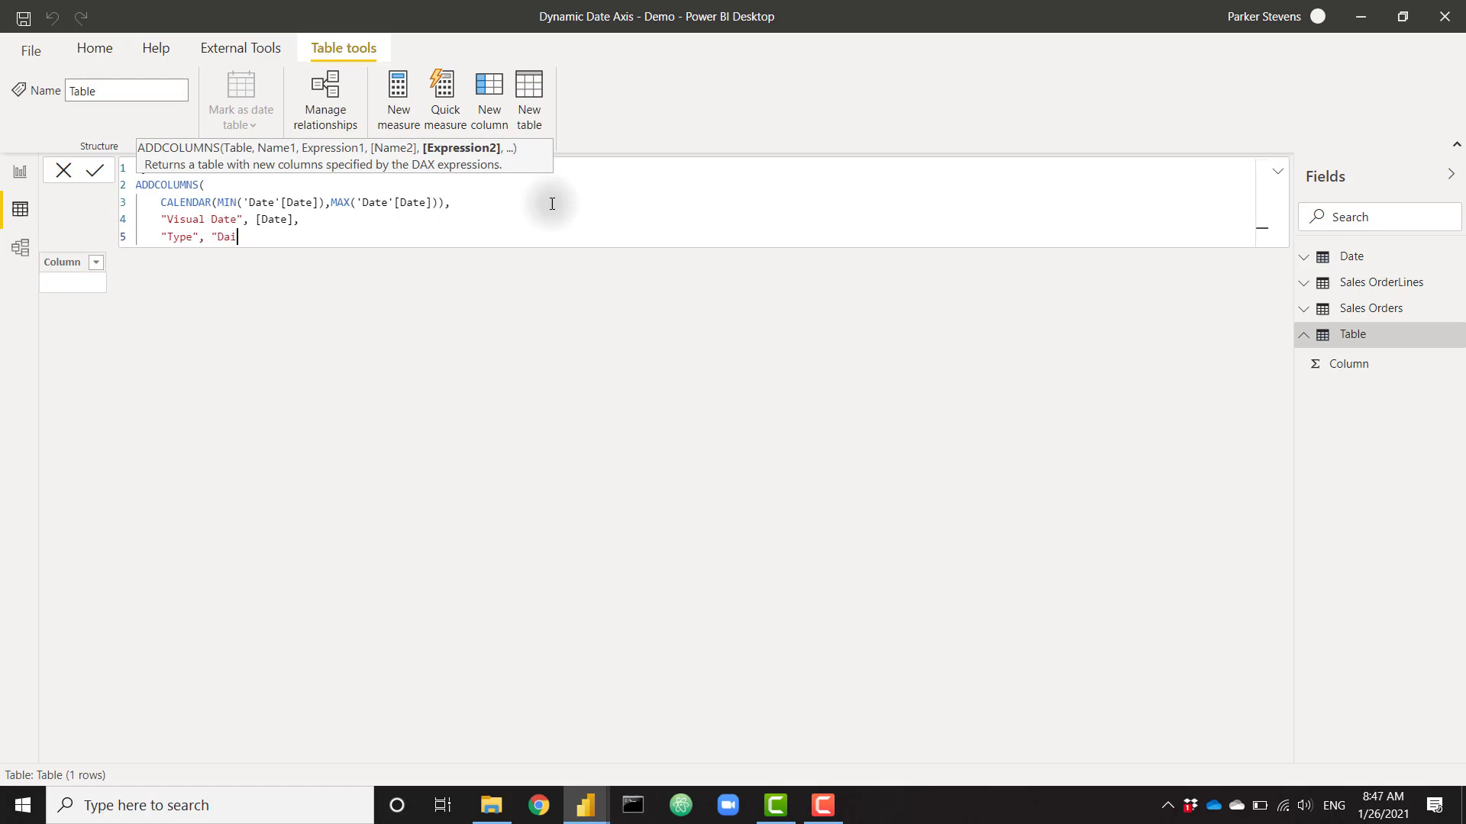
type("ly\",")
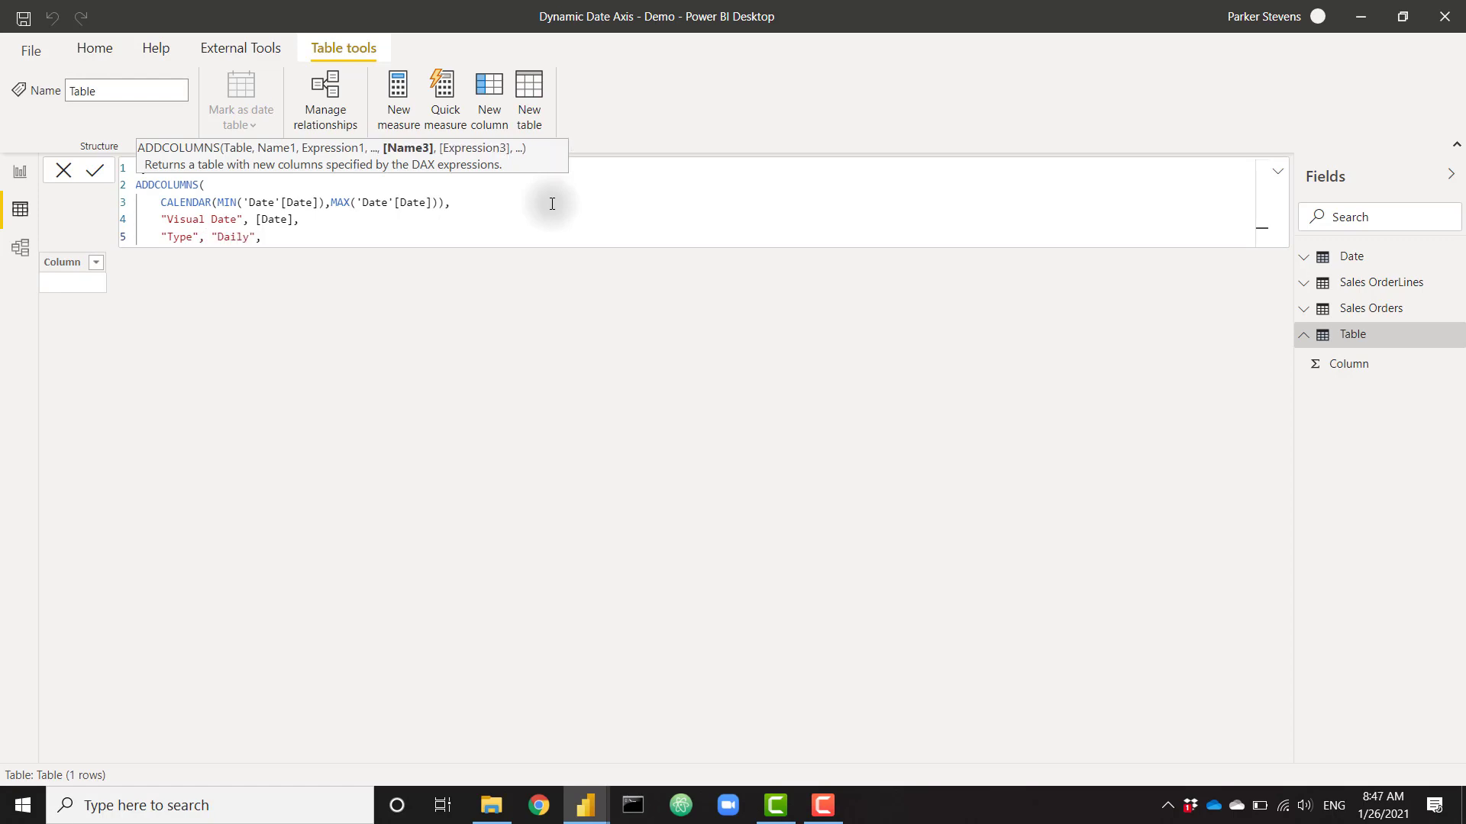
key("shift+Return")
type("\"Order")
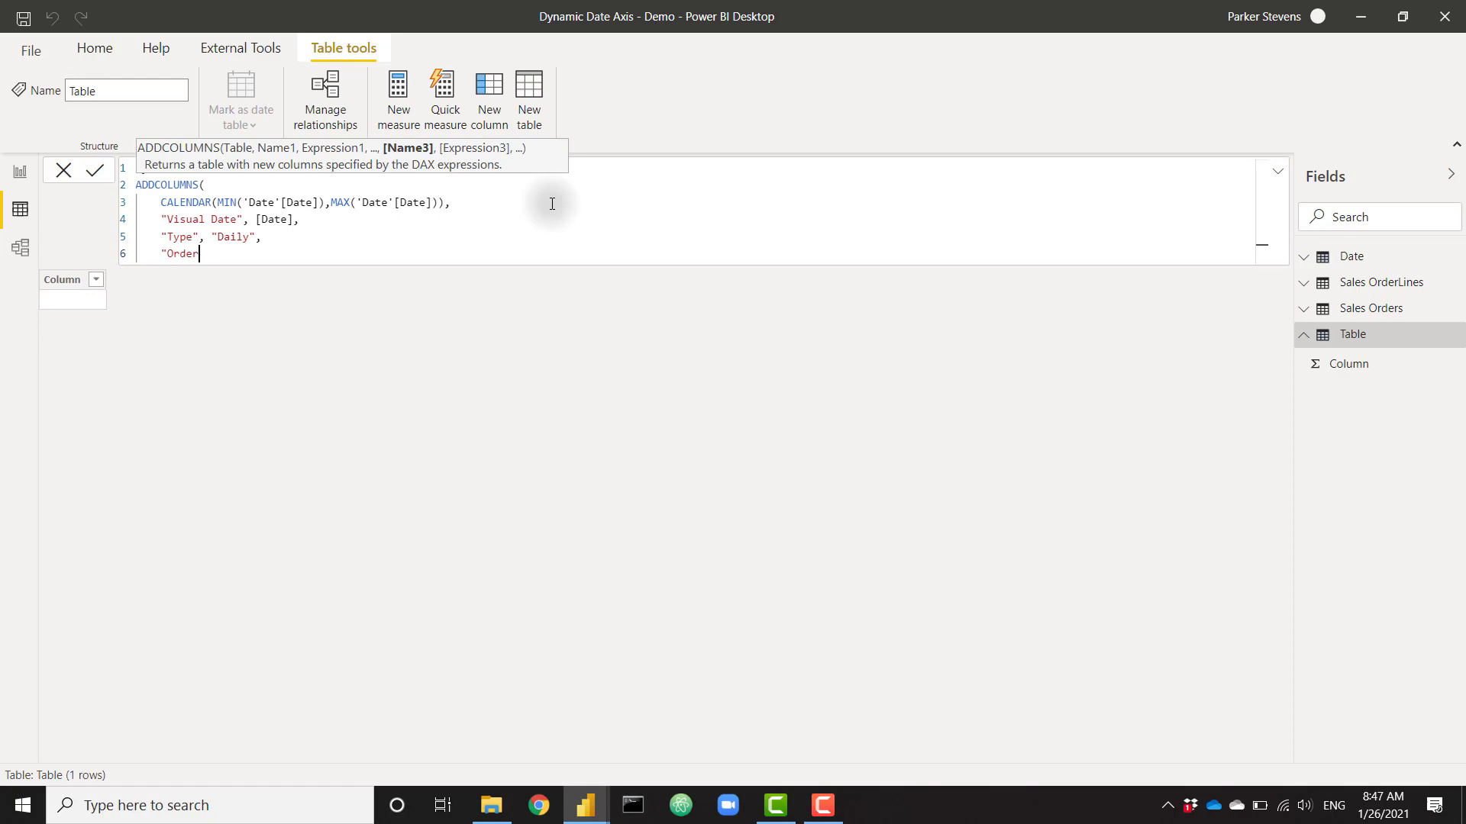
type("\",")
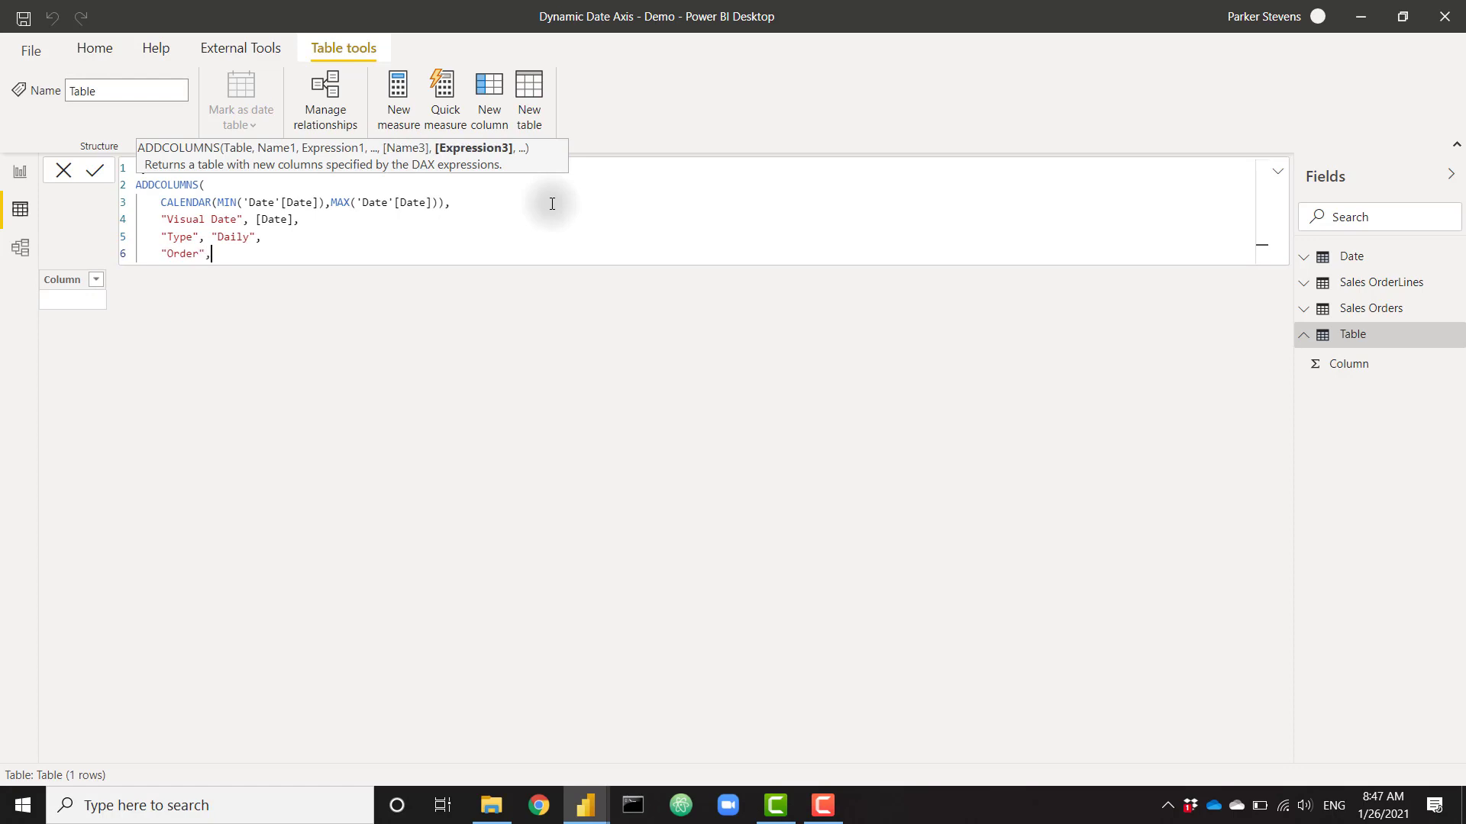
type(" 1")
key("shift+Return")
type(")")
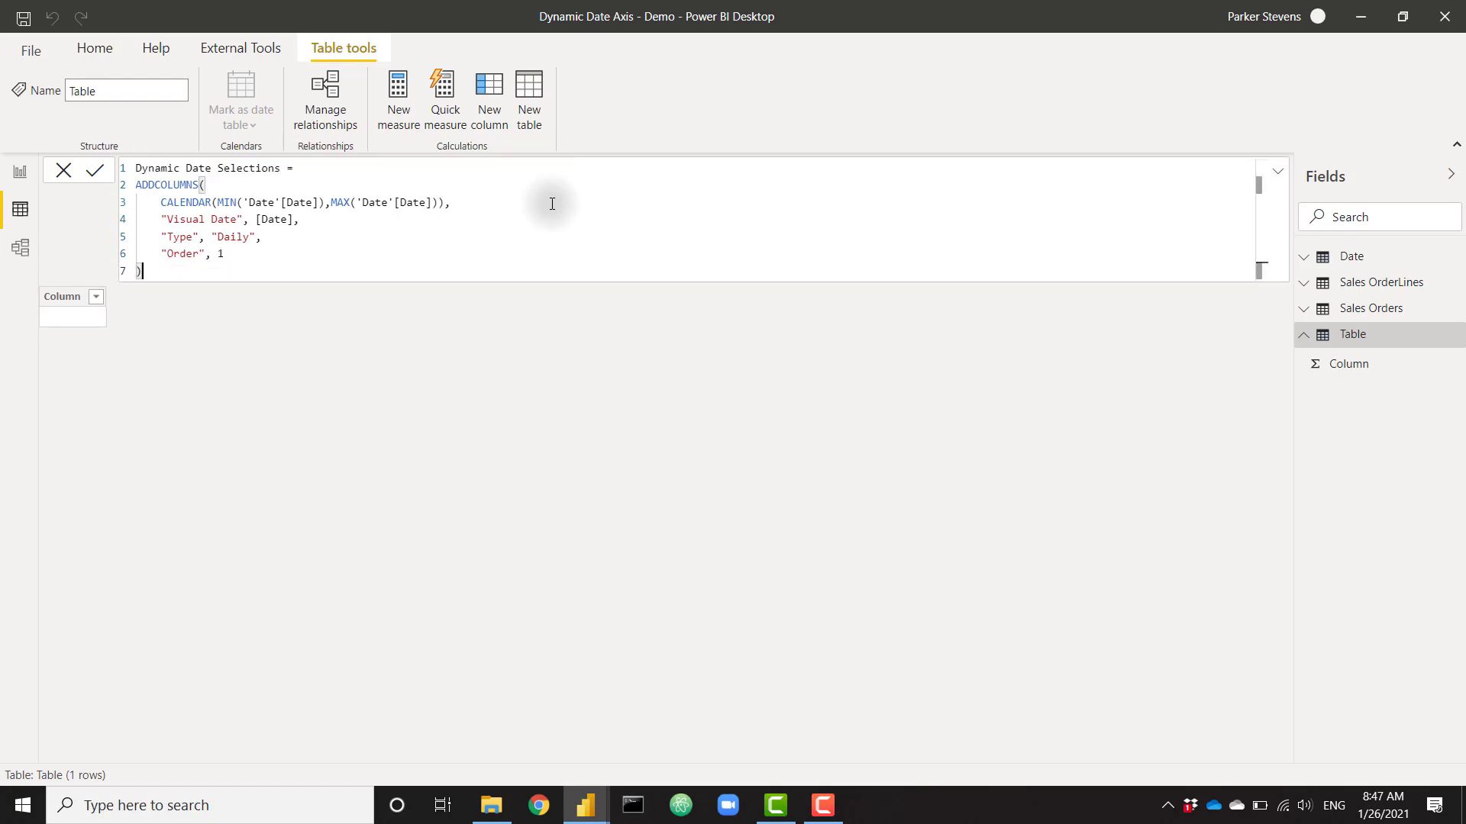
key("Return")
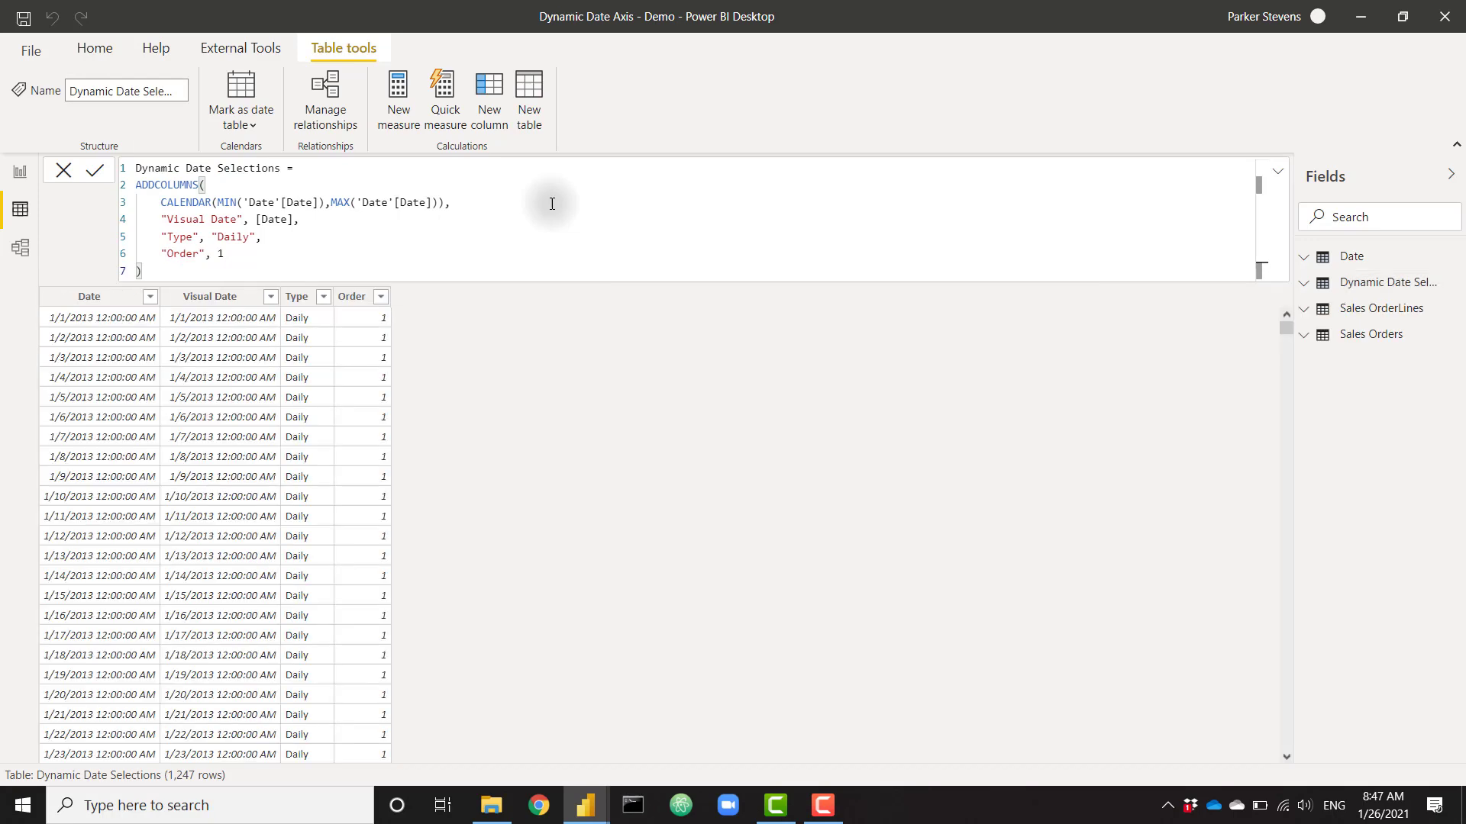
Step: Format both the Date and Visual Date columns as m/d/yyyy (3/14/2001)
left_click(90, 298)
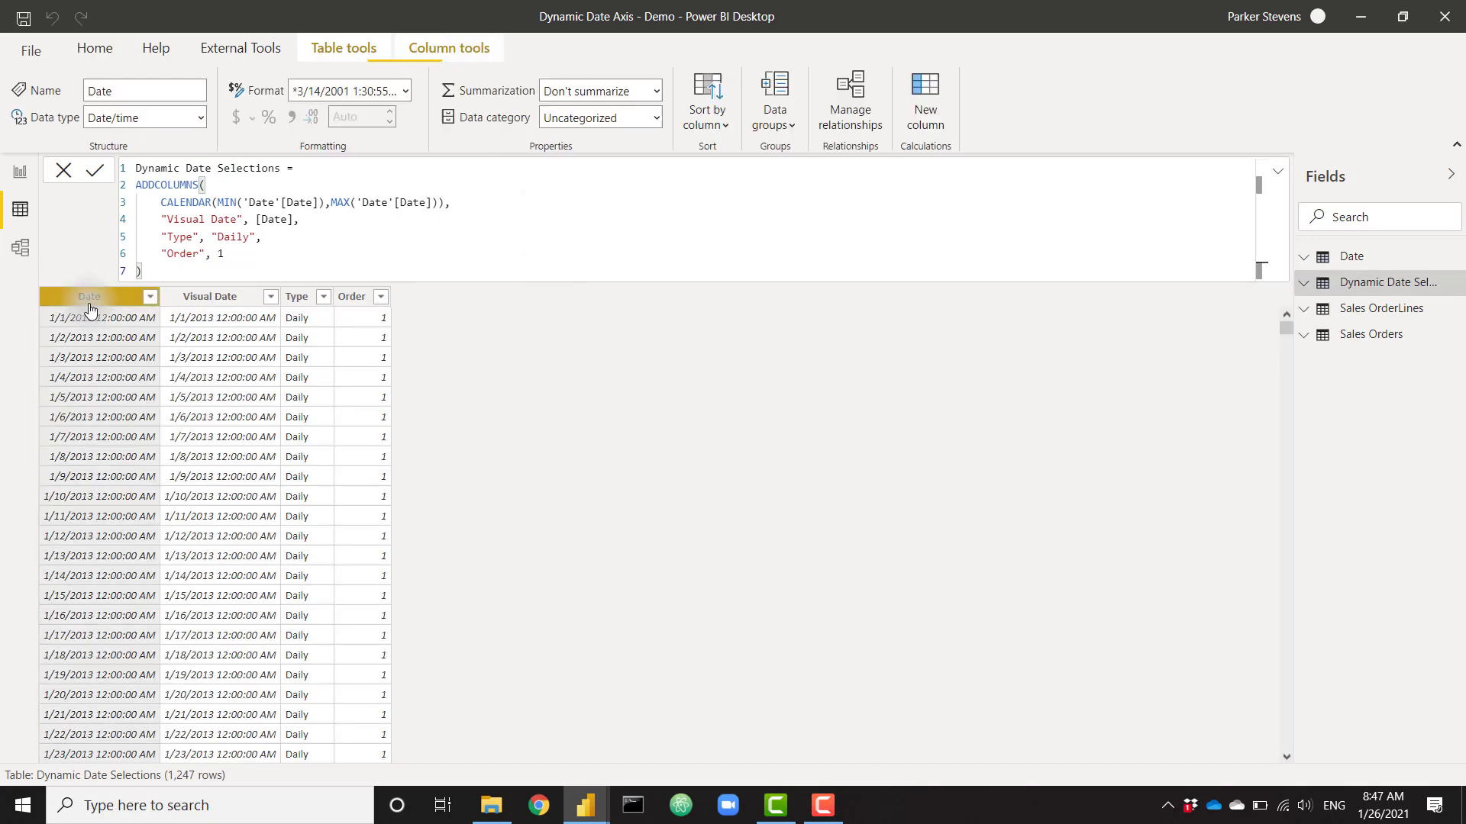
left_click(408, 90)
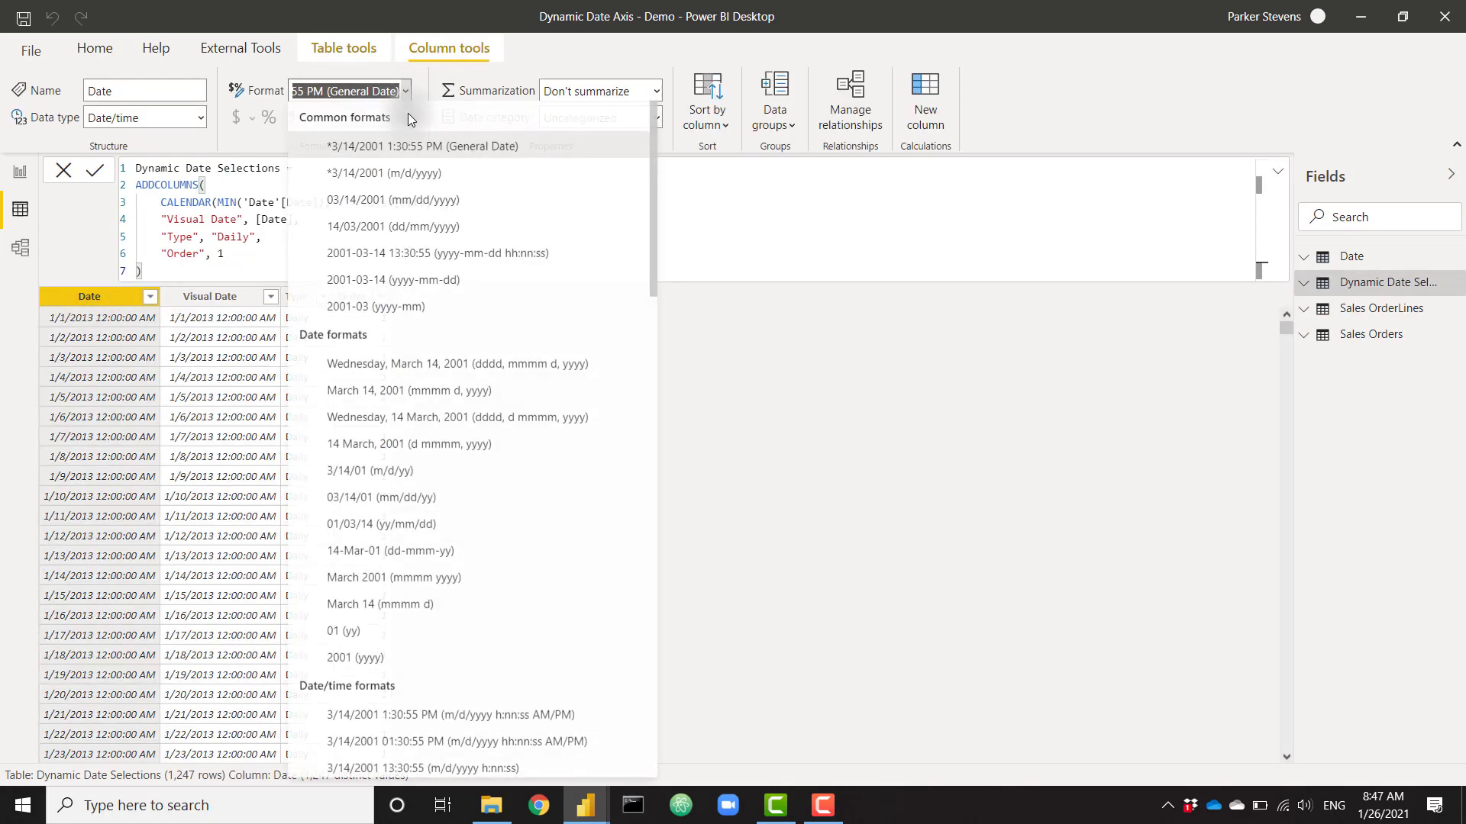
left_click(352, 121)
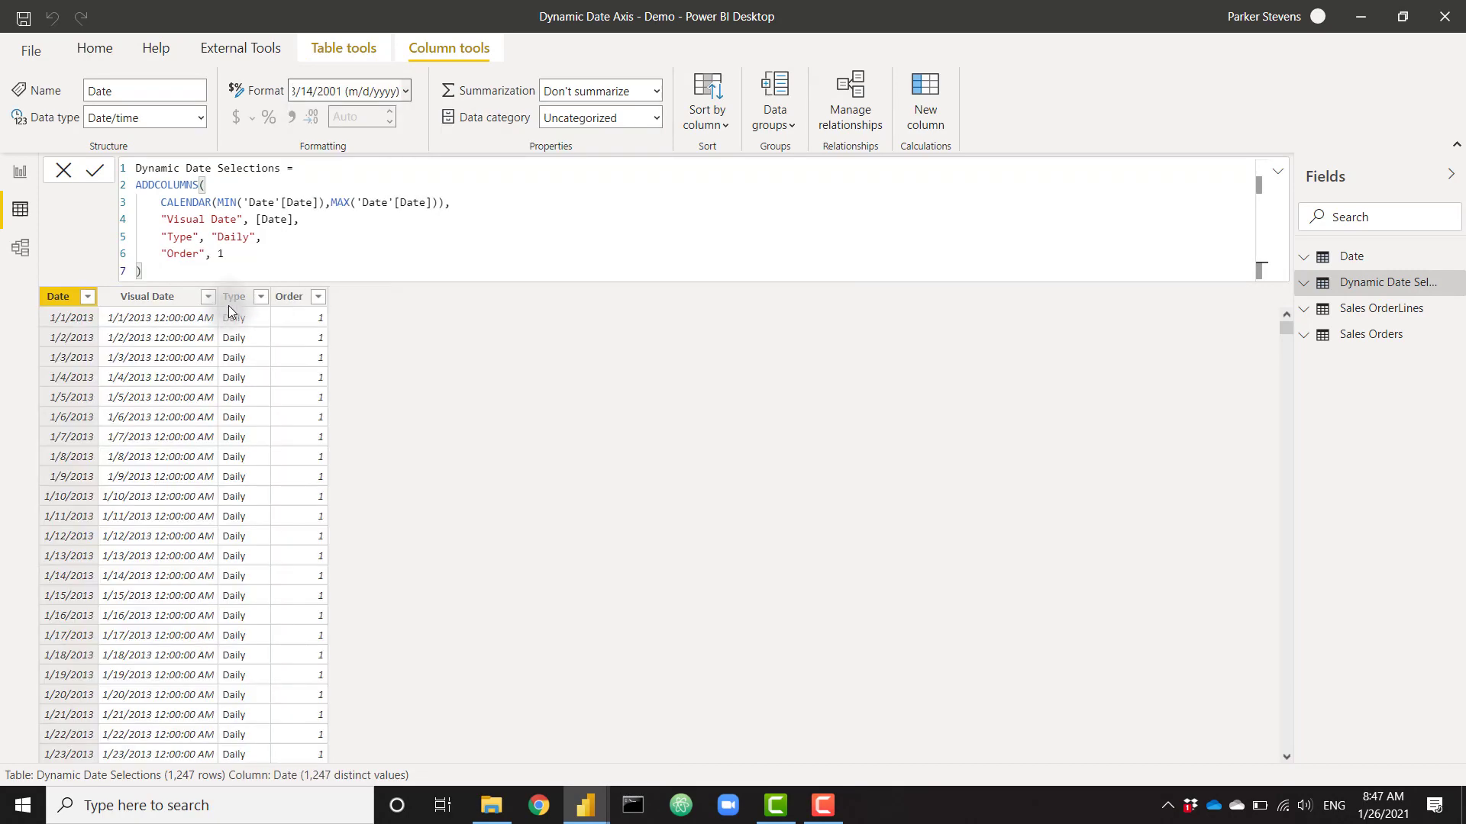
left_click(147, 296)
left_click(406, 91)
left_click(382, 170)
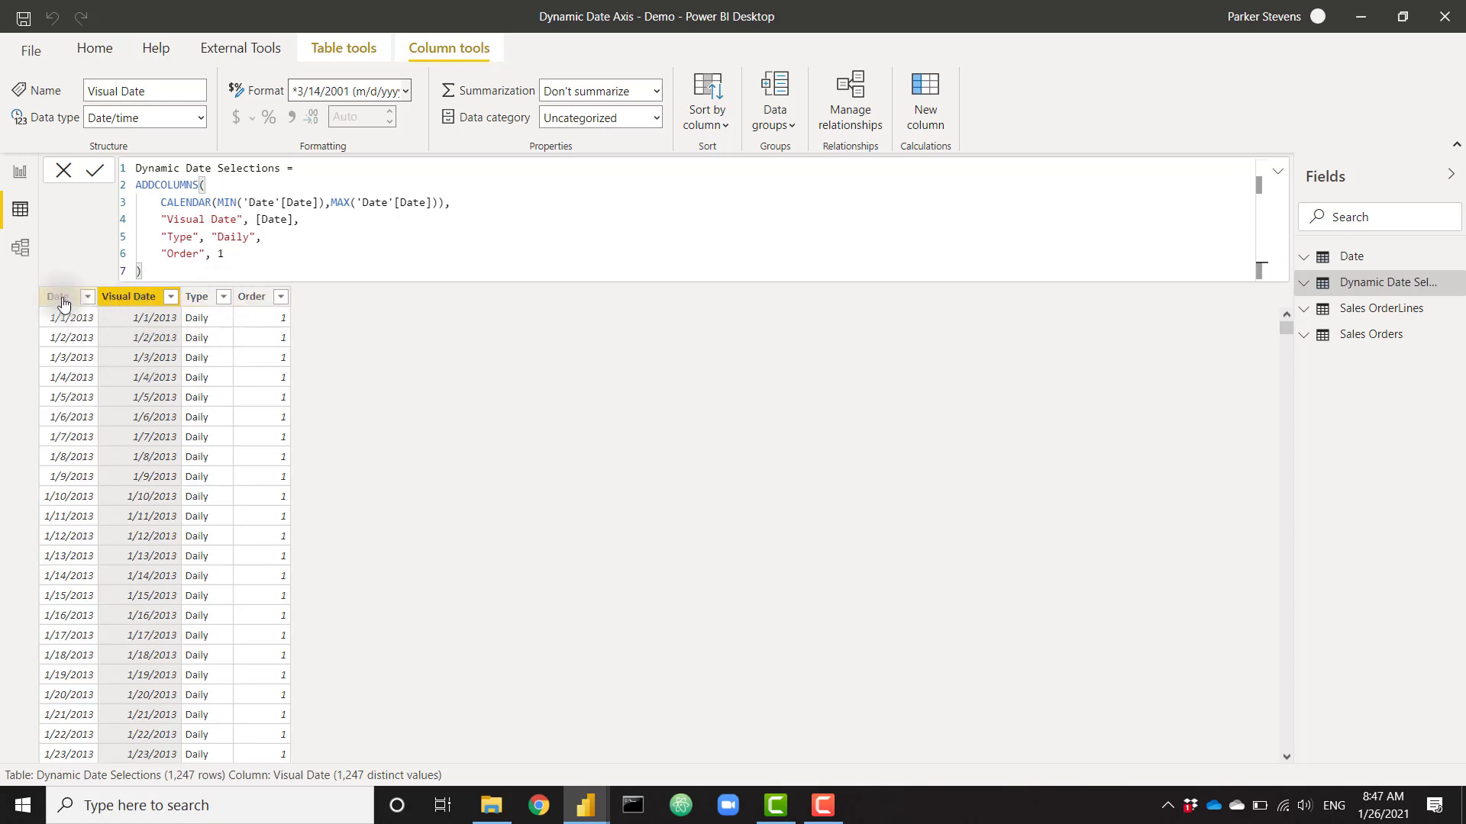
scroll(331, 545, "down", 20)
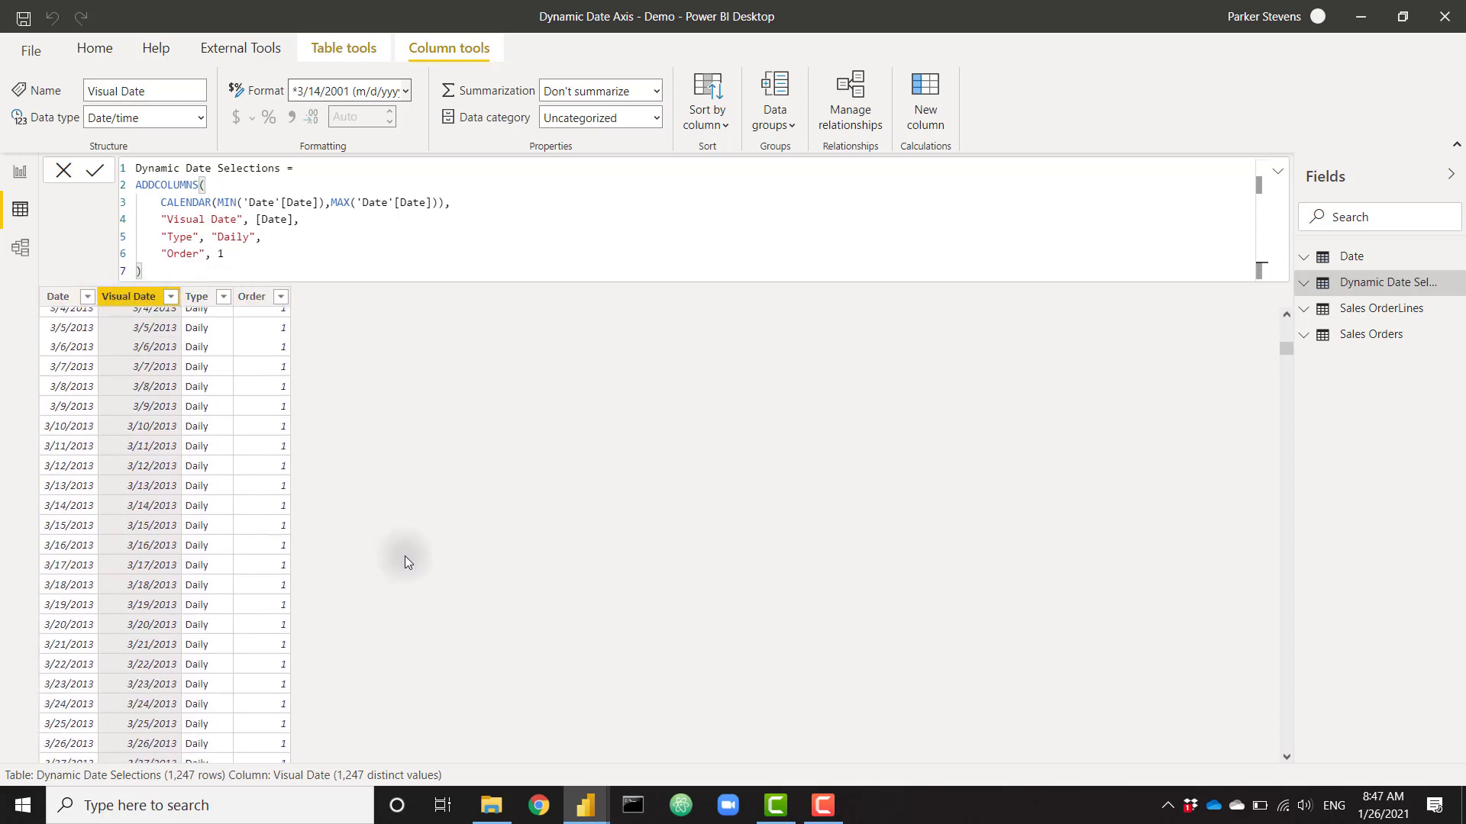
scroll(404, 555, "up", 20)
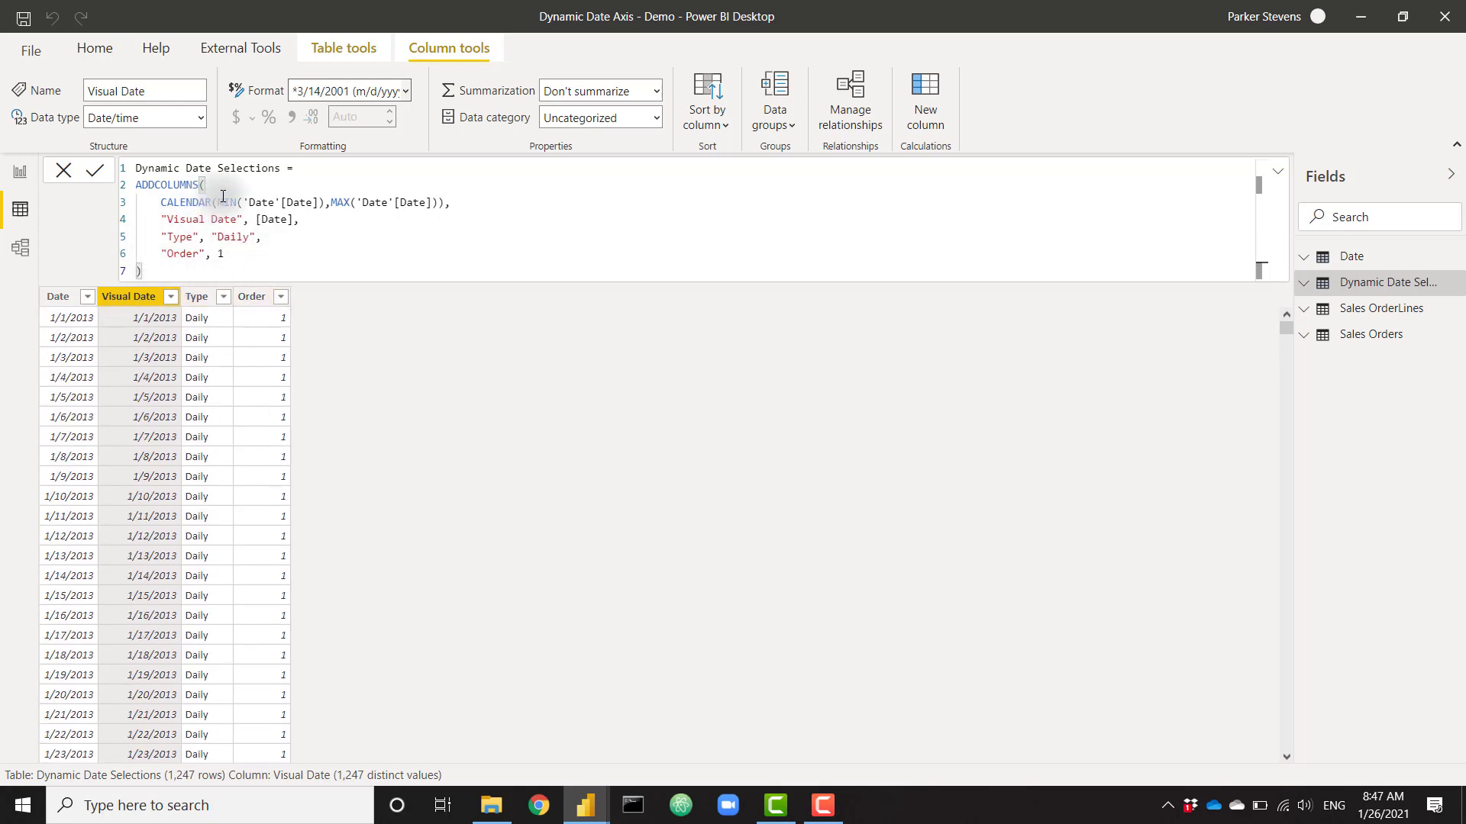
left_click(322, 166)
Step: Wrap the formula in UNION( and indent the ADDCOLUMNS block beneath it
key("shift+Return")
type("UN")
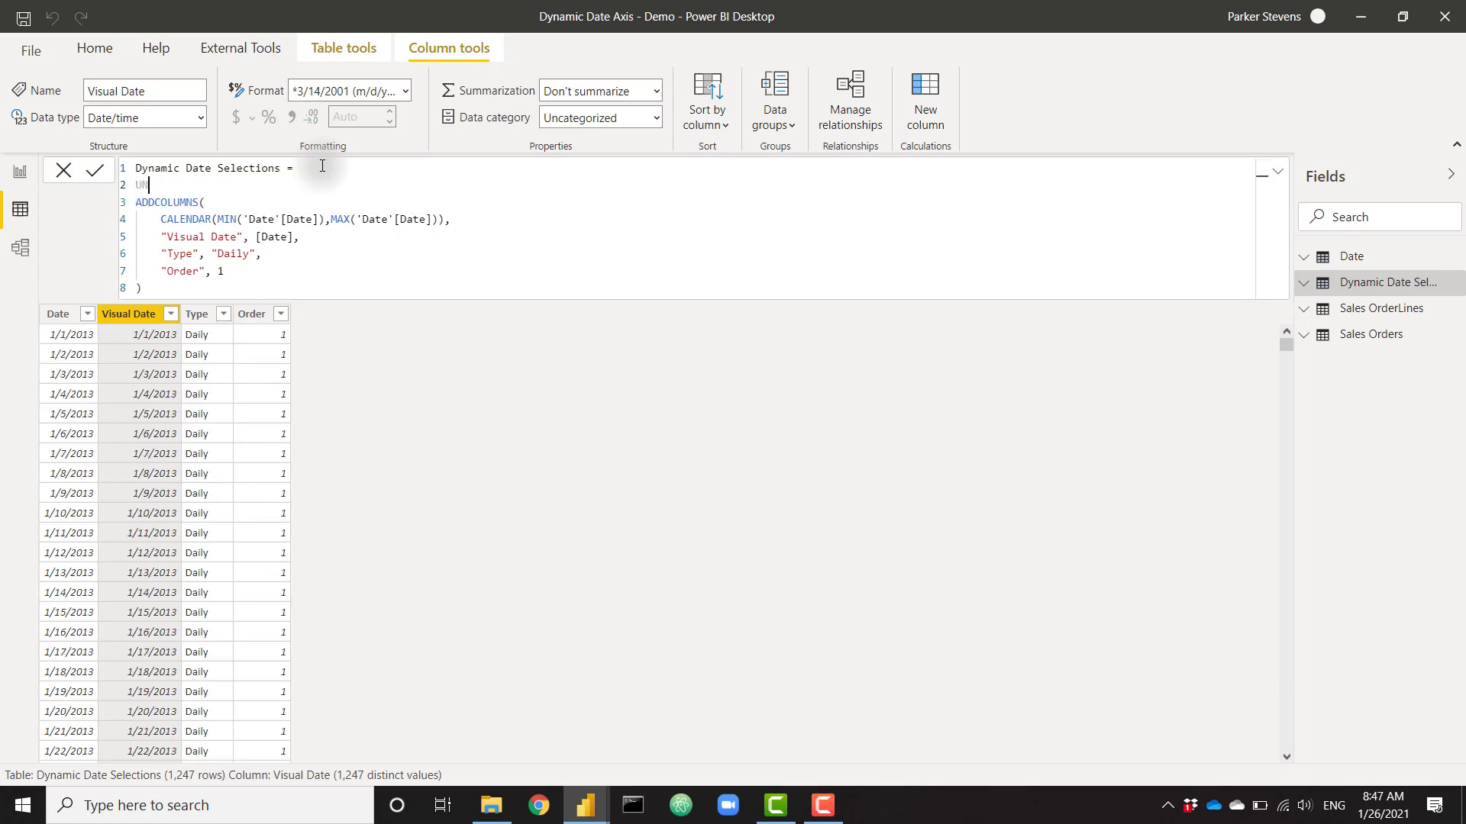
type("ION(")
key("shift+Return")
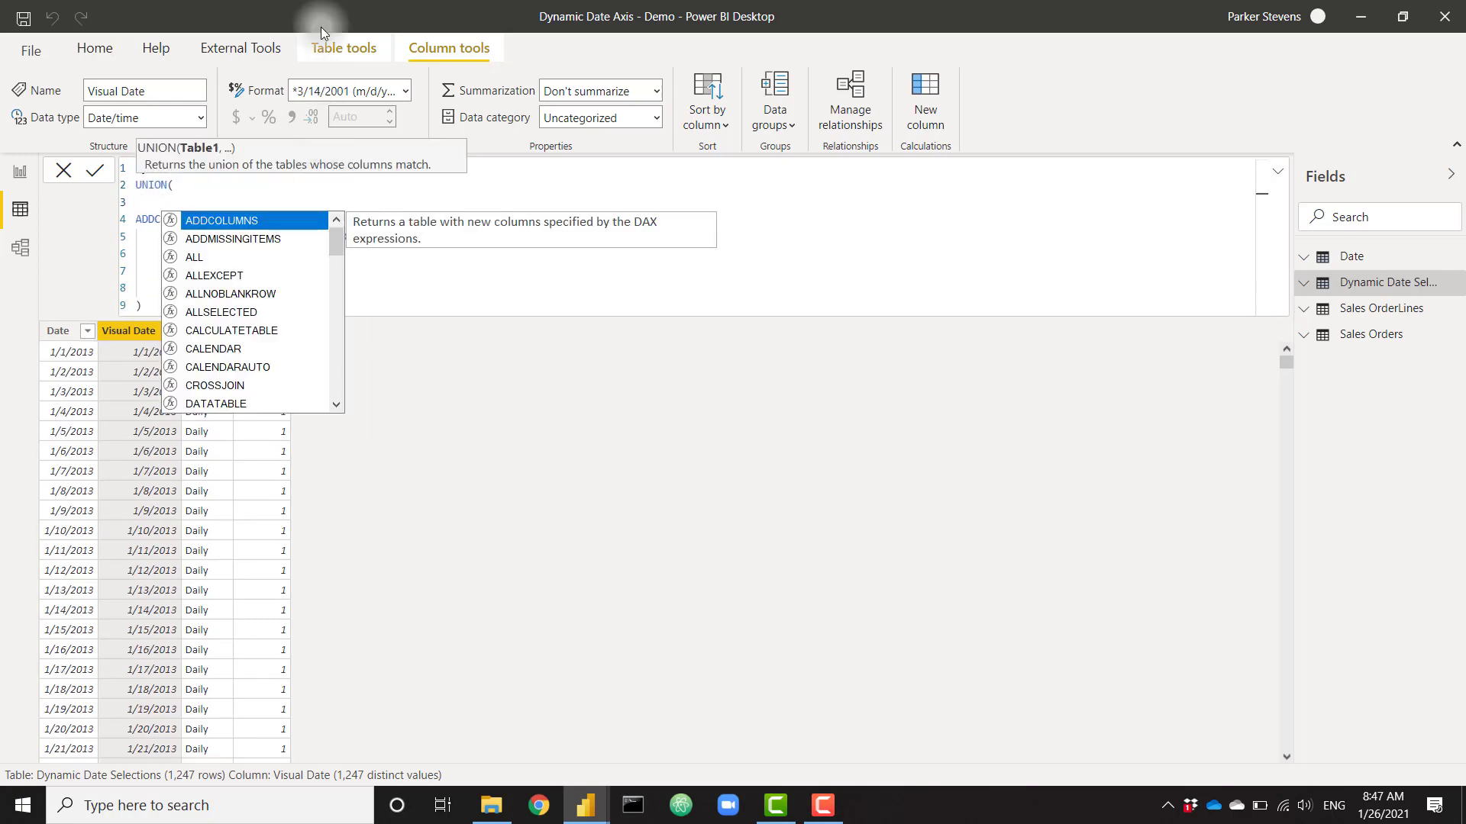
left_click_drag(592, 301, 117, 233)
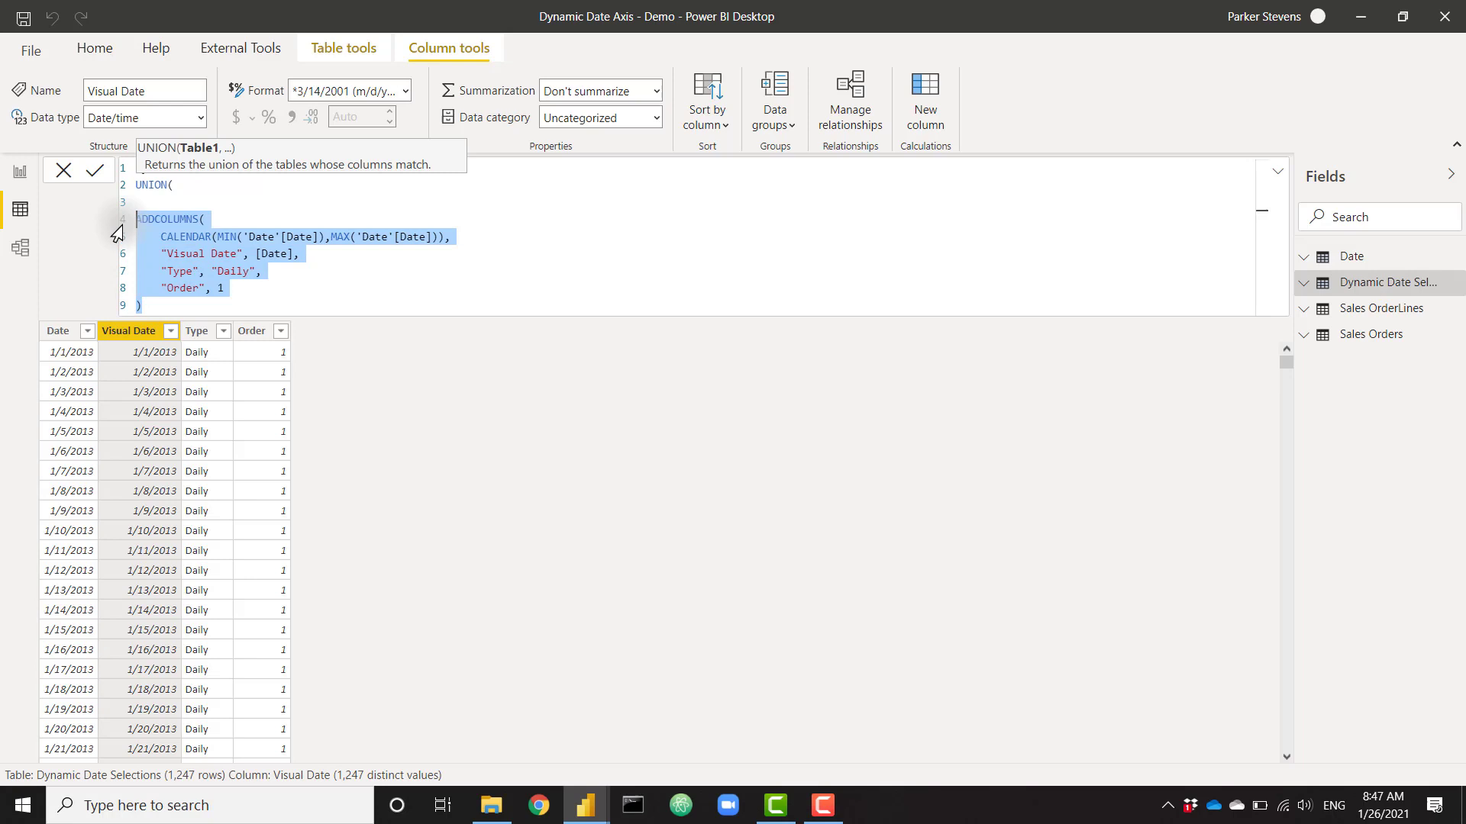
key("Tab")
left_click(176, 185)
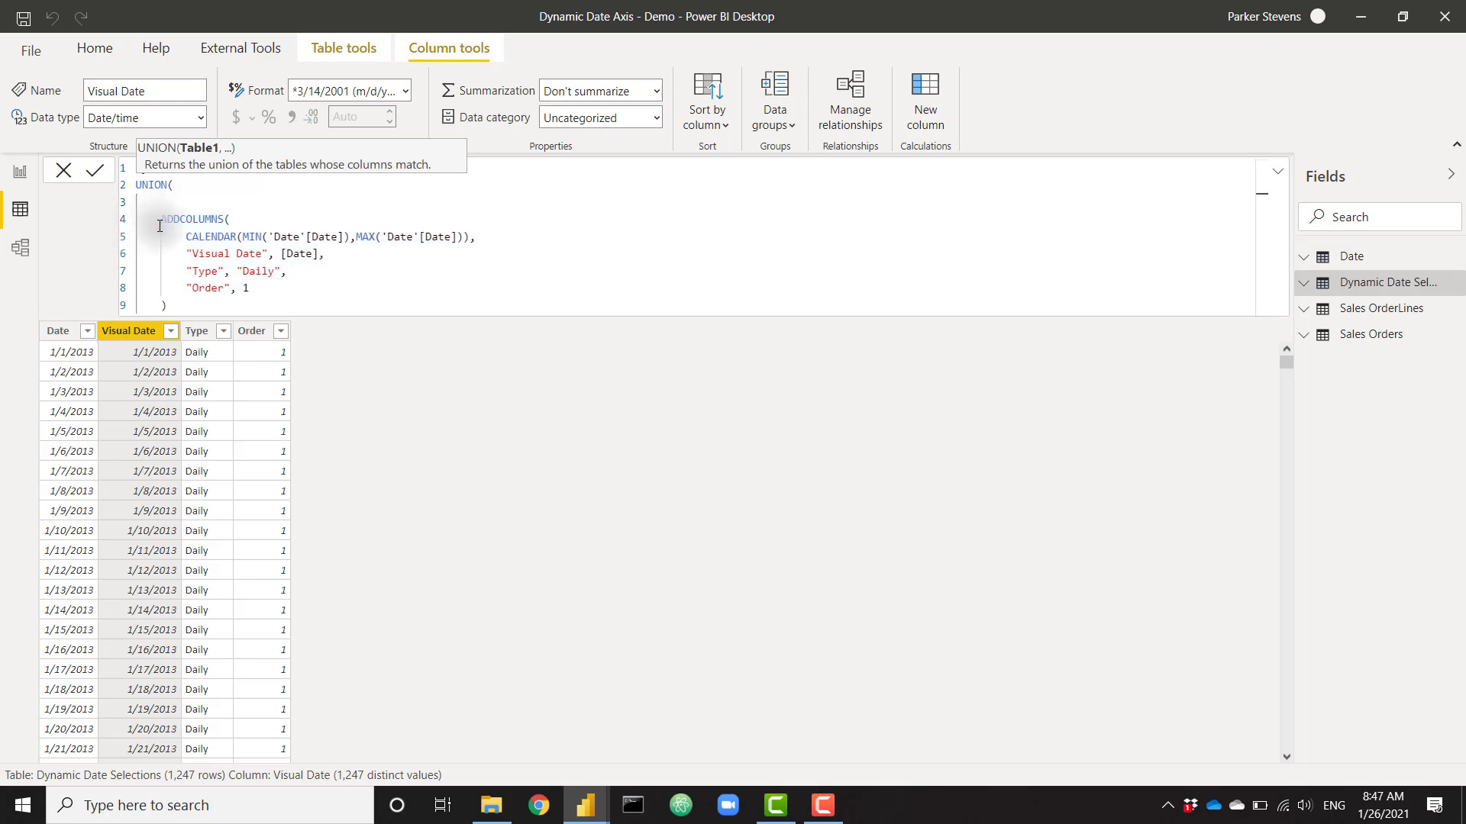
key("Delete")
left_click(530, 245)
Step: Paste a second ADDCOLUMNS block after a comma, with Type "Monthly" and Order 2
left_click_drag(169, 290, 161, 203)
key("ctrl+c")
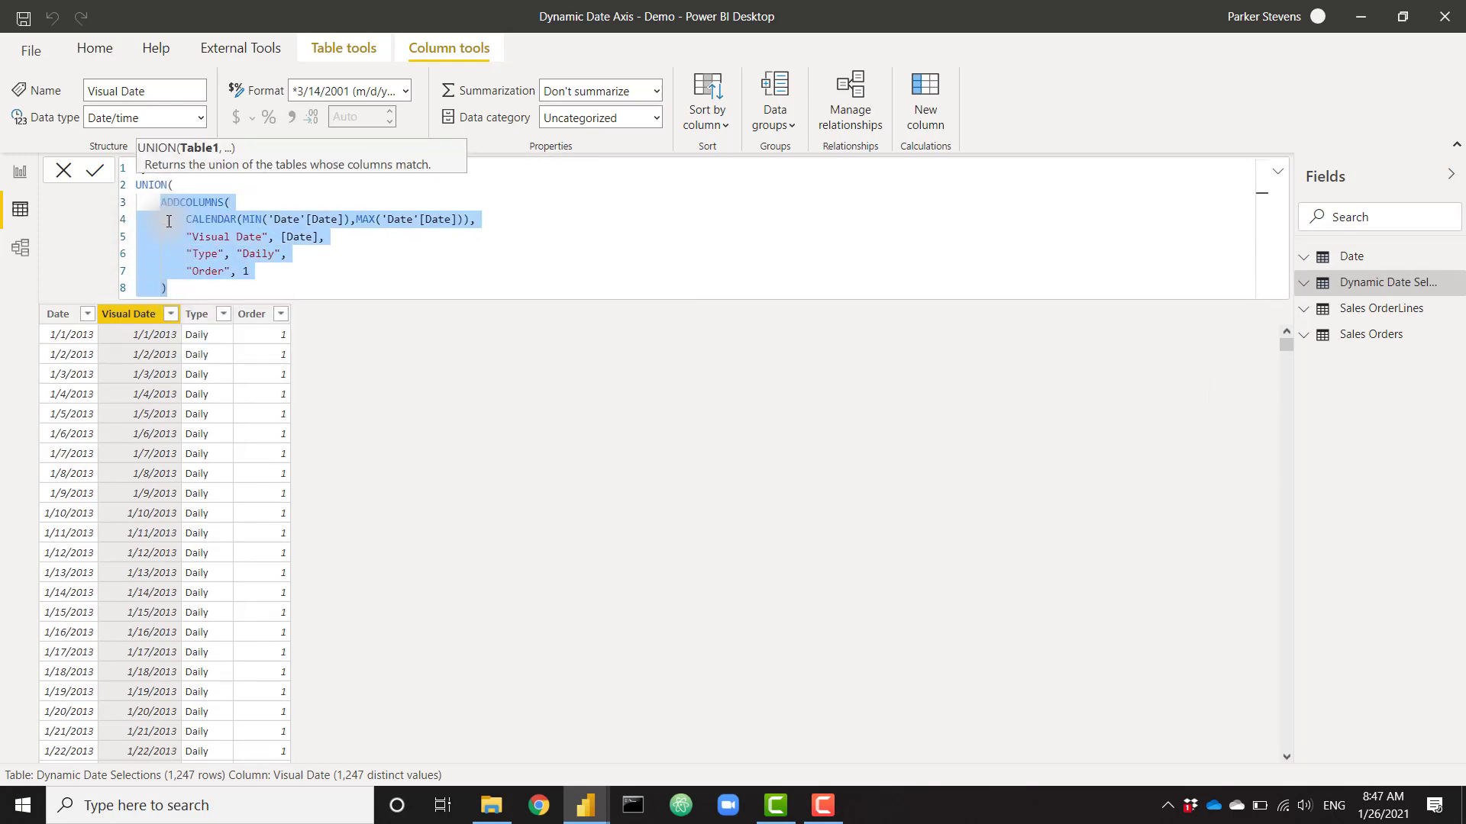
left_click(195, 283)
type(",")
key("Return")
key("ctrl+v")
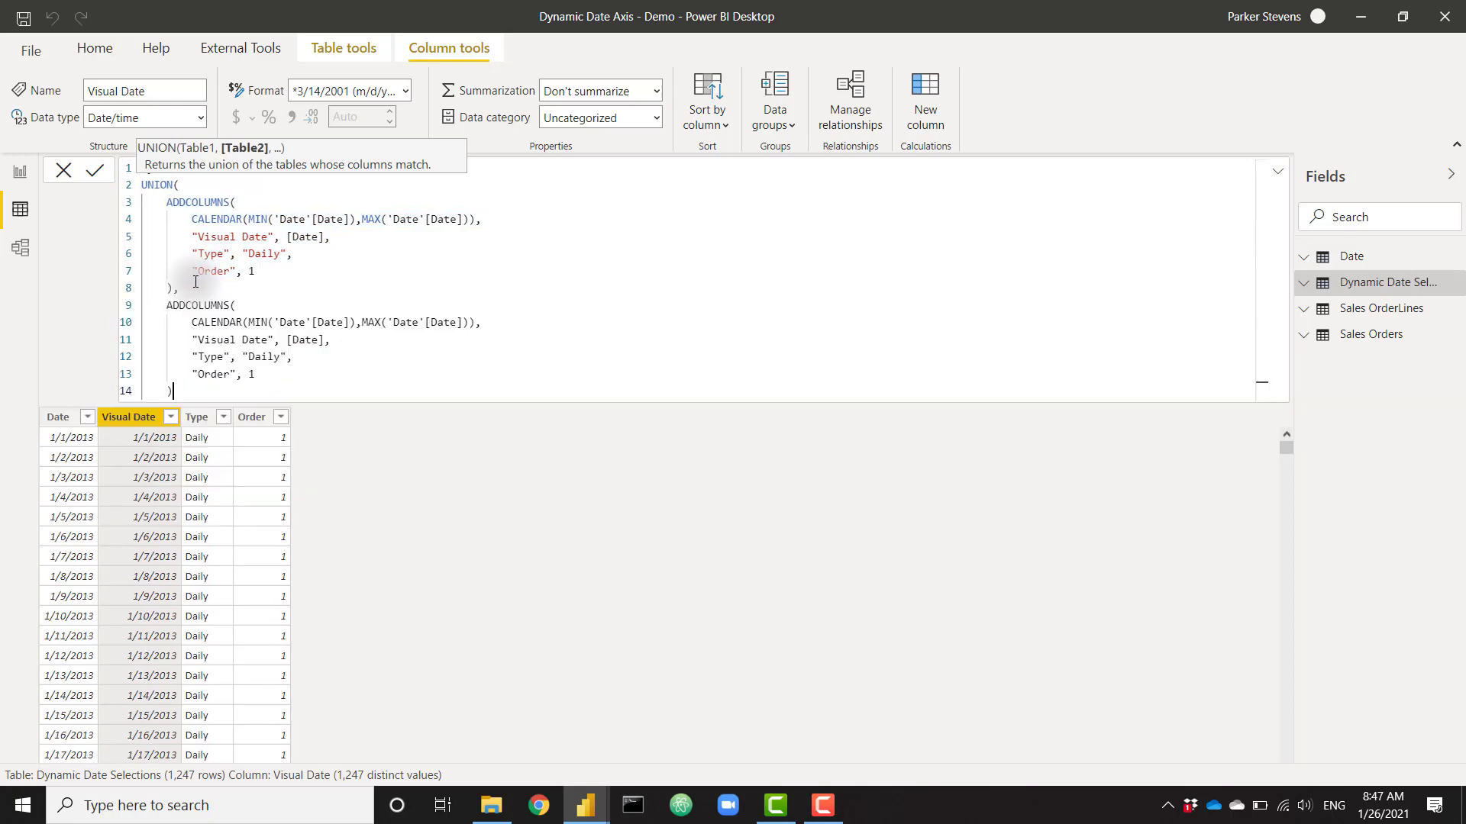
double_click(262, 356)
type("Month")
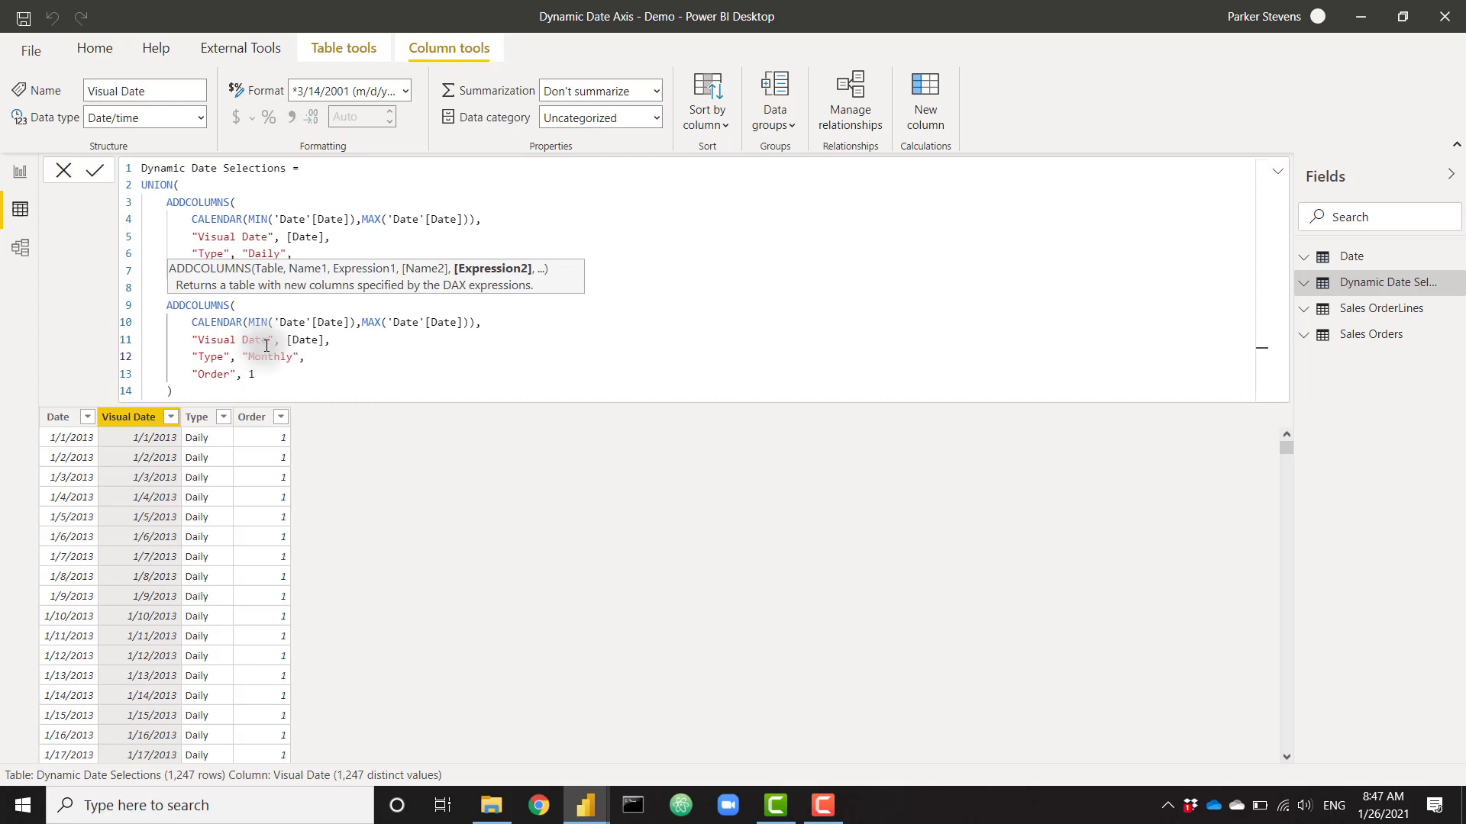
left_click(257, 373)
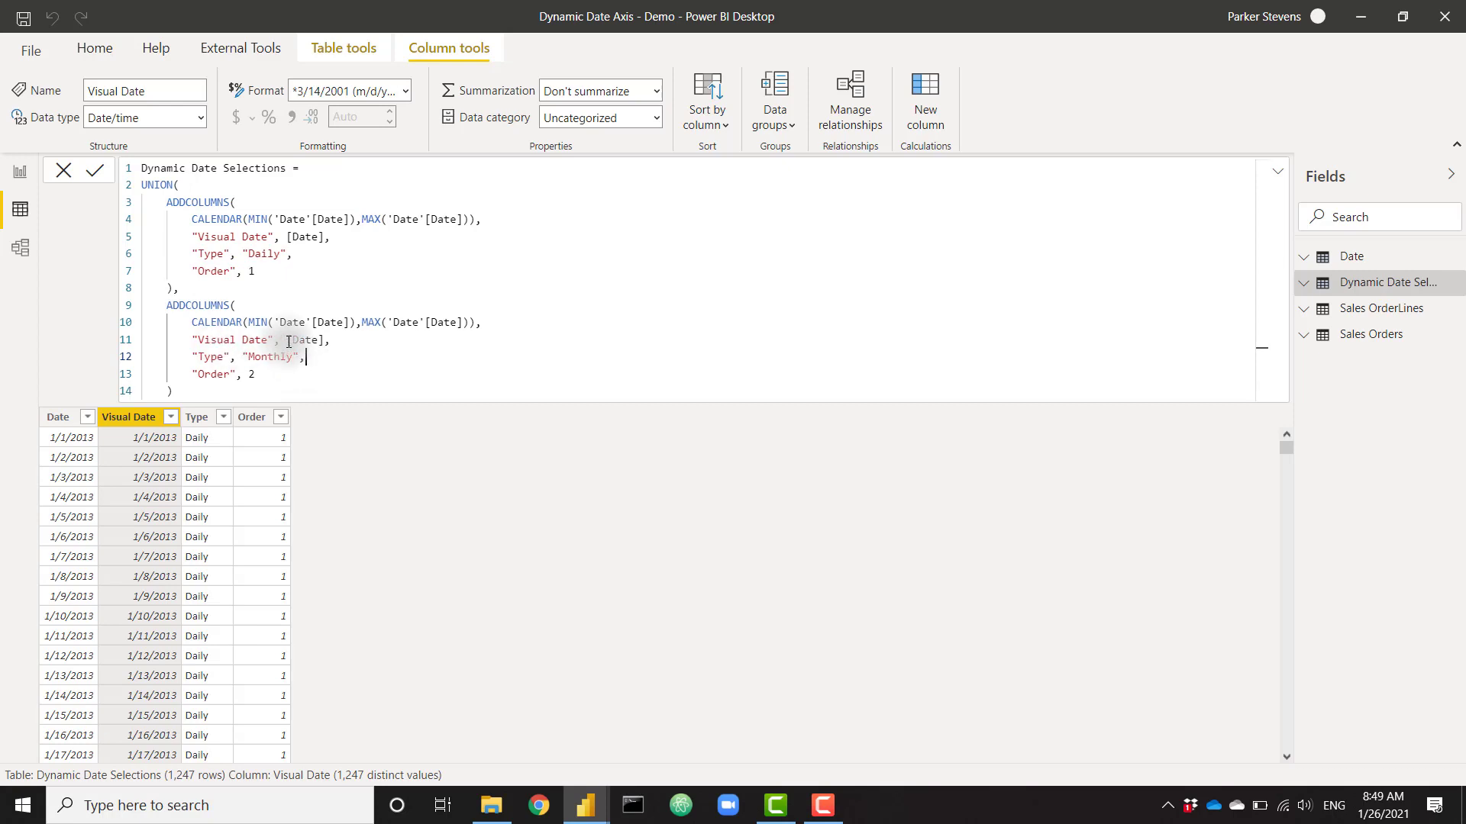
left_click(288, 341)
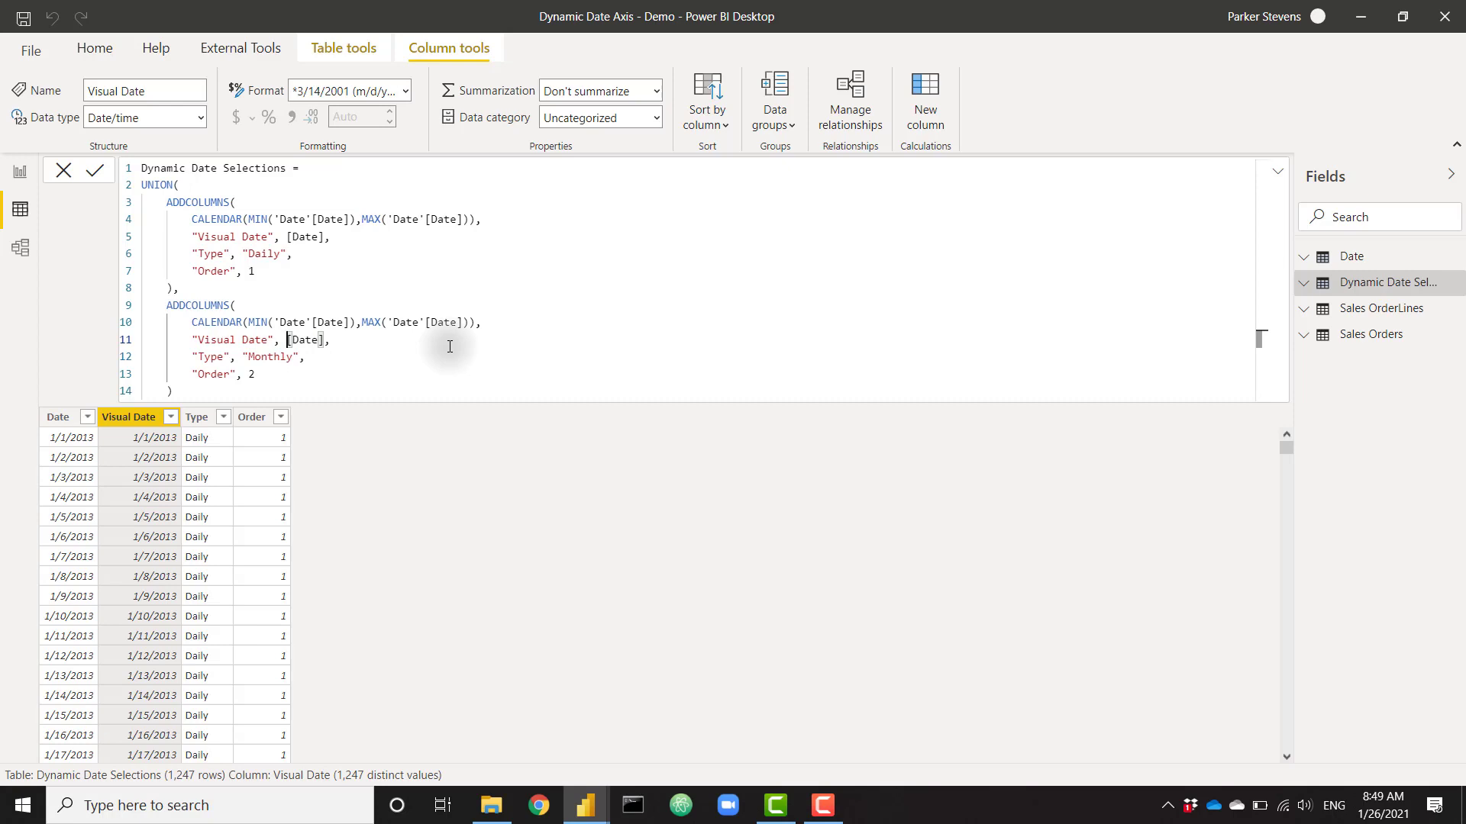
Step: Set the Monthly Visual Date to DATE(YEAR([Date]),MONTH([Date]),1), close UNION and commit
type("DATE")
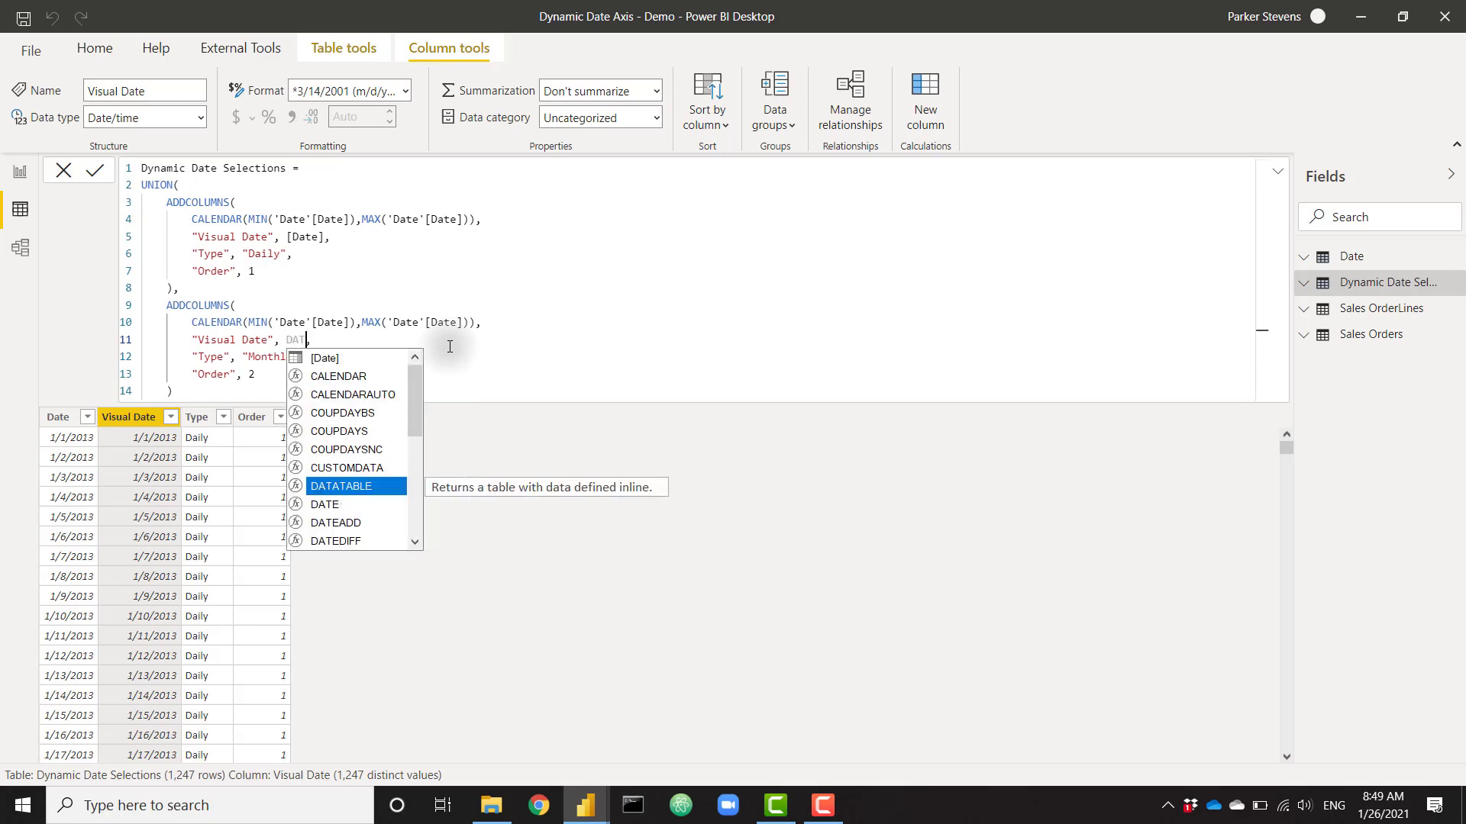
type("(Y")
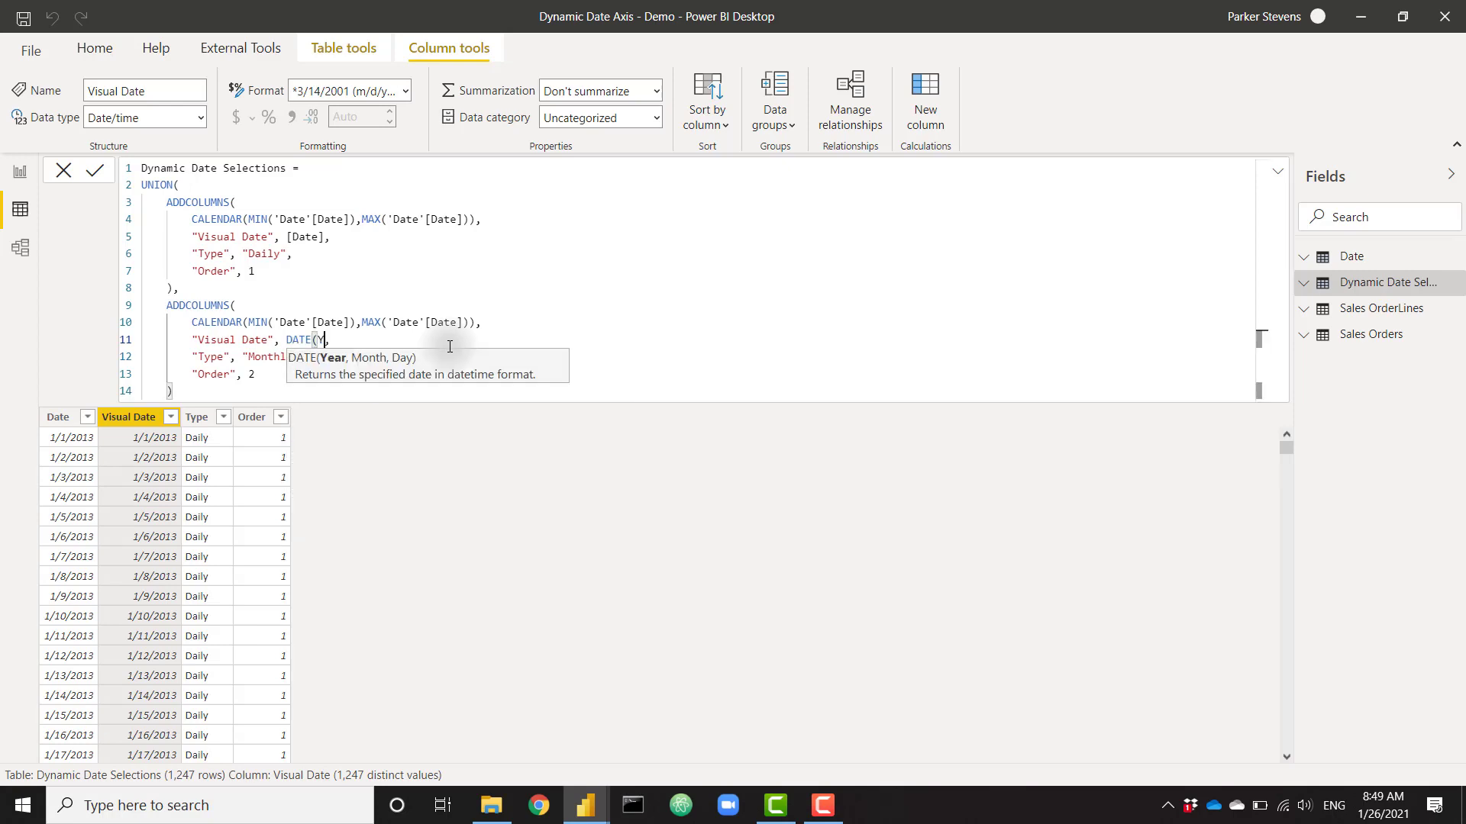
type("EAR([Date]")
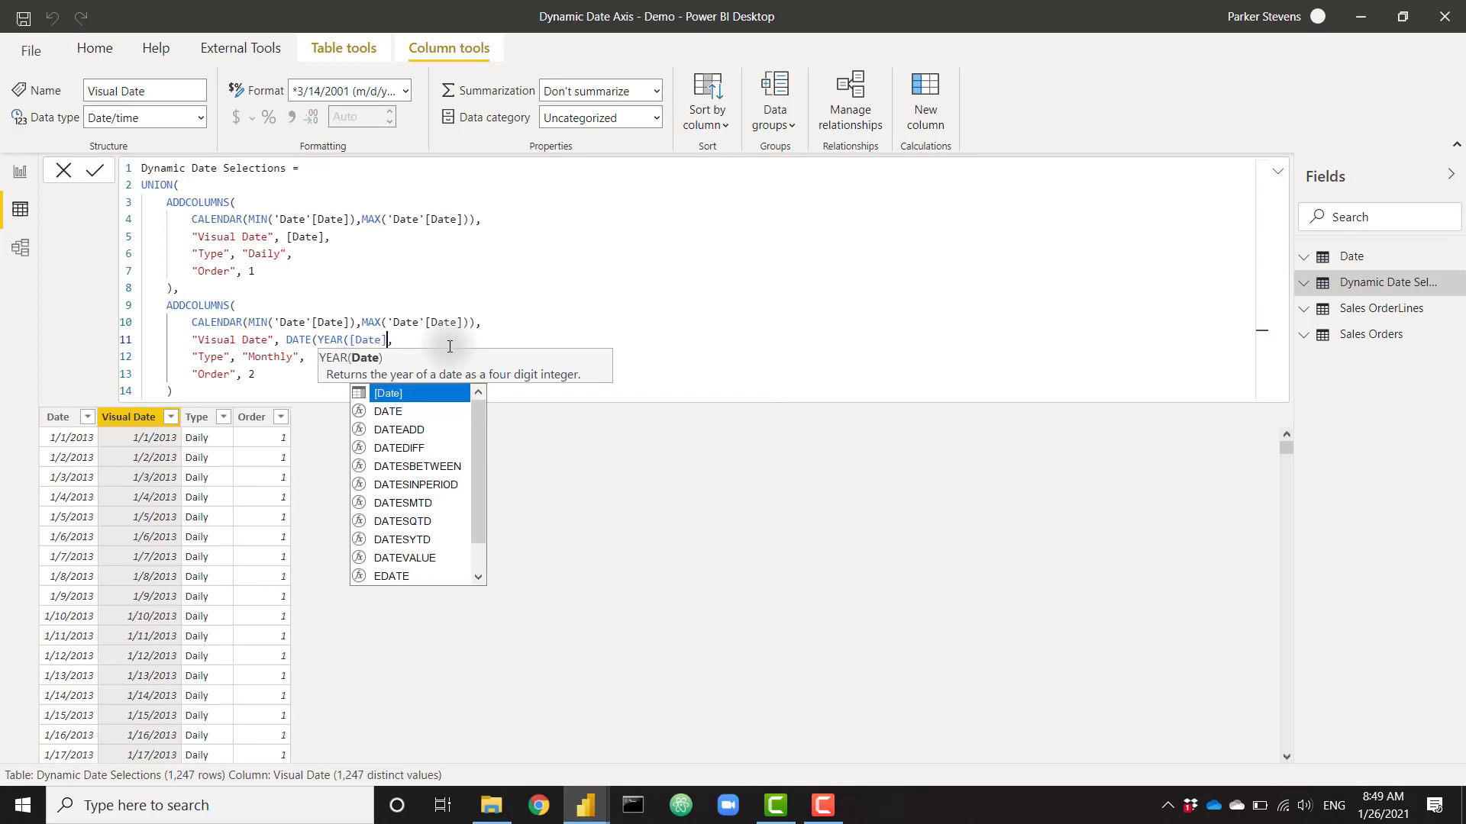
type("),MONTH")
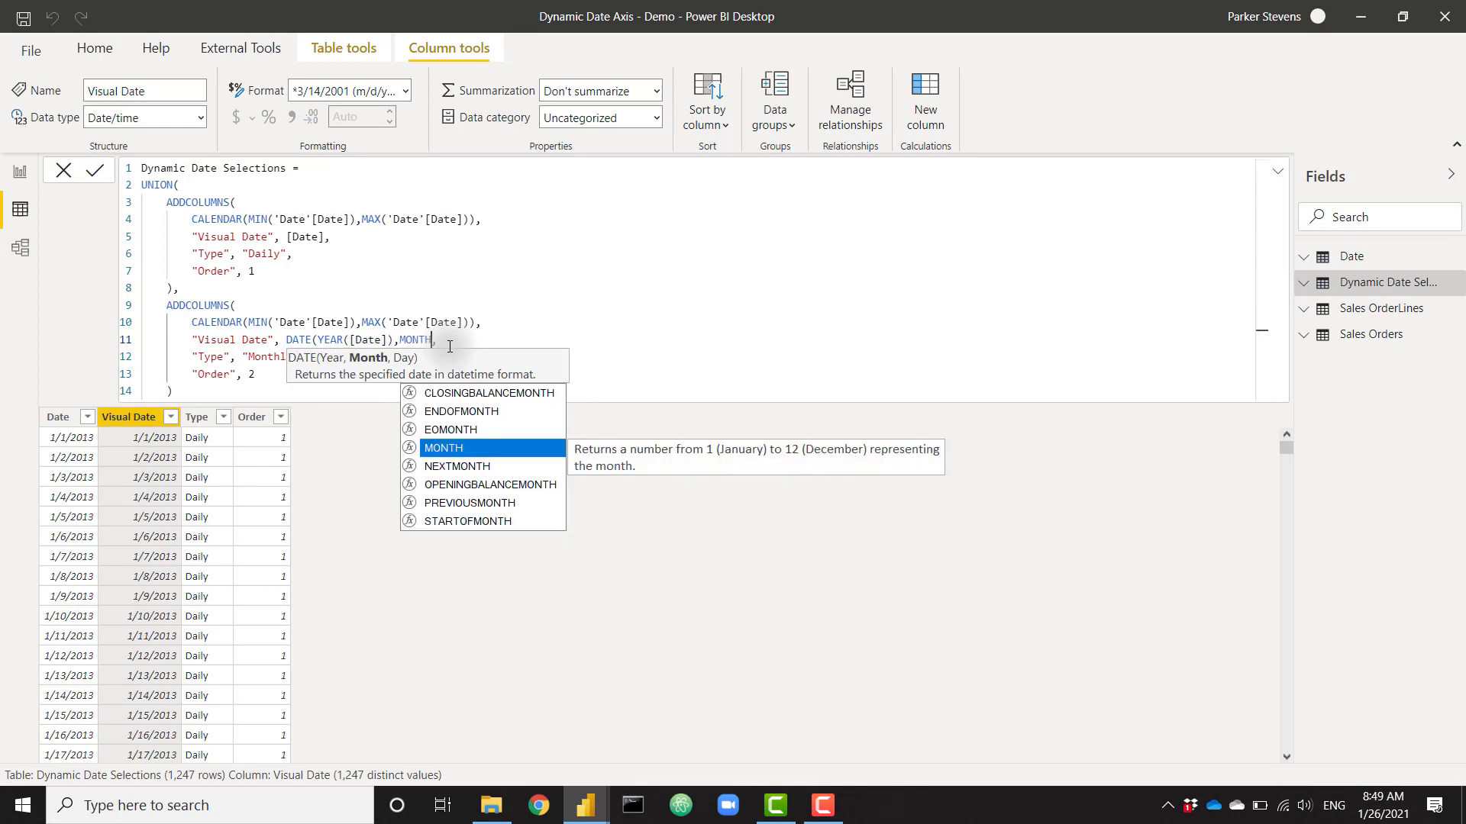
type("([Date]")
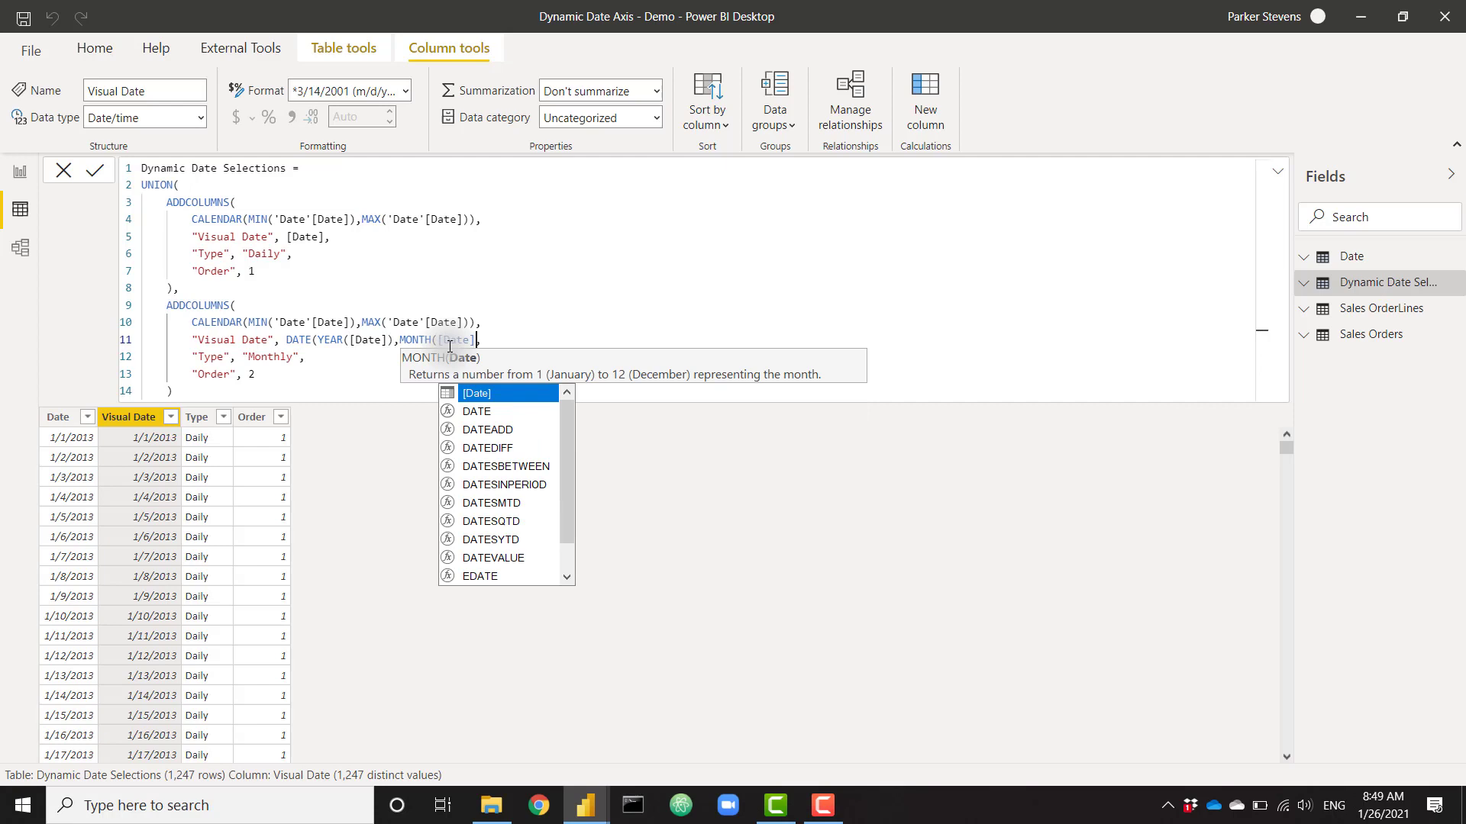
type("),")
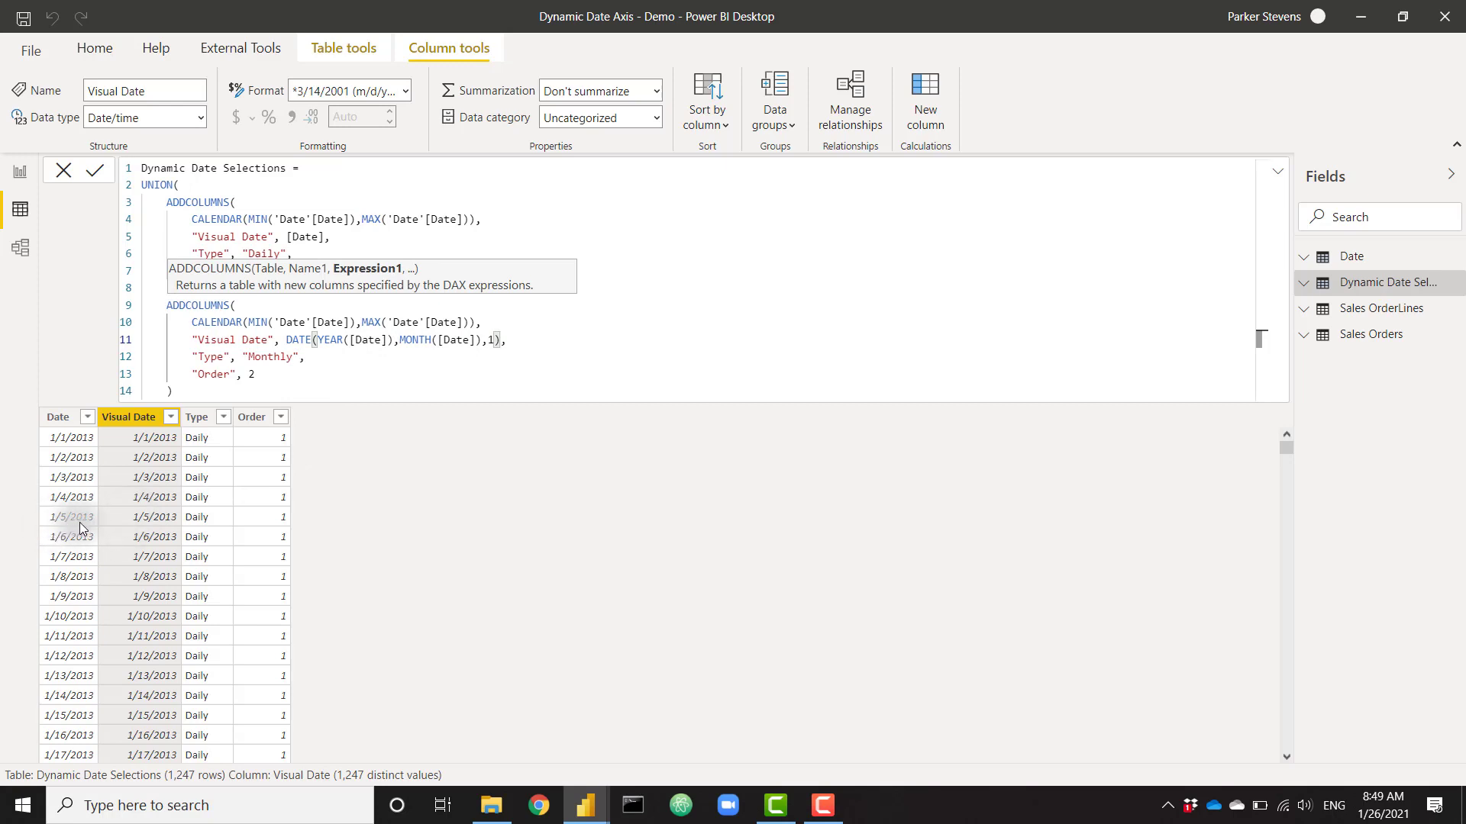
key("Right")
left_click(490, 341)
type("1")
left_click(235, 388)
type(")")
key("Return")
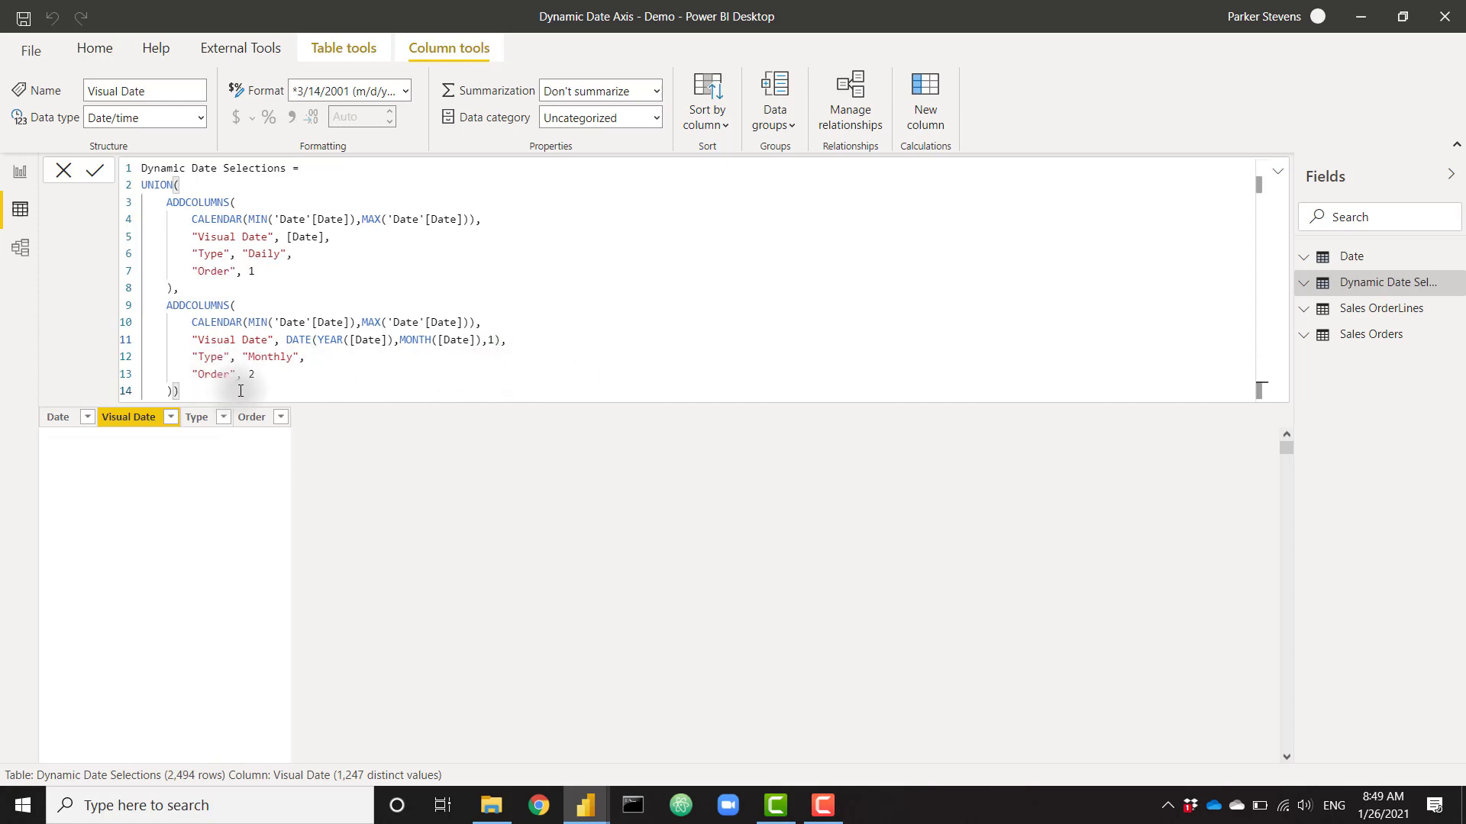
key("shift+Return")
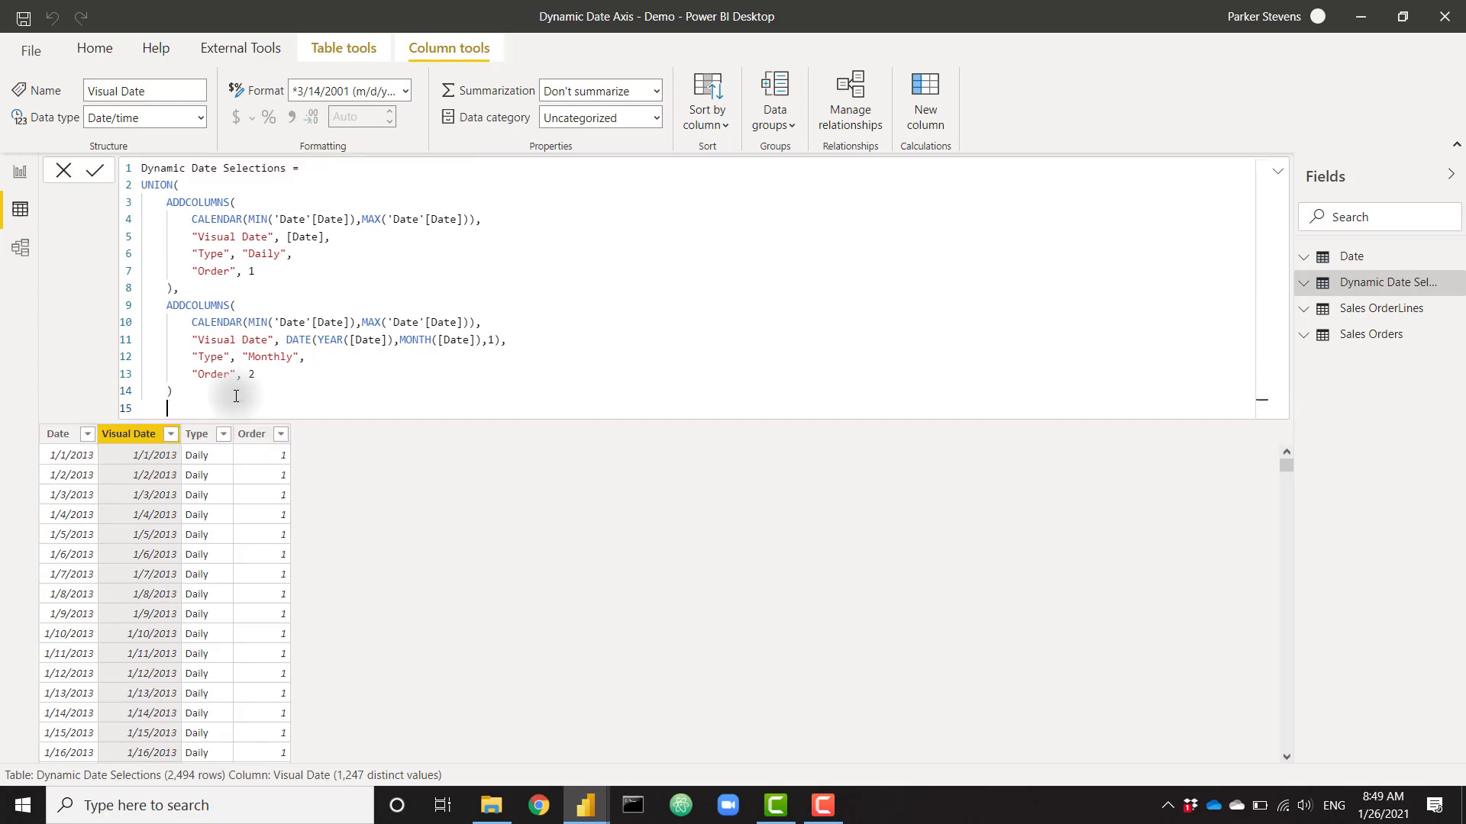
Step: Filter Type to exclude Daily and sort Date ascending to check month-start Visual Dates
left_click(225, 435)
left_click(263, 647)
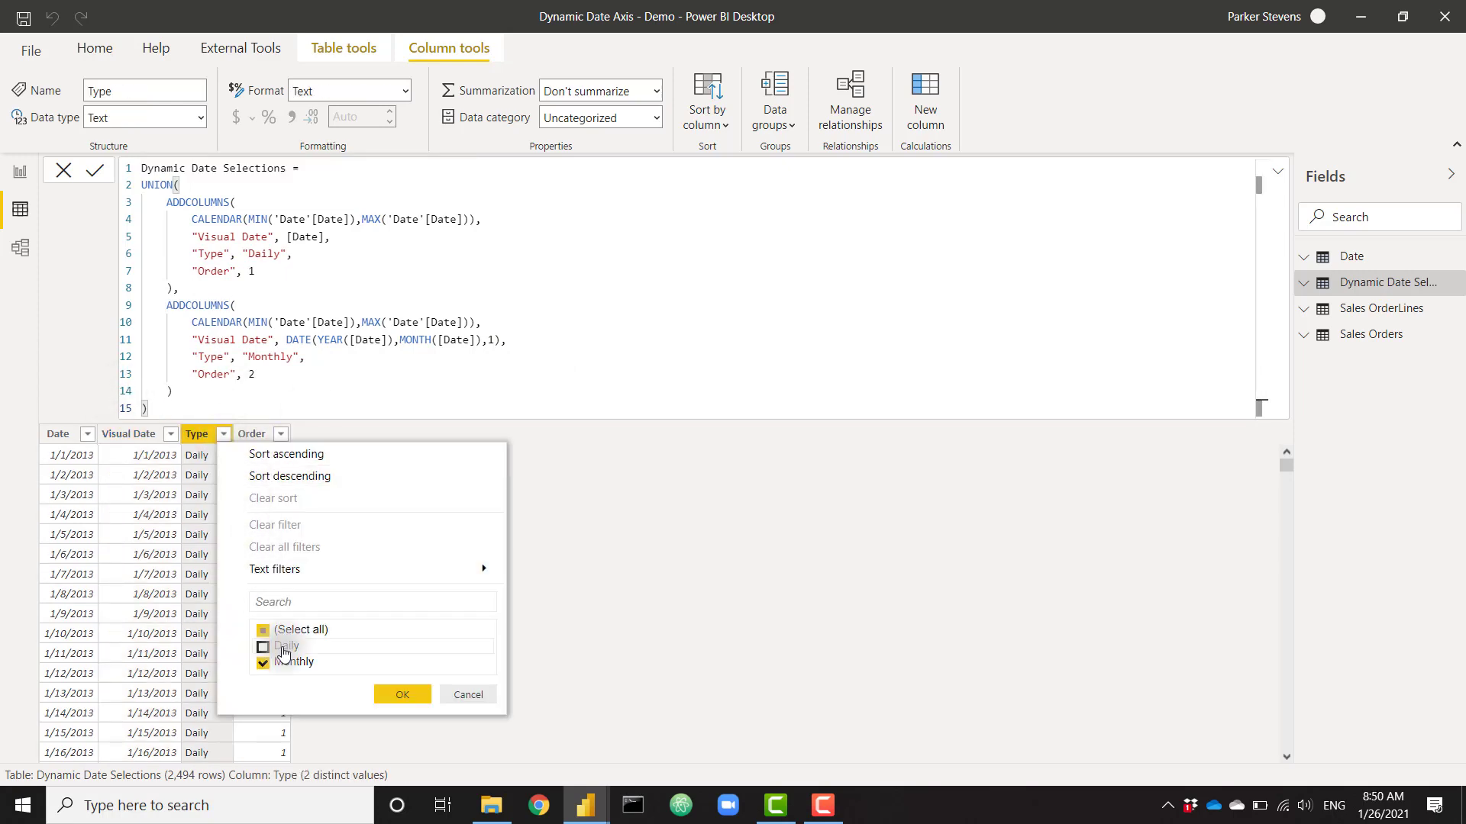
left_click(383, 696)
left_click(88, 434)
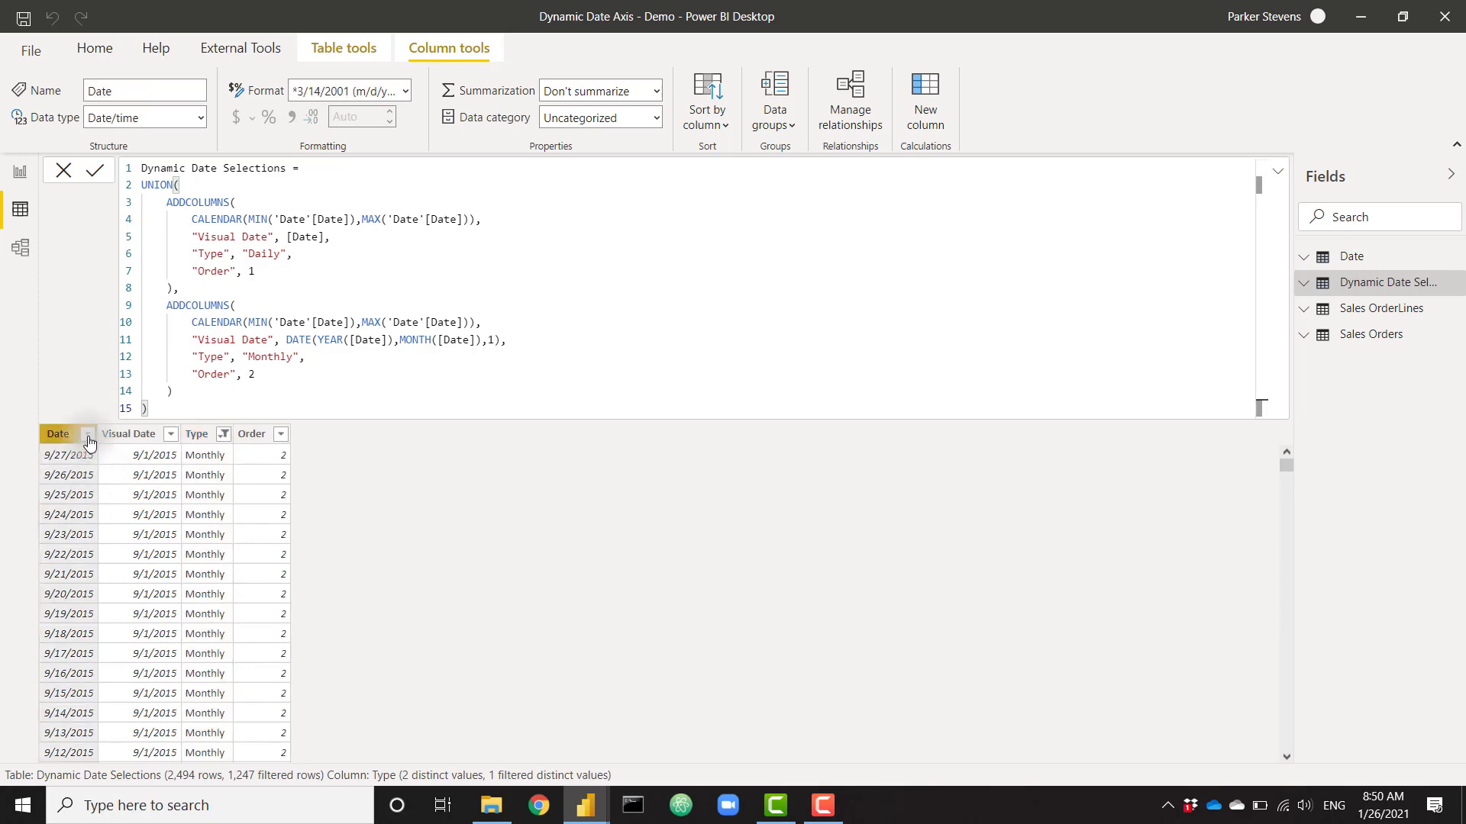
left_click(219, 21)
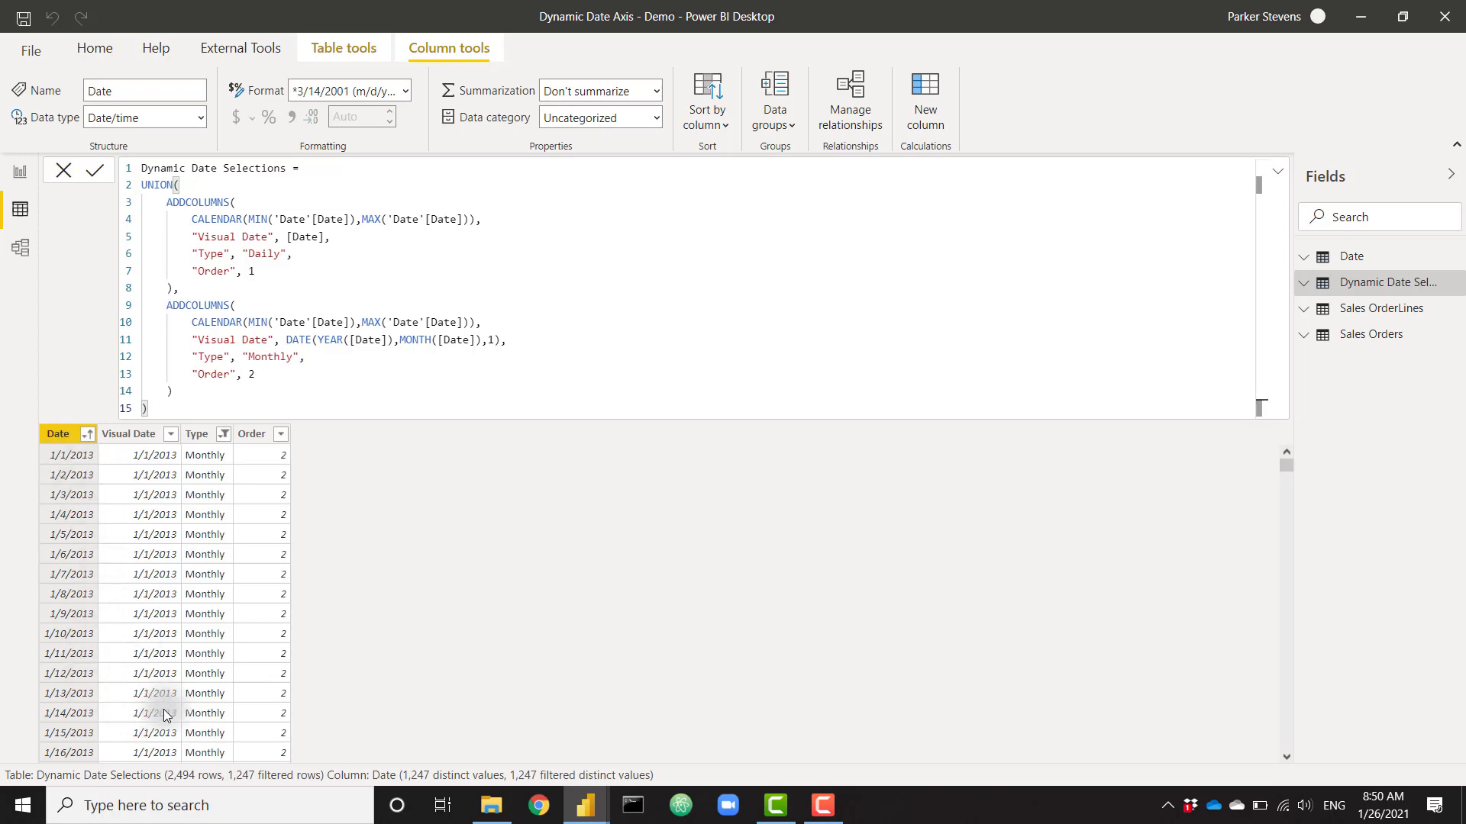
scroll(164, 713, "down", 11)
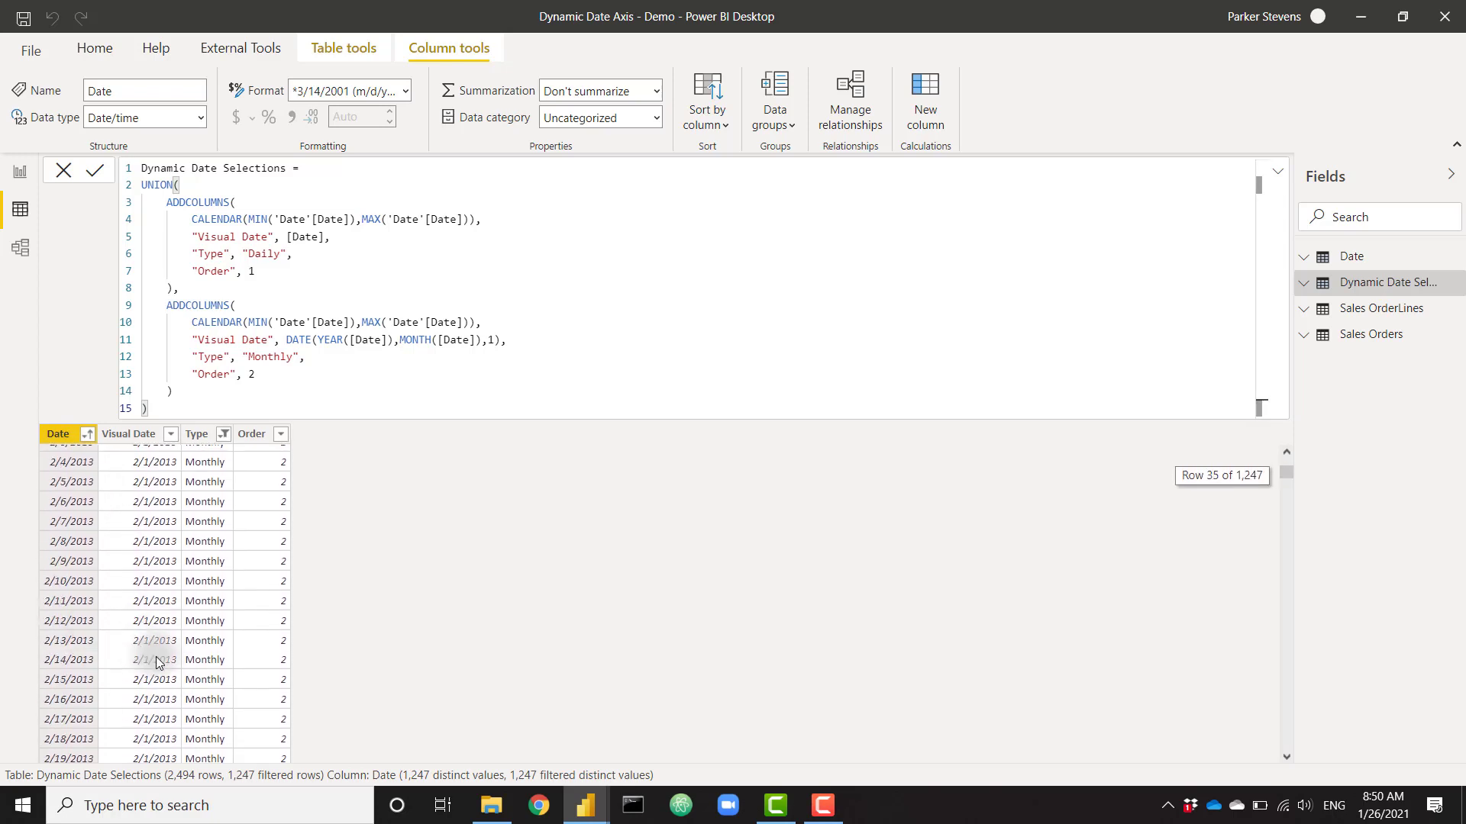
scroll(160, 652, "up", 11)
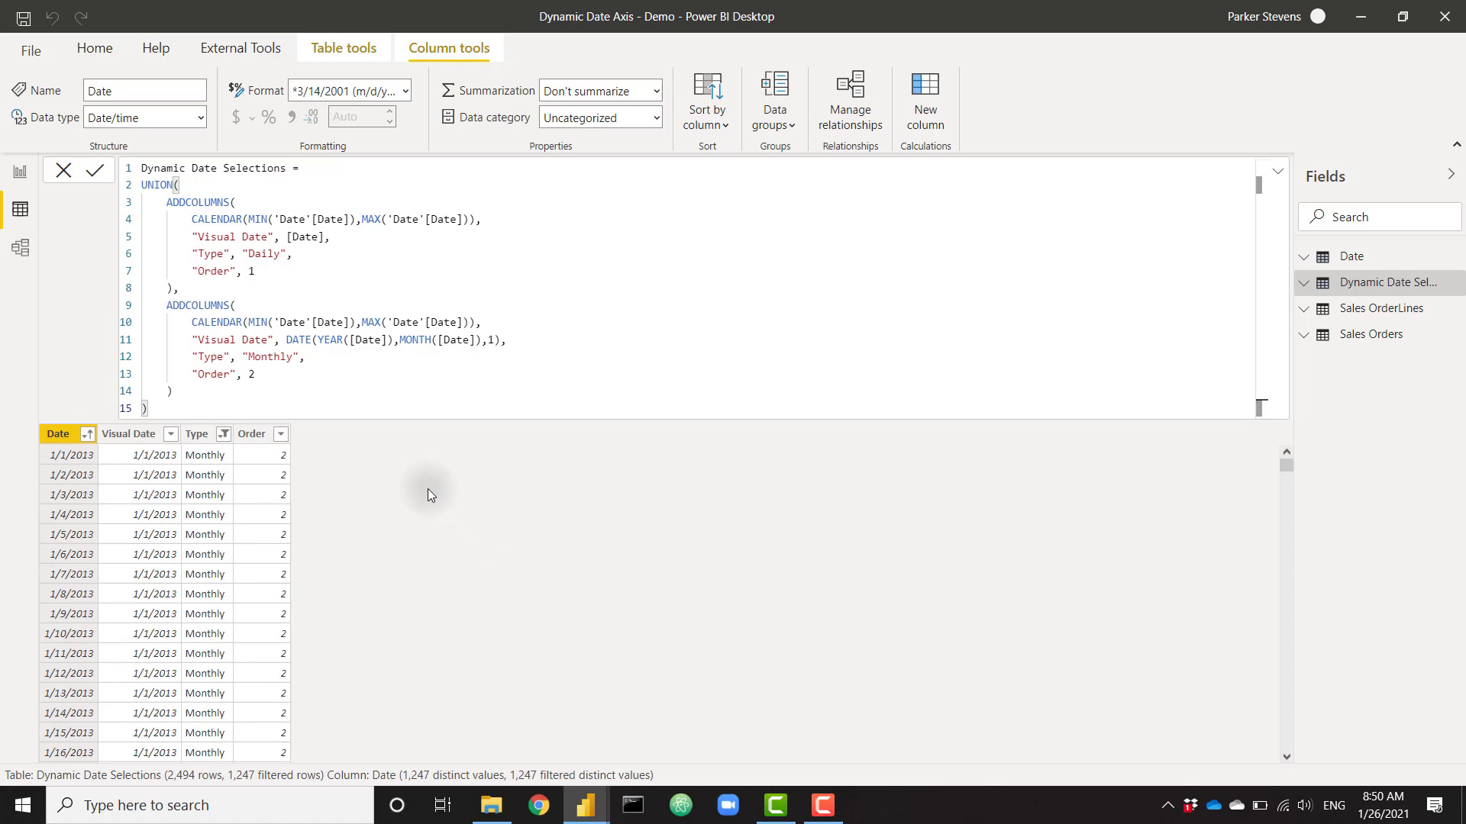
Step: Place Dynamic Date Selections above Date and relate them on Date with Both cross-filtering
left_click(25, 258)
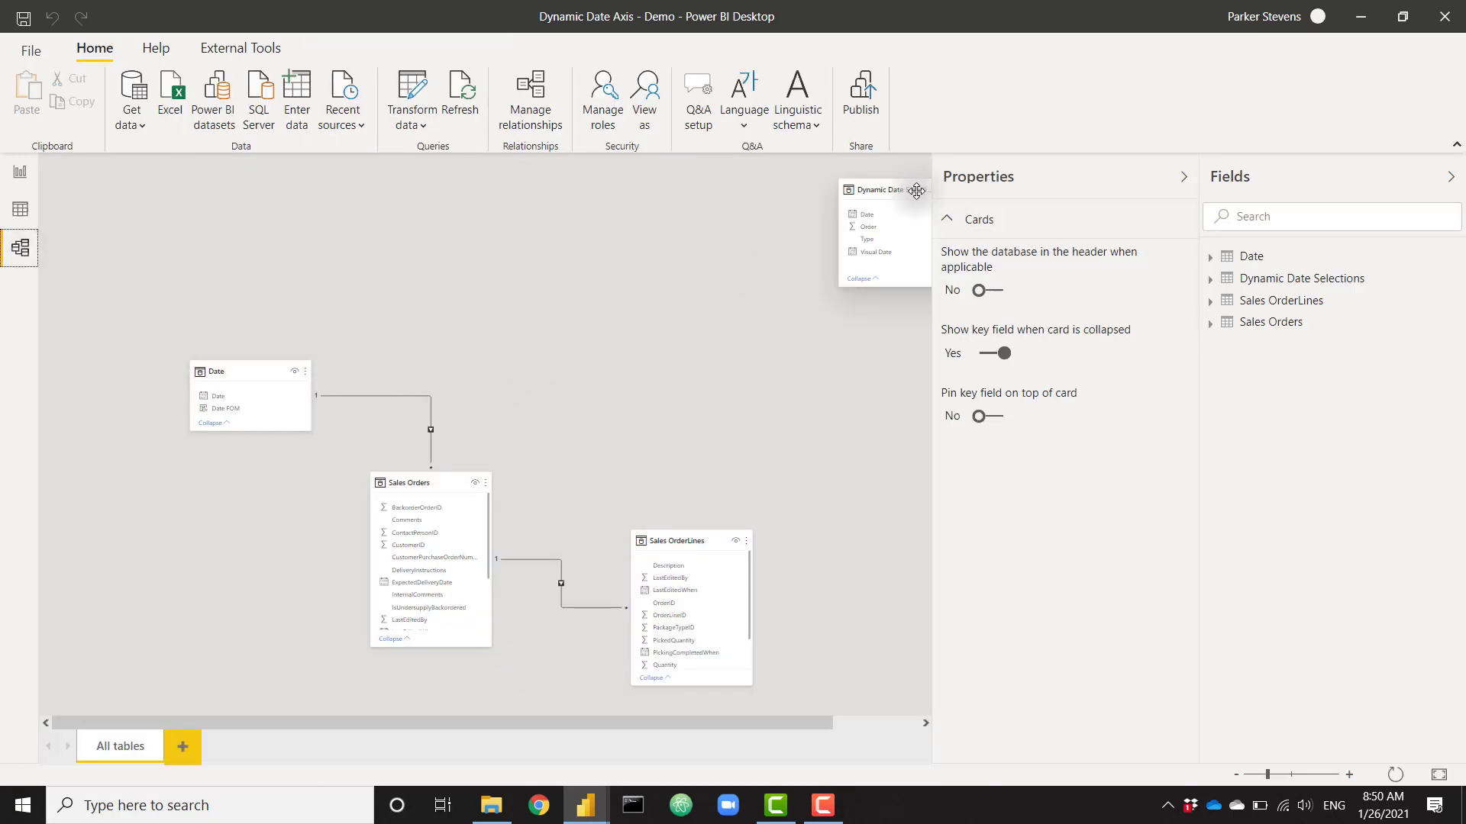
left_click_drag(865, 200, 224, 219)
left_click_drag(216, 371, 249, 243)
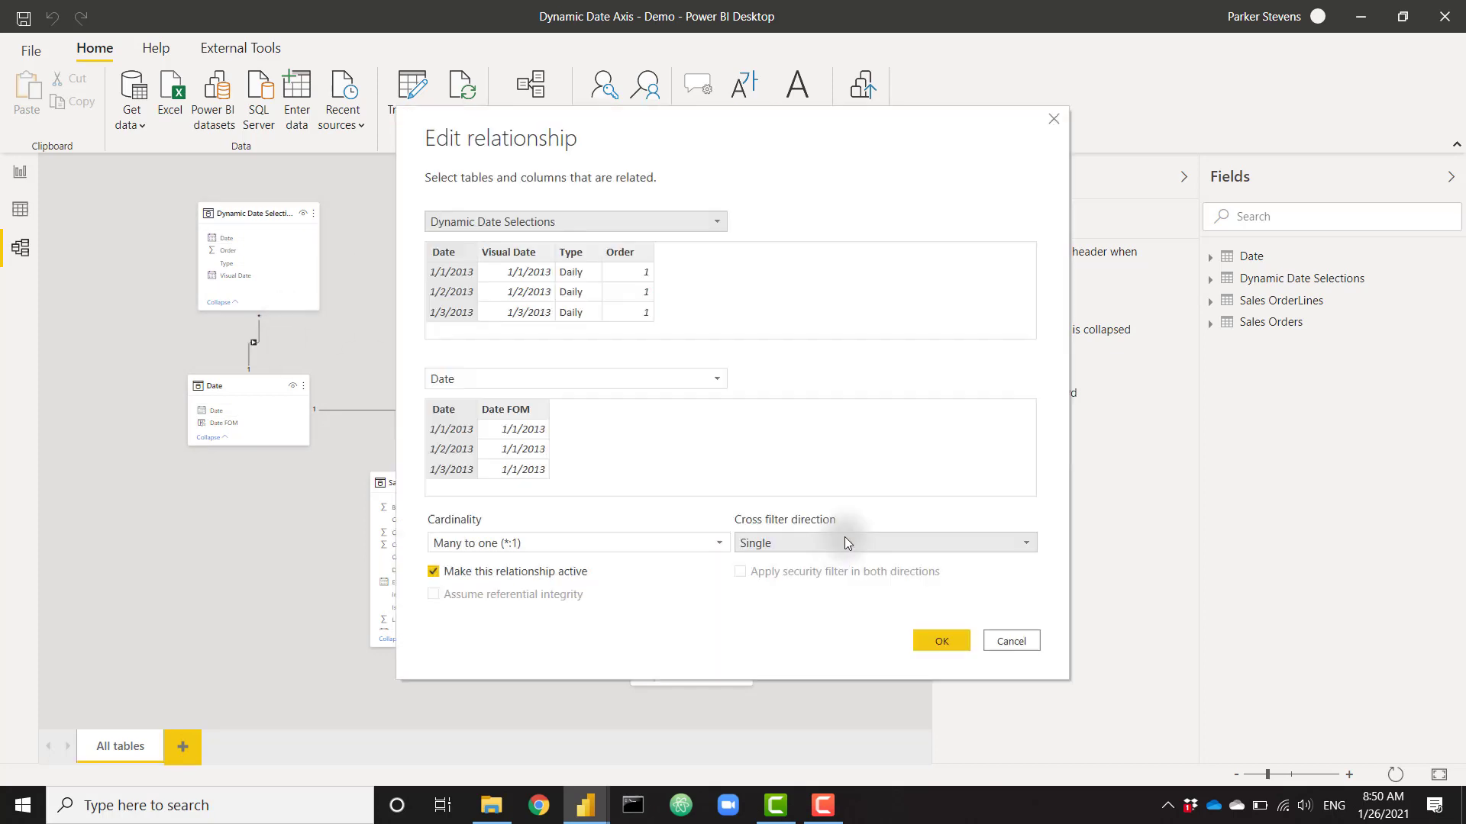
left_click(840, 543)
left_click(826, 581)
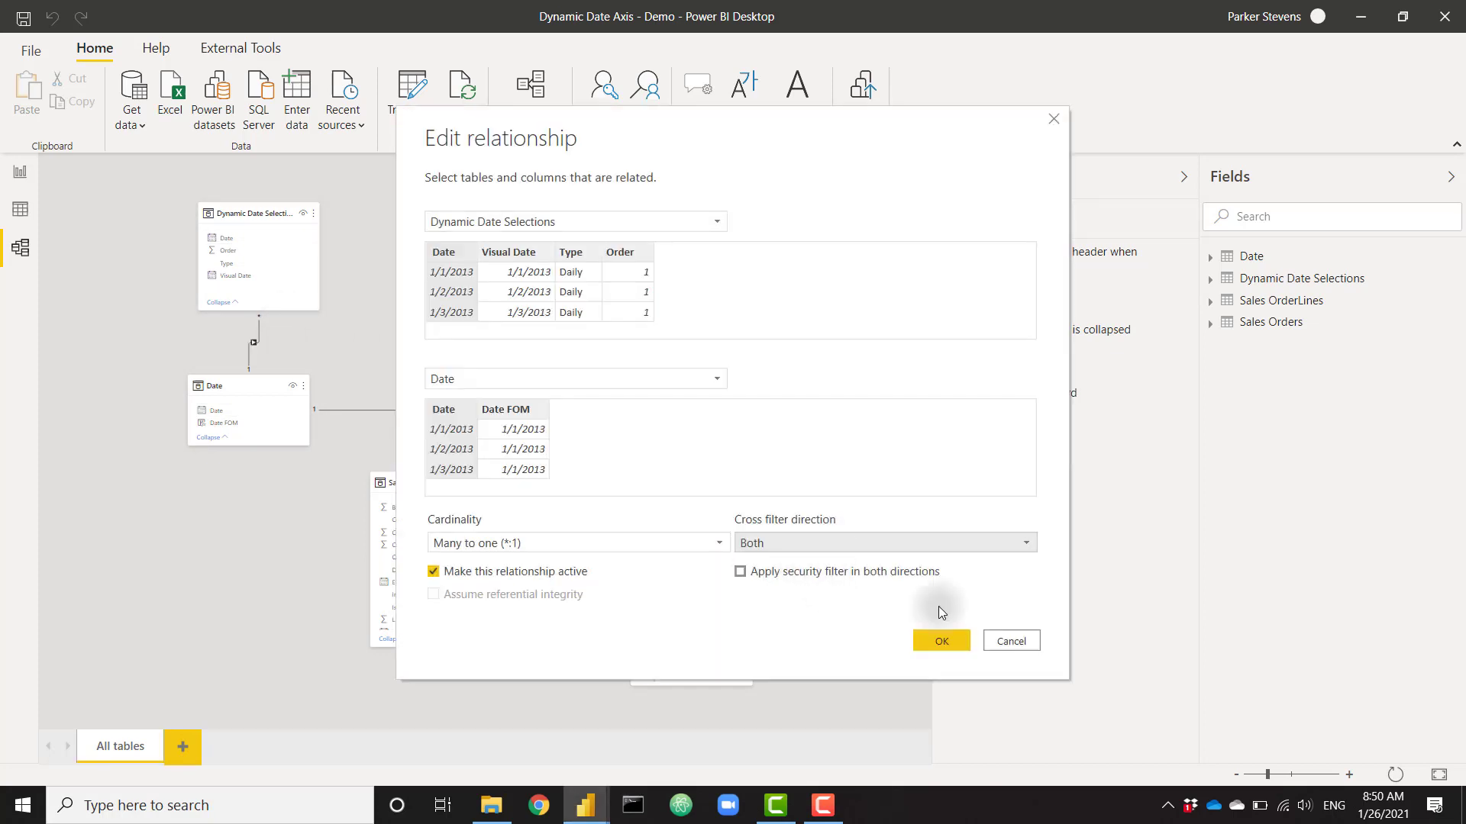
left_click(950, 643)
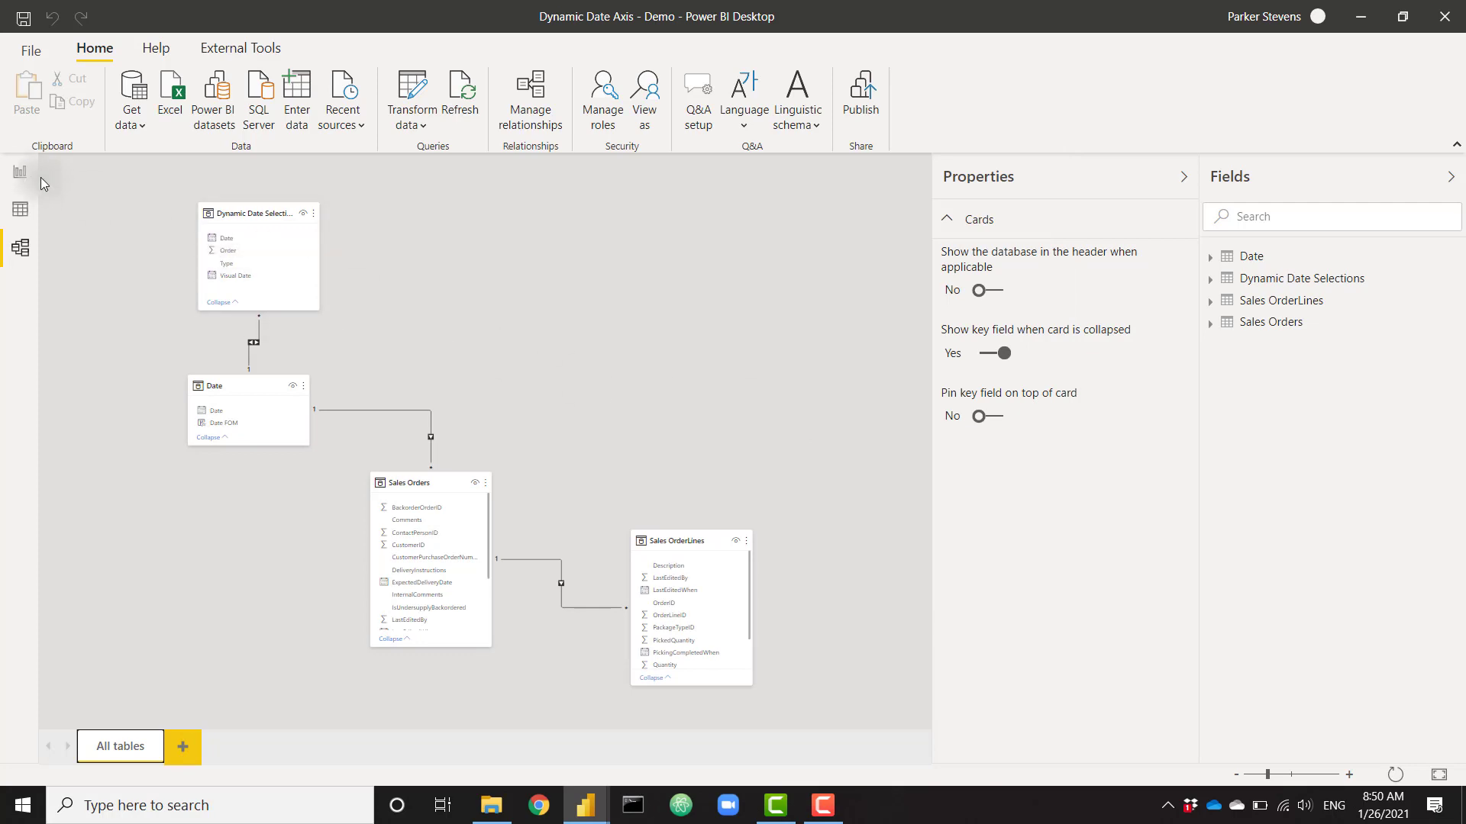
left_click(20, 174)
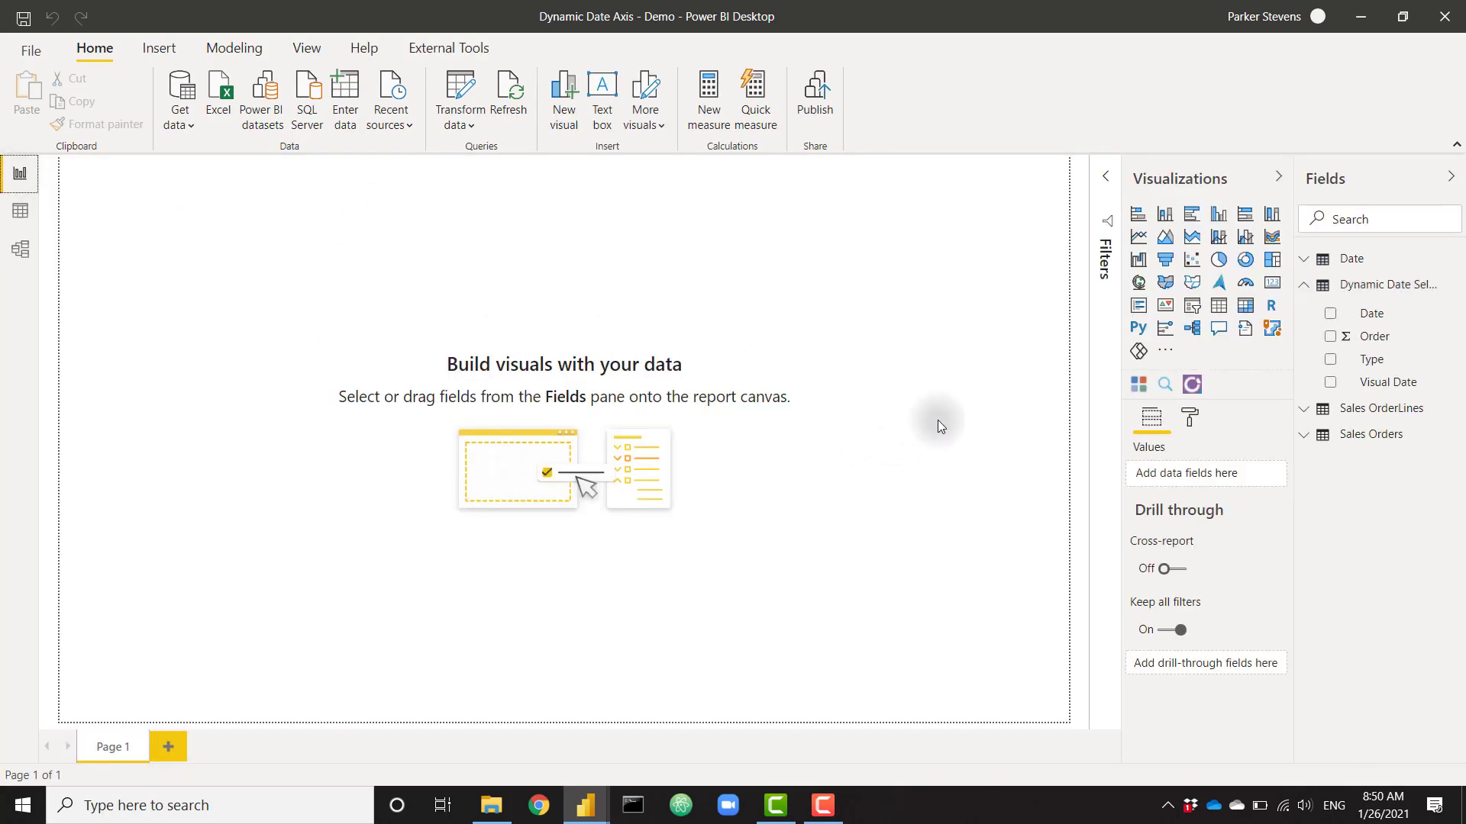
Step: Insert a clustered column chart, then centre and enlarge it on the canvas
left_click(1218, 214)
left_click_drag(252, 322, 609, 438)
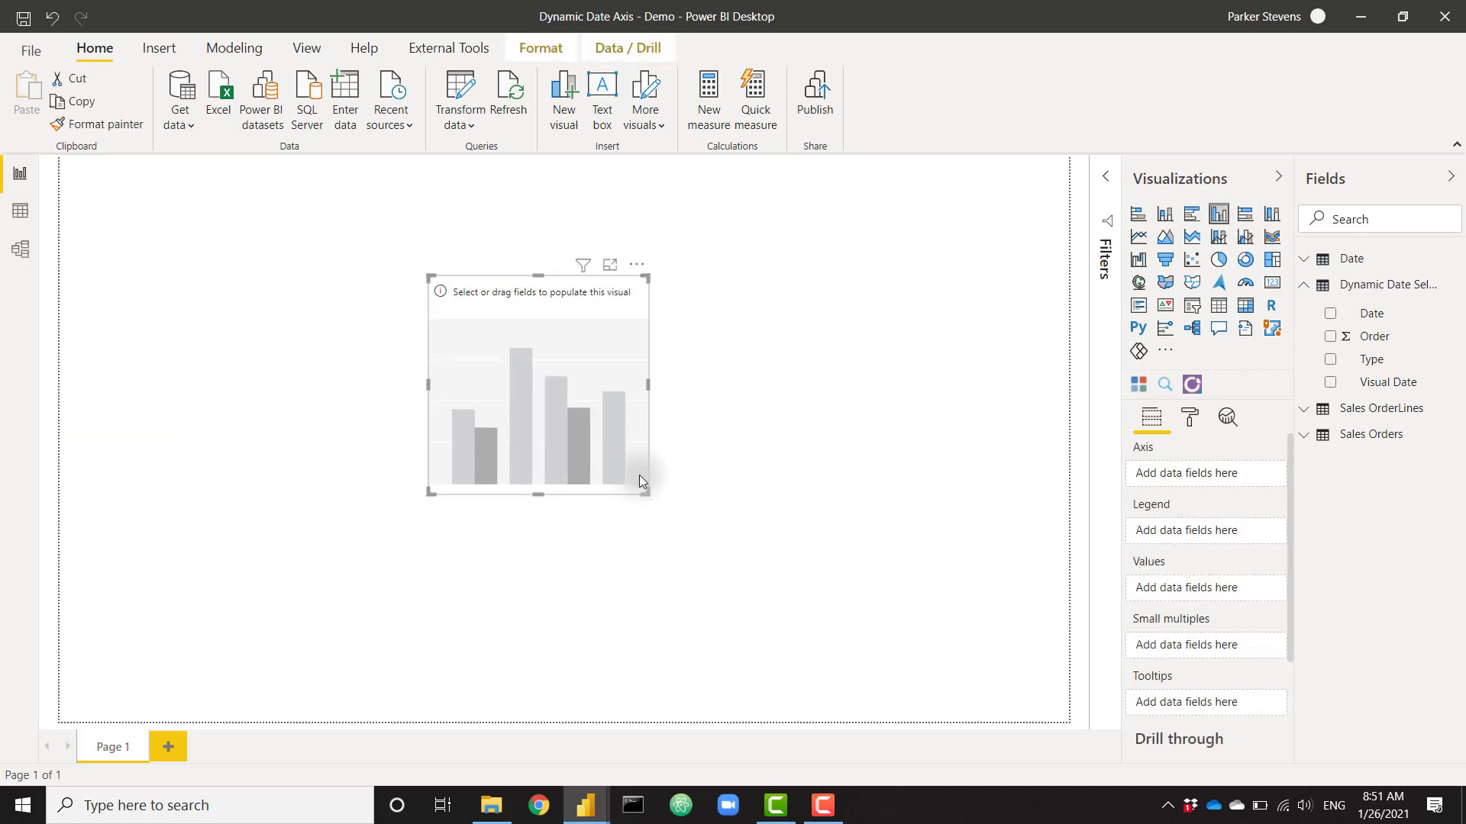
left_click_drag(649, 493, 800, 586)
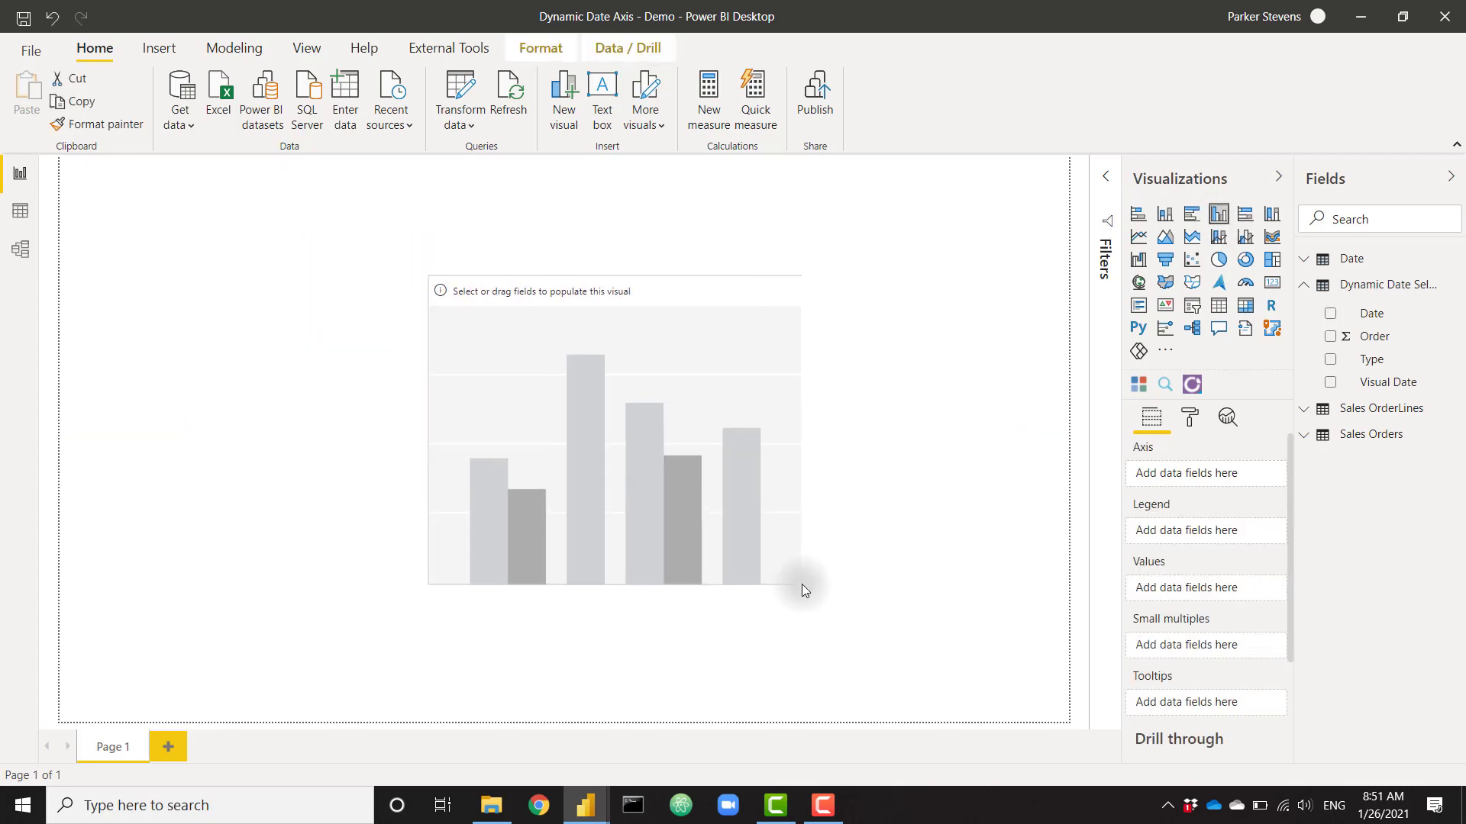
Step: Chart Sales Orders Revenue by Visual Date, then drop the Type field onto the canvas
left_click(1386, 437)
scroll(1404, 611, "down", 1)
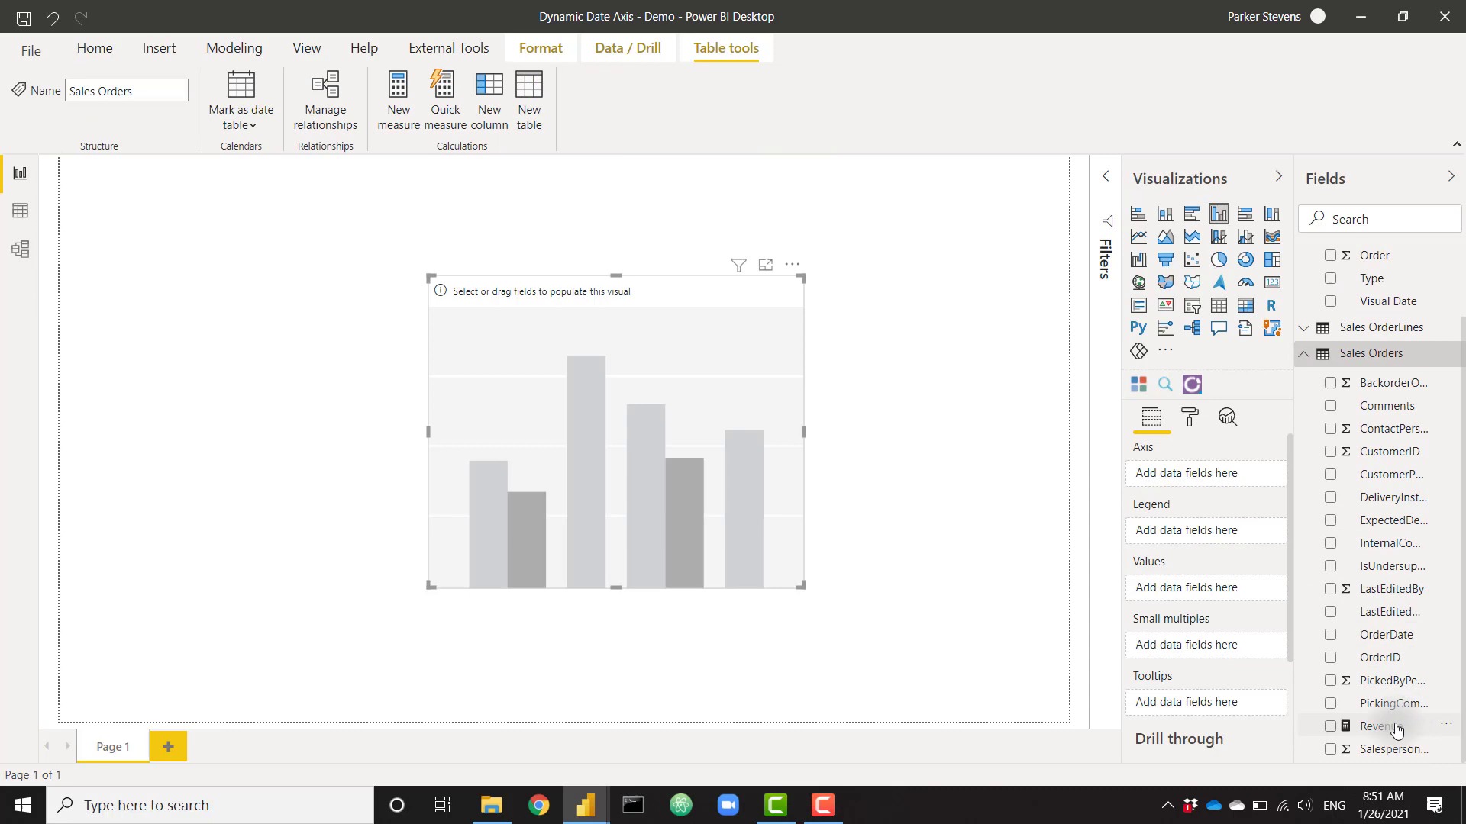
left_click_drag(1381, 726, 1226, 581)
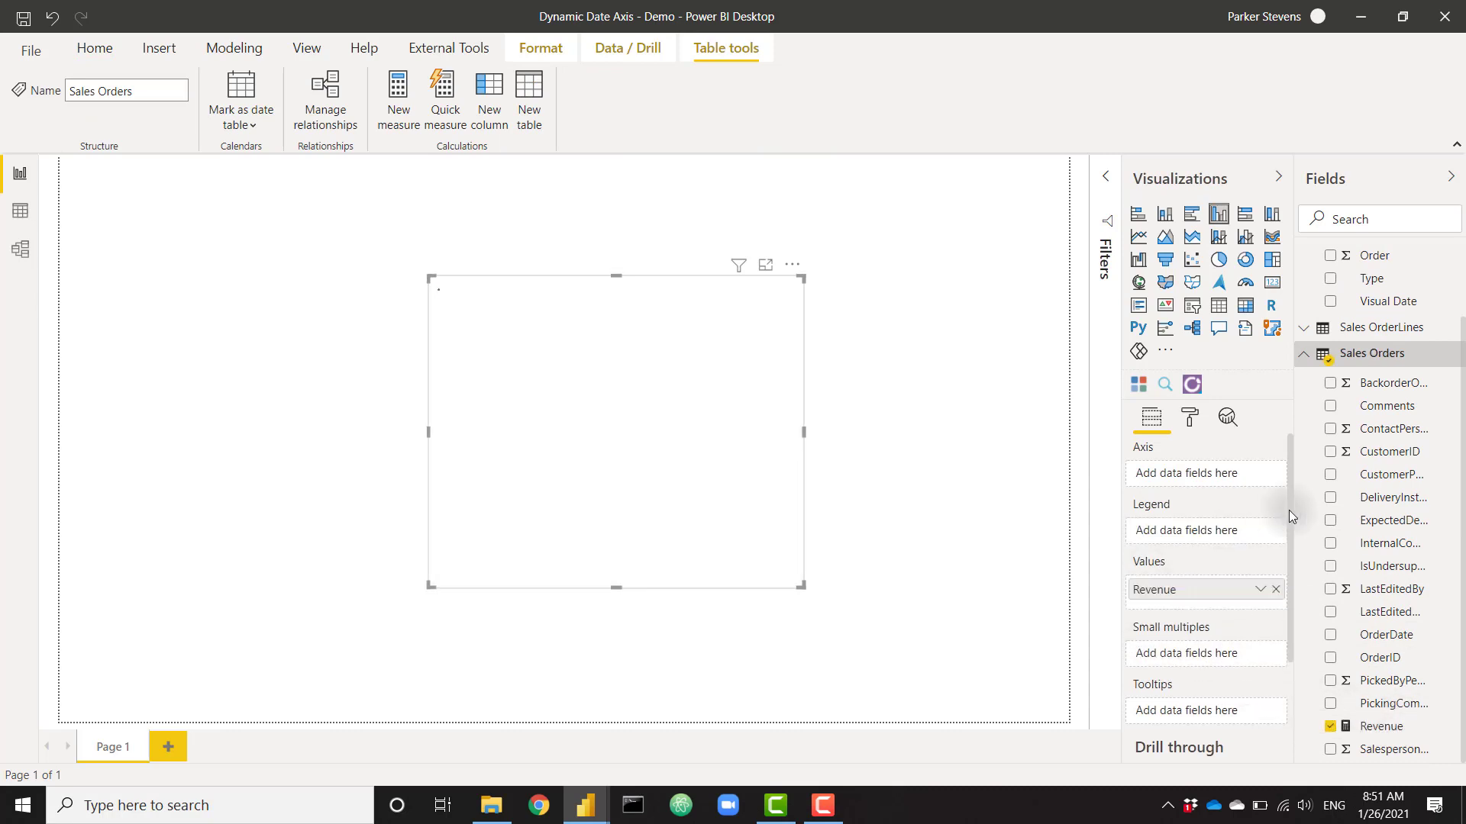
scroll(1375, 496, "up", 1)
left_click_drag(1399, 388, 1147, 475)
left_click_drag(725, 284, 780, 282)
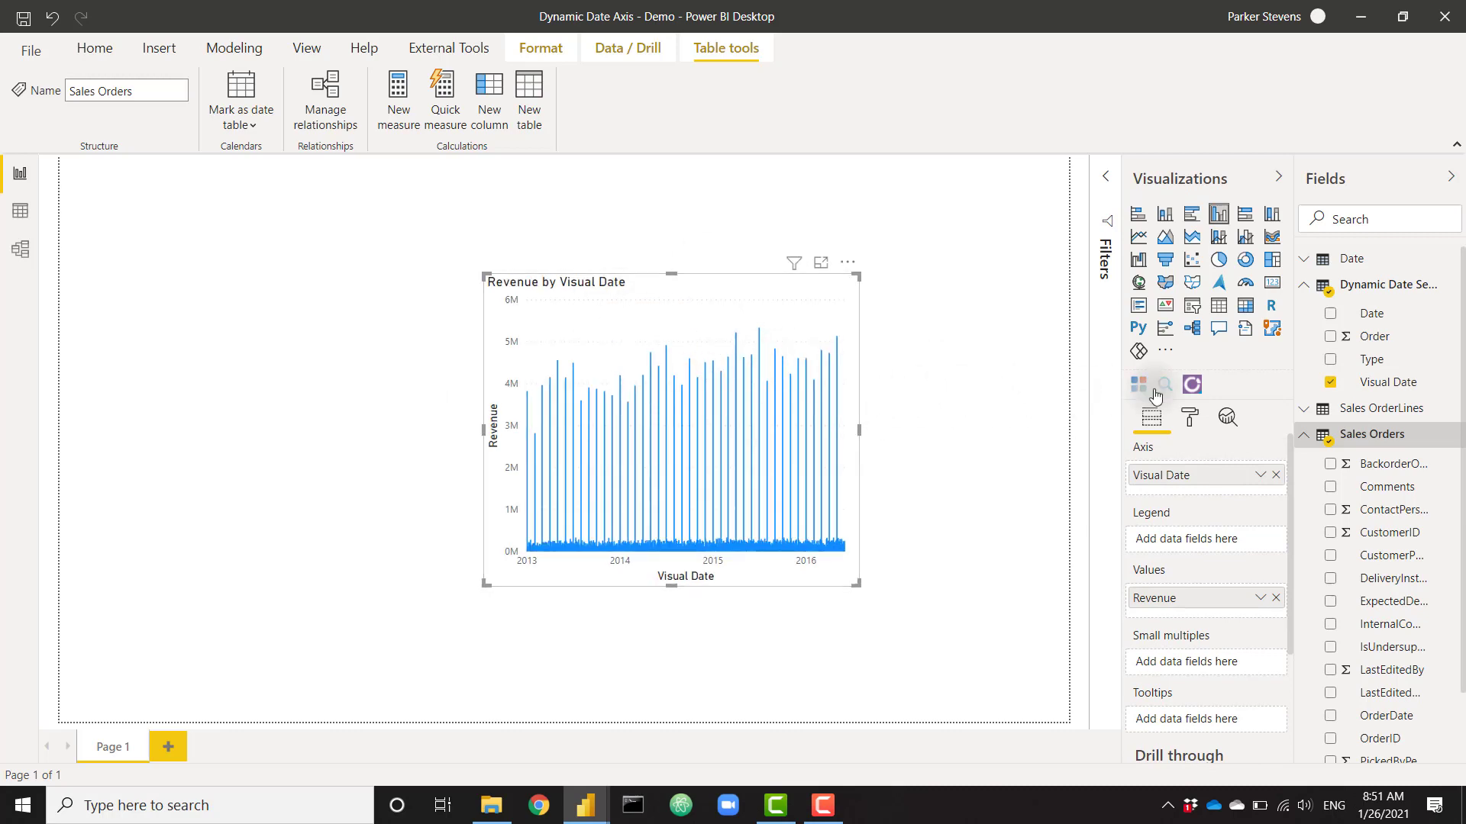
left_click_drag(1374, 358, 428, 442)
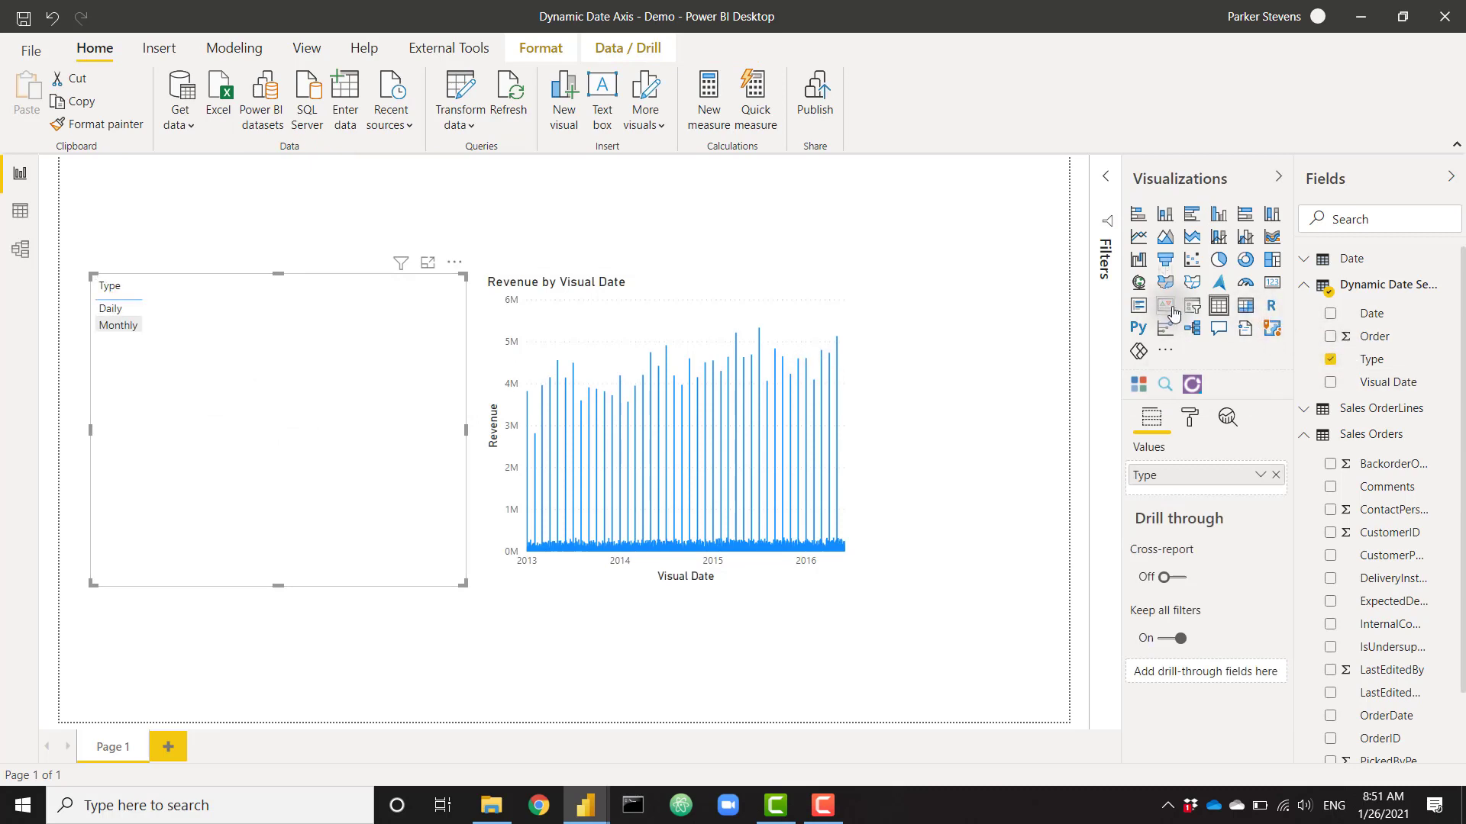
Step: Turn the Type visual into a compact slicer with Single select on
left_click(1192, 305)
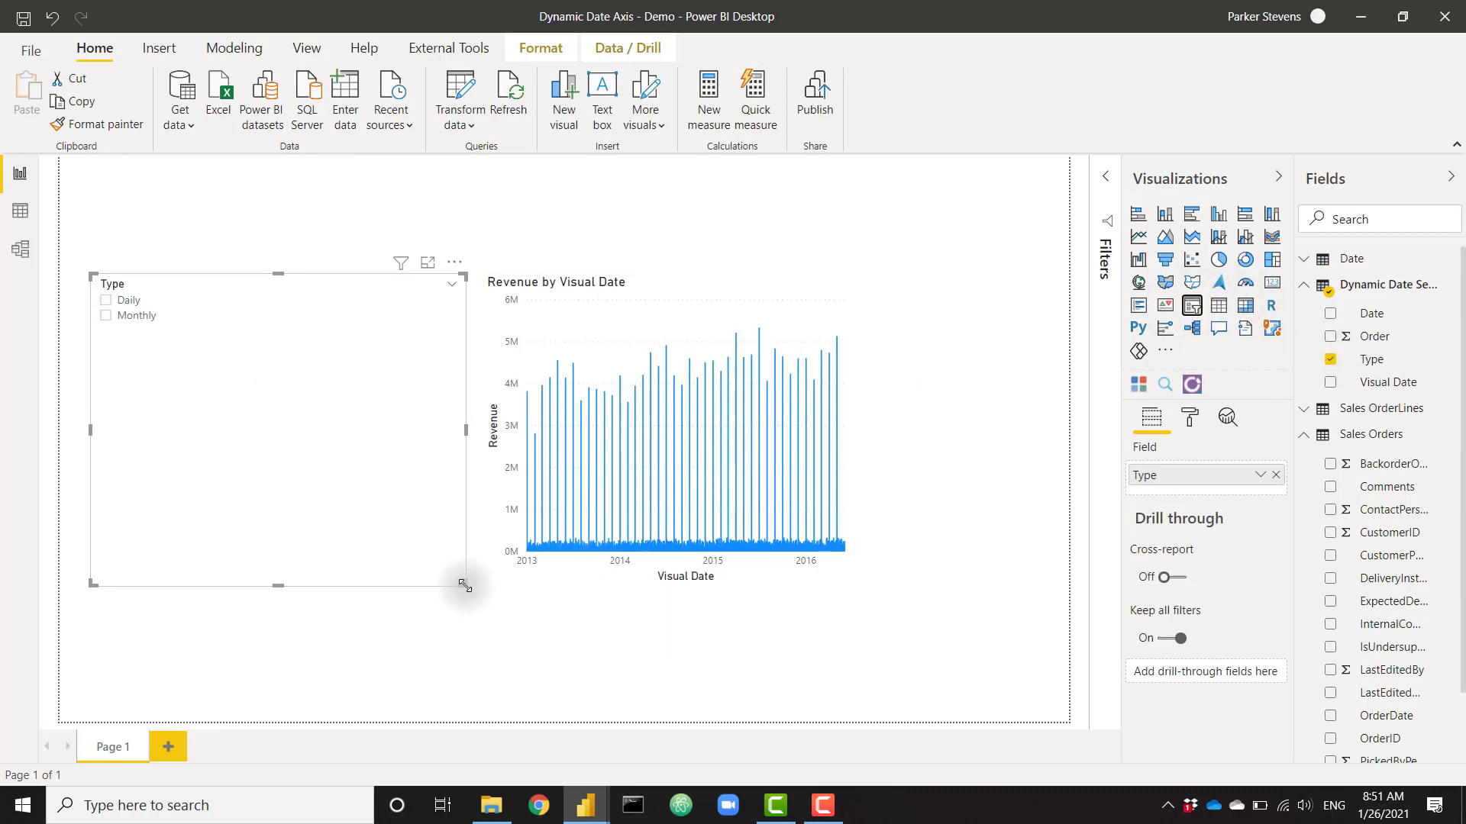
left_click_drag(463, 583, 313, 427)
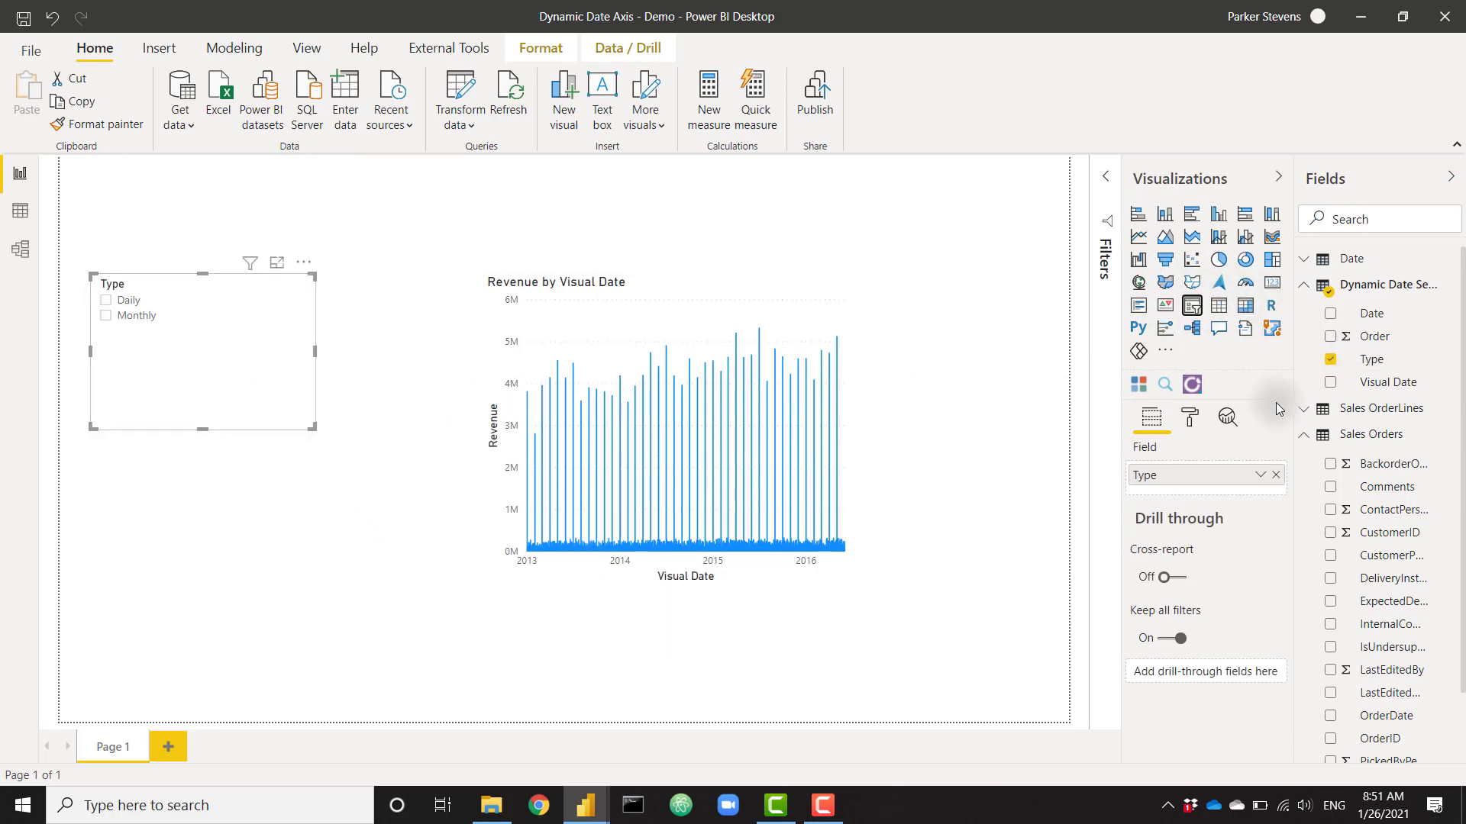
left_click(1190, 417)
left_click(1214, 522)
left_click(1192, 589)
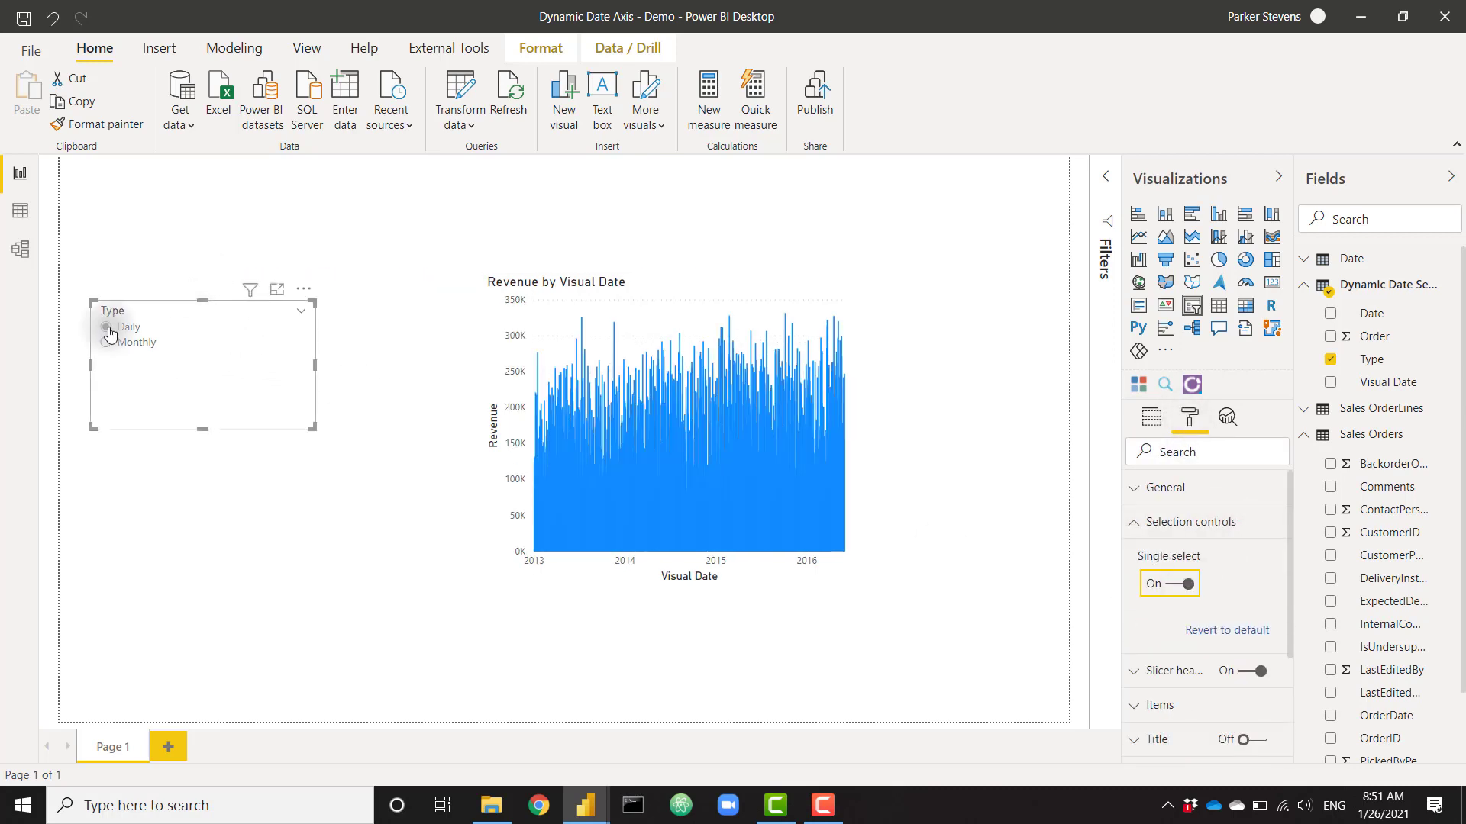
left_click_drag(91, 300, 168, 325)
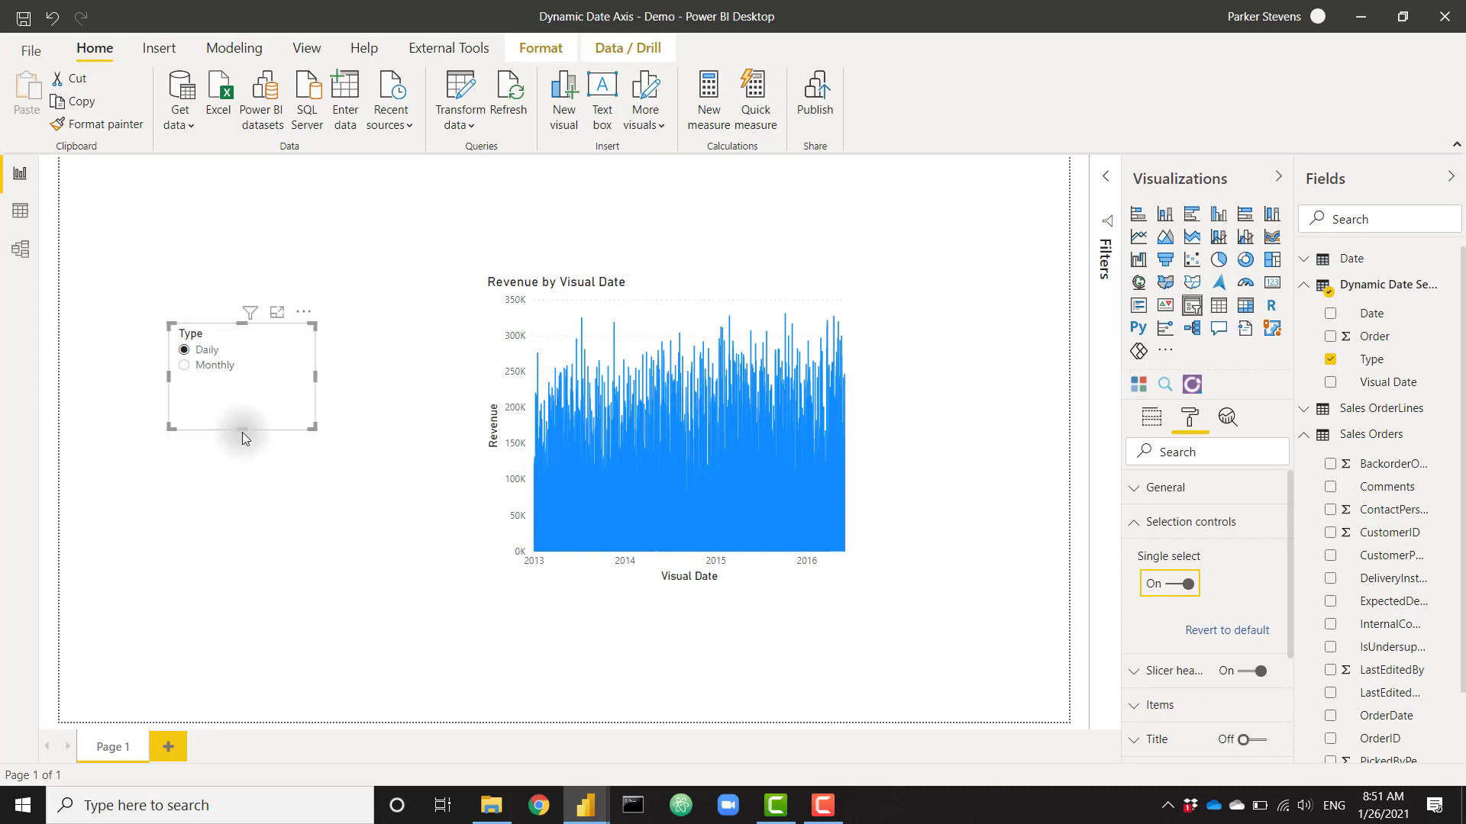
Step: Test the Type slicer with Monthly, Daily, then Monthly again
left_click(212, 368)
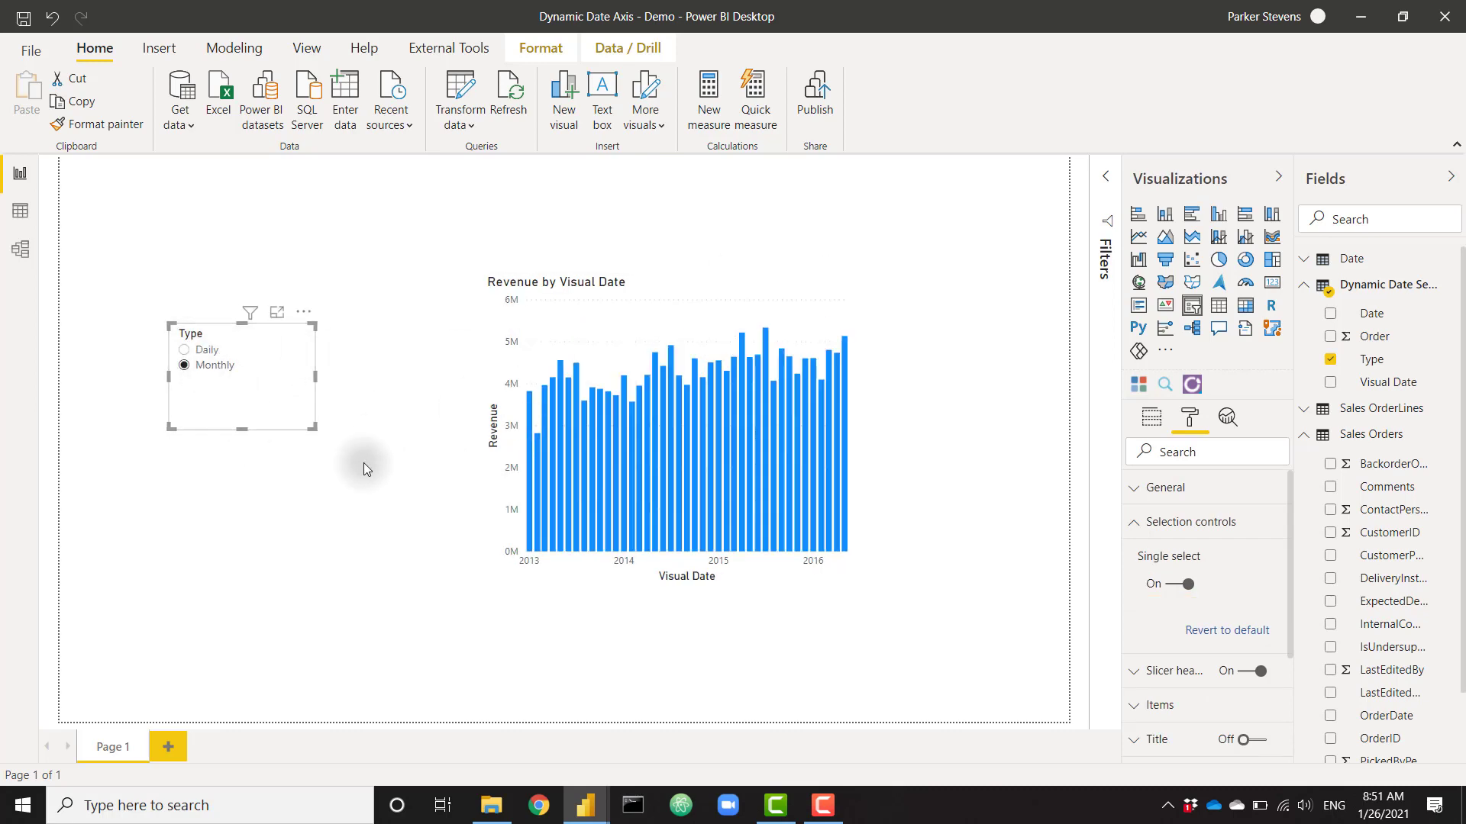
left_click(208, 363)
left_click(210, 365)
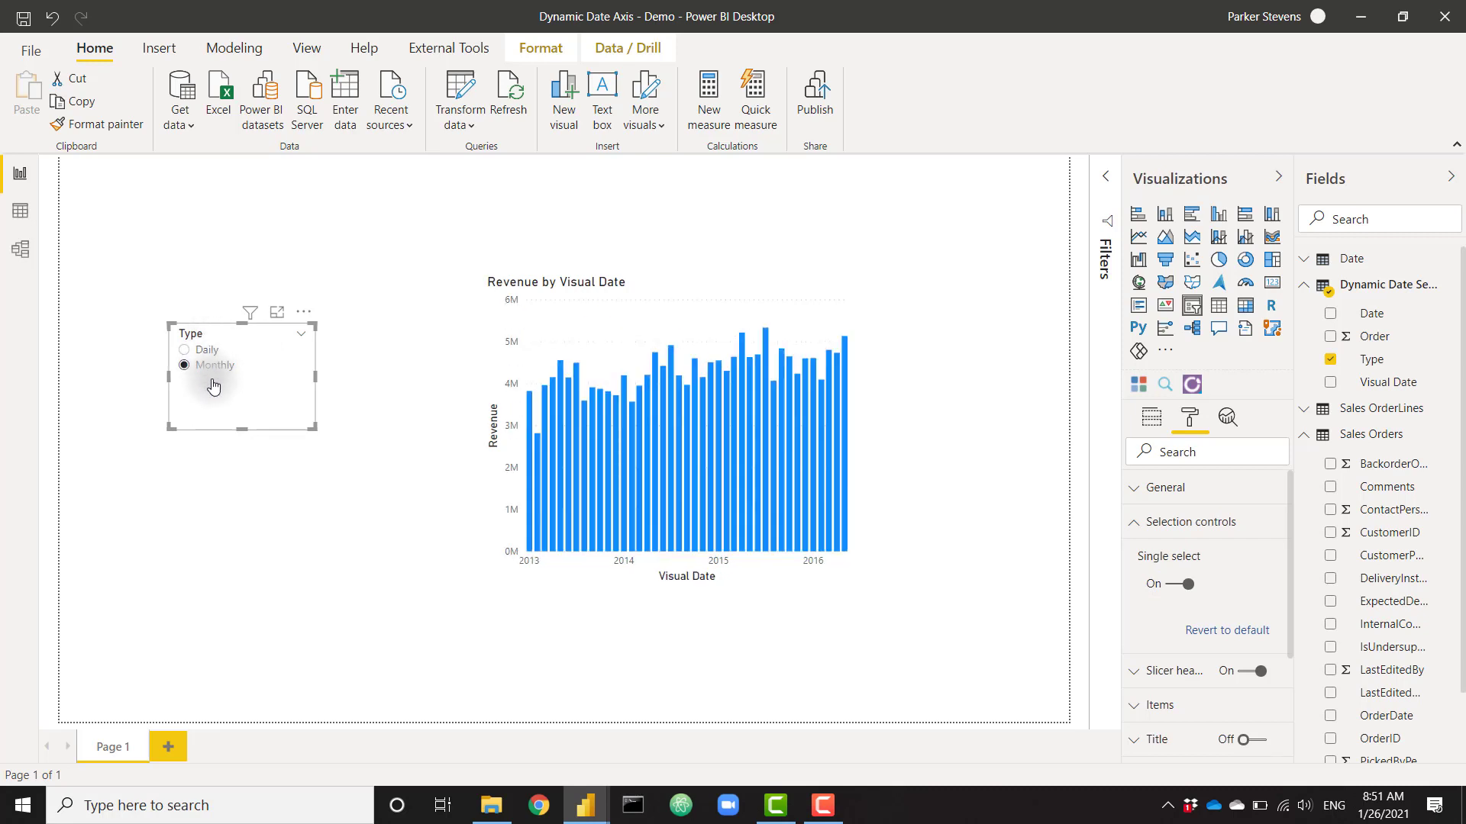
Step: Paste a copy of the Monthly ADDCOLUMNS block as a third block in the formula
left_click(21, 211)
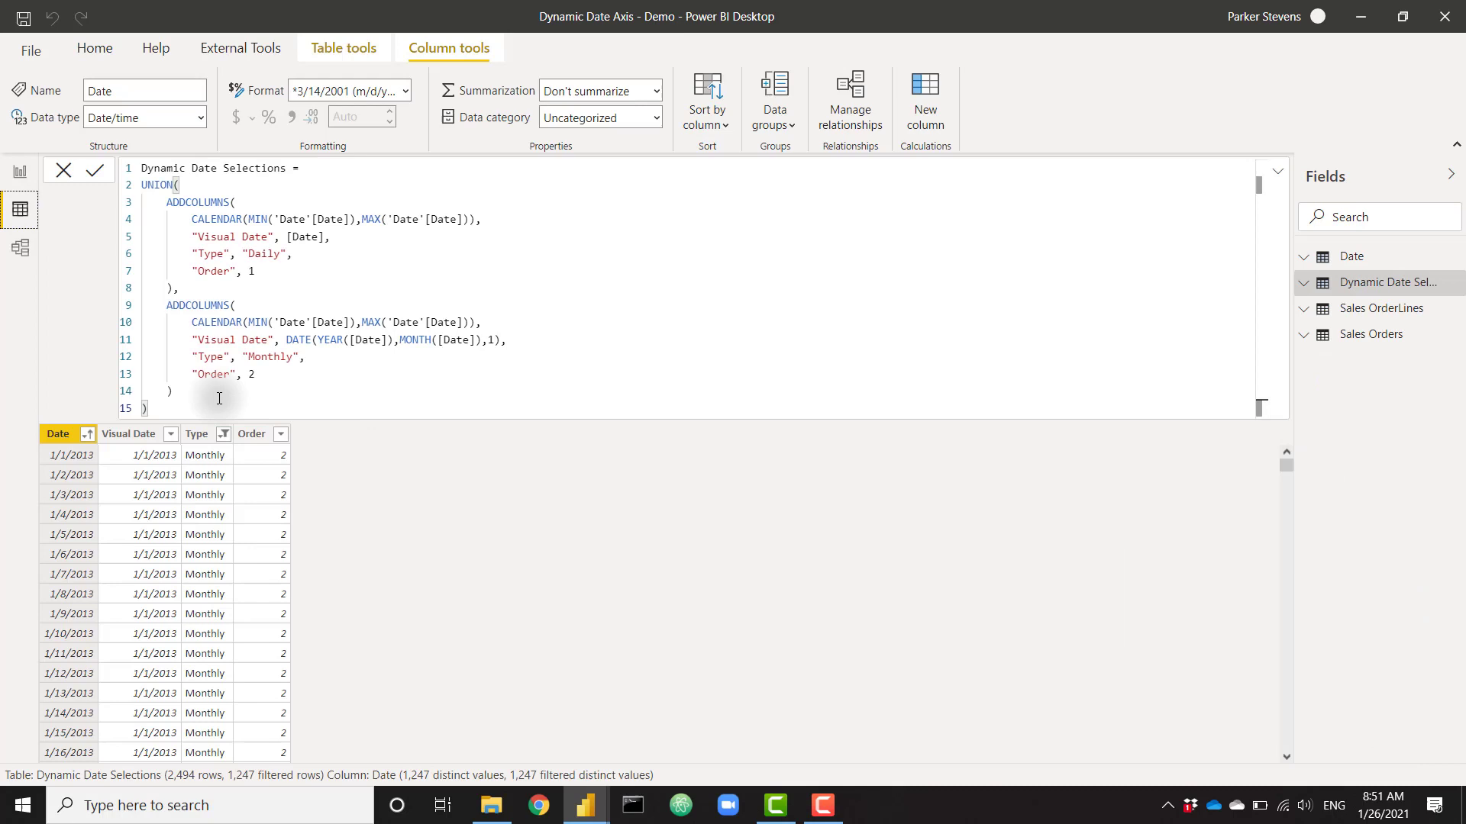
left_click_drag(174, 391, 167, 301)
key("ctrl+c")
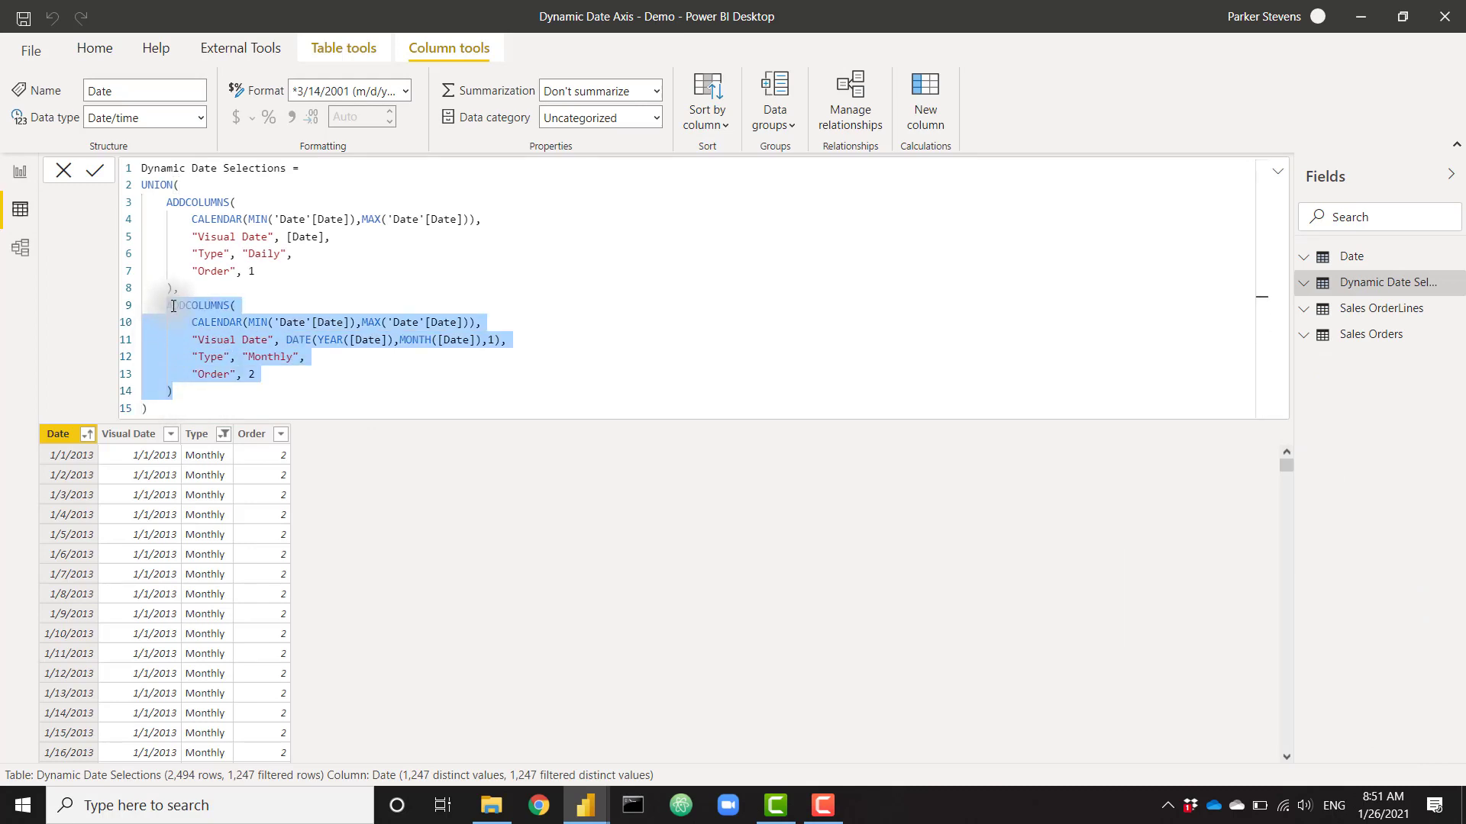
left_click(197, 395)
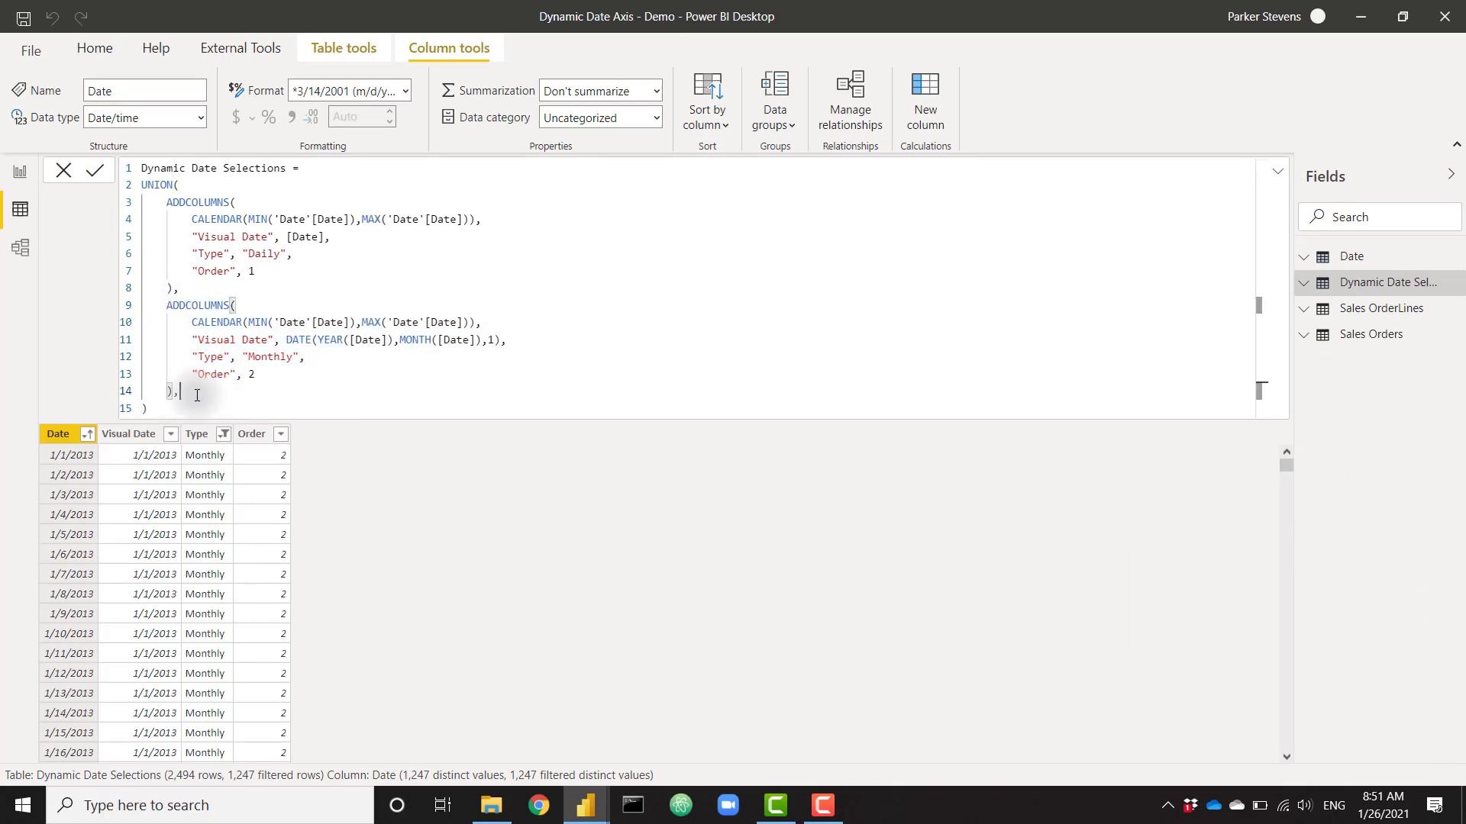
type(",")
key("Return")
key("ctrl+v")
Step: Make the copied block Yearly with Order 3 and Visual Date DATE(YEAR([Date]),1,1)
double_click(261, 461)
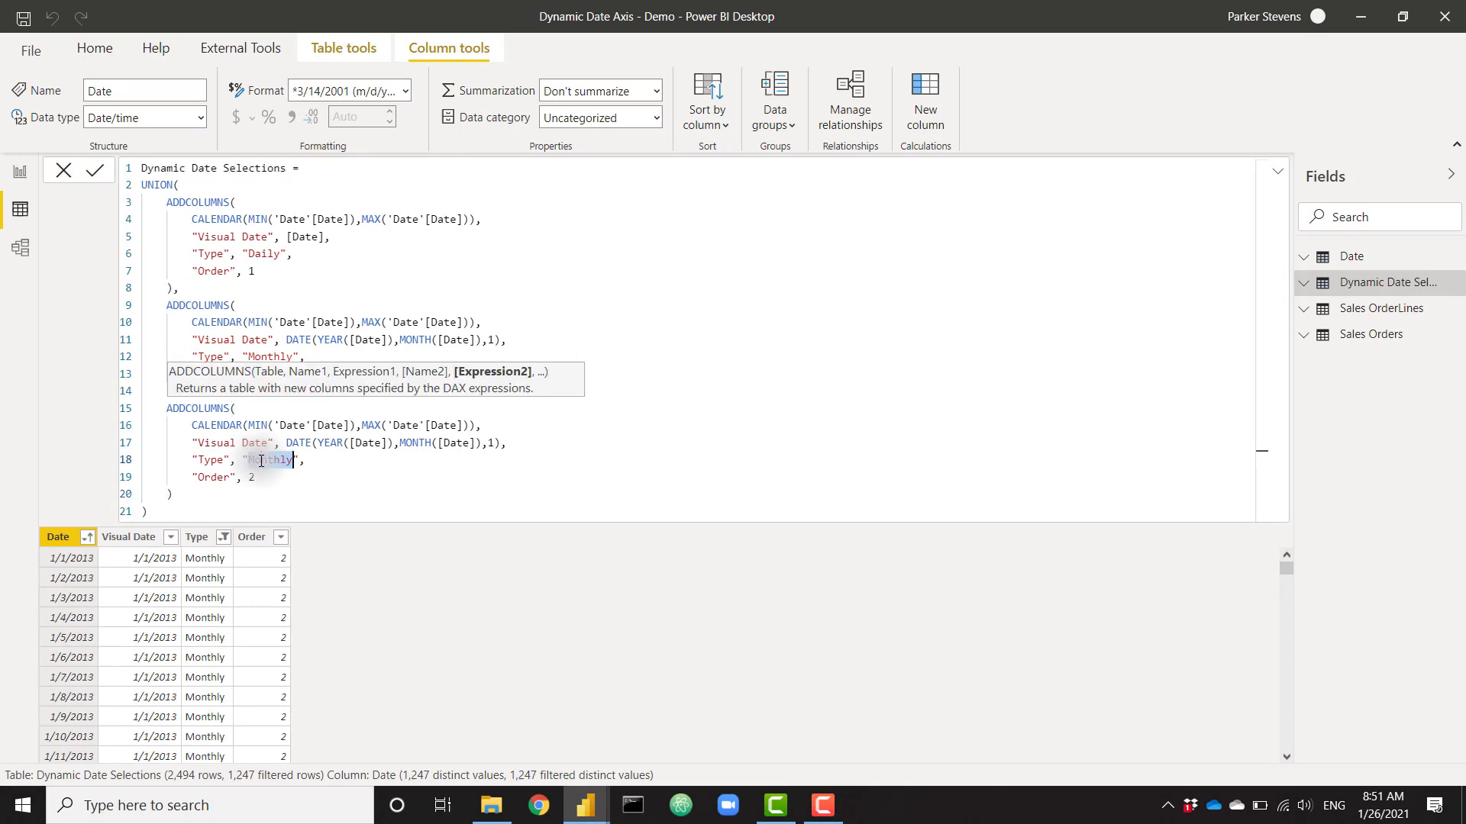
type("Year")
left_click(256, 477)
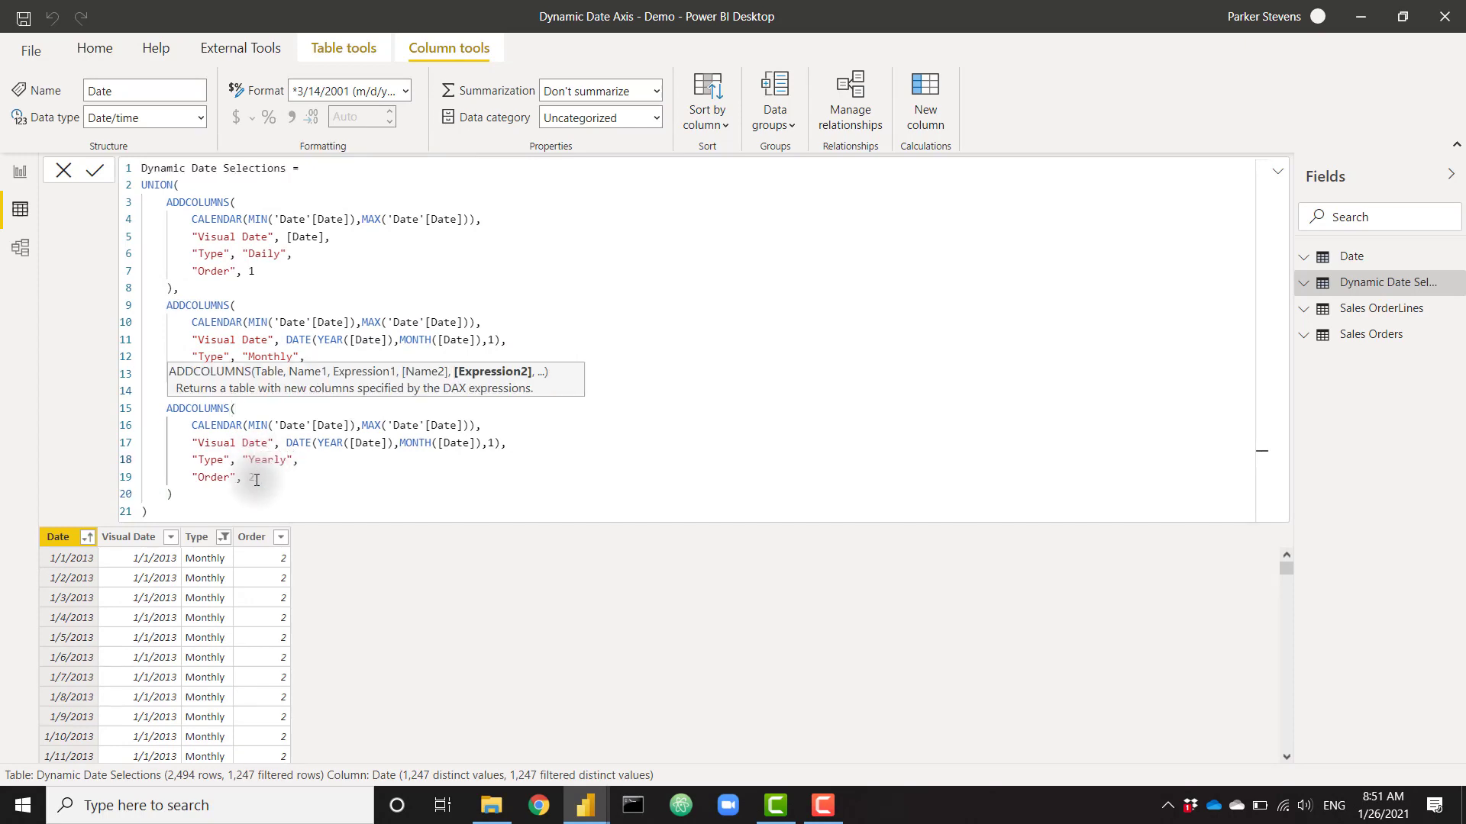
type("3")
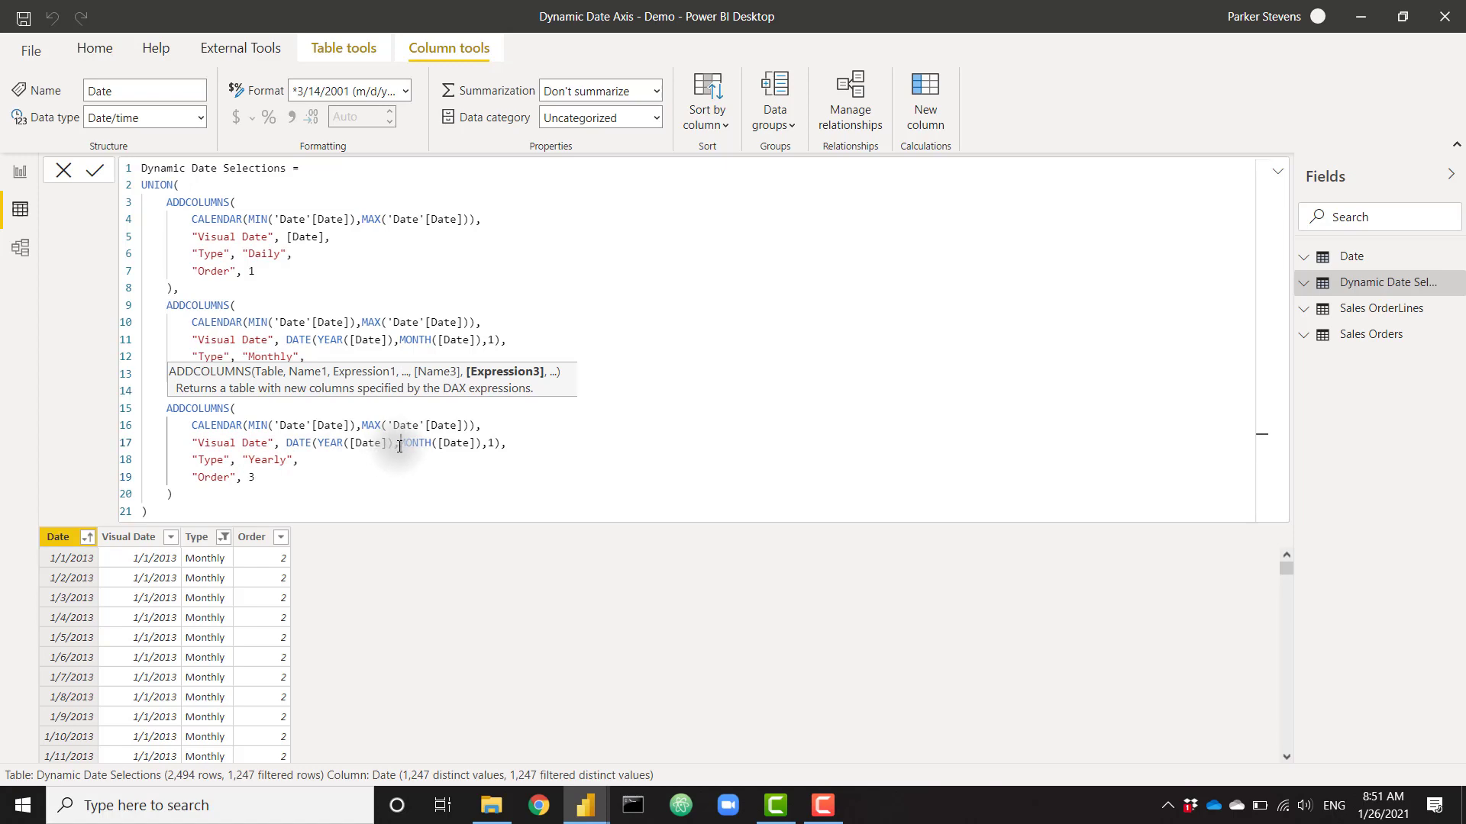
left_click_drag(398, 446, 484, 446)
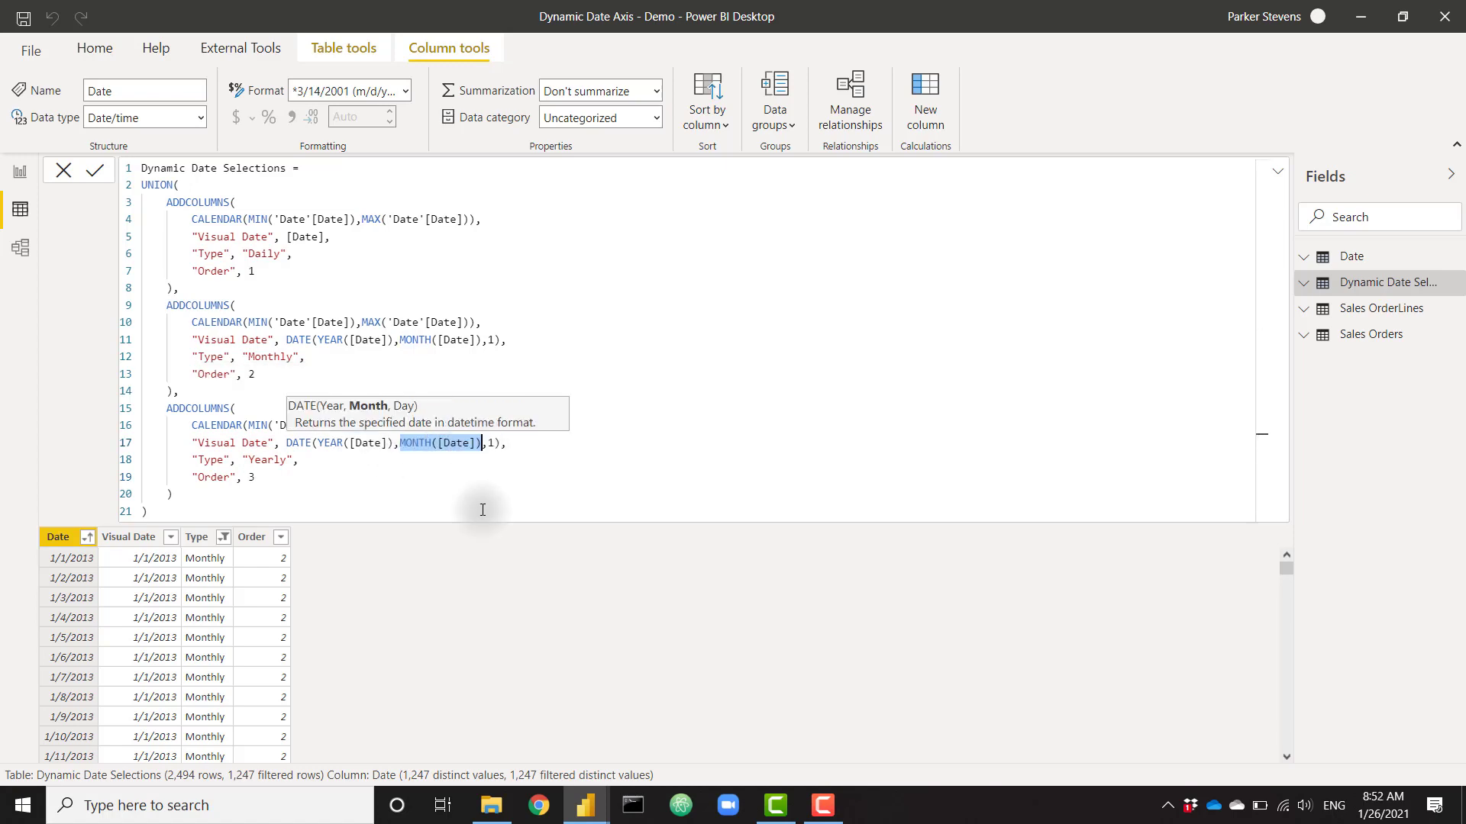
type("1")
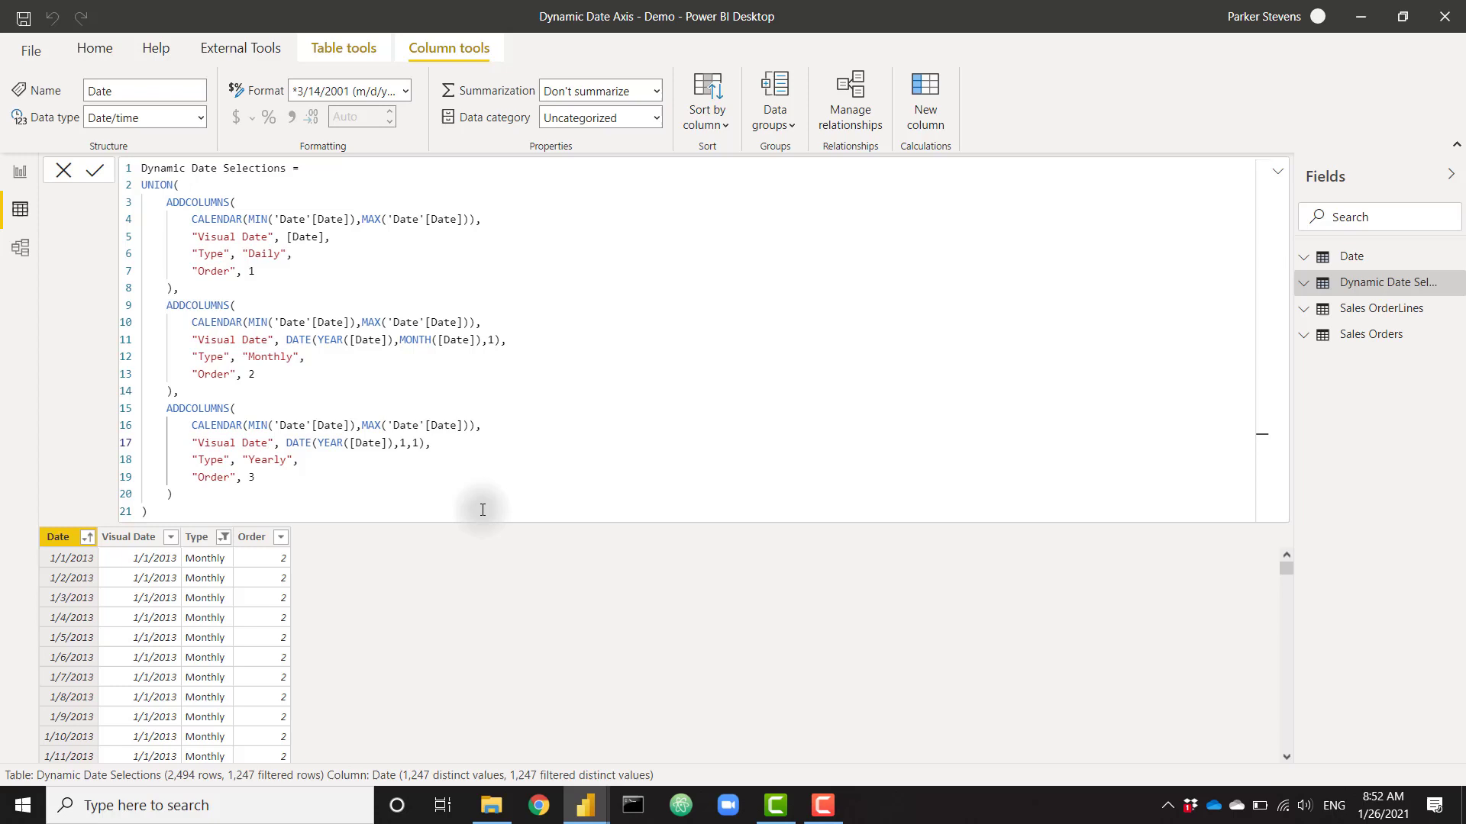
Step: Filter the Type column to Yearly only and scroll through the January 1 rows
left_click(223, 537)
left_click(263, 475)
left_click(262, 492)
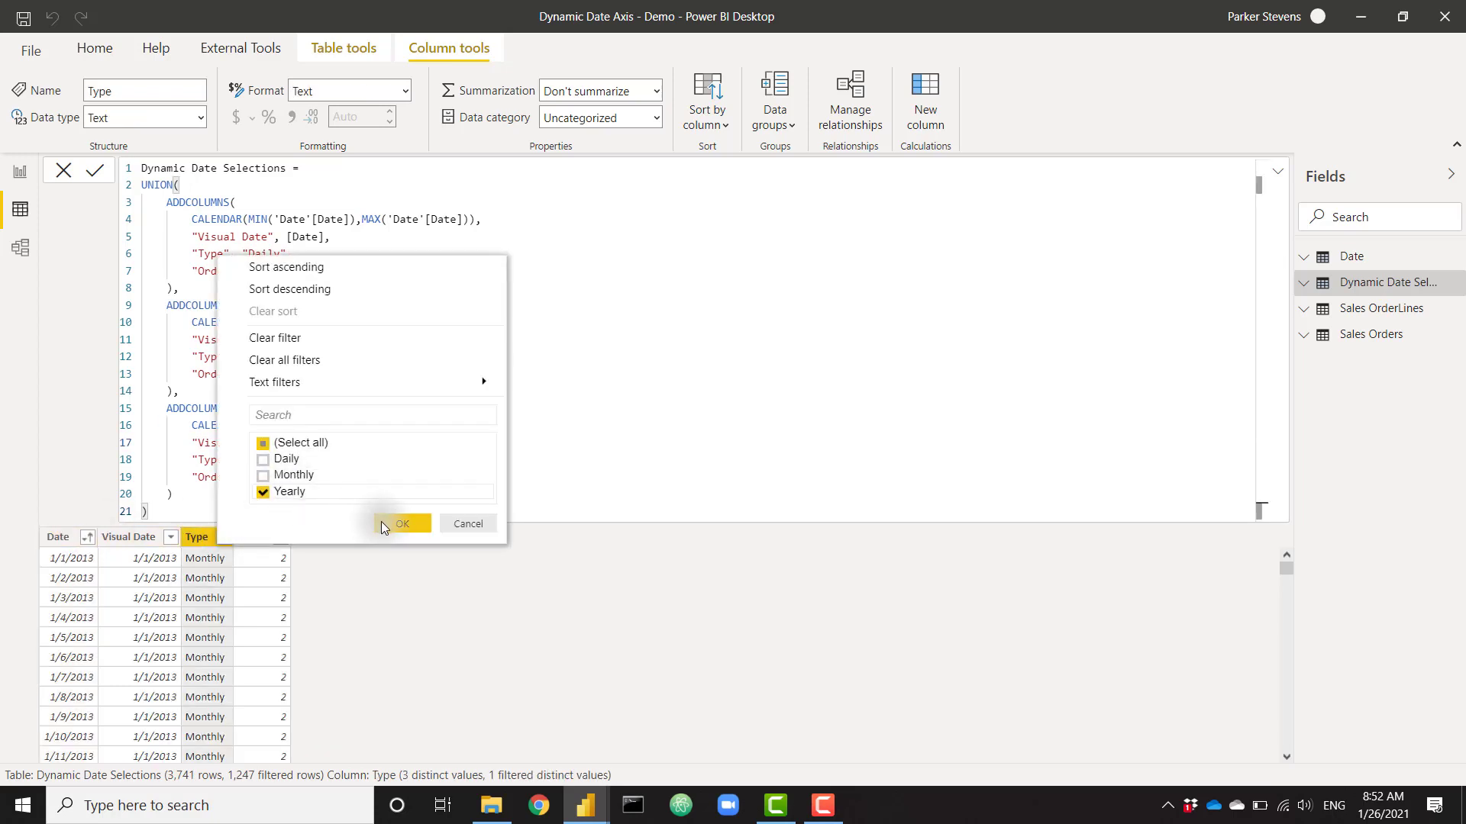
left_click(402, 523)
scroll(330, 635, "down", 20)
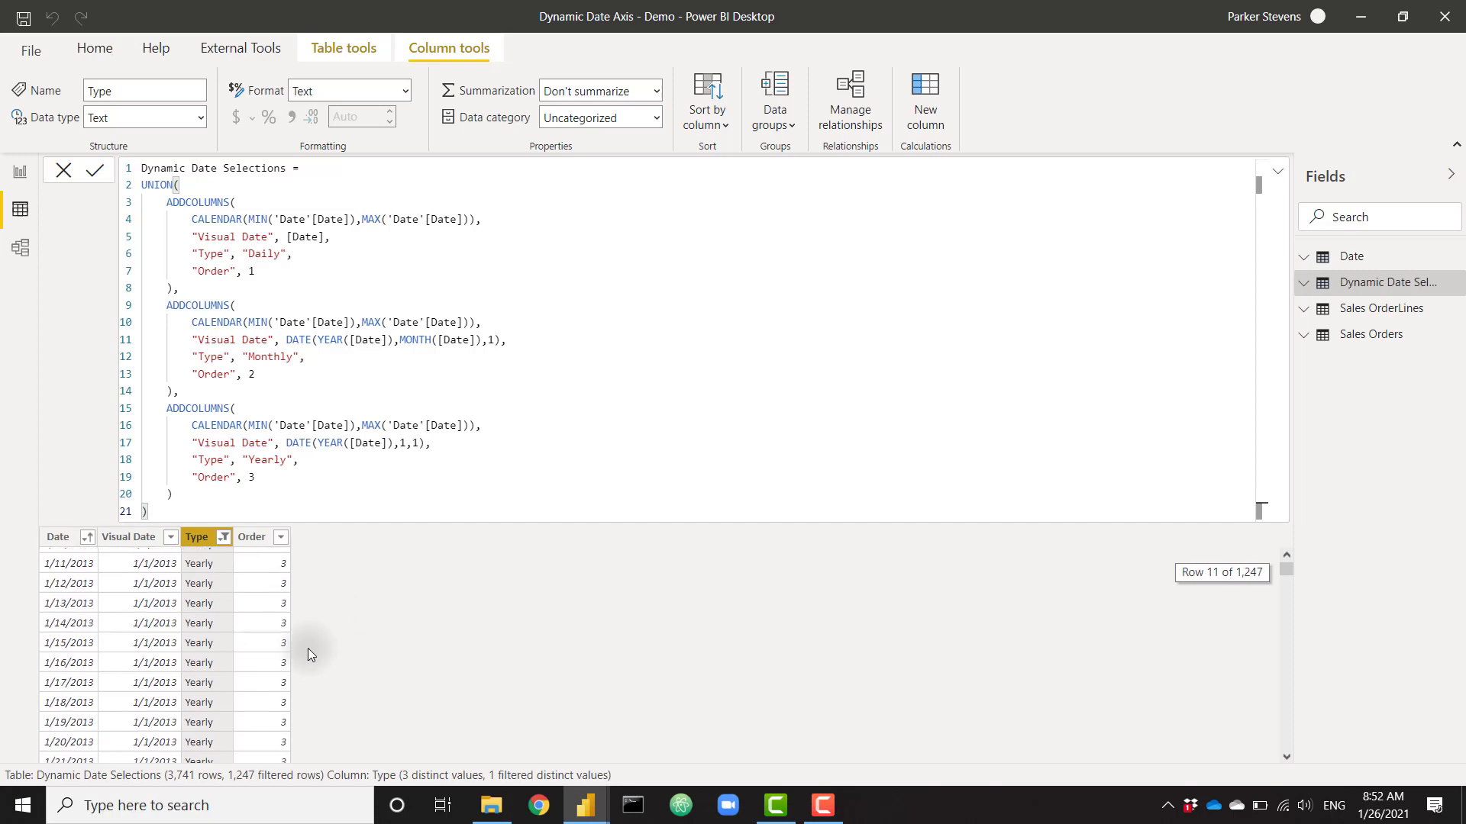
scroll(148, 641, "down", 20)
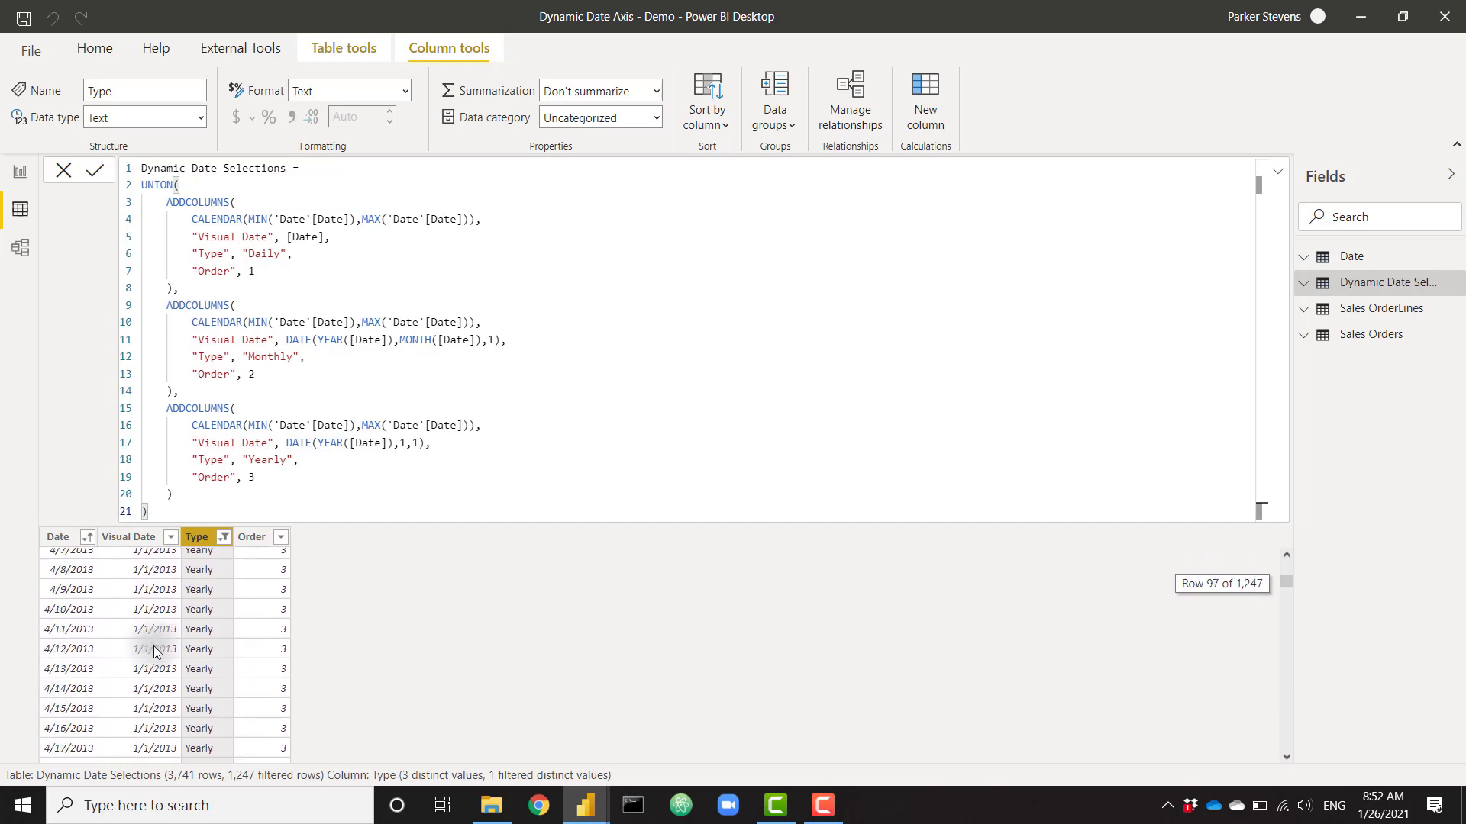
scroll(143, 660, "down", 20)
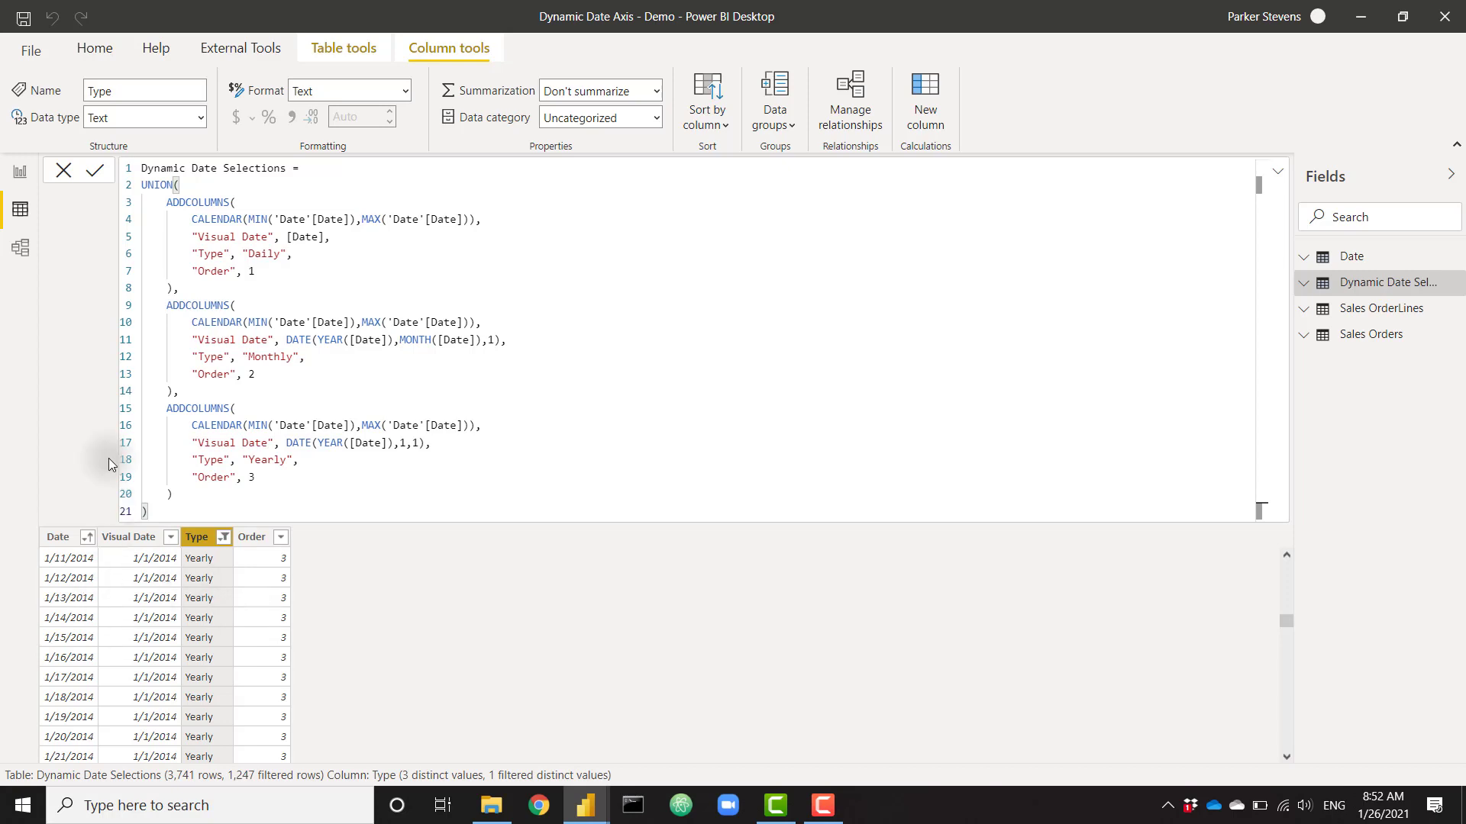
left_click(20, 172)
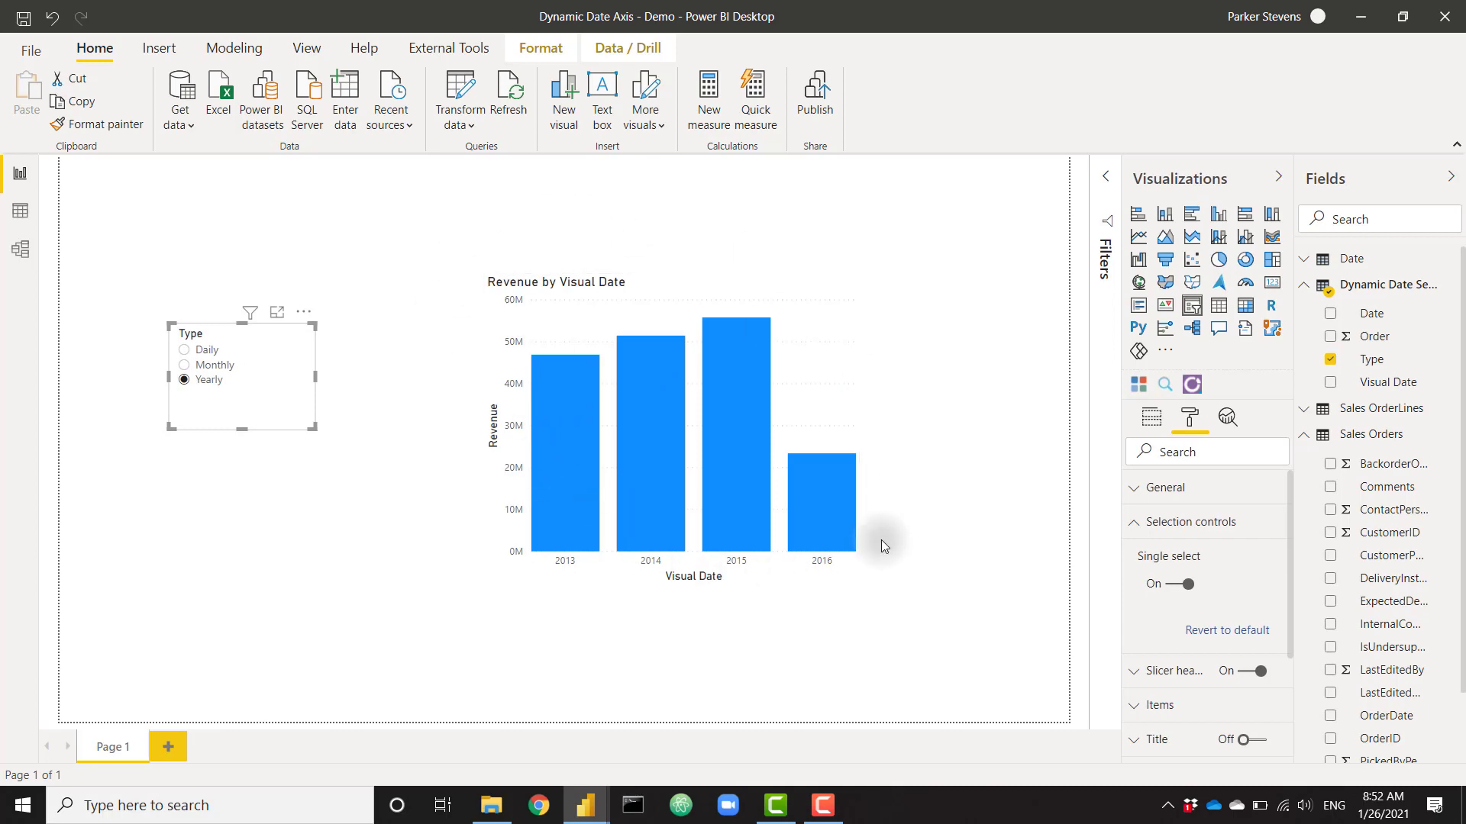
Step: Cycle the Type slicer through Monthly, Daily and Yearly, ending on Yearly
left_click(205, 365)
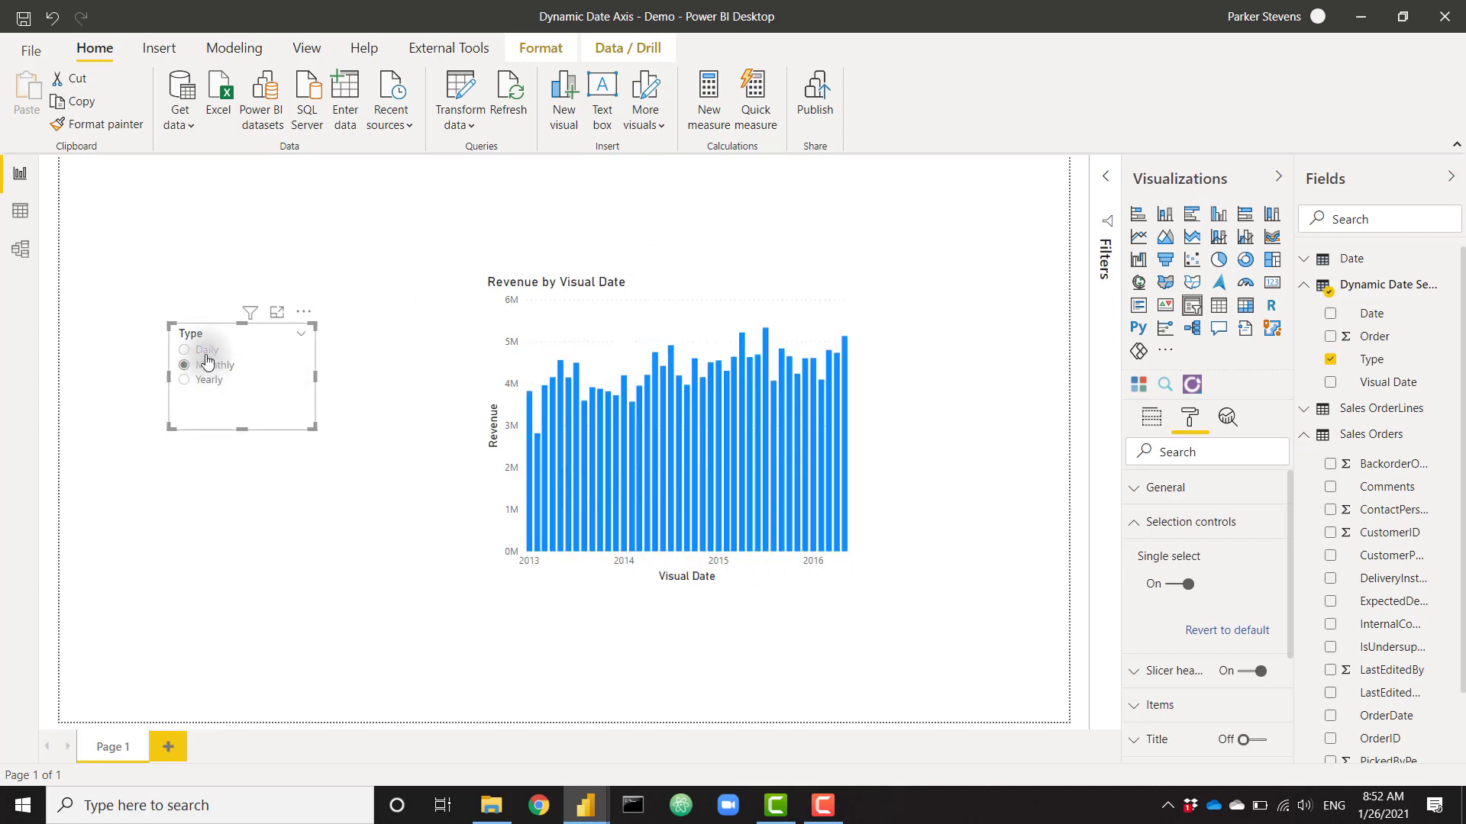
left_click(205, 365)
left_click(204, 379)
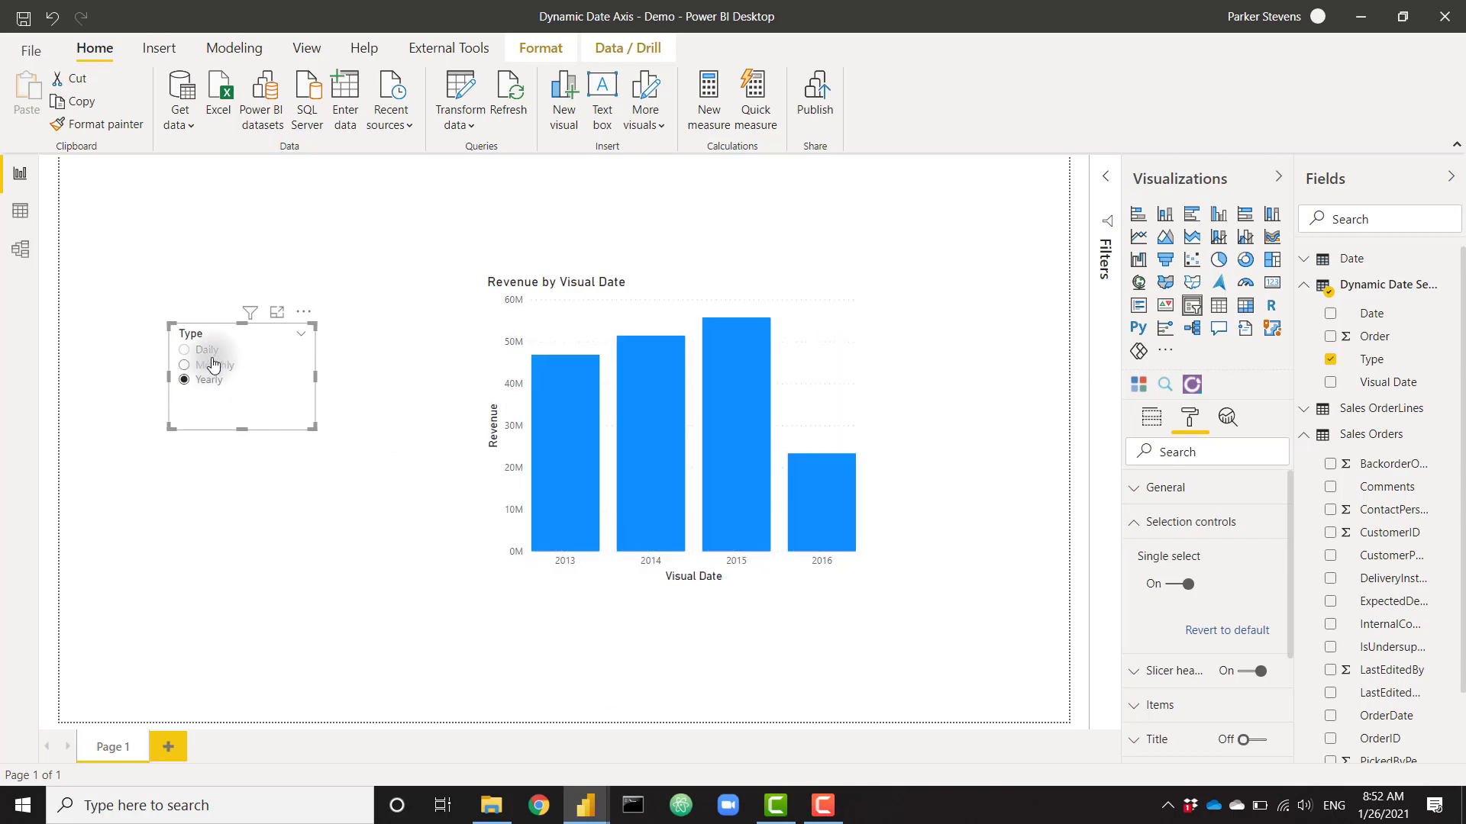
left_click(212, 351)
left_click(208, 366)
left_click(212, 381)
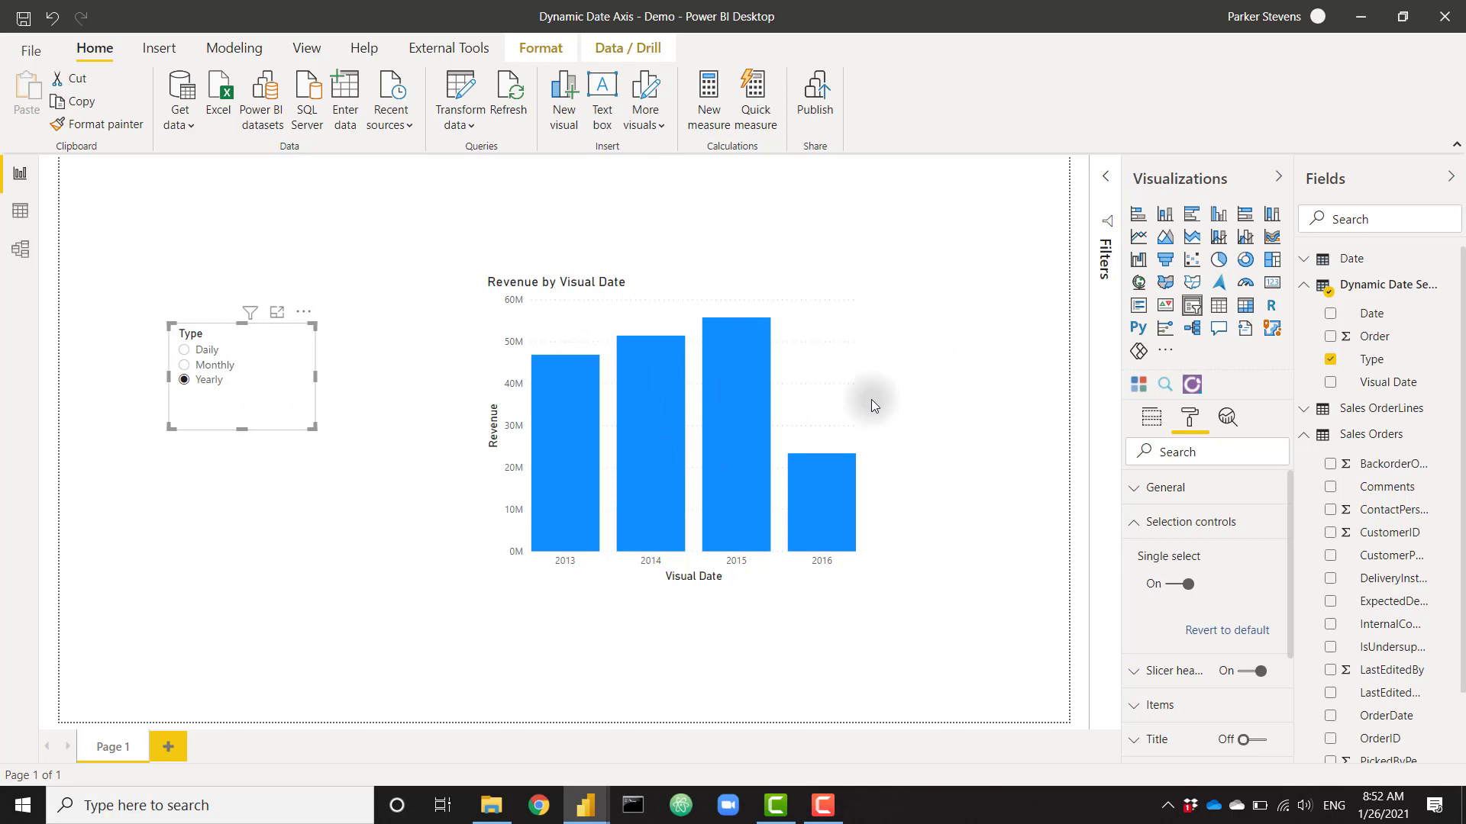
Step: Paste a copy of the Daily ADDCOLUMNS block after the Yearly block
left_click(20, 211)
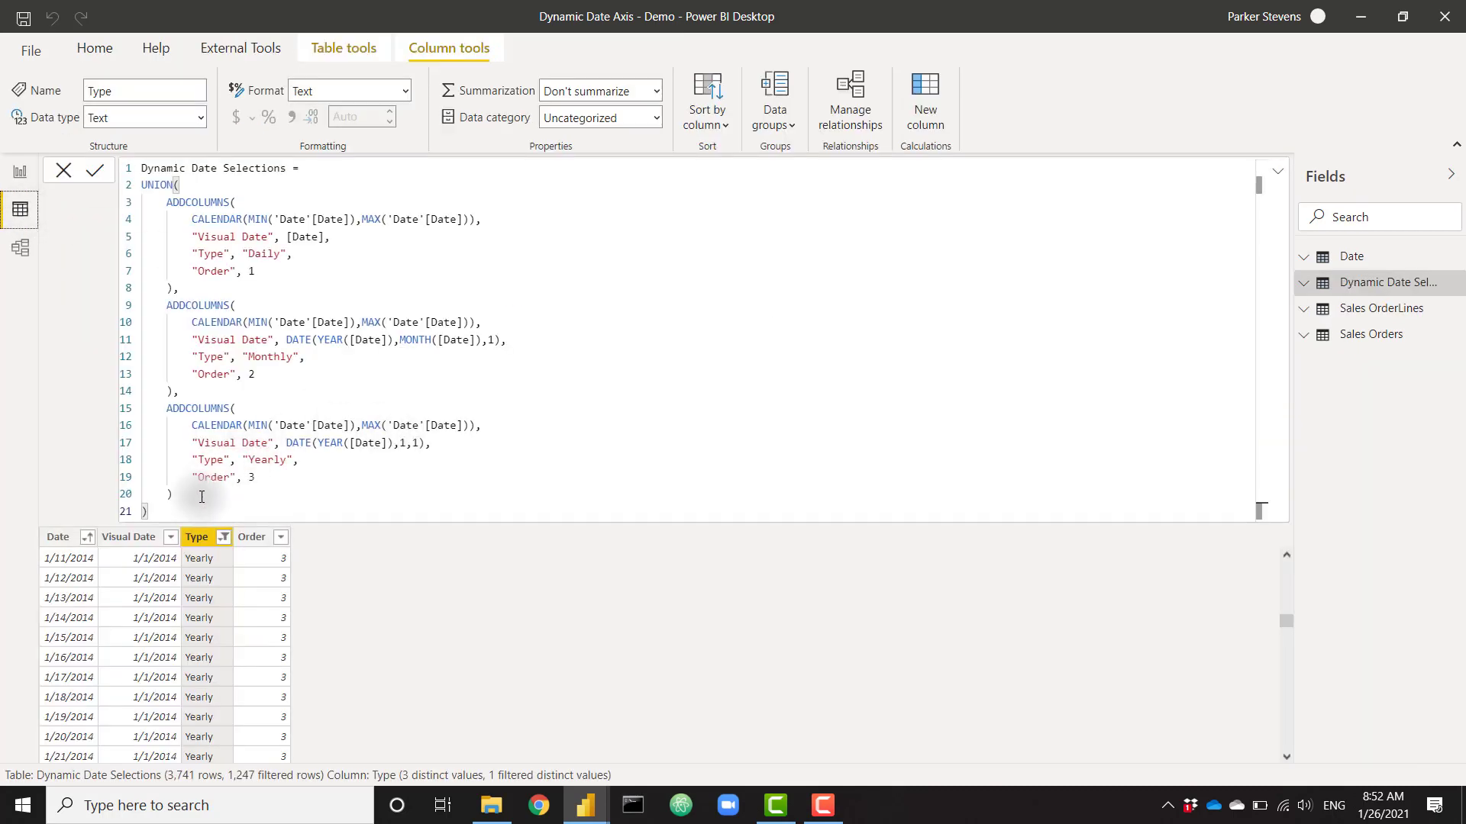
left_click_drag(201, 497, 166, 409)
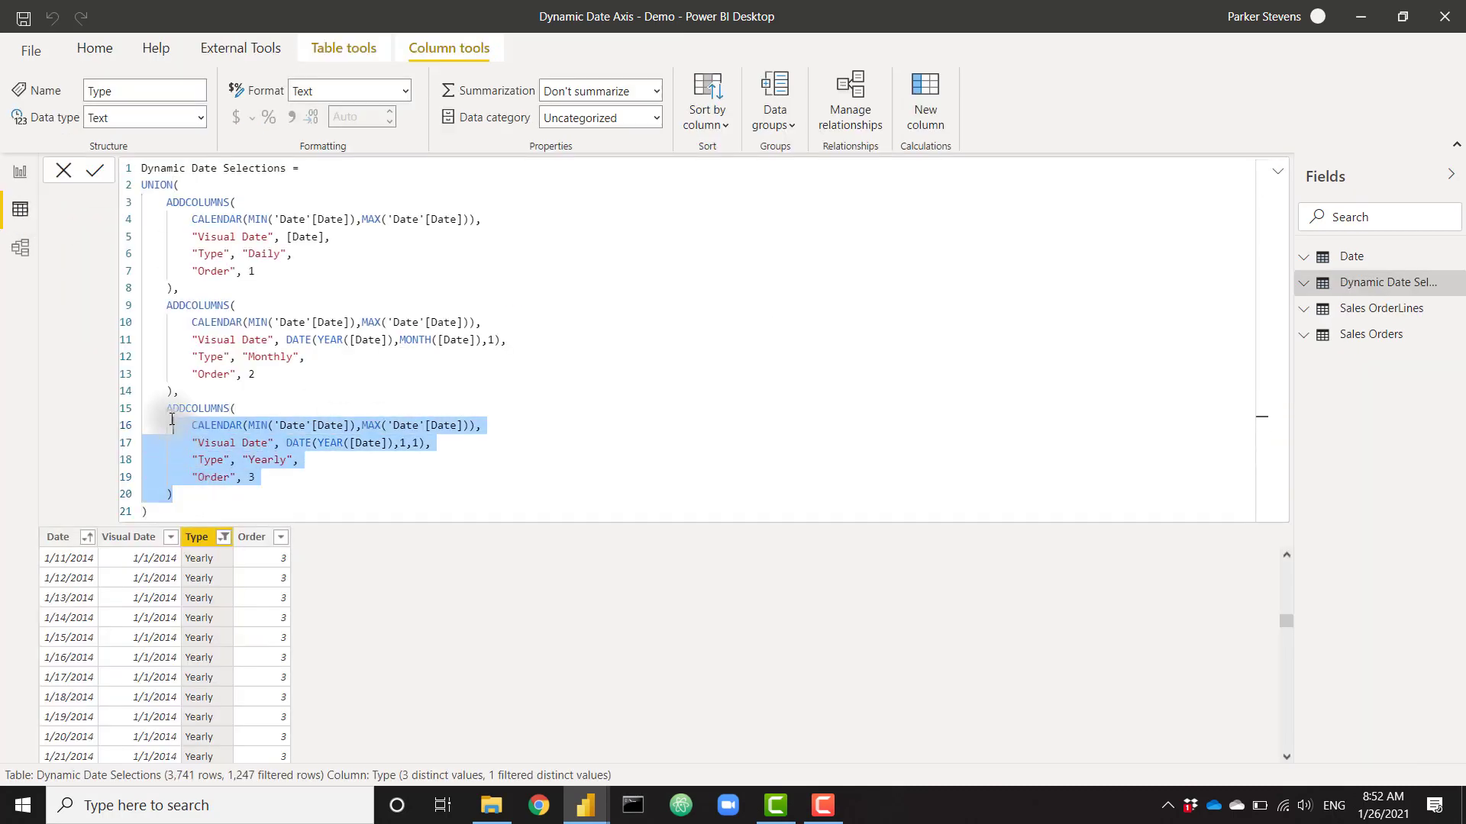
left_click(196, 500)
key("shift+Return")
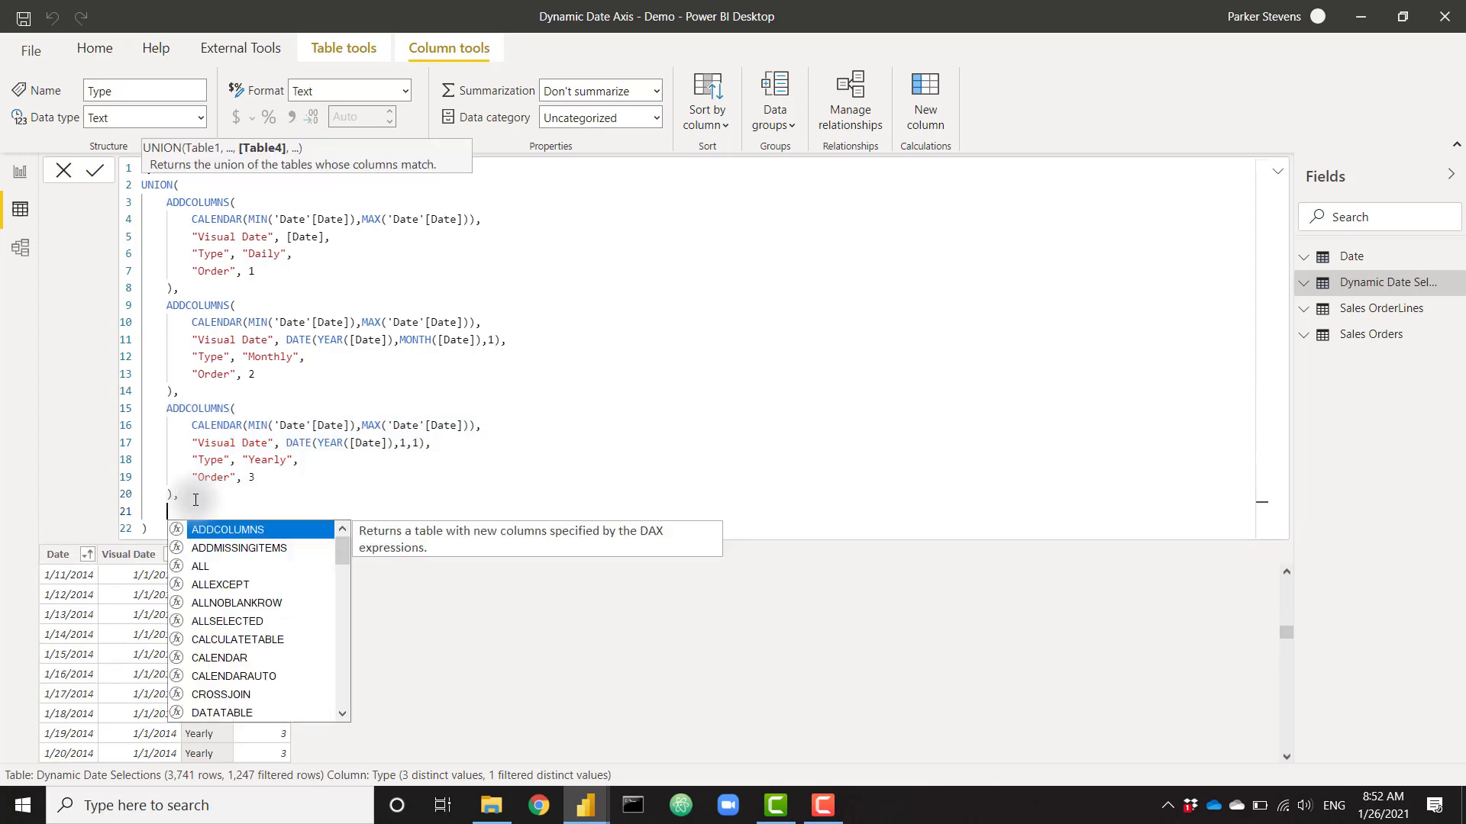
left_click_drag(168, 202, 180, 289)
key("ctrl+c")
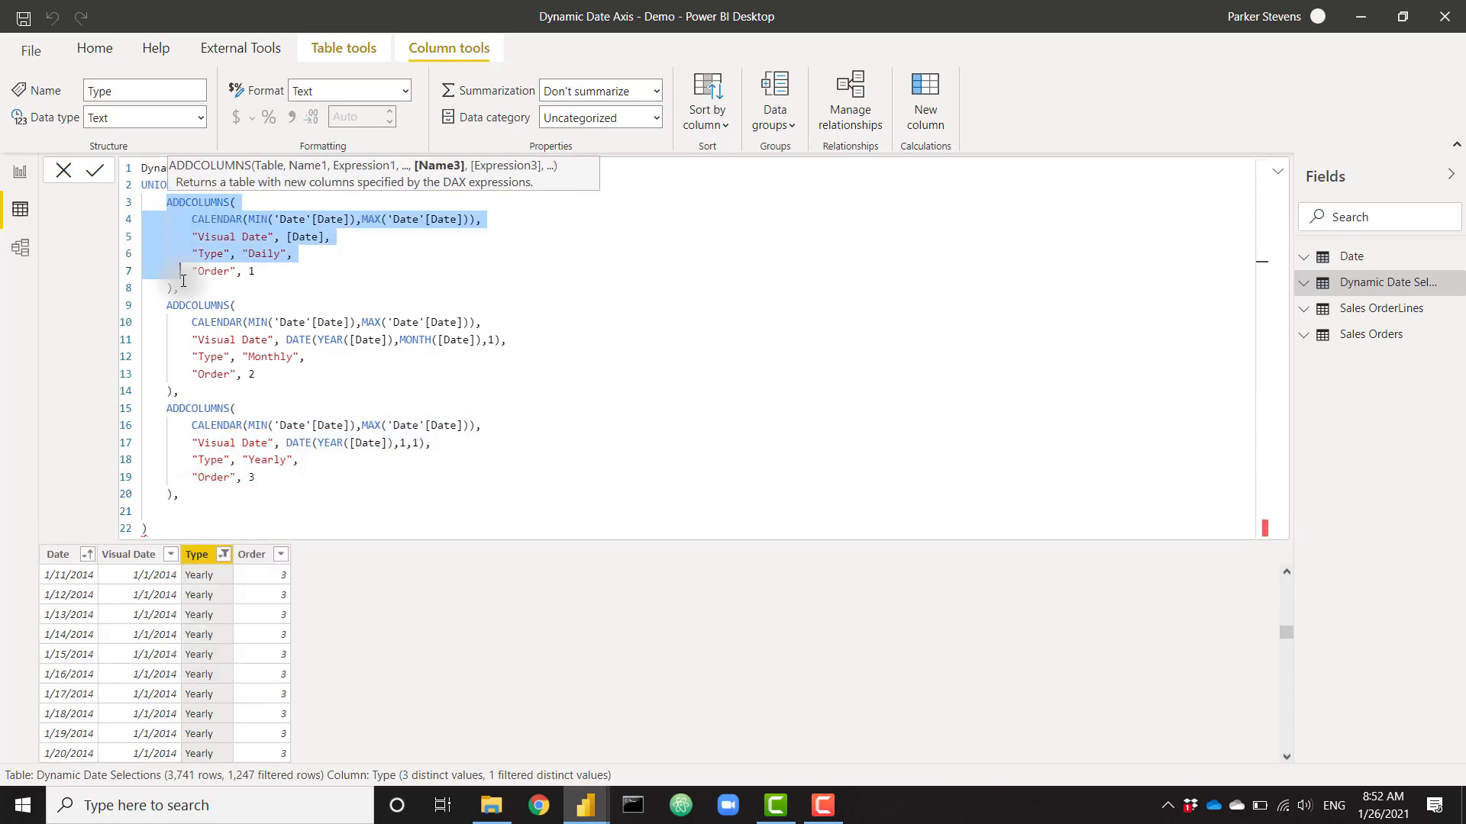
left_click(184, 511)
key("ctrl+v")
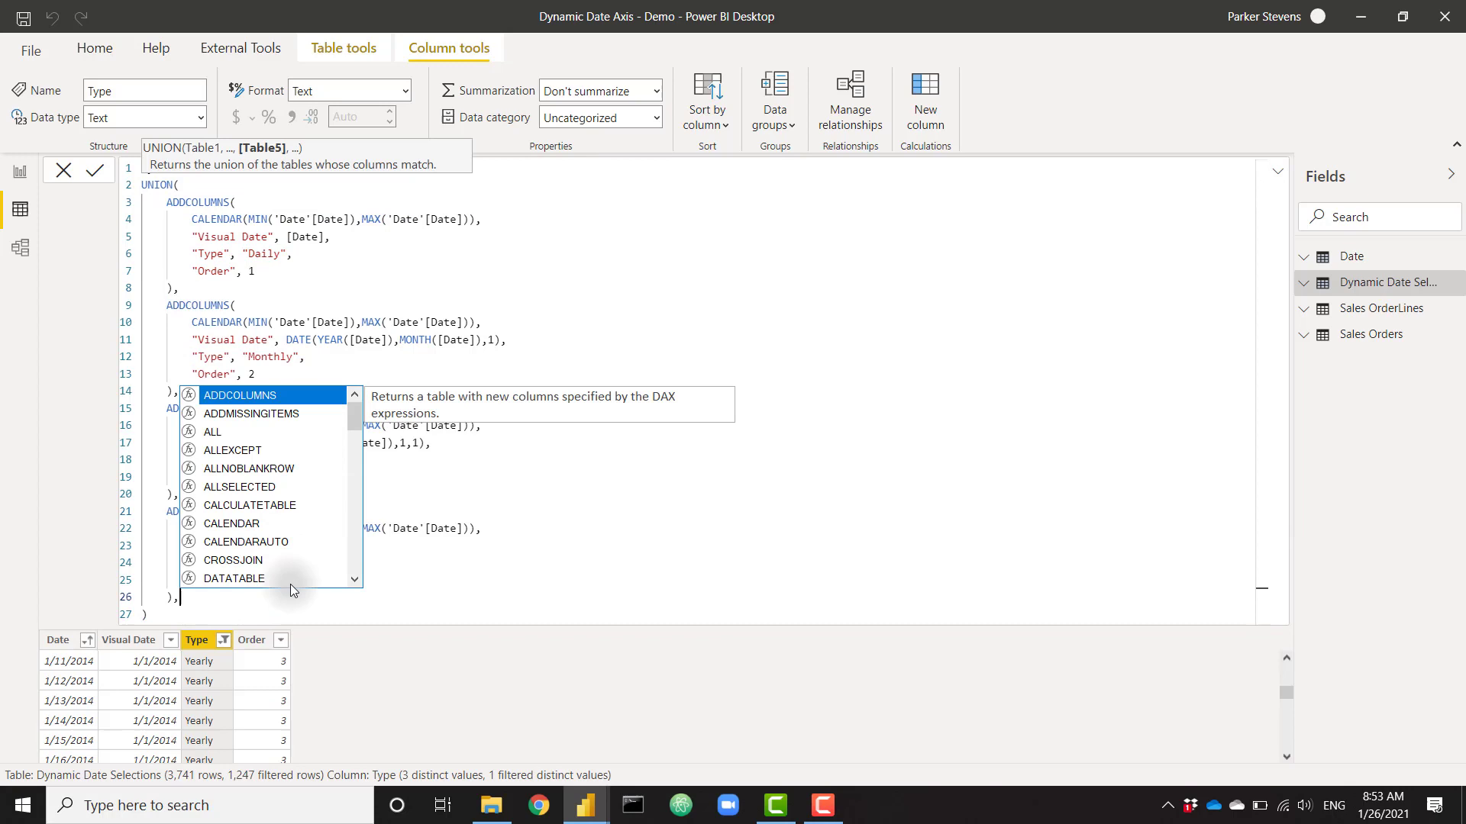
key("Escape")
Step: Rename the copied block's Type to 'Dynamic' with Order 4 and commit the formula
double_click(267, 562)
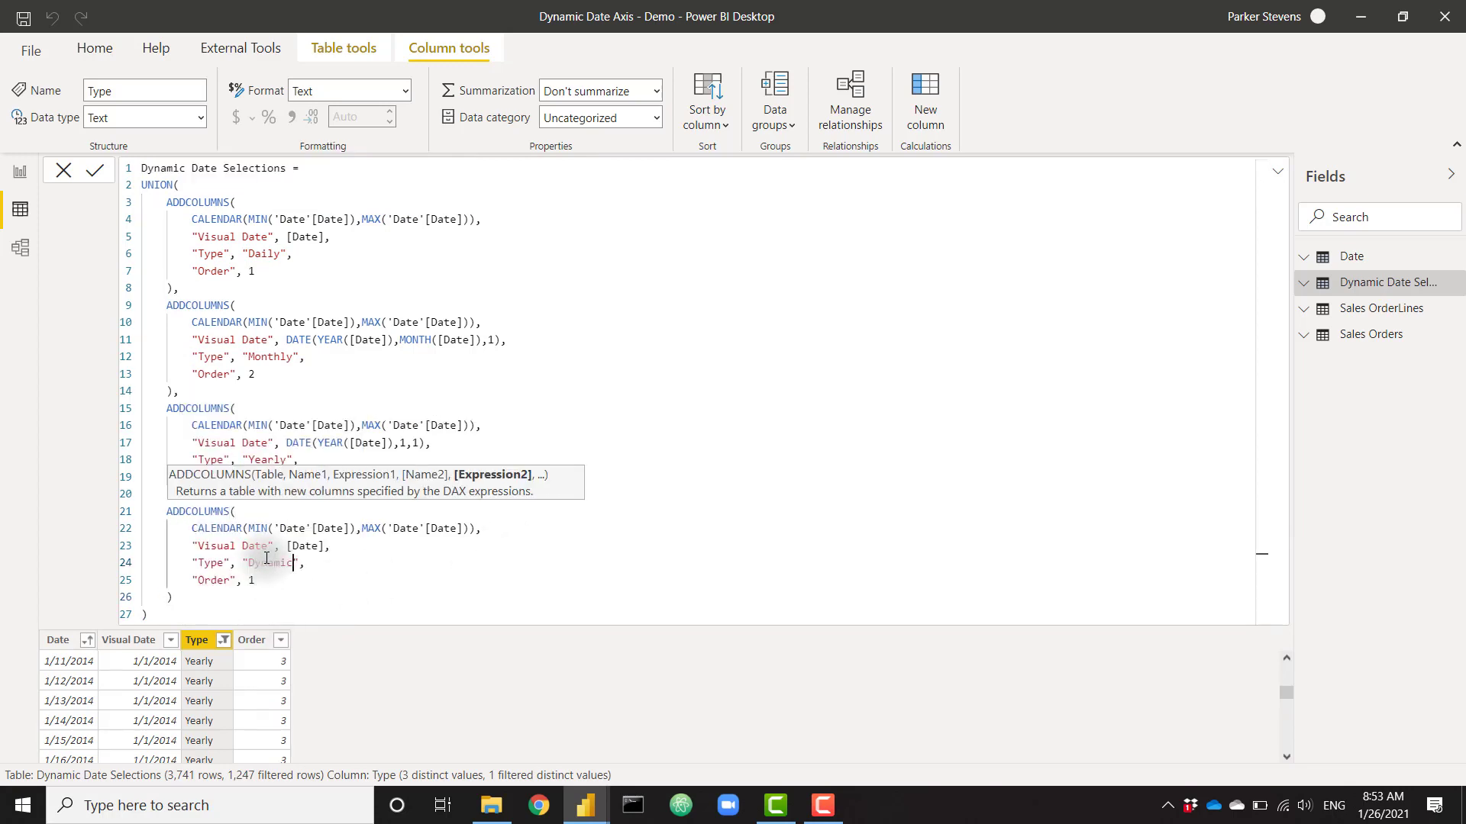
type("Dynamic")
left_click(269, 579)
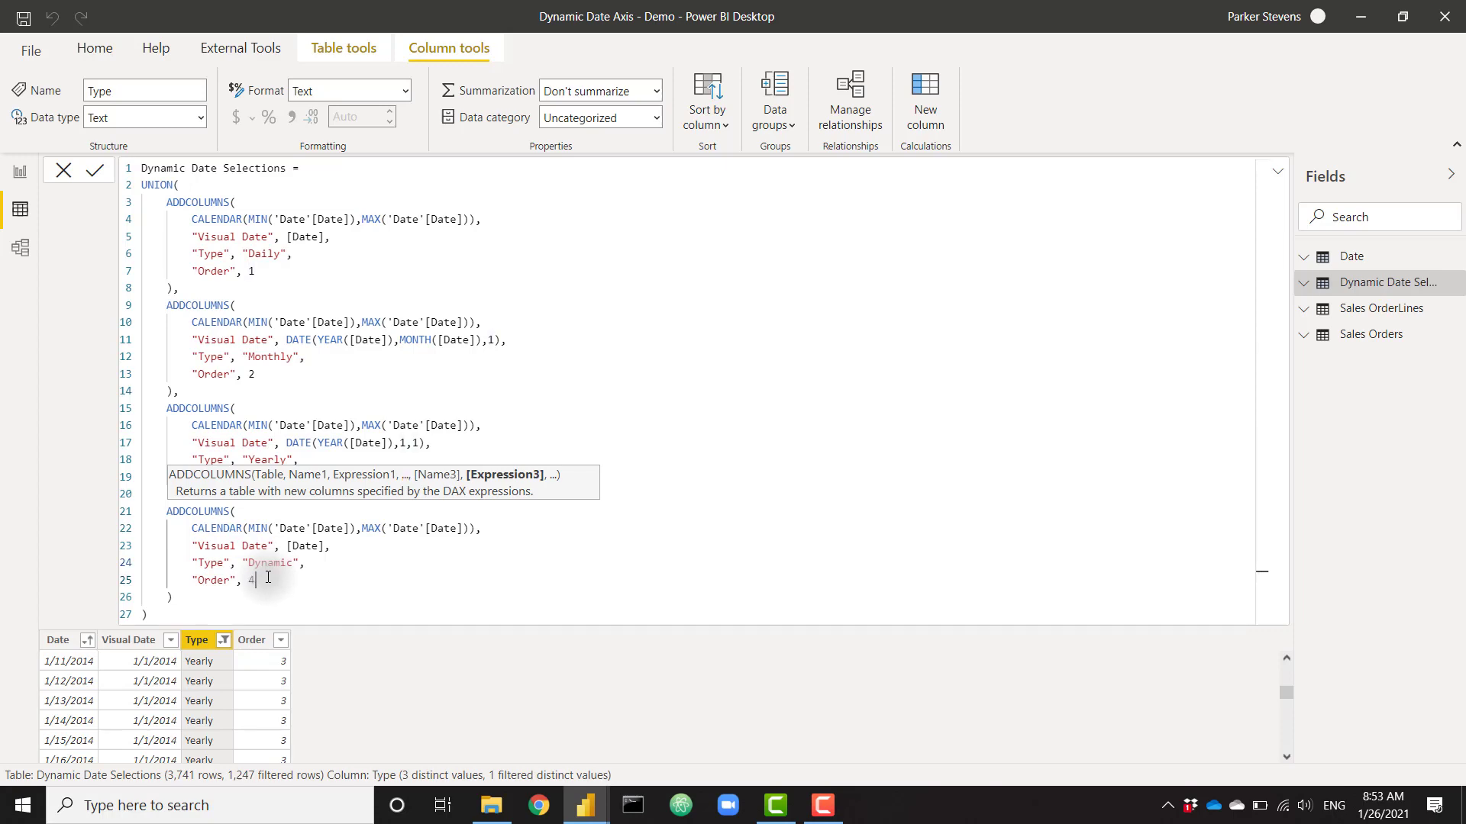
key("Return")
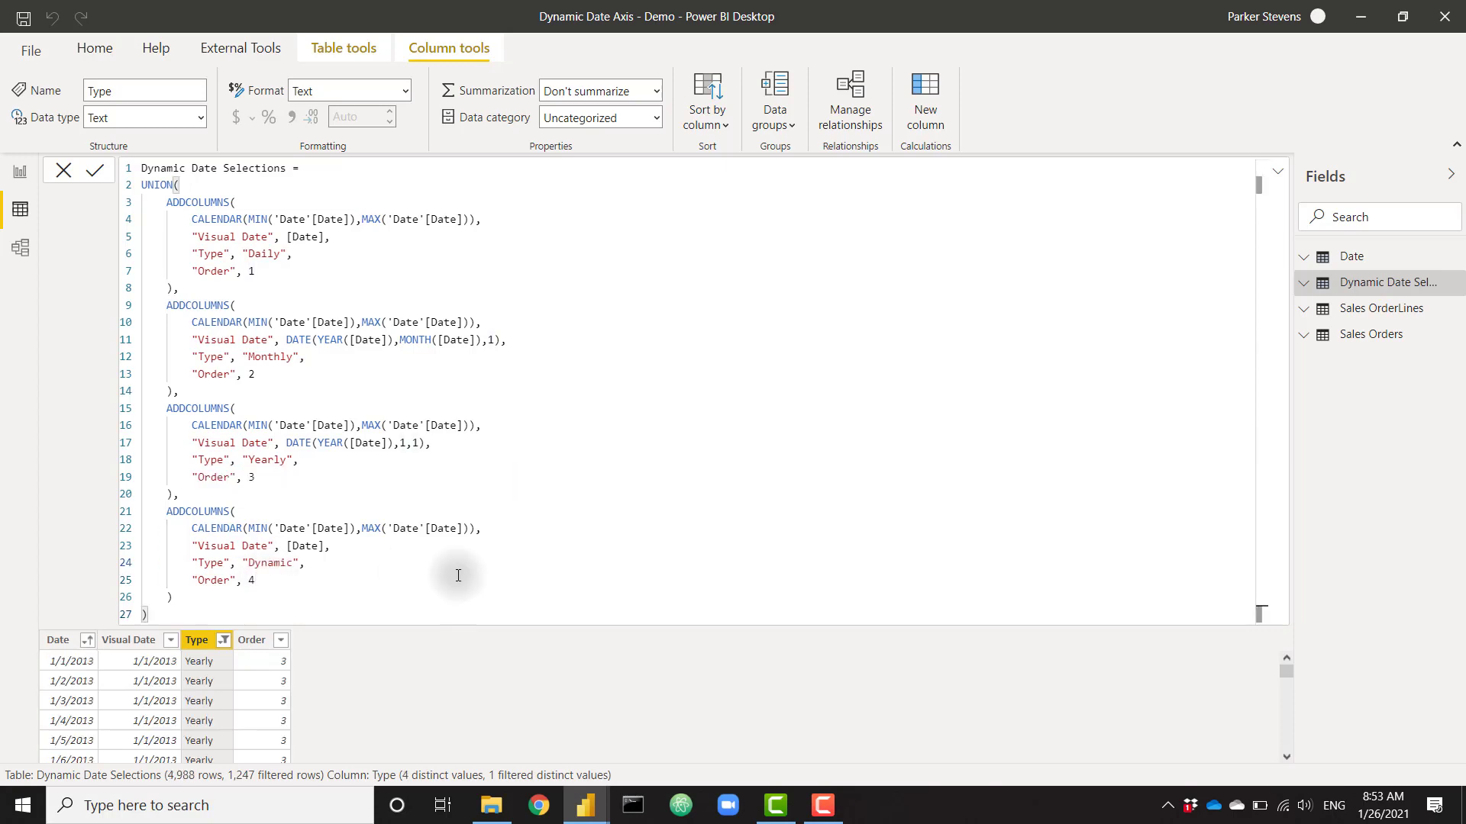
Step: Check the report's Type slicer with Daily, then Dynamic
left_click(23, 174)
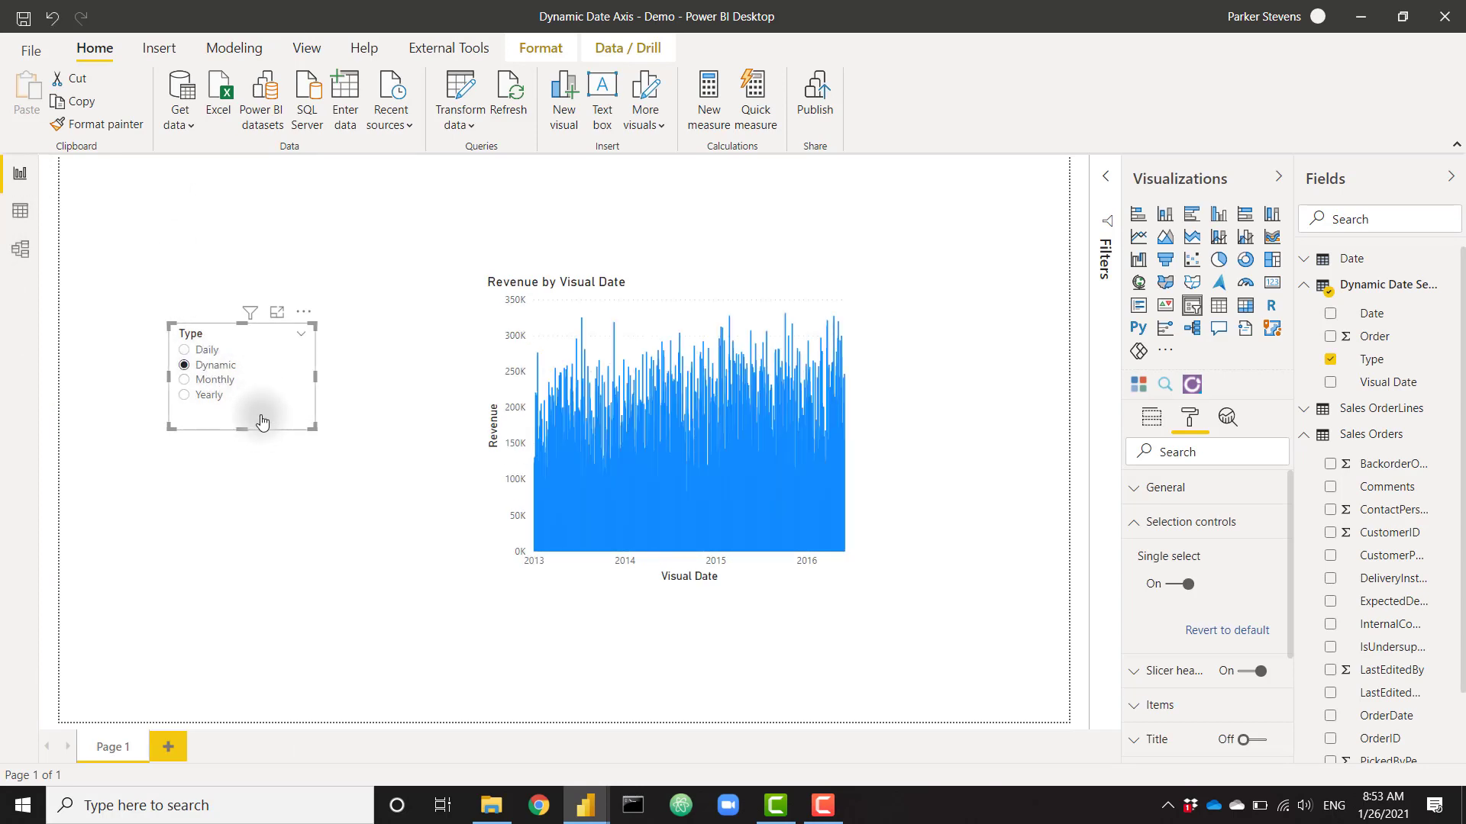
left_click(204, 349)
left_click(216, 367)
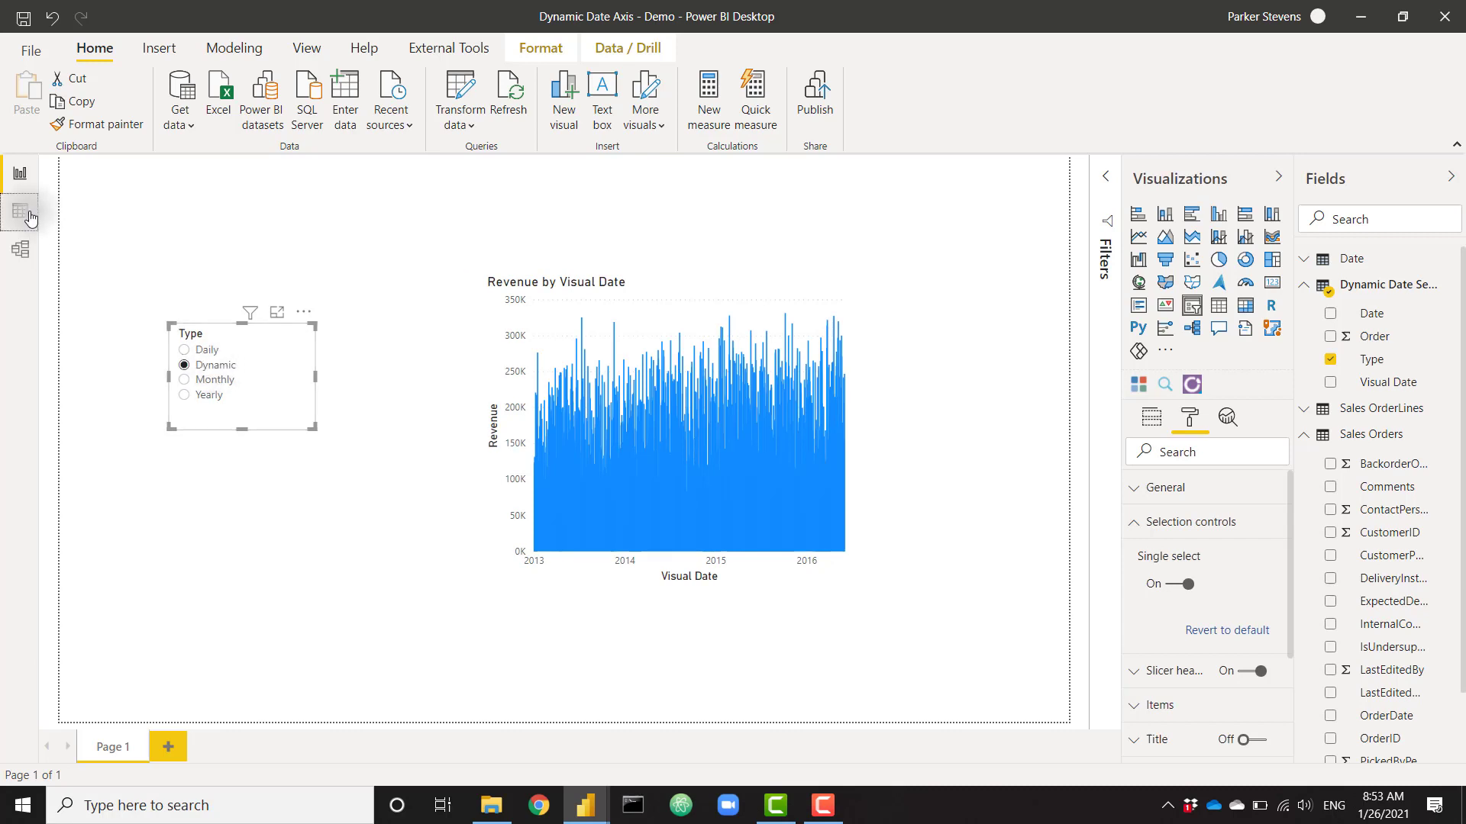
Step: Sort the Type column by the Order column
left_click(29, 217)
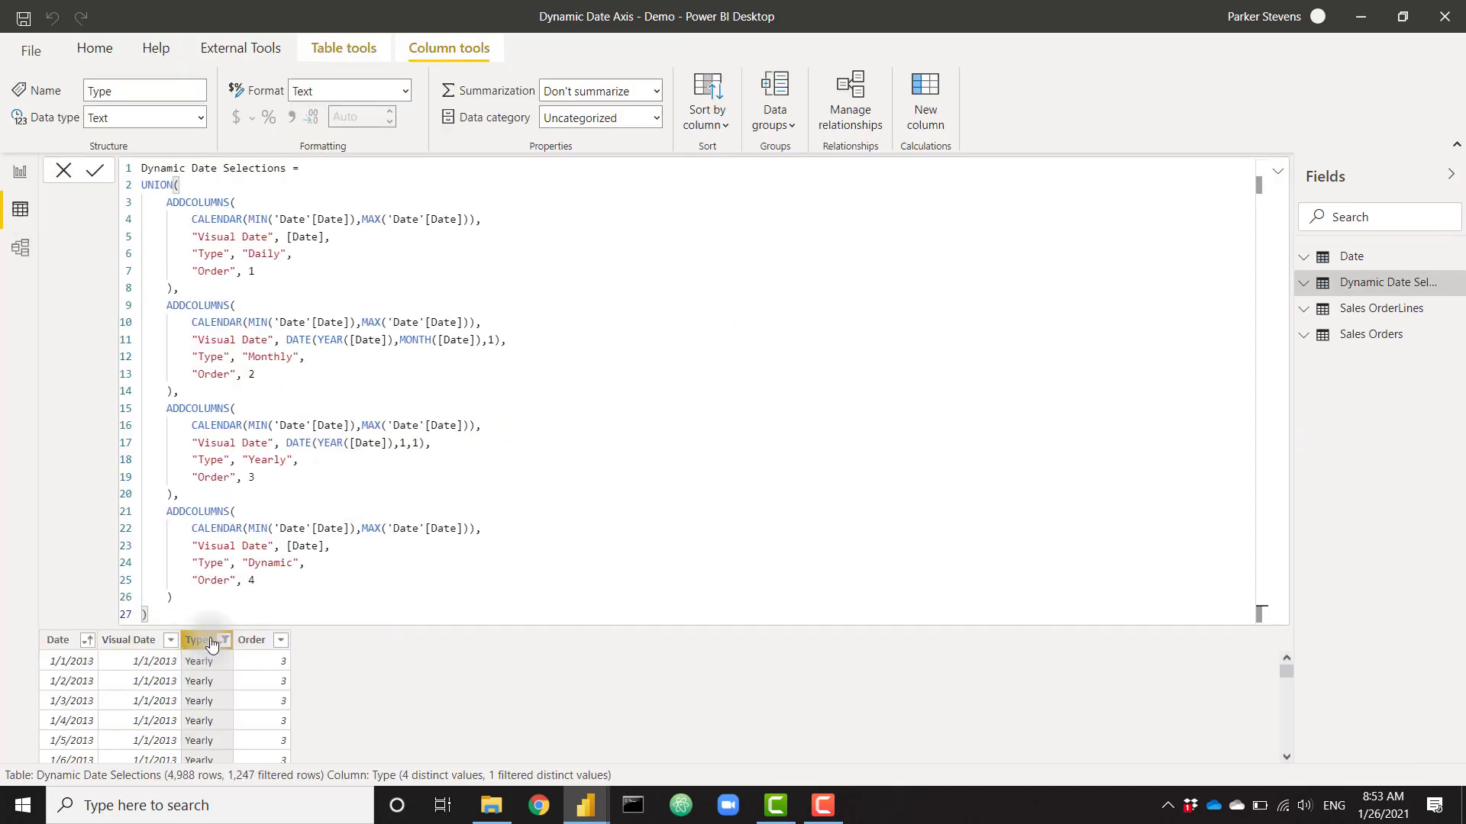
left_click(707, 107)
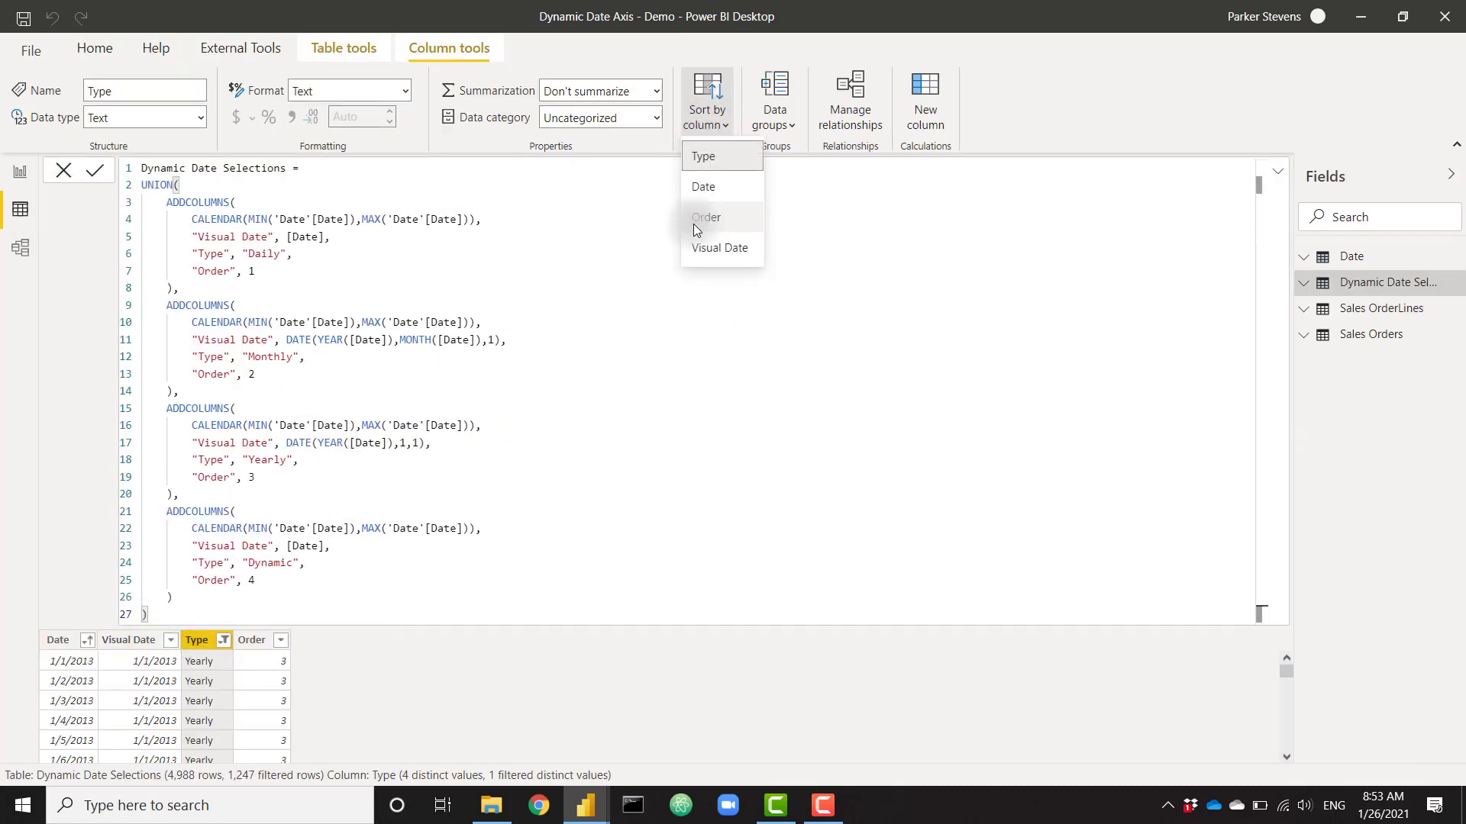
left_click(704, 219)
left_click(20, 172)
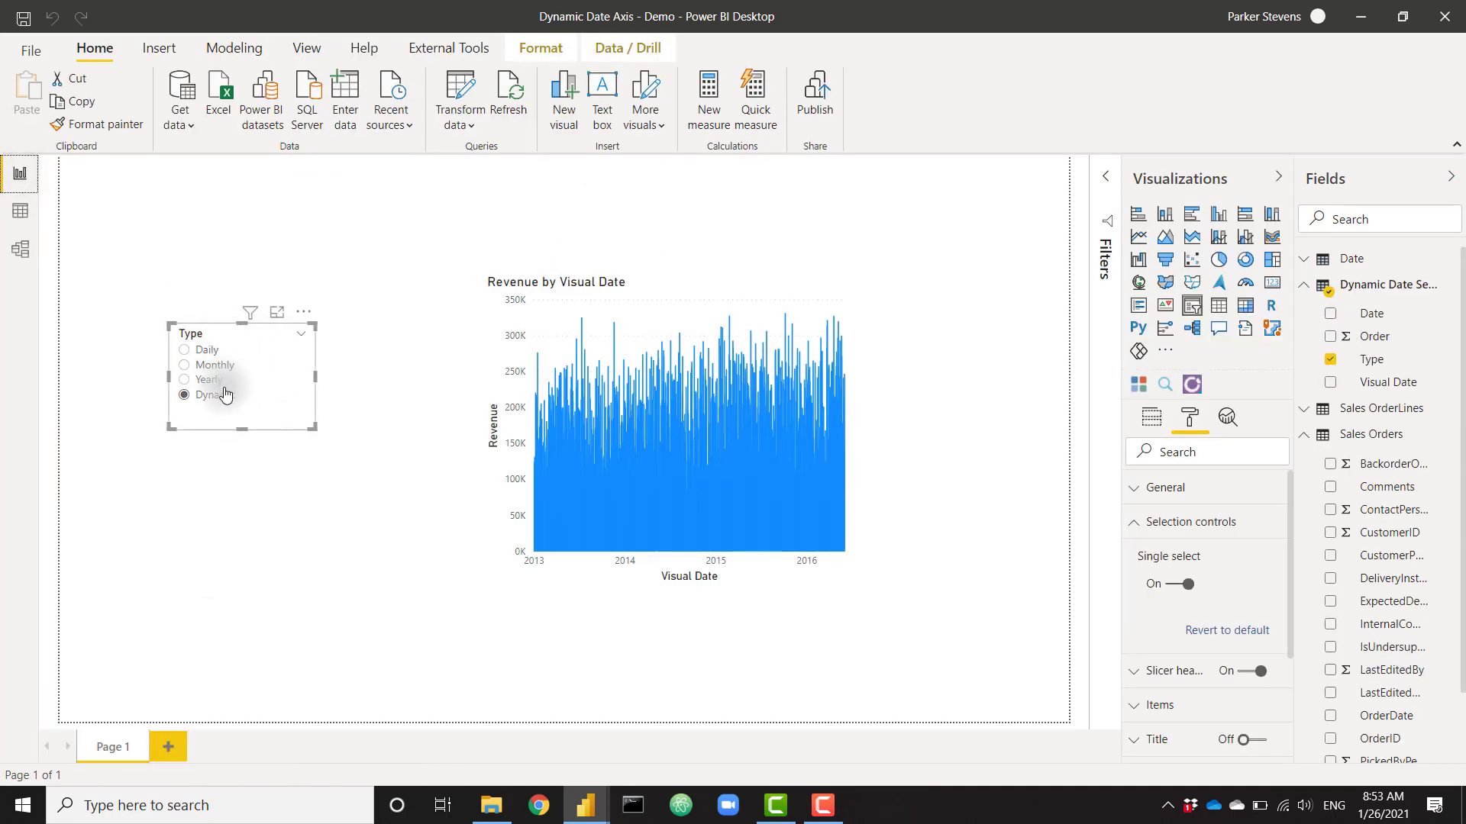
Step: Choose Dynamic in the Type slicer and add a widened slicer below it
left_click(192, 393)
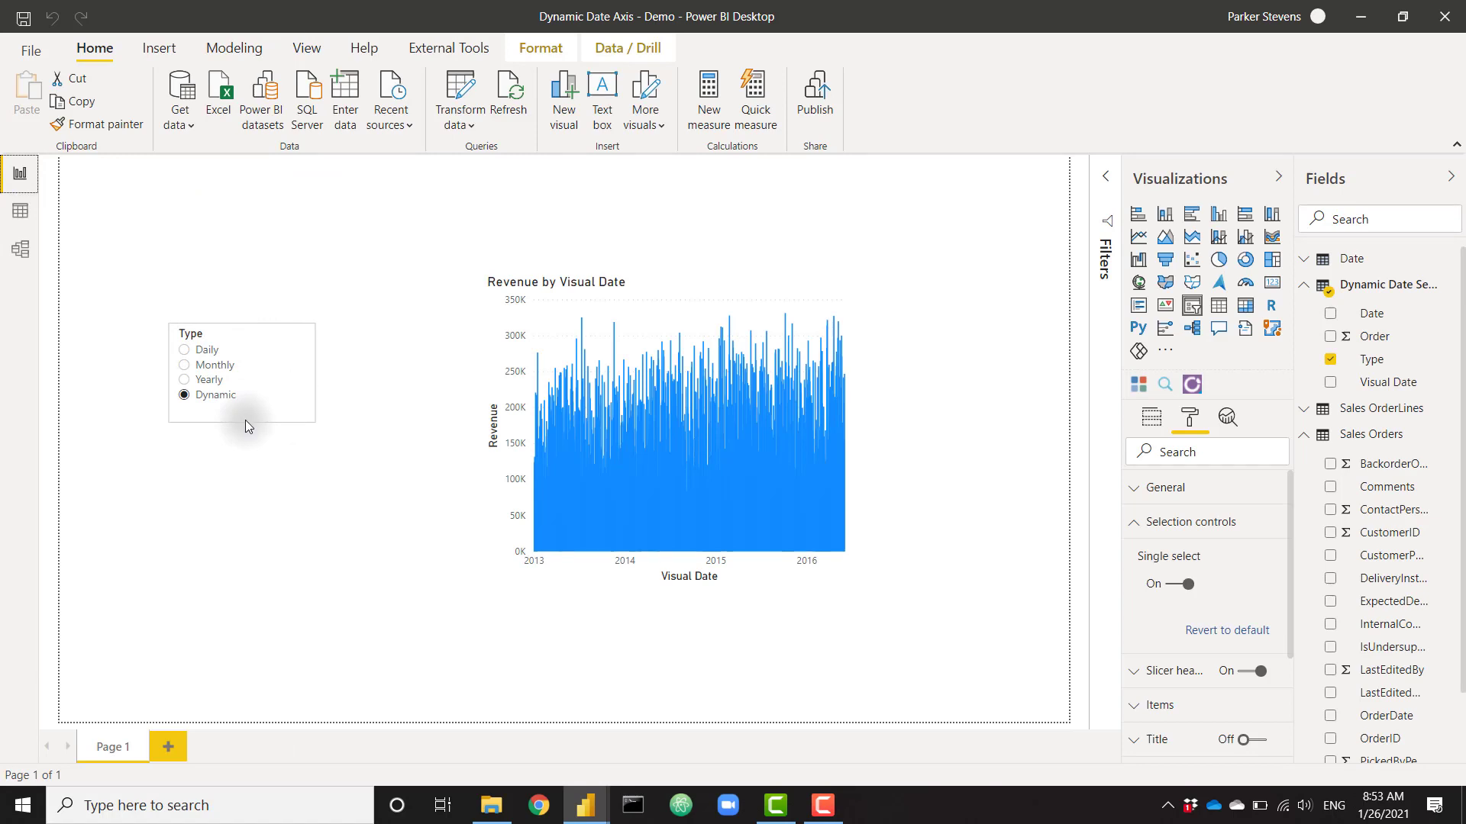
left_click(382, 483)
left_click(1191, 305)
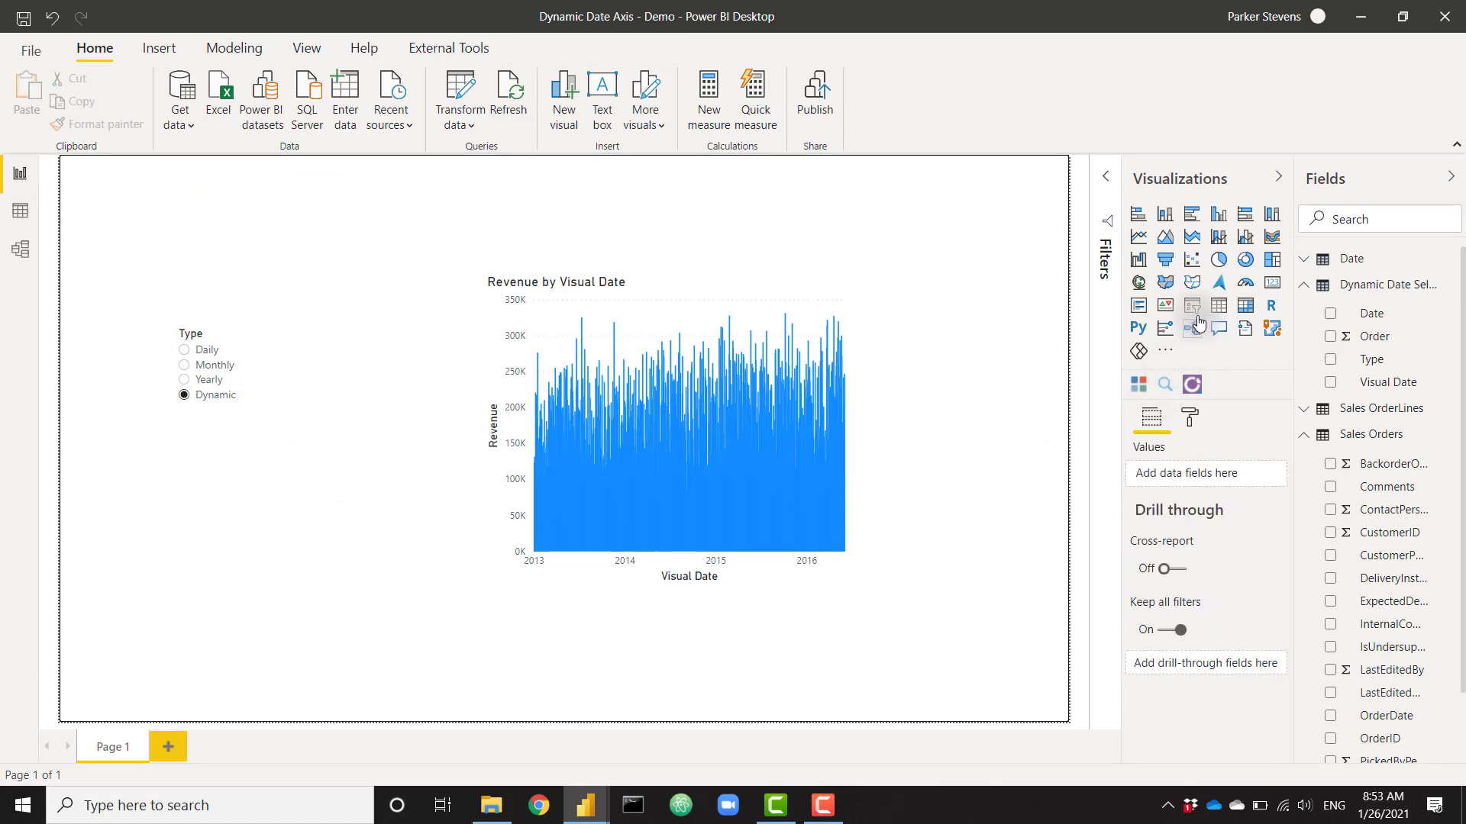
left_click_drag(233, 241, 226, 506)
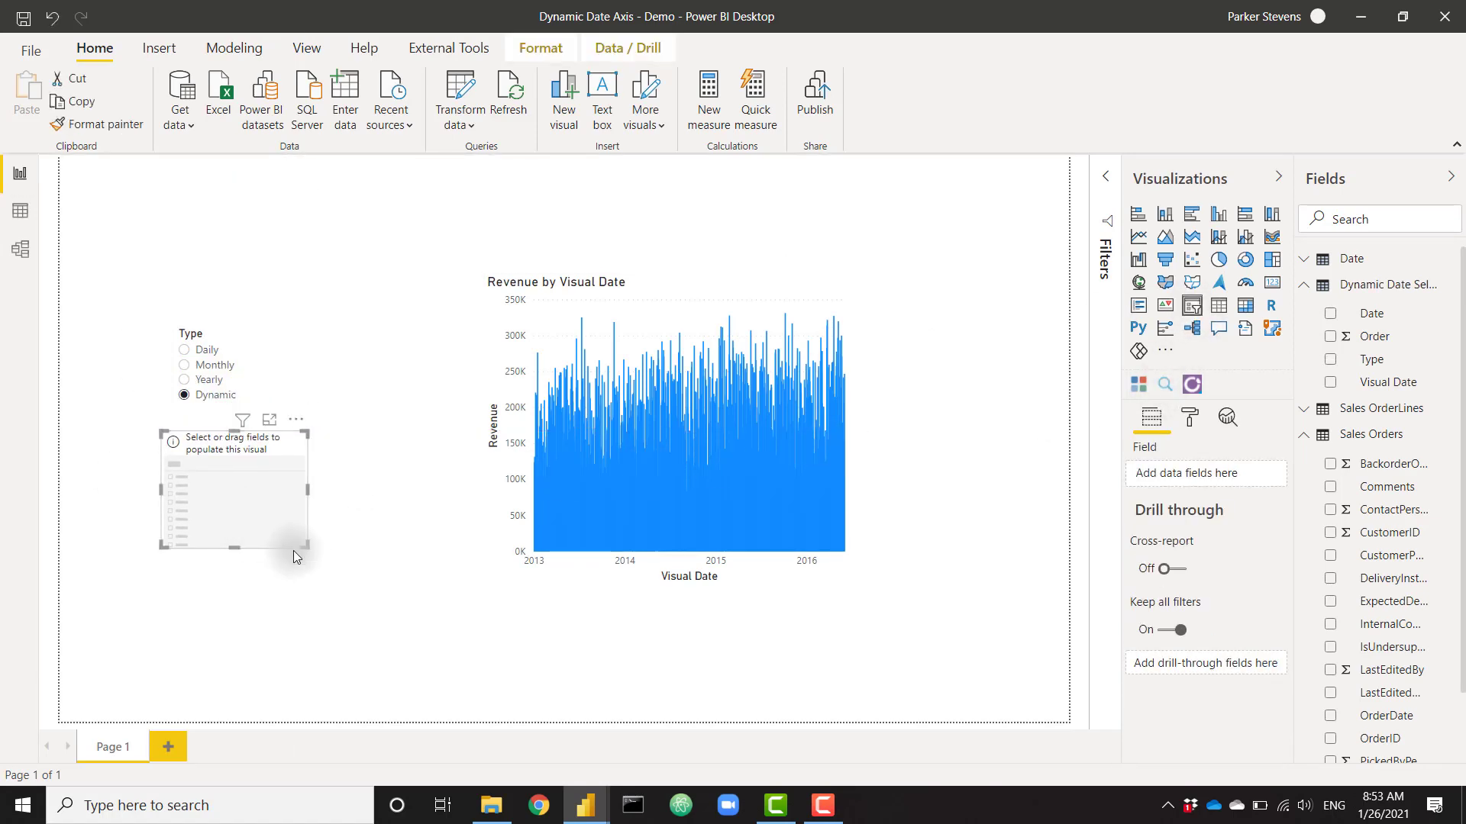
left_click_drag(311, 543, 420, 541)
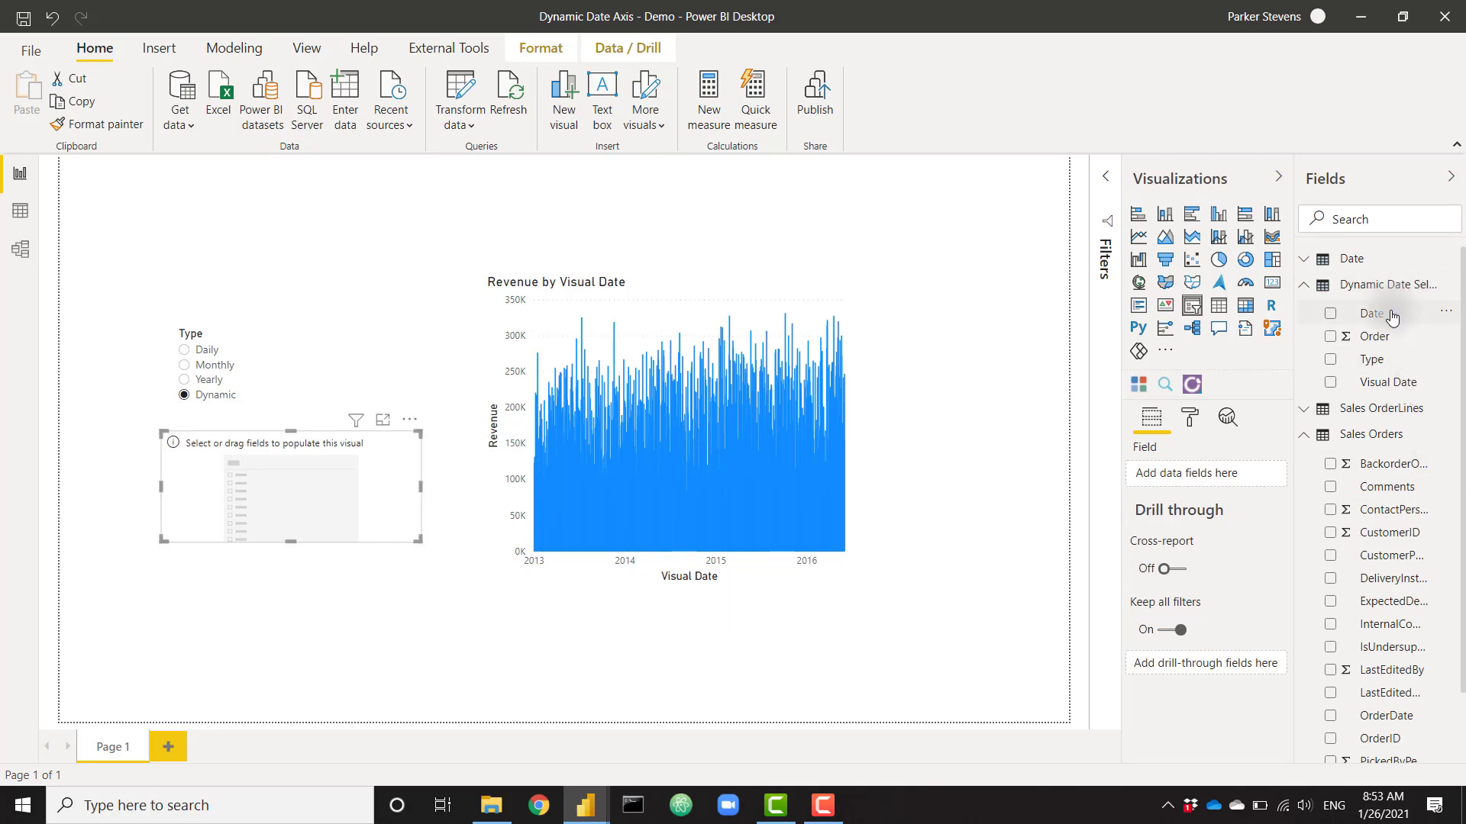
Step: Make the new slicer filter by Date across the full 1/1/2013–5/31/2016 range
left_click_drag(1392, 317, 1196, 479)
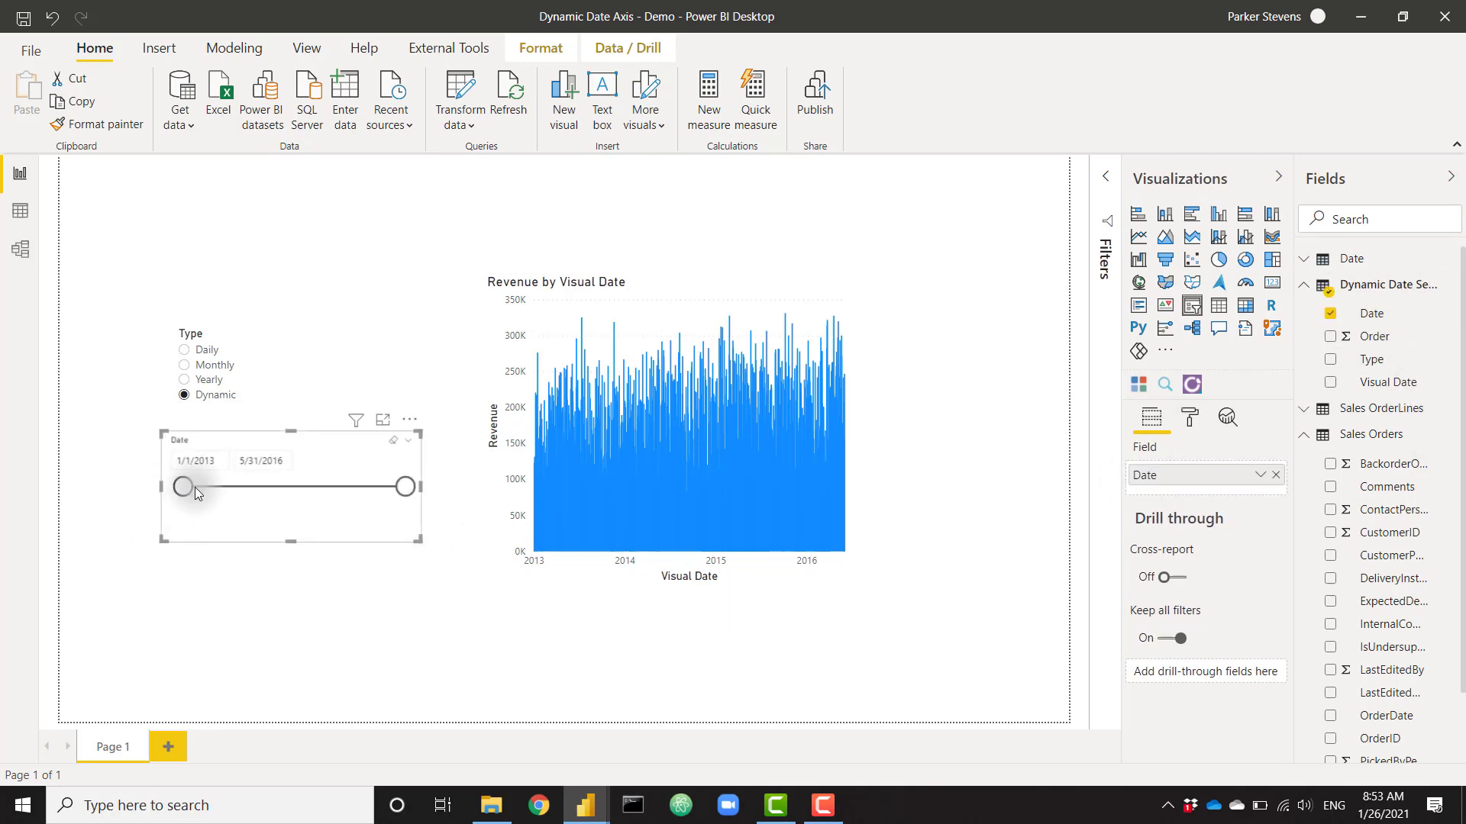
left_click_drag(355, 492, 342, 489)
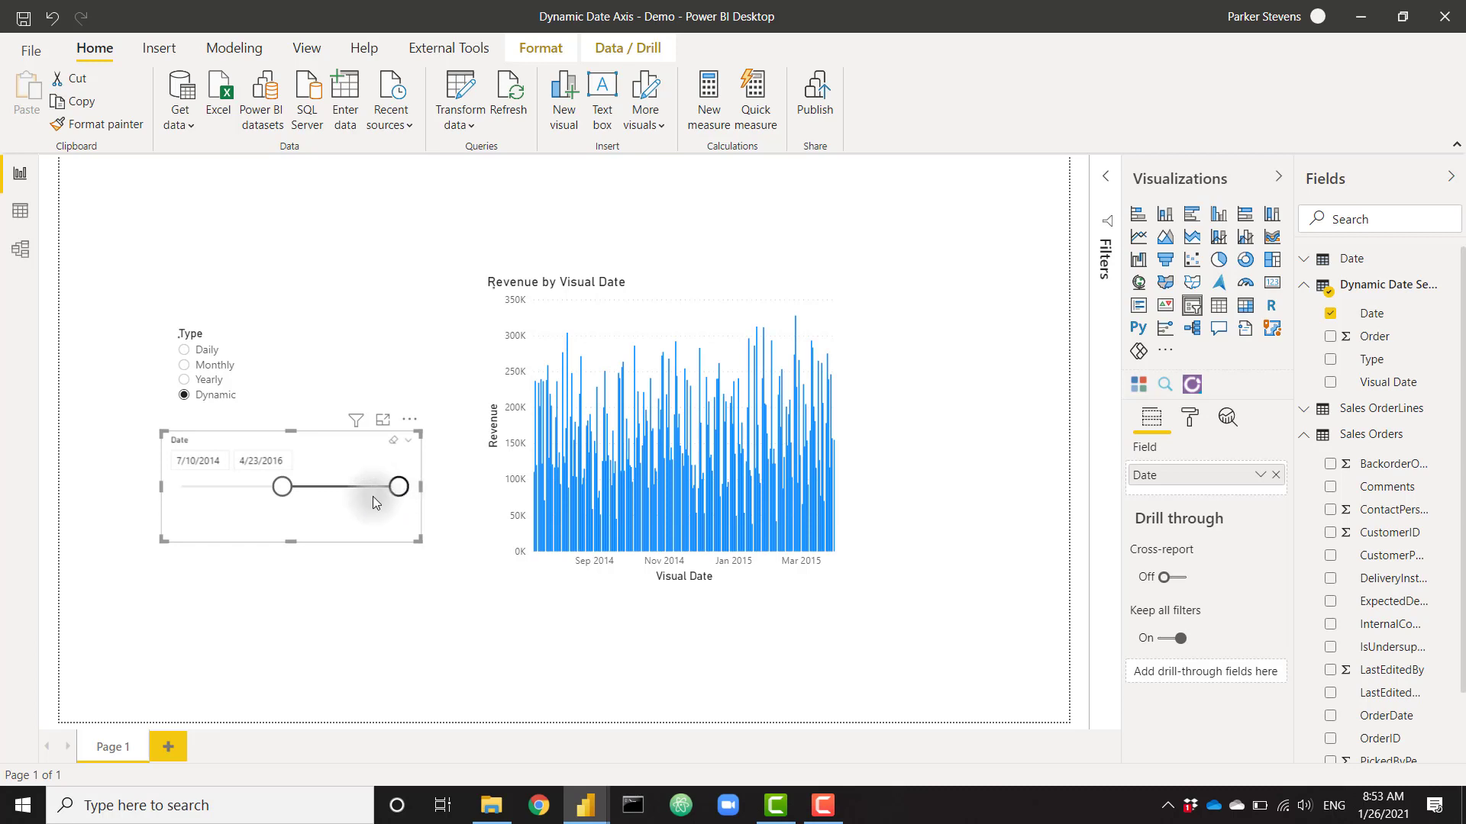
left_click_drag(283, 487, 145, 491)
left_click_drag(399, 487, 412, 487)
left_click(991, 624)
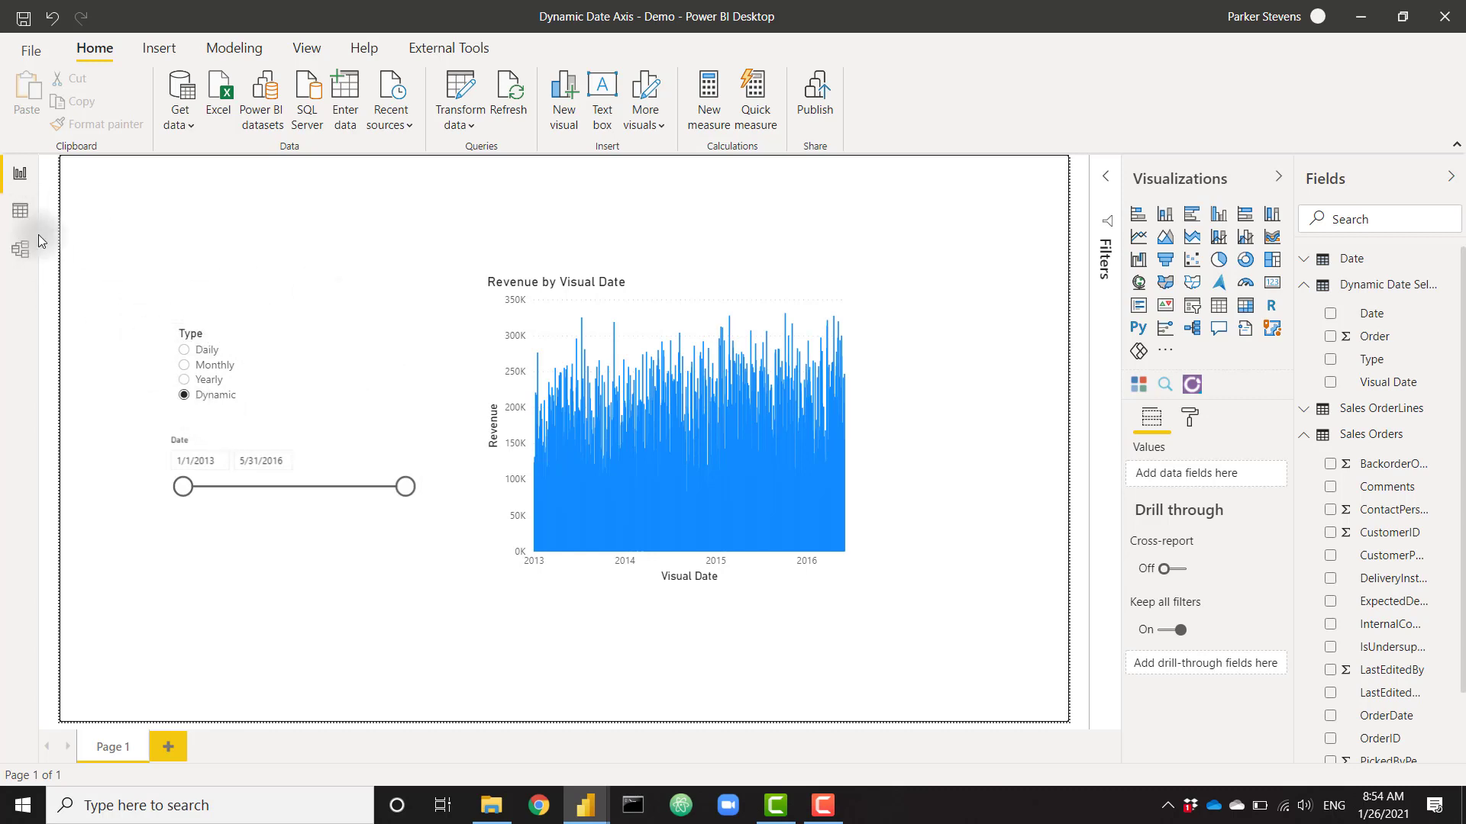
Step: Create a new table 'Slicer Selections = VALUES(Dynamic Date Selections[Type])'
left_click(19, 210)
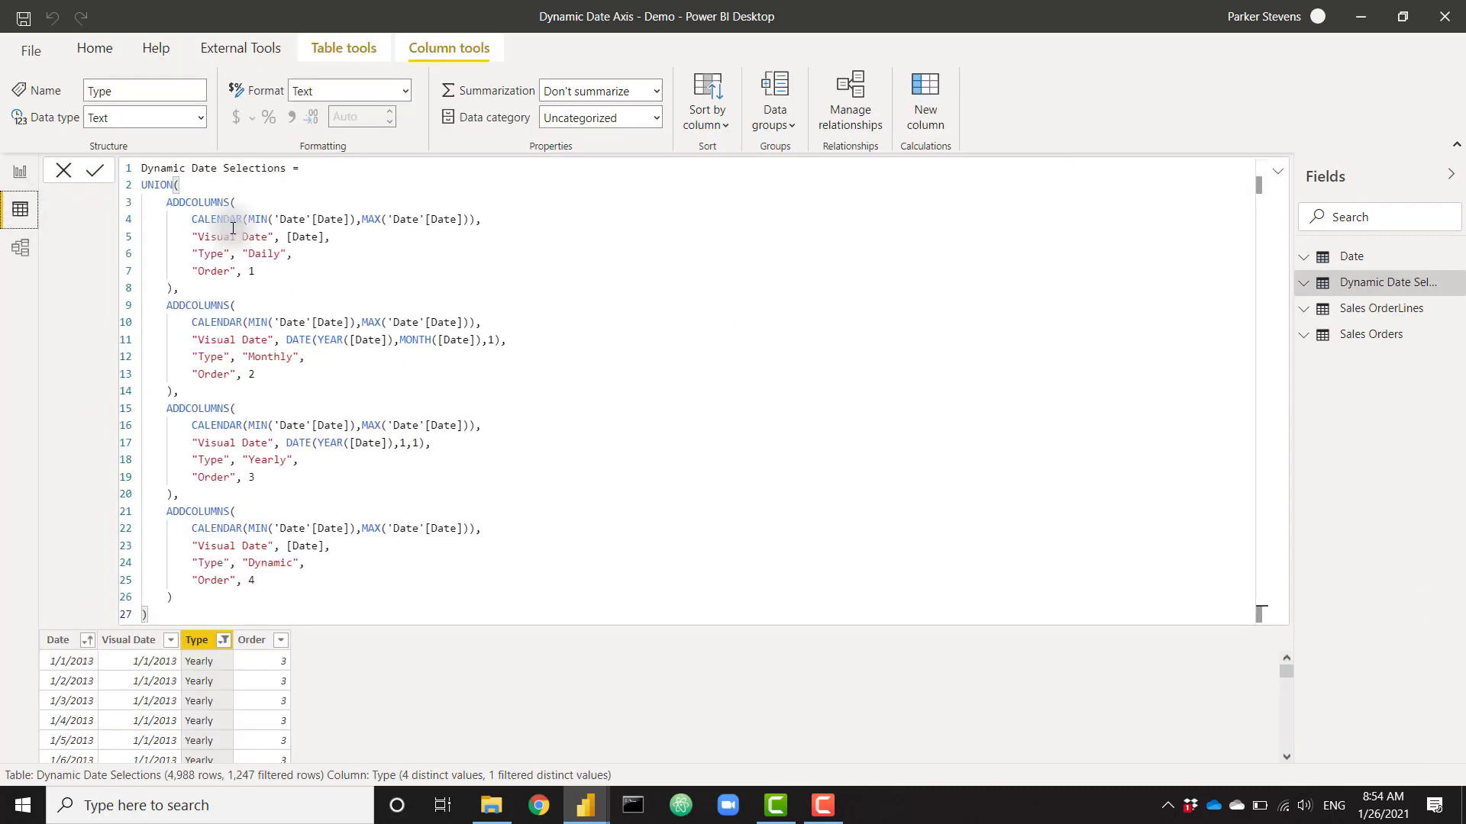
left_click(346, 46)
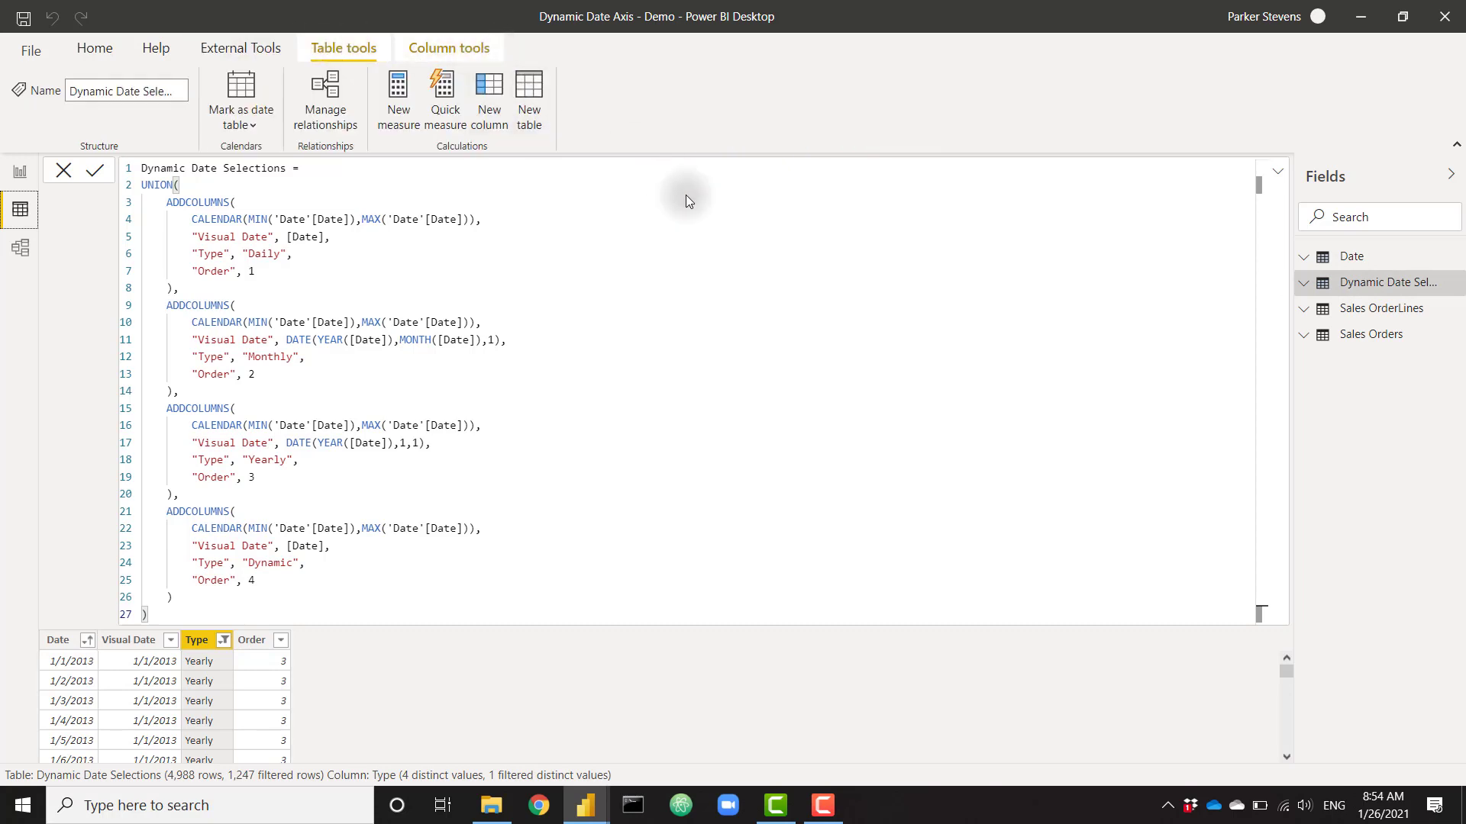
type("Slicer Selectio")
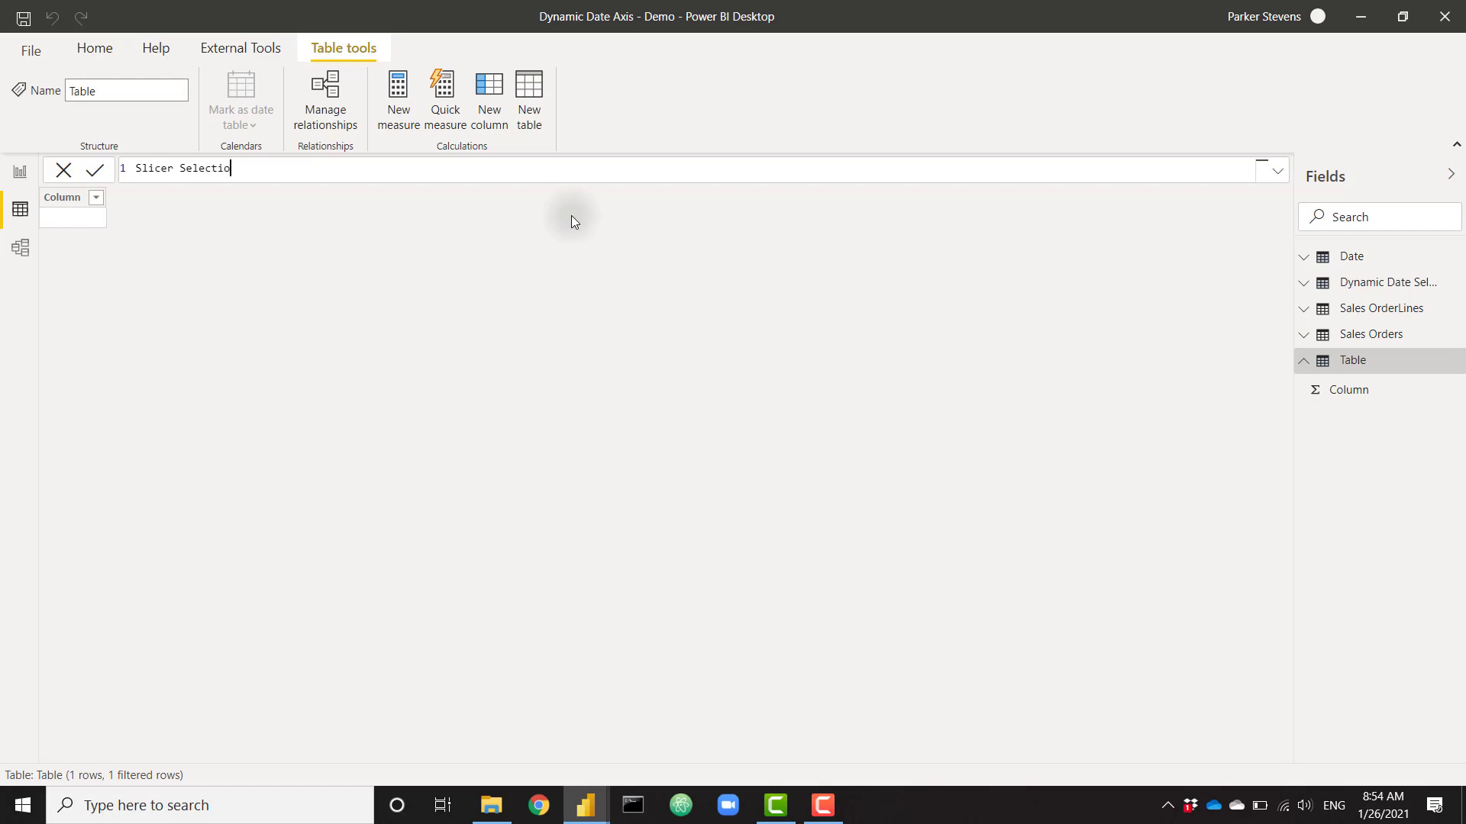
type("ns =")
key("shift+Return")
type("VAL")
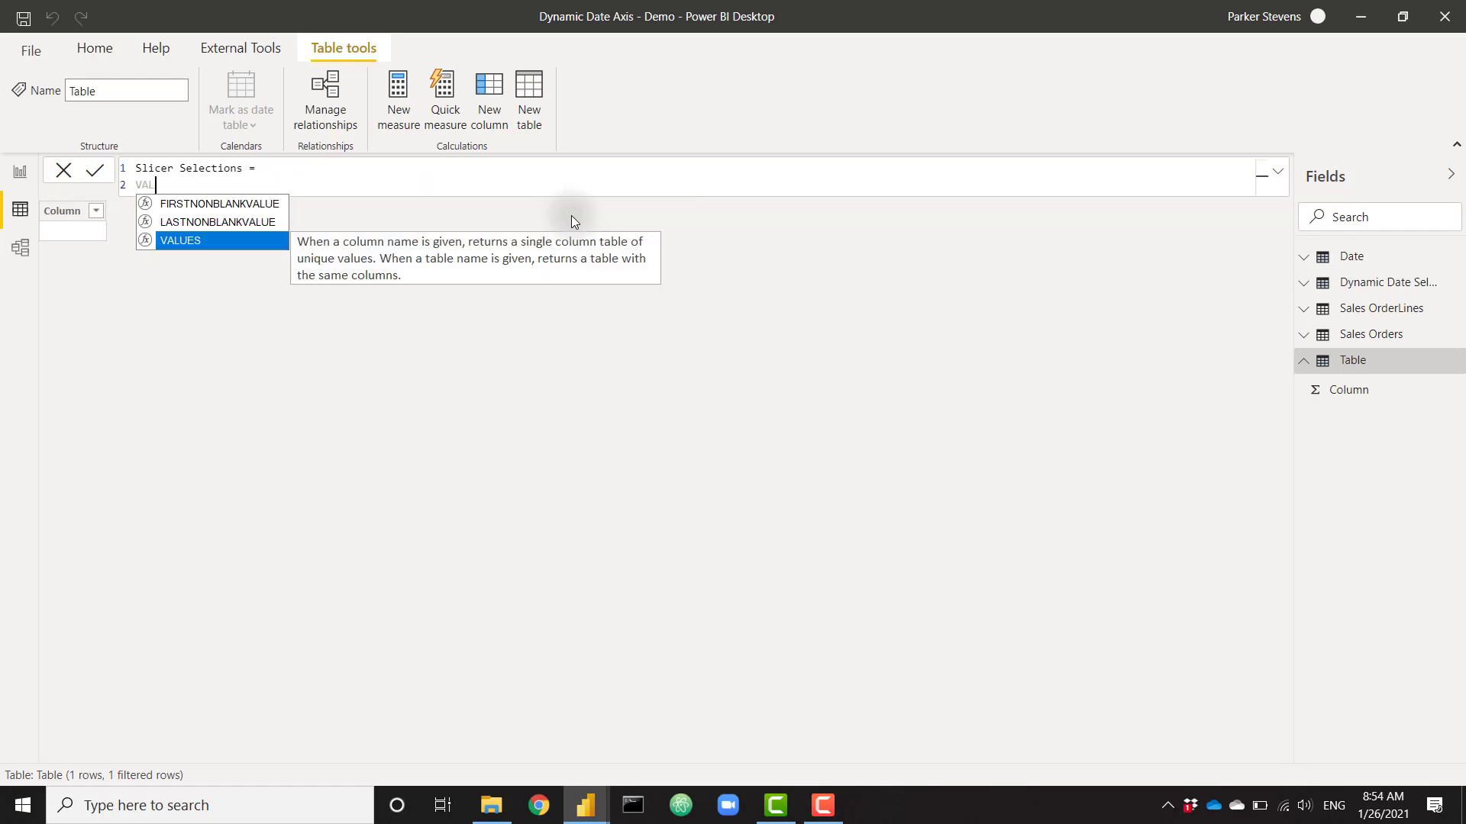
type("UES(type")
key("Tab")
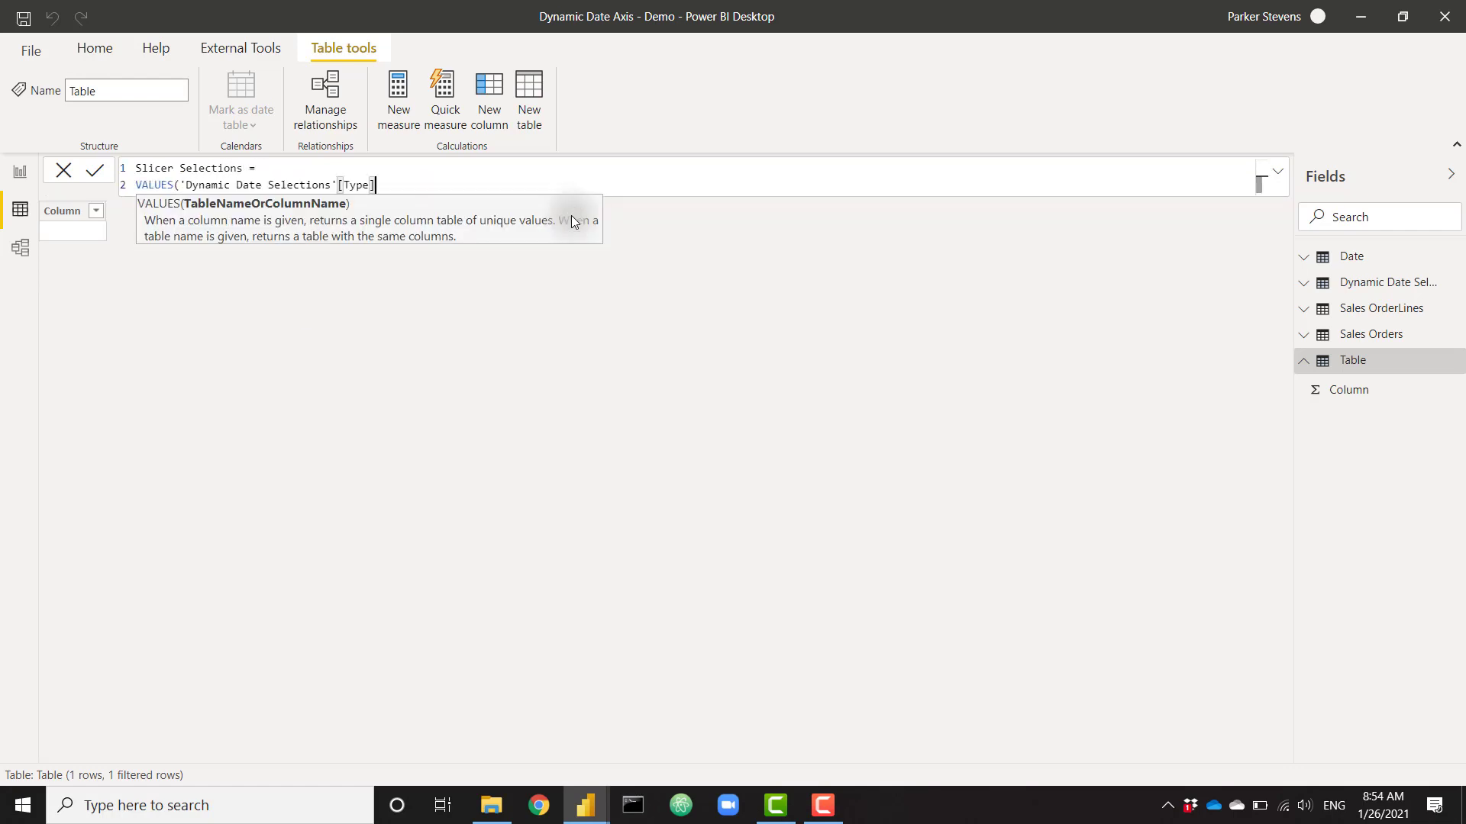
type(")")
key("Return")
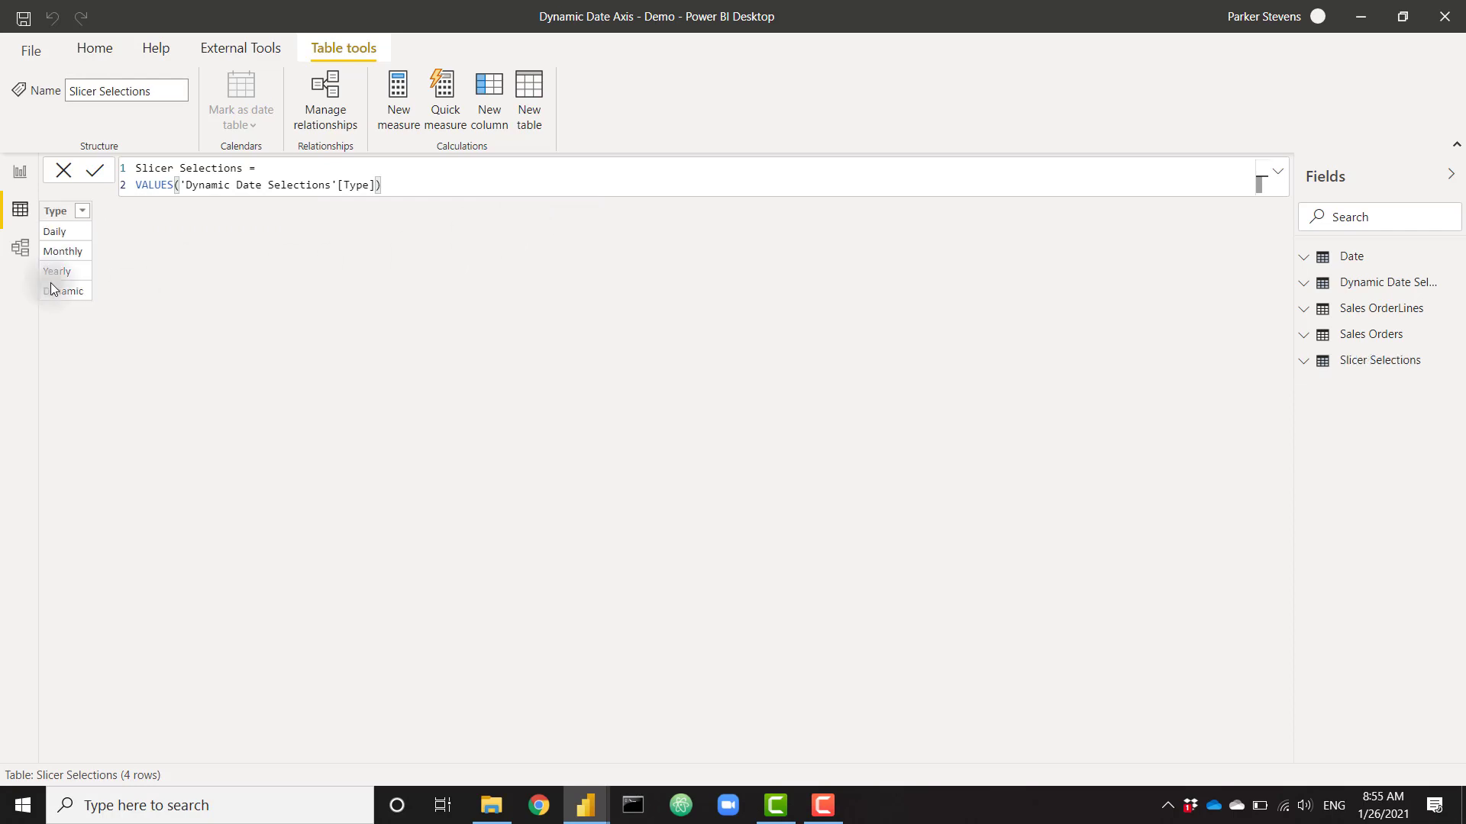
Step: Wrap the VALUES expression in ADDCOLUMNS in the Slicer Selections formula
left_click(134, 186)
type("AD")
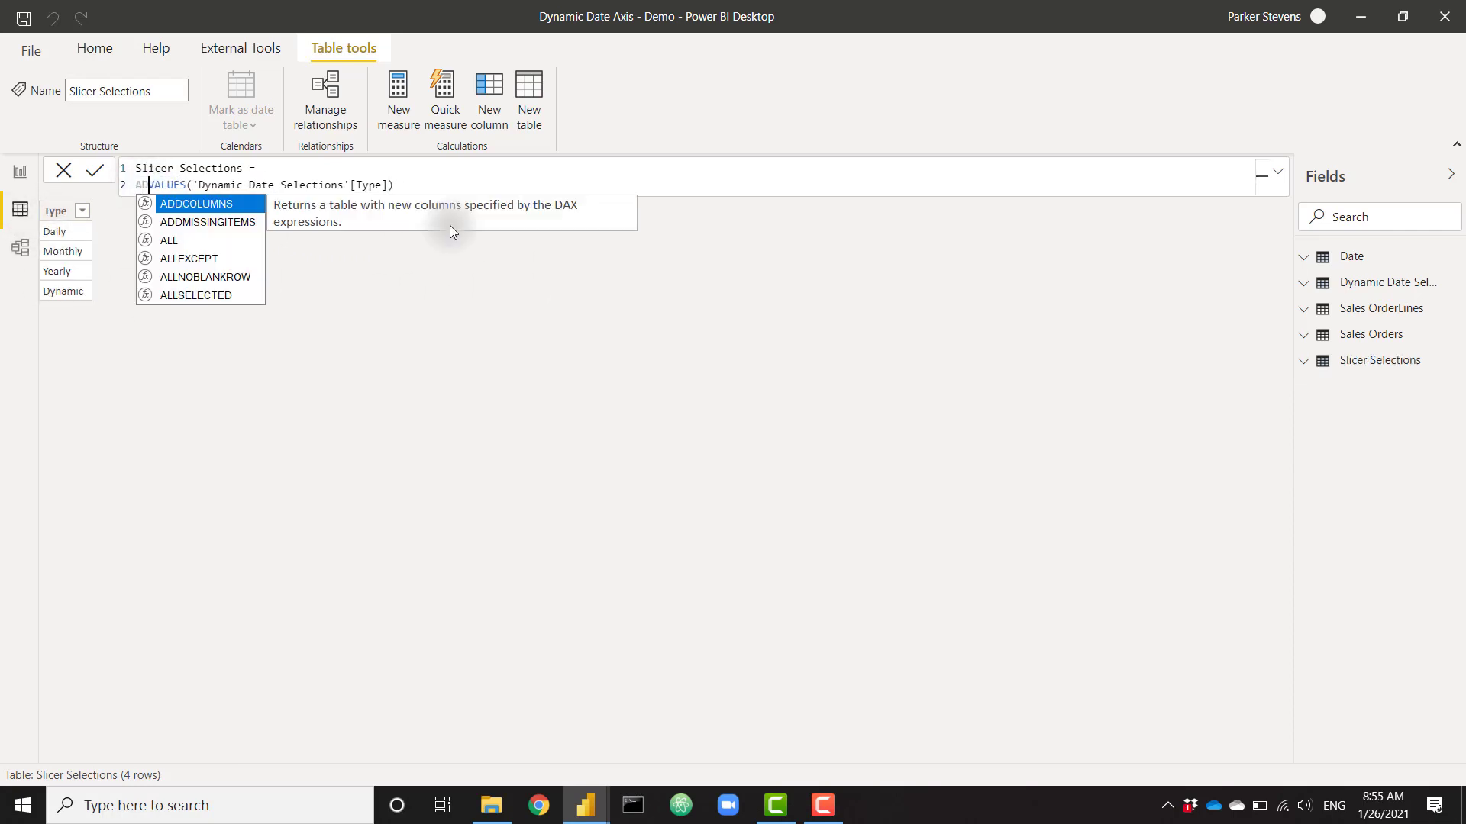
type("DCOLUMNS(")
key("Tab")
key("shift+Return")
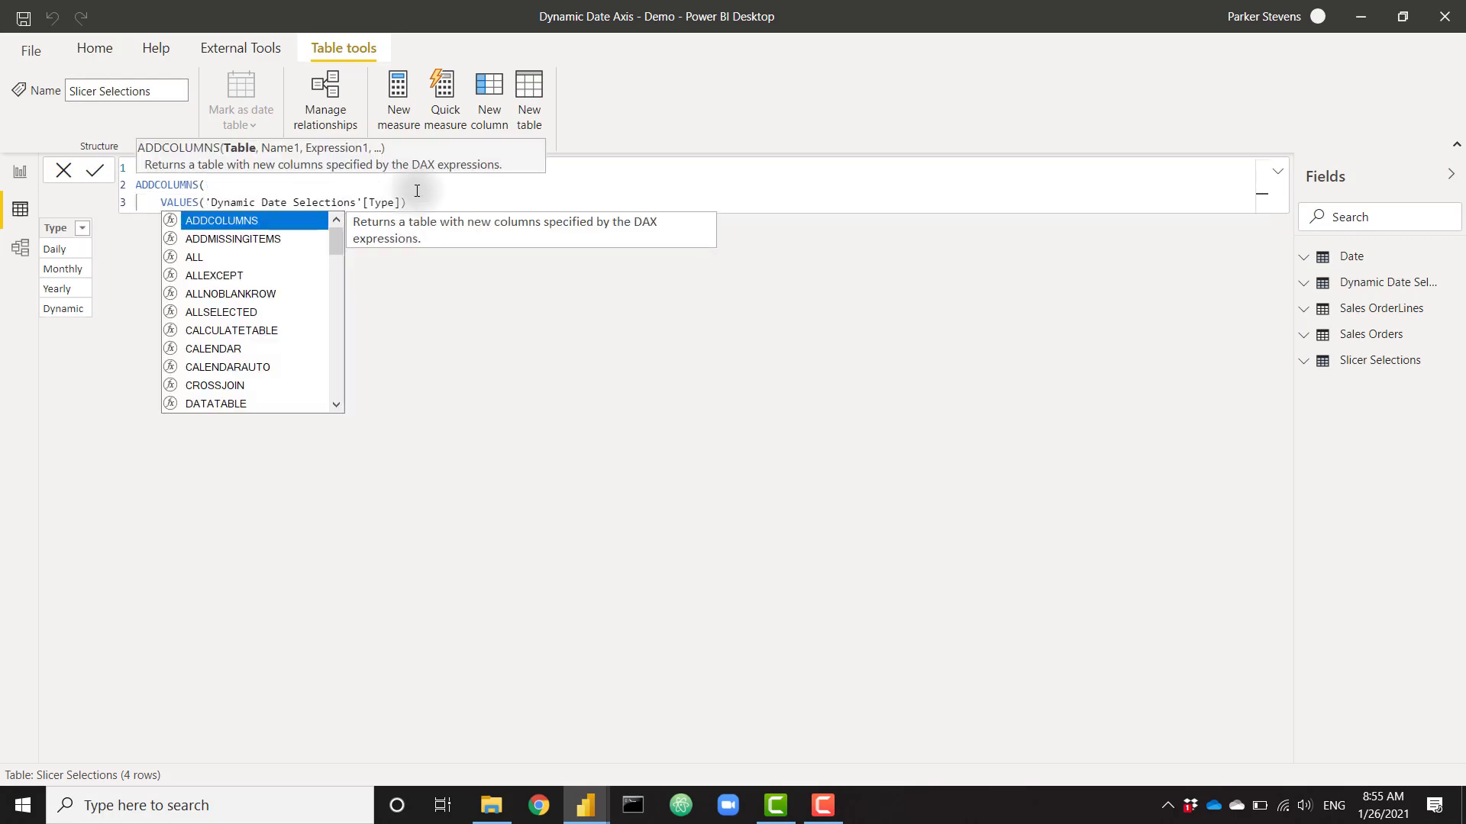
key("Escape")
key("End")
type(",")
key("shift+Return")
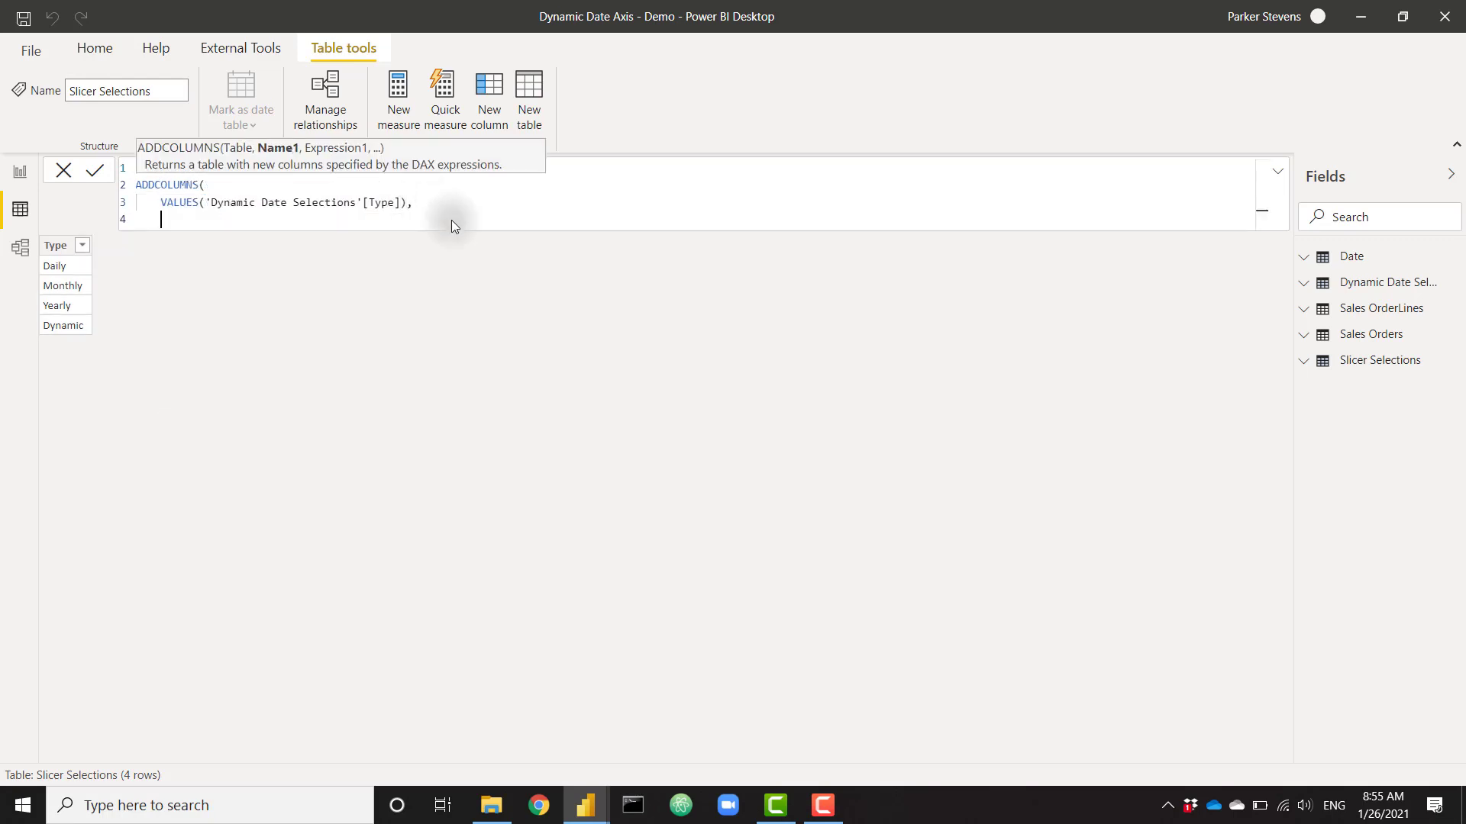
Step: Add an "Order" column using LOOKUPVALUE of Order matched on Type, and commit
type("\"Order\", LOO")
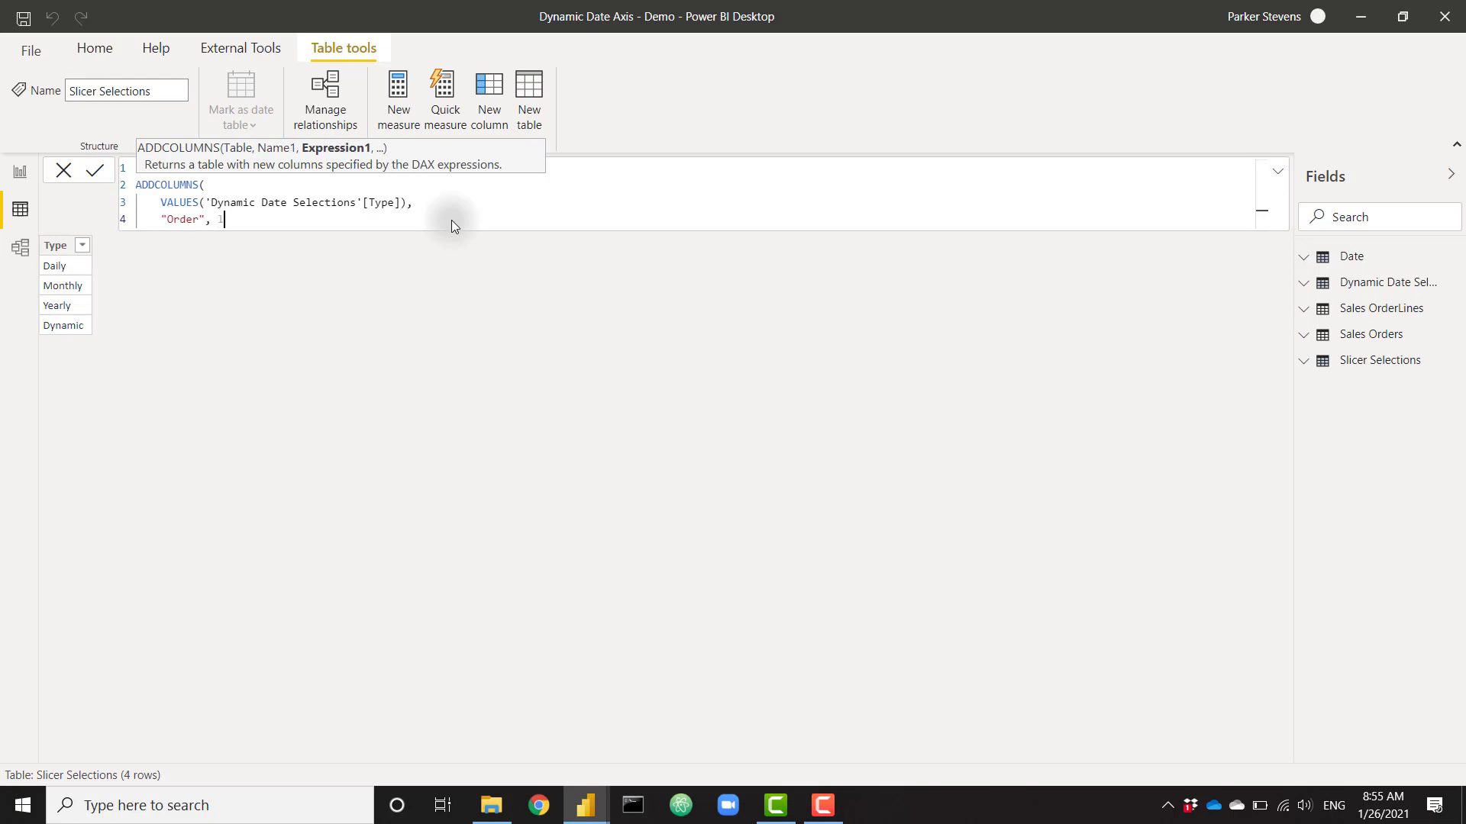
key("Tab")
type("Ord")
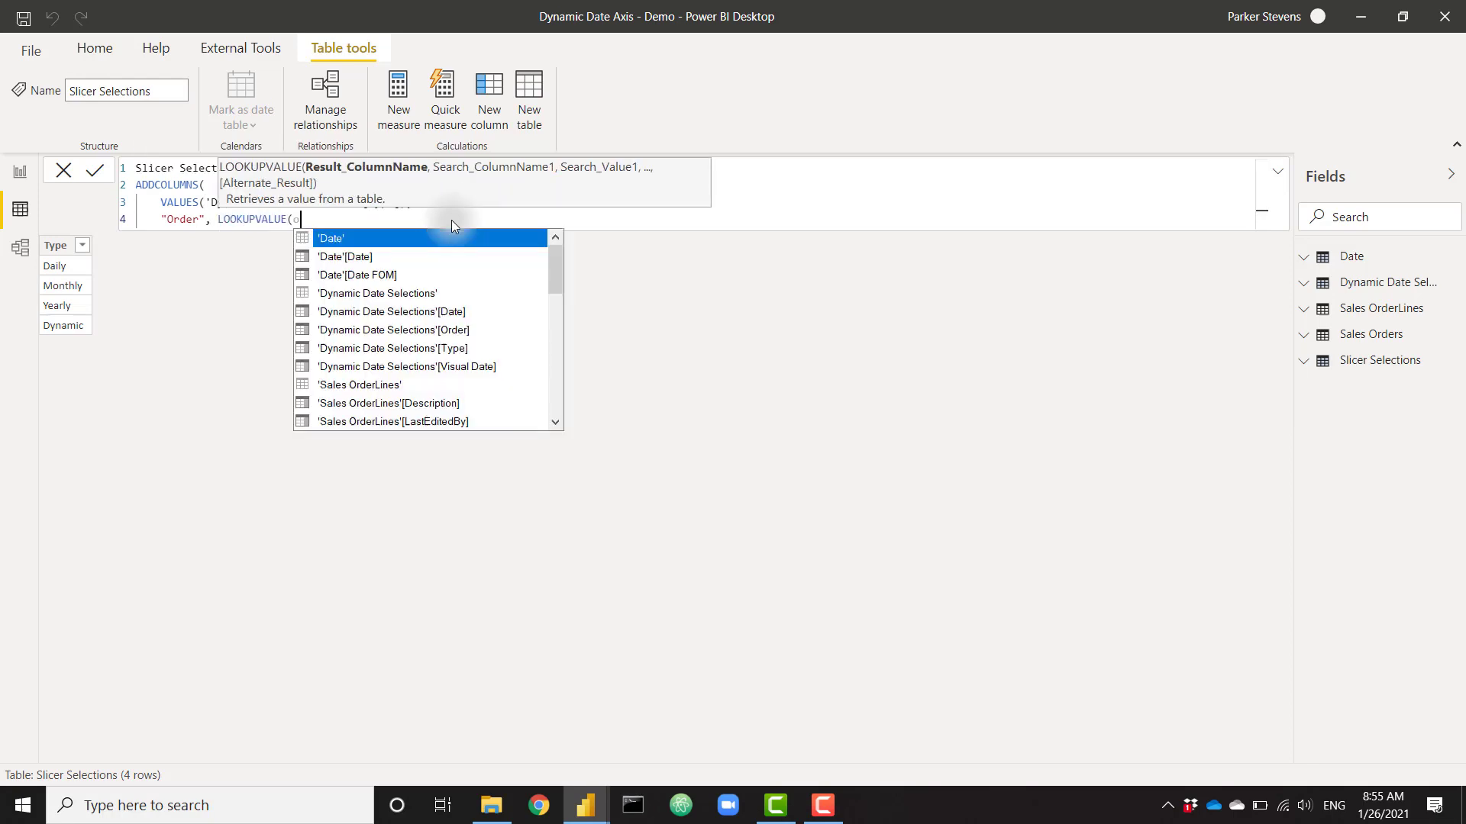
key("Tab")
type(", typ")
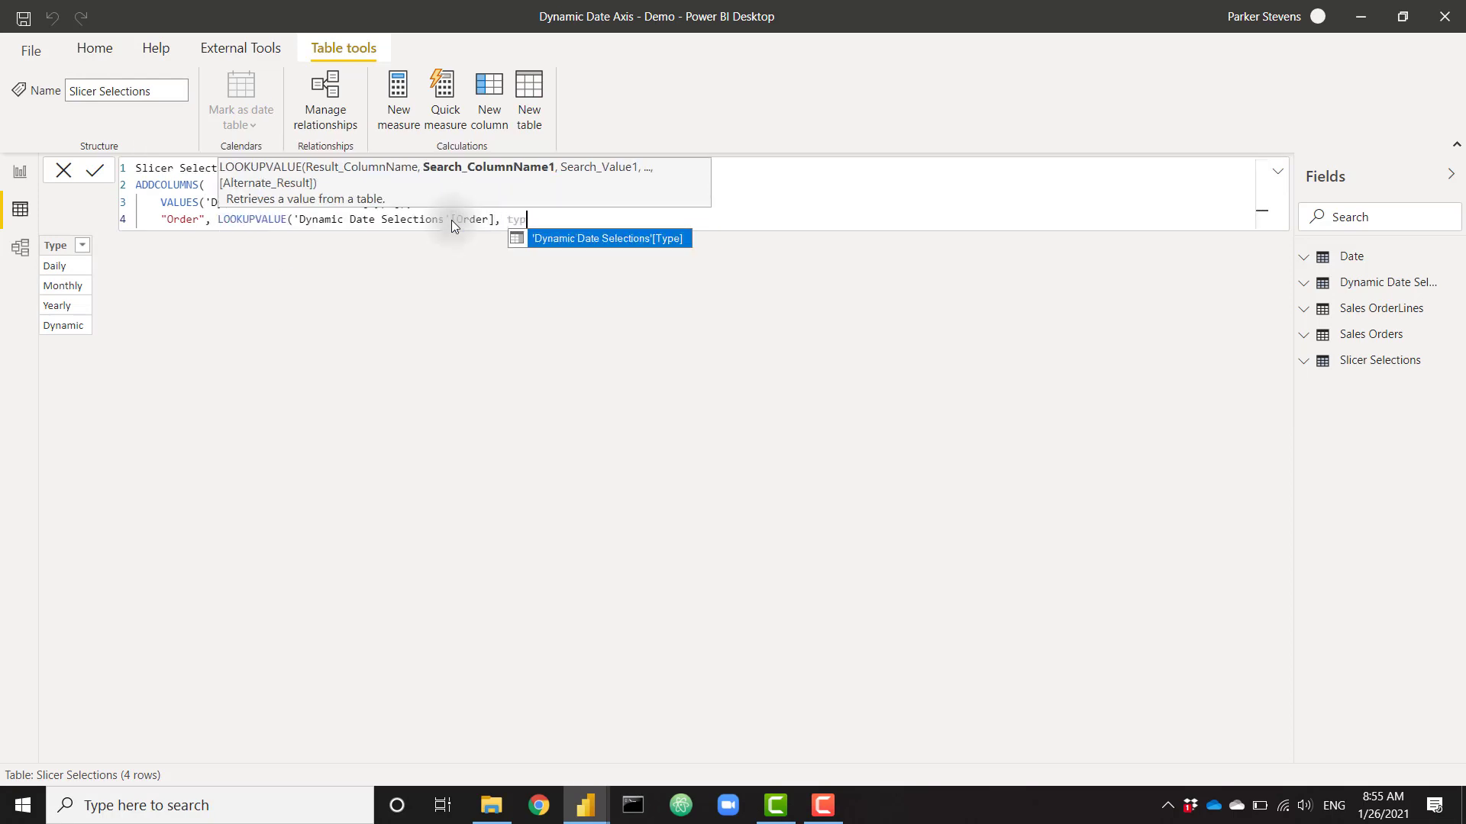
key("Tab")
type(", typ")
key("Tab")
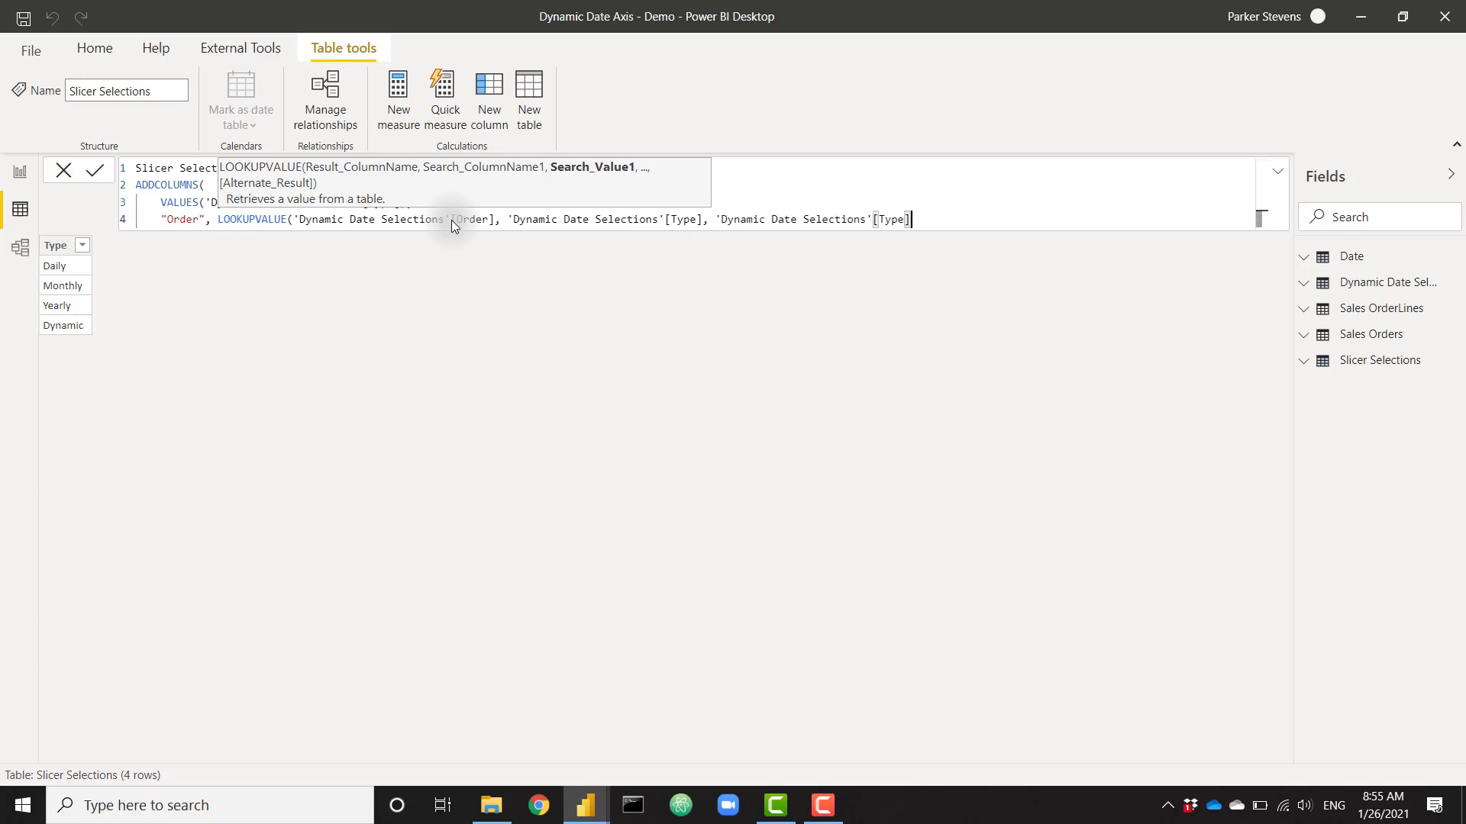
type(")")
key("shift+Return")
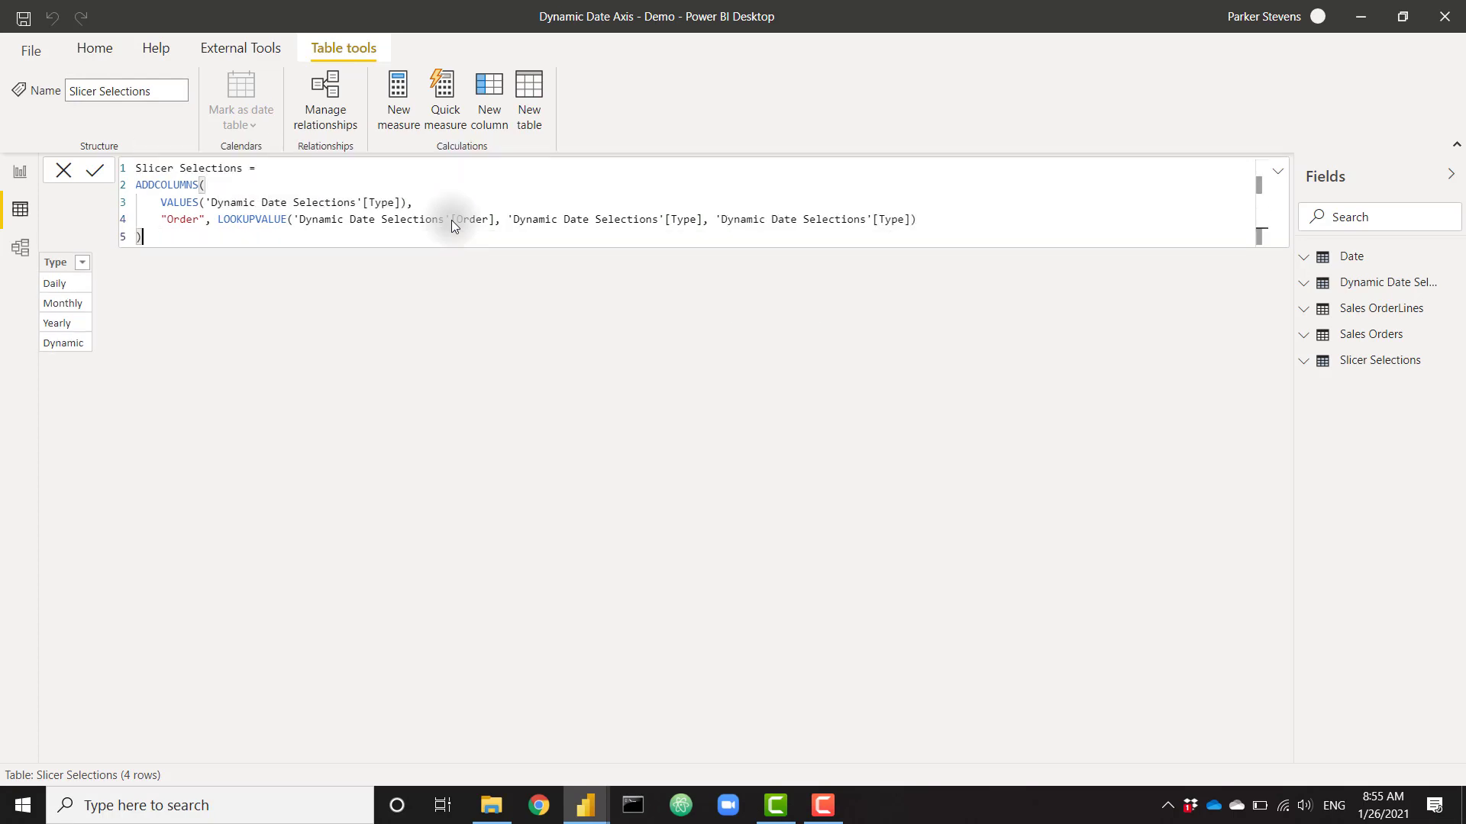
key("Return")
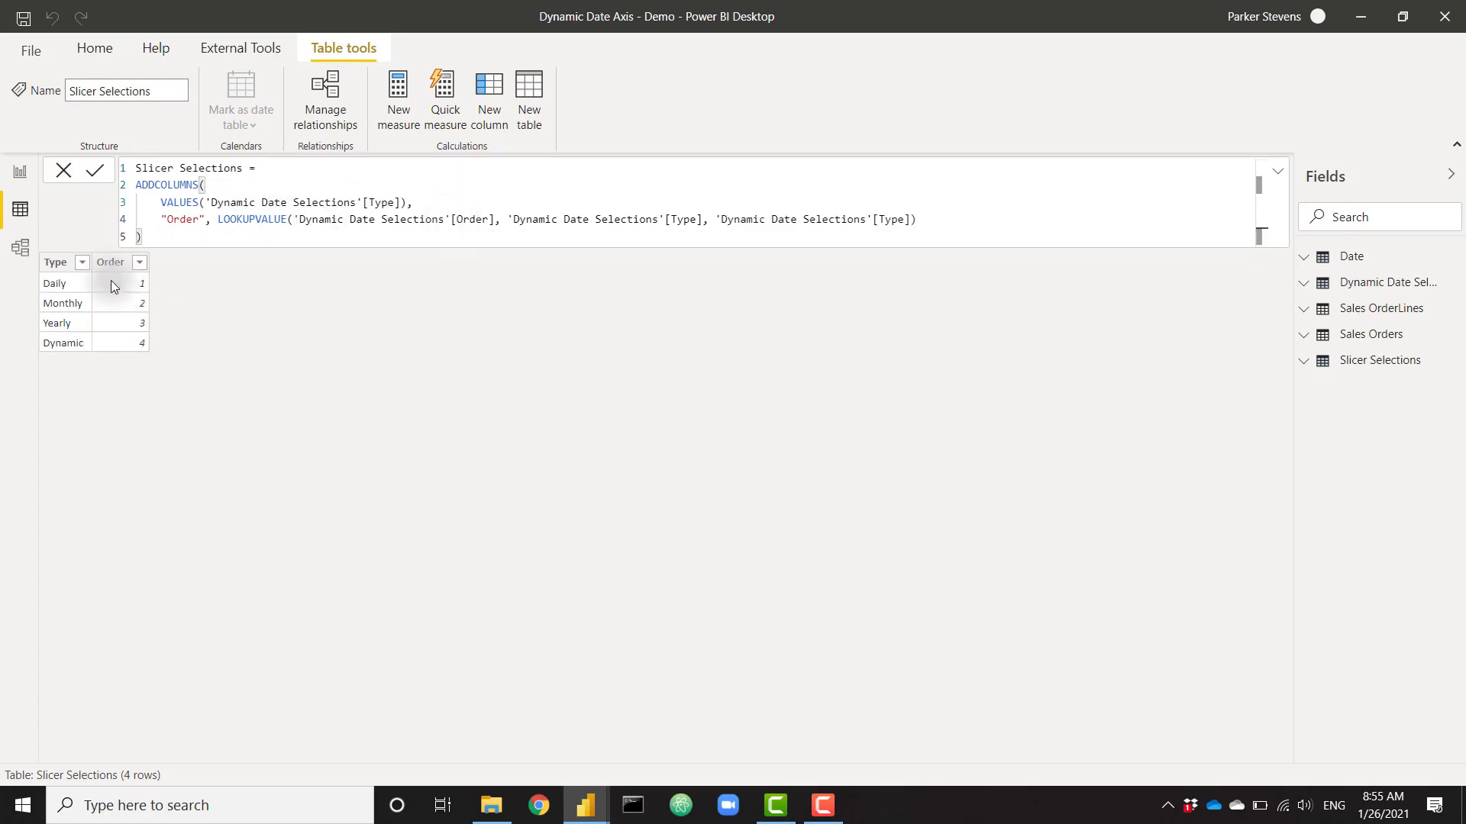
Step: Sort the Slicer Selections Type column by Order
left_click(57, 269)
left_click(707, 107)
left_click(717, 184)
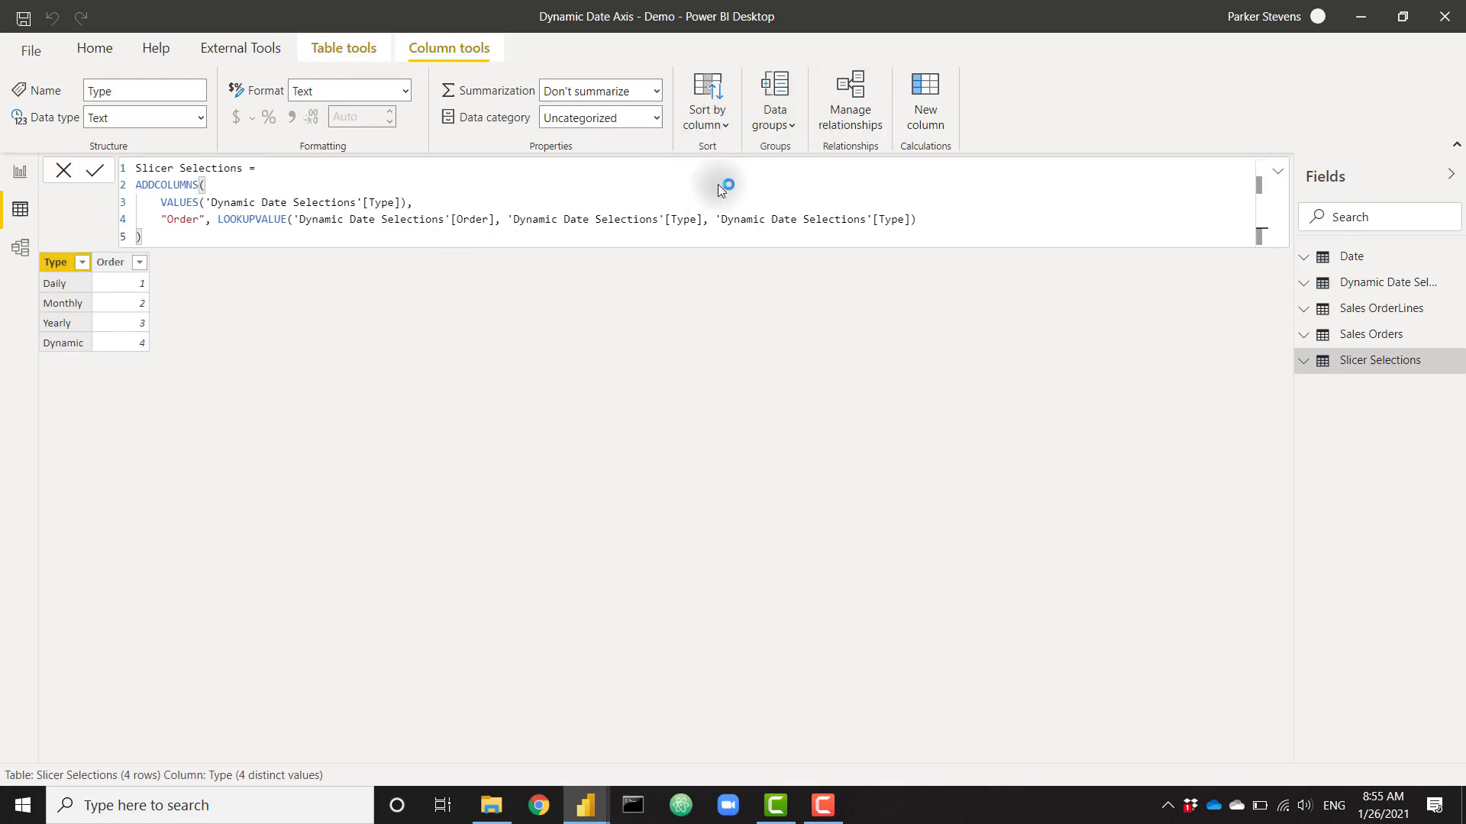
Step: Feed Slicer Selections' Type field into the Type slicer, then pick Yearly and Monthly
left_click(20, 173)
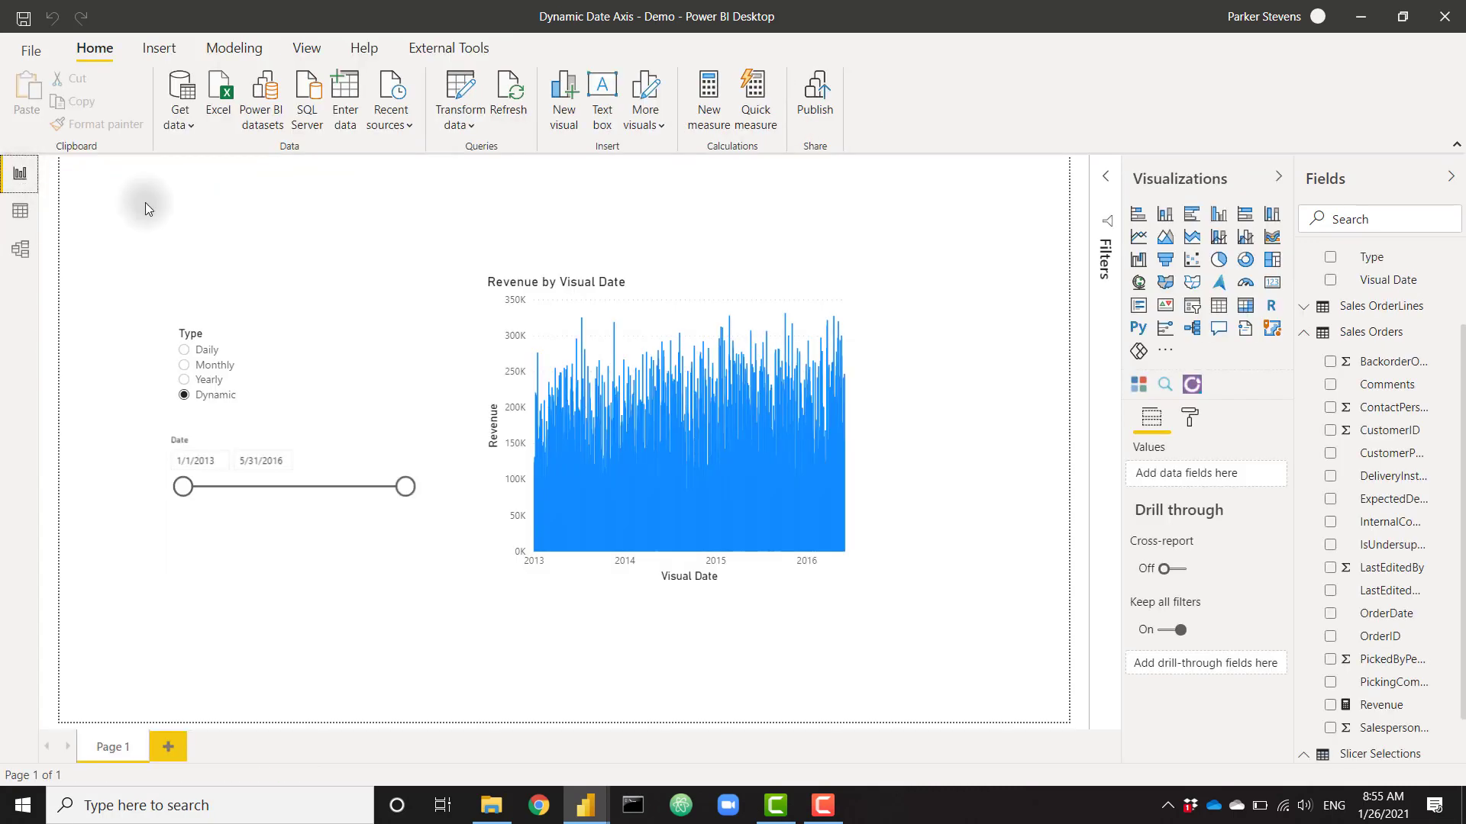
left_click(276, 330)
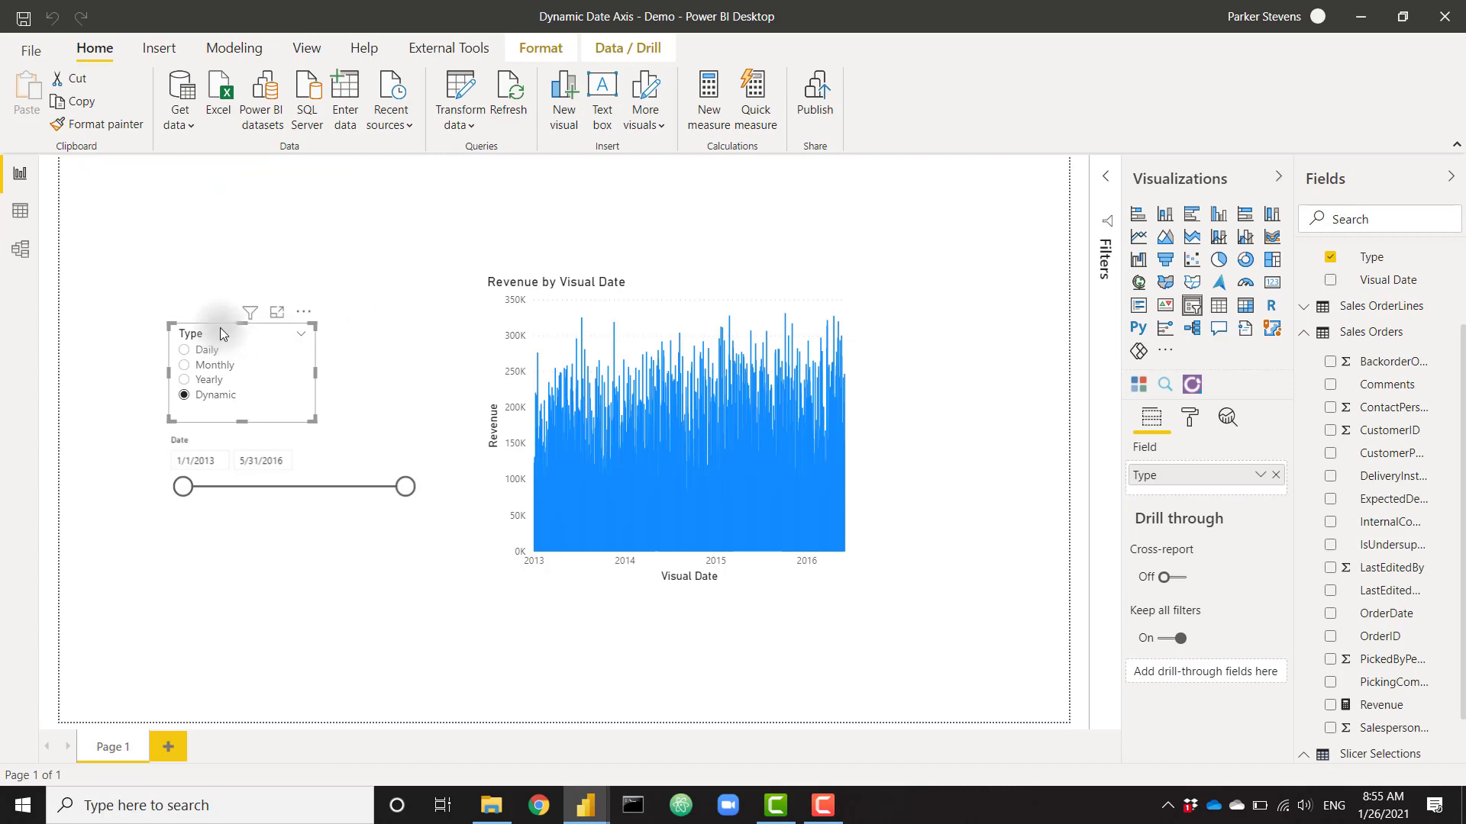
left_click(1316, 337)
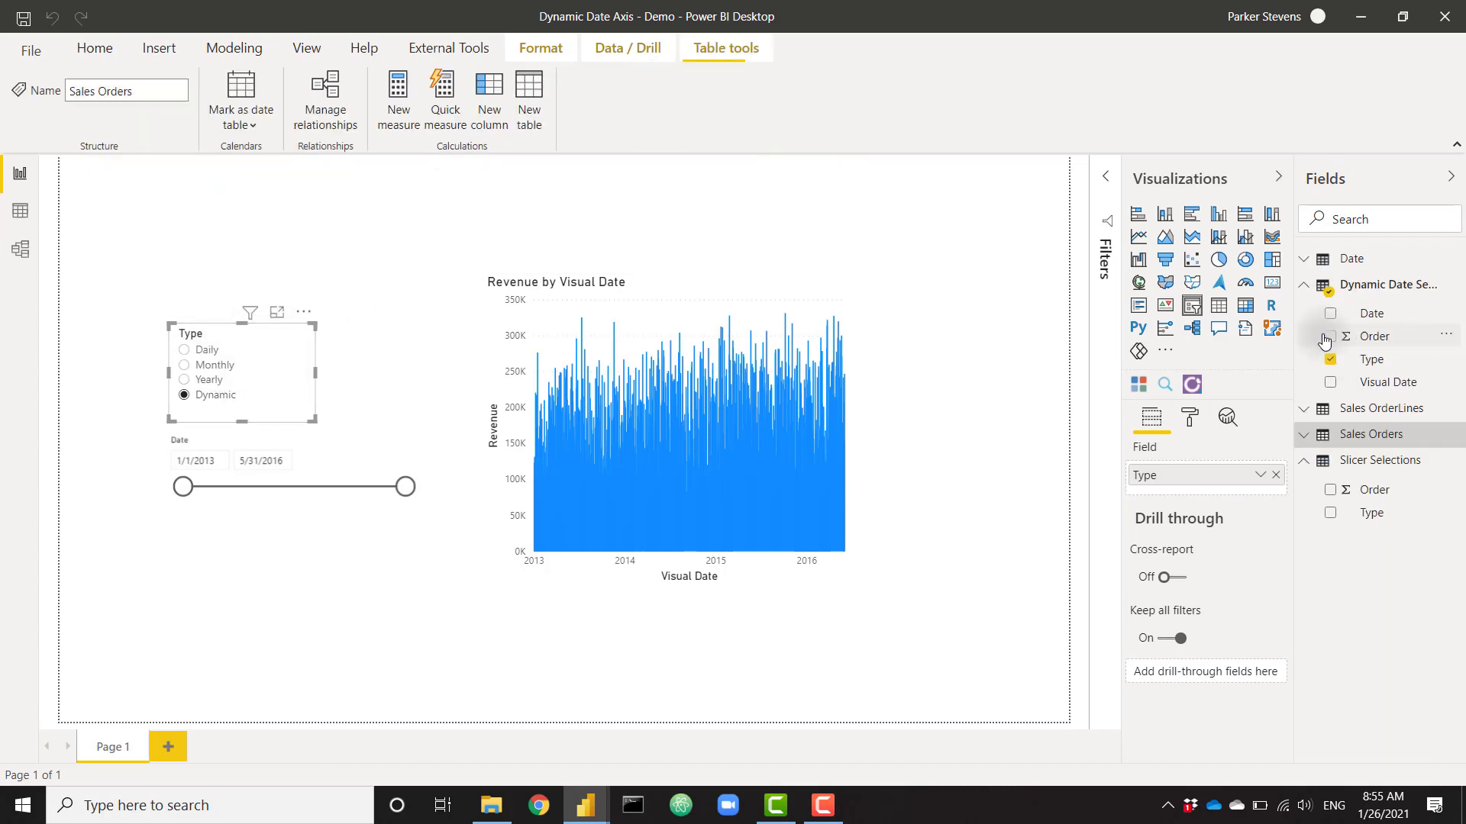
left_click(1320, 284)
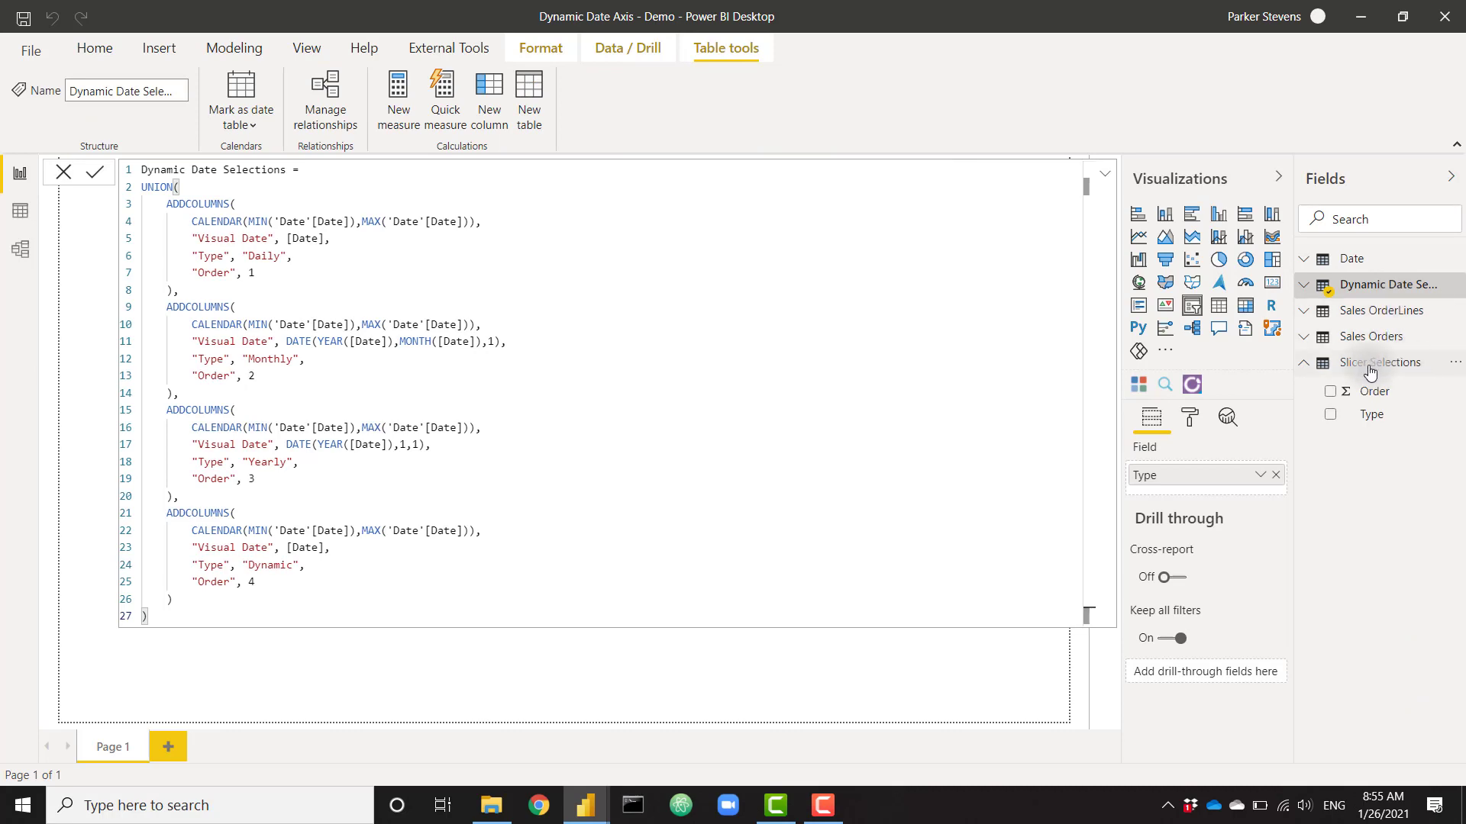
left_click_drag(1372, 413, 1261, 491)
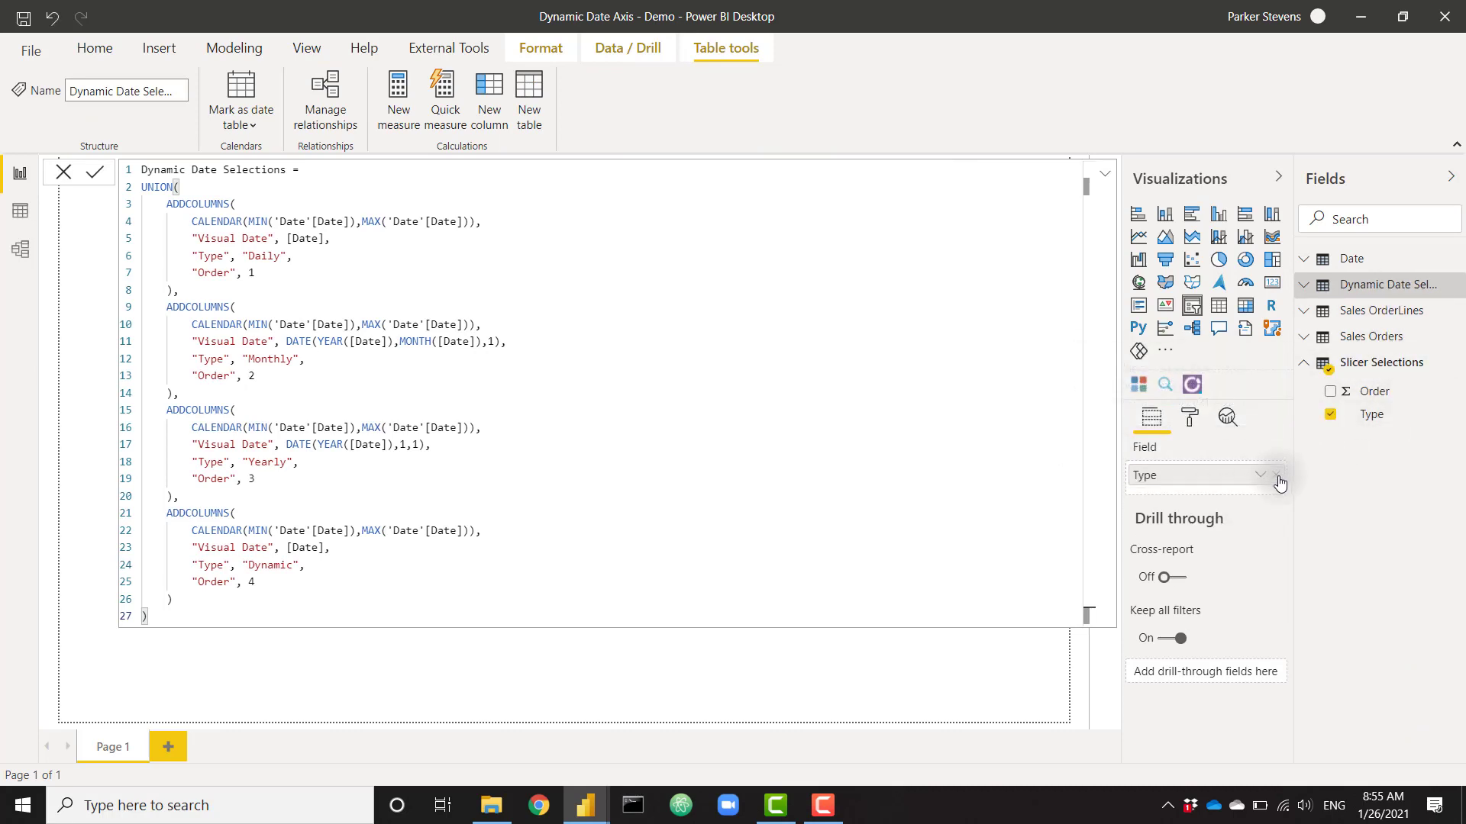
left_click(1105, 174)
left_click(207, 379)
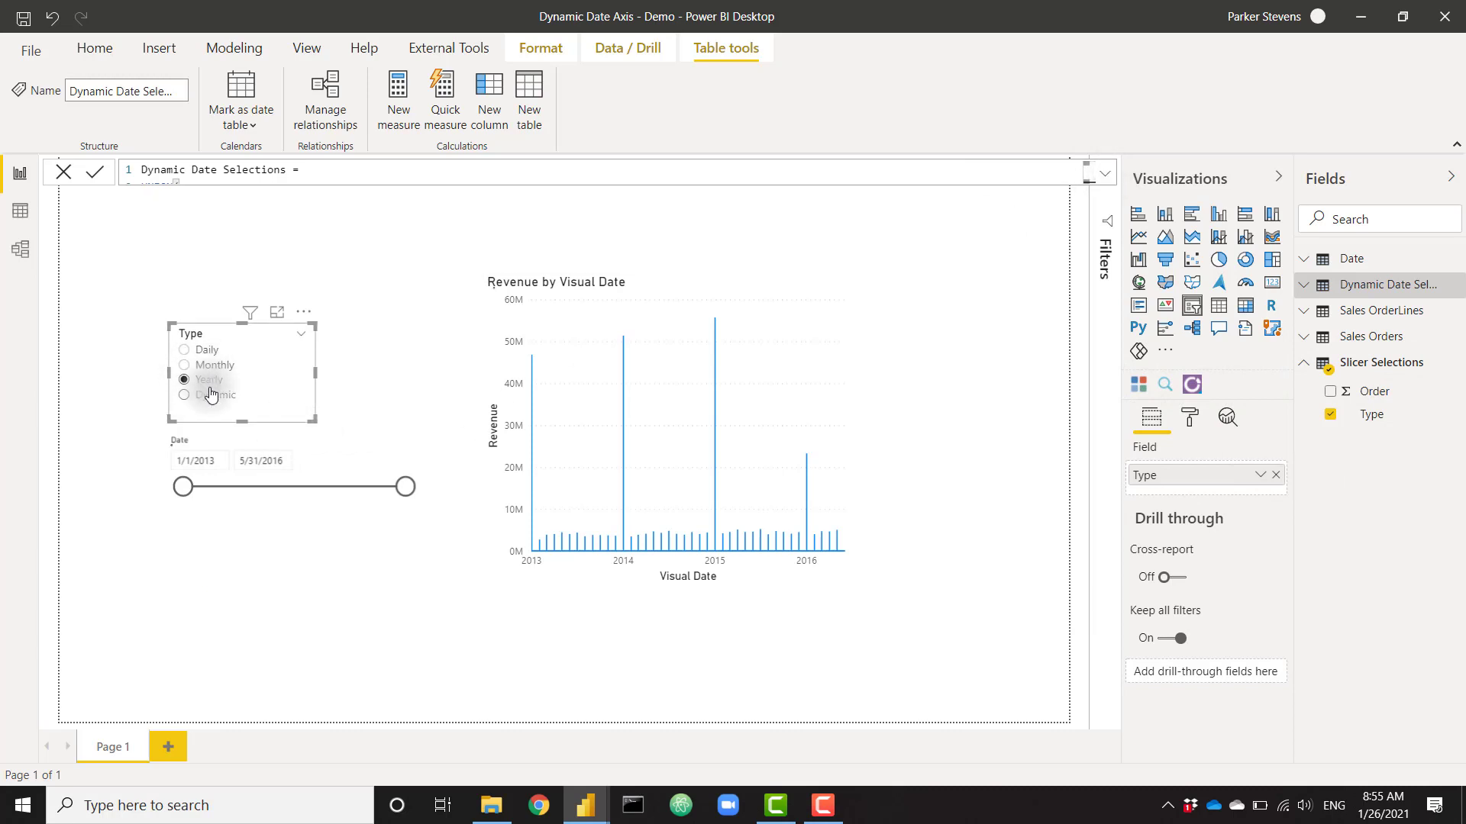
left_click(206, 365)
Step: Add a new measure to the Dynamic Date Selections table and paste the prepared Date Filter formula
left_click(1365, 290)
right_click(1368, 290)
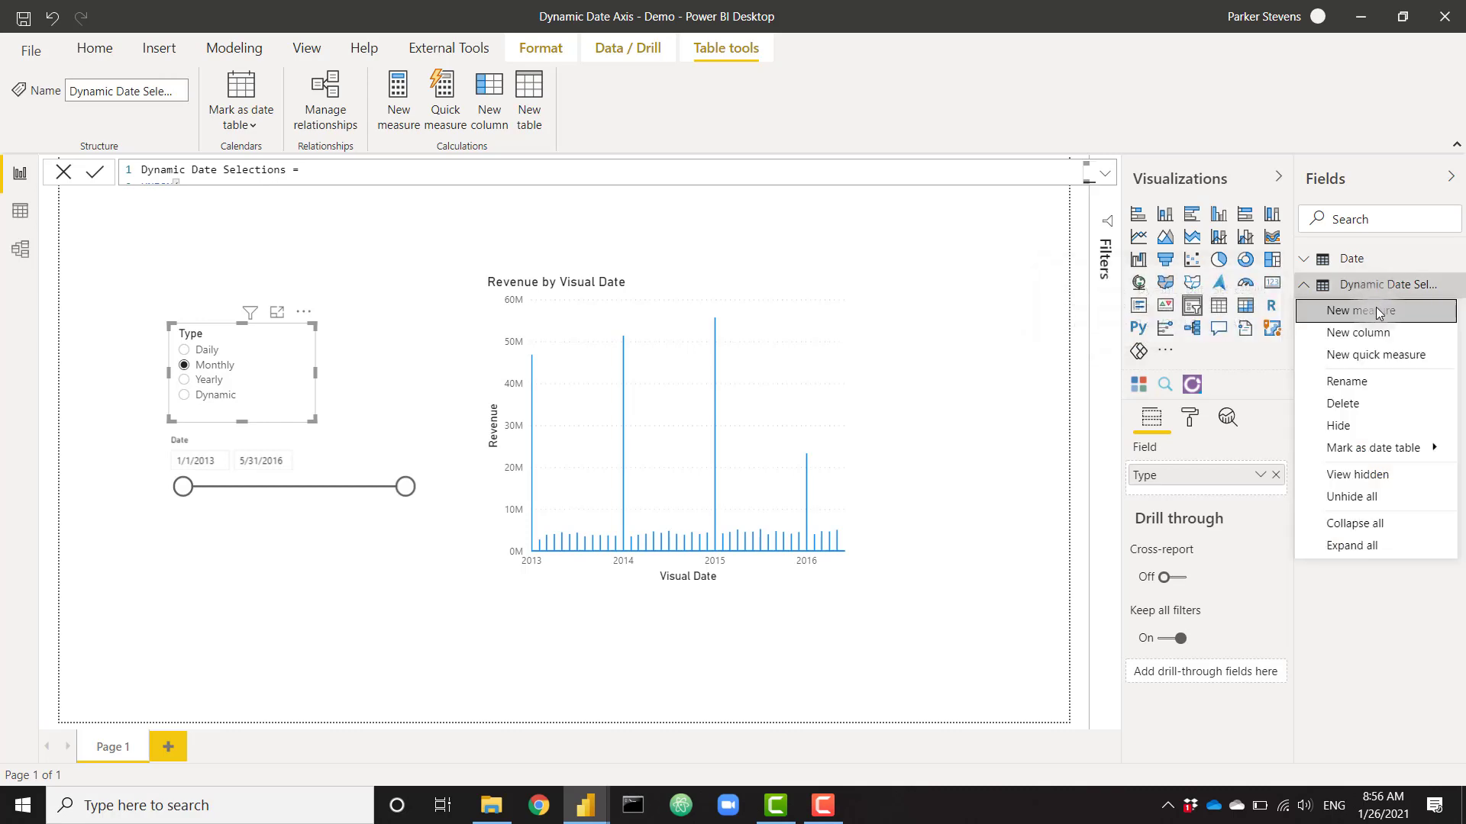
left_click(983, 296)
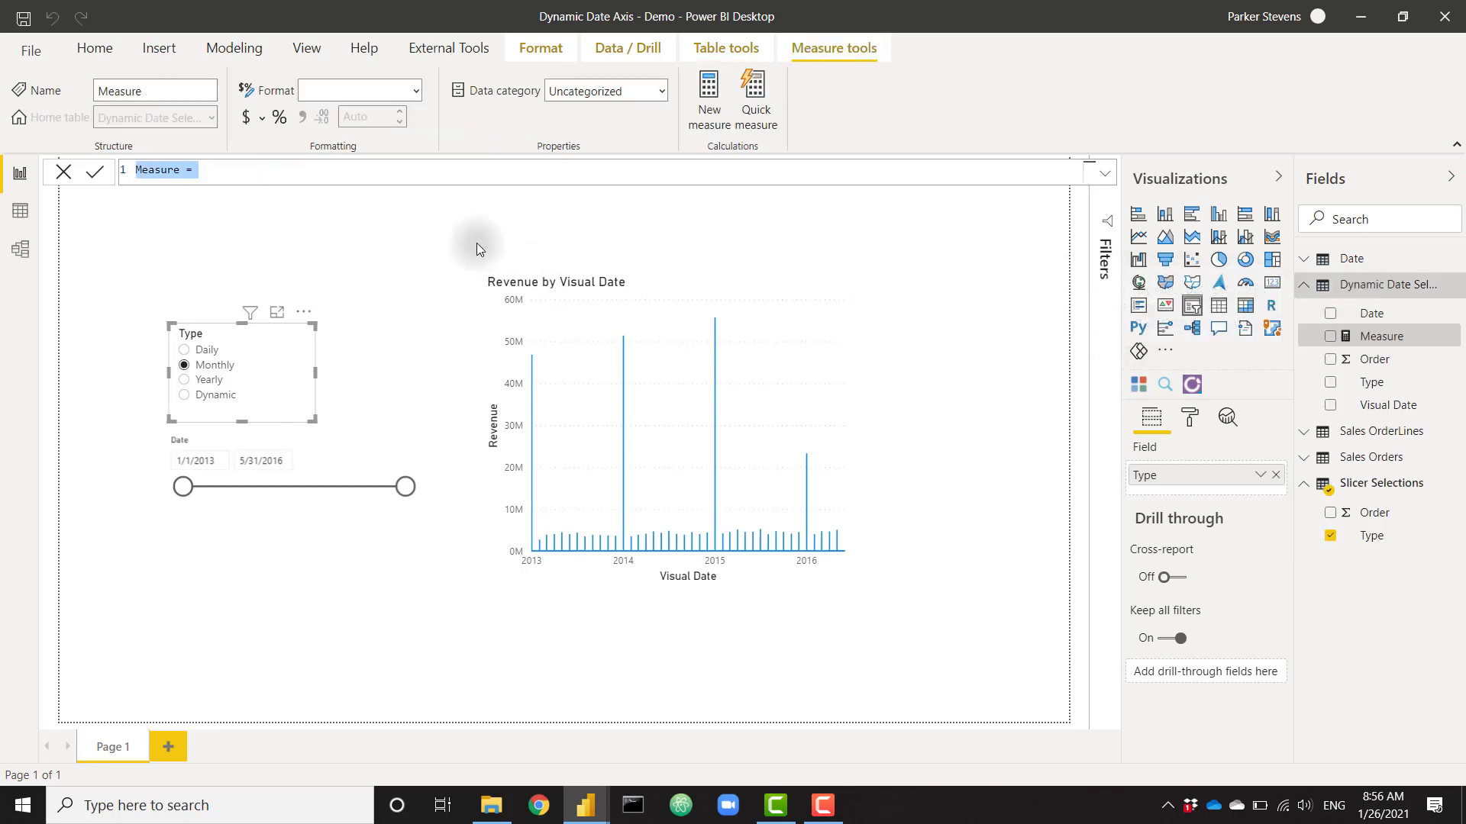
type("Date Filter = VAR SlicerSelection = SELECTEDVALUE('Slicer Selection'[Type]) VAR CurrentType = SELECTEDVALUE('Dynamic Date Scope'[Type]) VAR NumDays = DATEDIFF(MIN('Date'[Date]),MAX('Date'[Date]),DAY) RETURN SWITCH(     TRUE(),     SlicerSelection = \"Daily\" && CurrentType = \"Daily\", 1,     SlicerSelection = \"Monthly\" && CurrentType = \"Monthly\", 1,     SlicerSelection = \"Yearly\" && CurrentType = \"Yearly\", 1,     SlicerSelection = \"Dynamic\" && NumDays <= 90 && CurrentType = \"Daily\", 1,     SlicerSelection = \"Dynamic\" && NumDays > 90 && NumDays <= 729 && CurrentType = \"Monthly\", 1,     SlicerSelection = \"Dynamic\" && NumDays >= 730 && CurrentType = \"Yearly\", 1,     0 )")
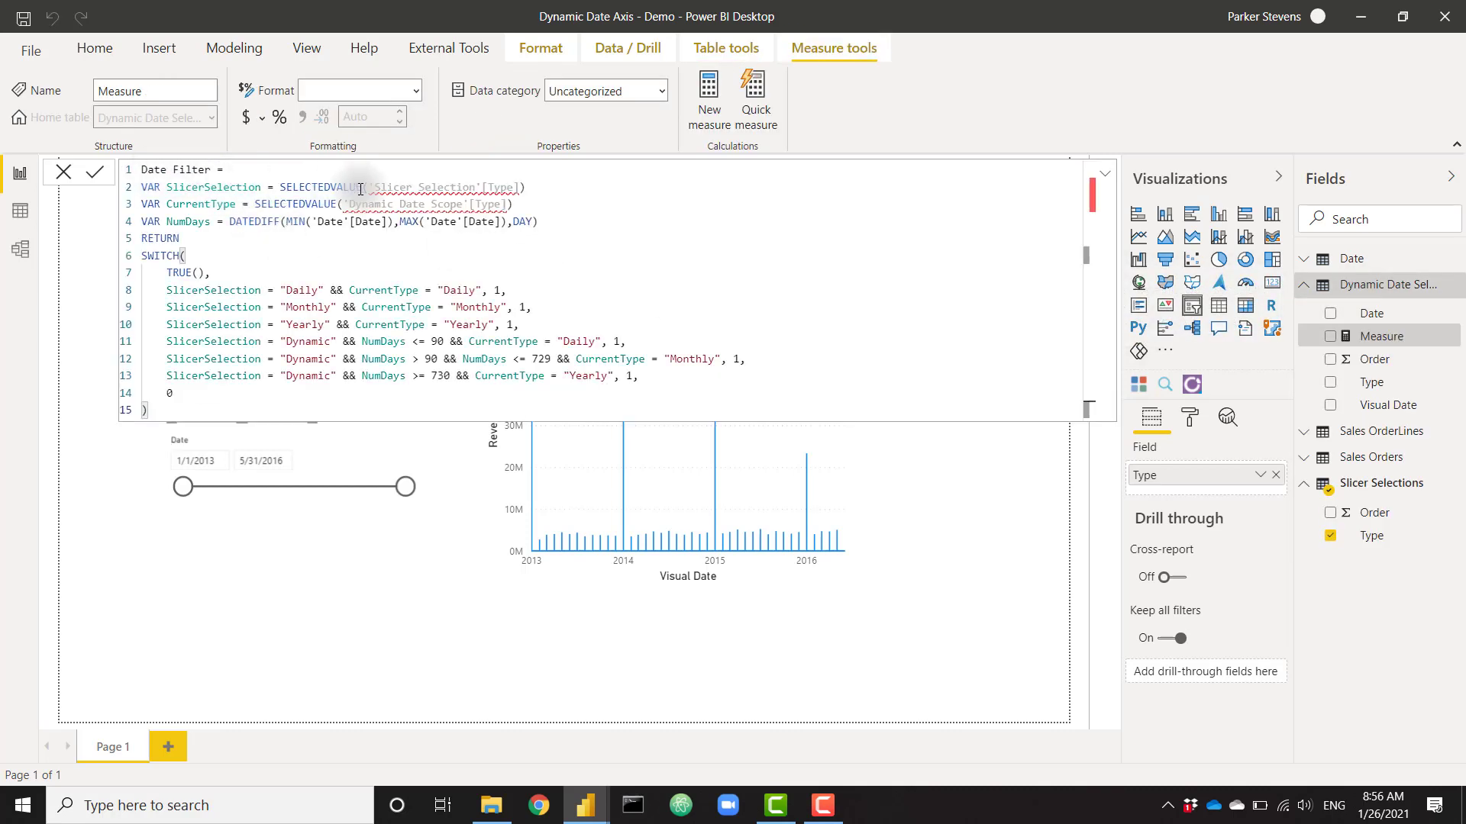
Step: Correct the Slicer Selection name and the Dynamic Date Scope table reference on line 3
left_click(474, 189)
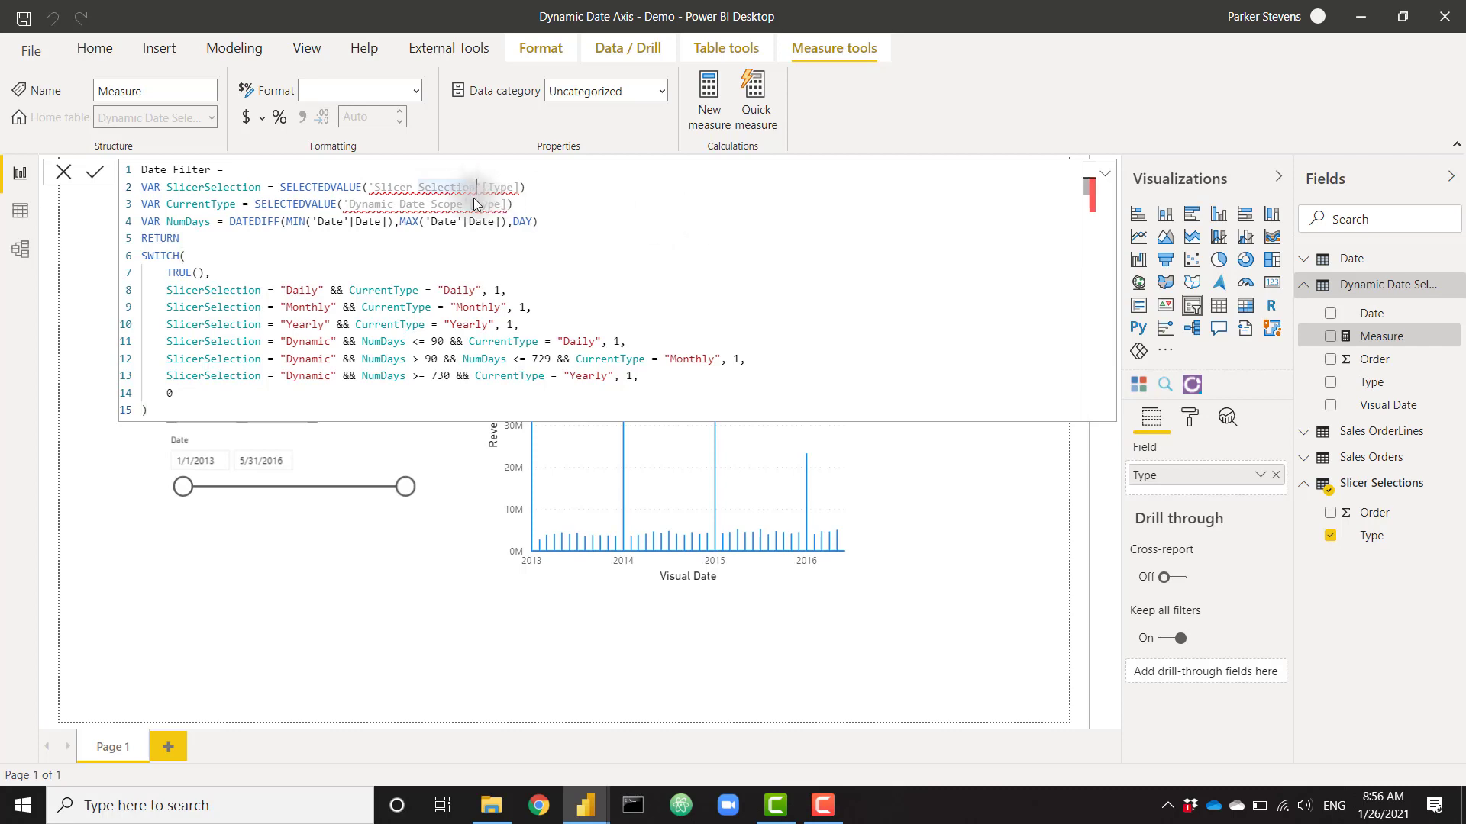
type("s")
left_click(577, 220)
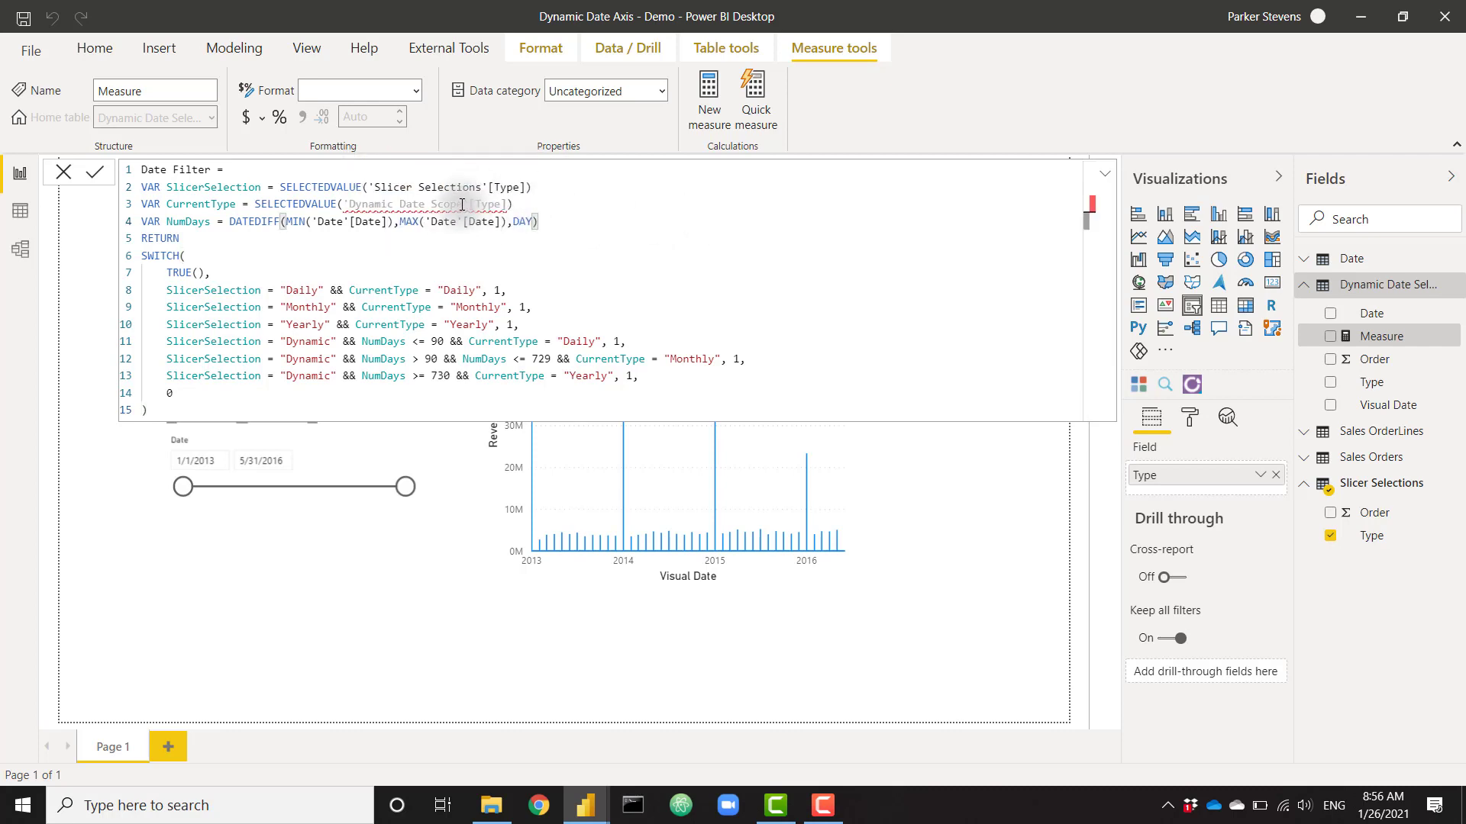
key("BackSpace")
key("BackSpace")
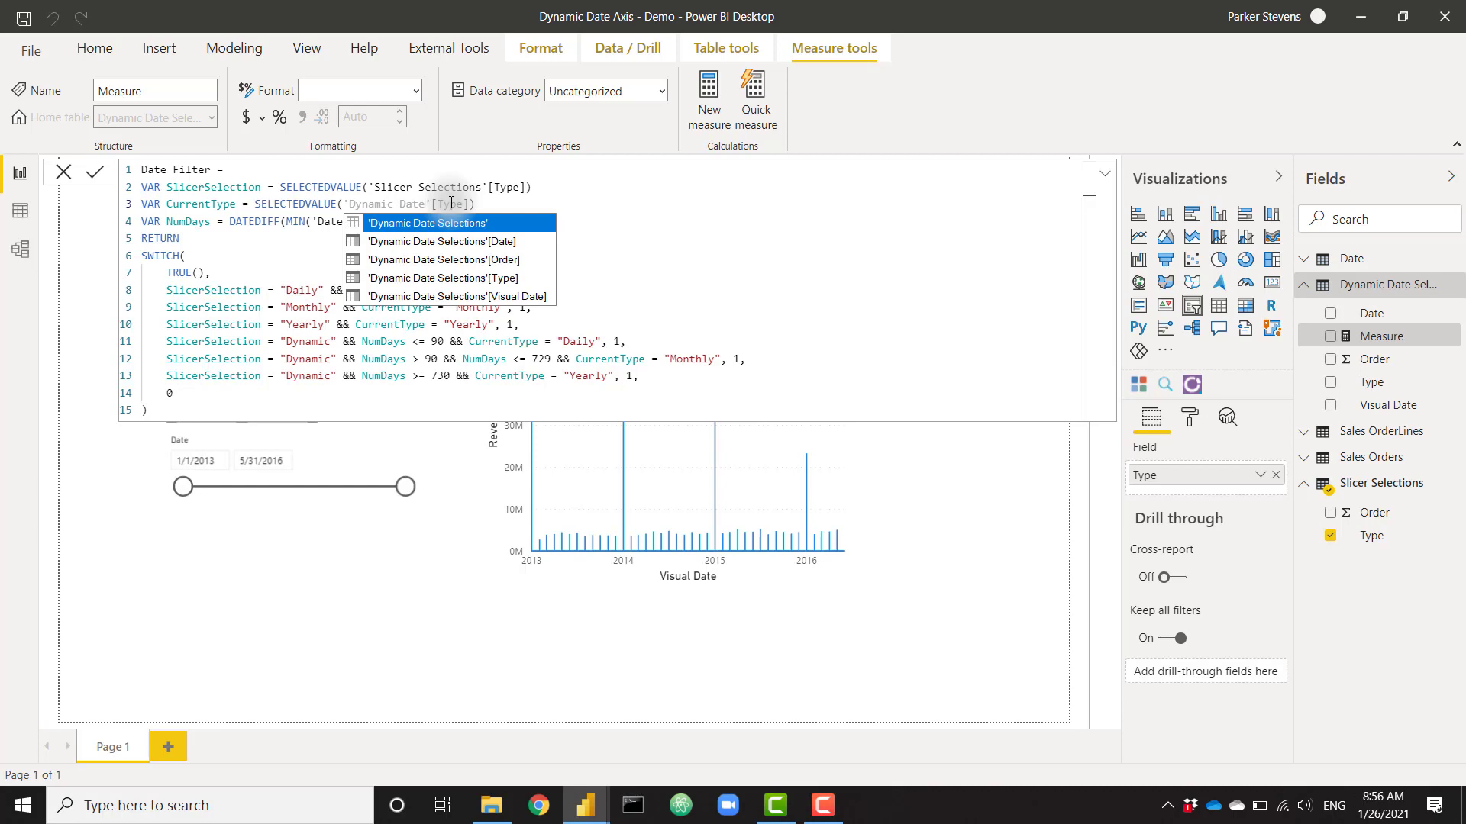
left_click(650, 258)
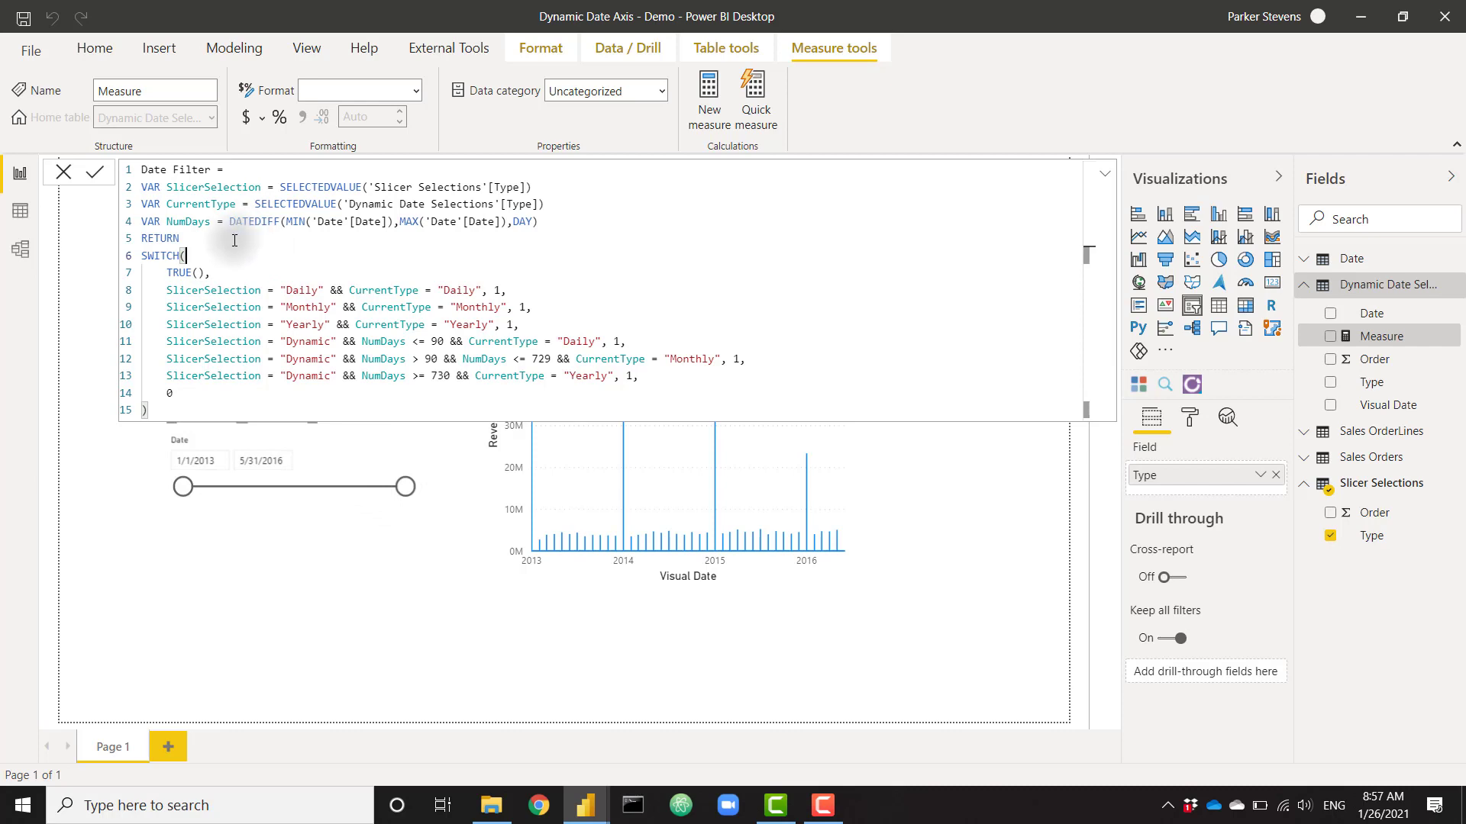
Step: Comment out the three Dynamic rule lines (11–13) and commit the Date Filter measure
key("Down")
key("Down")
key("Down")
key("Down")
key("End")
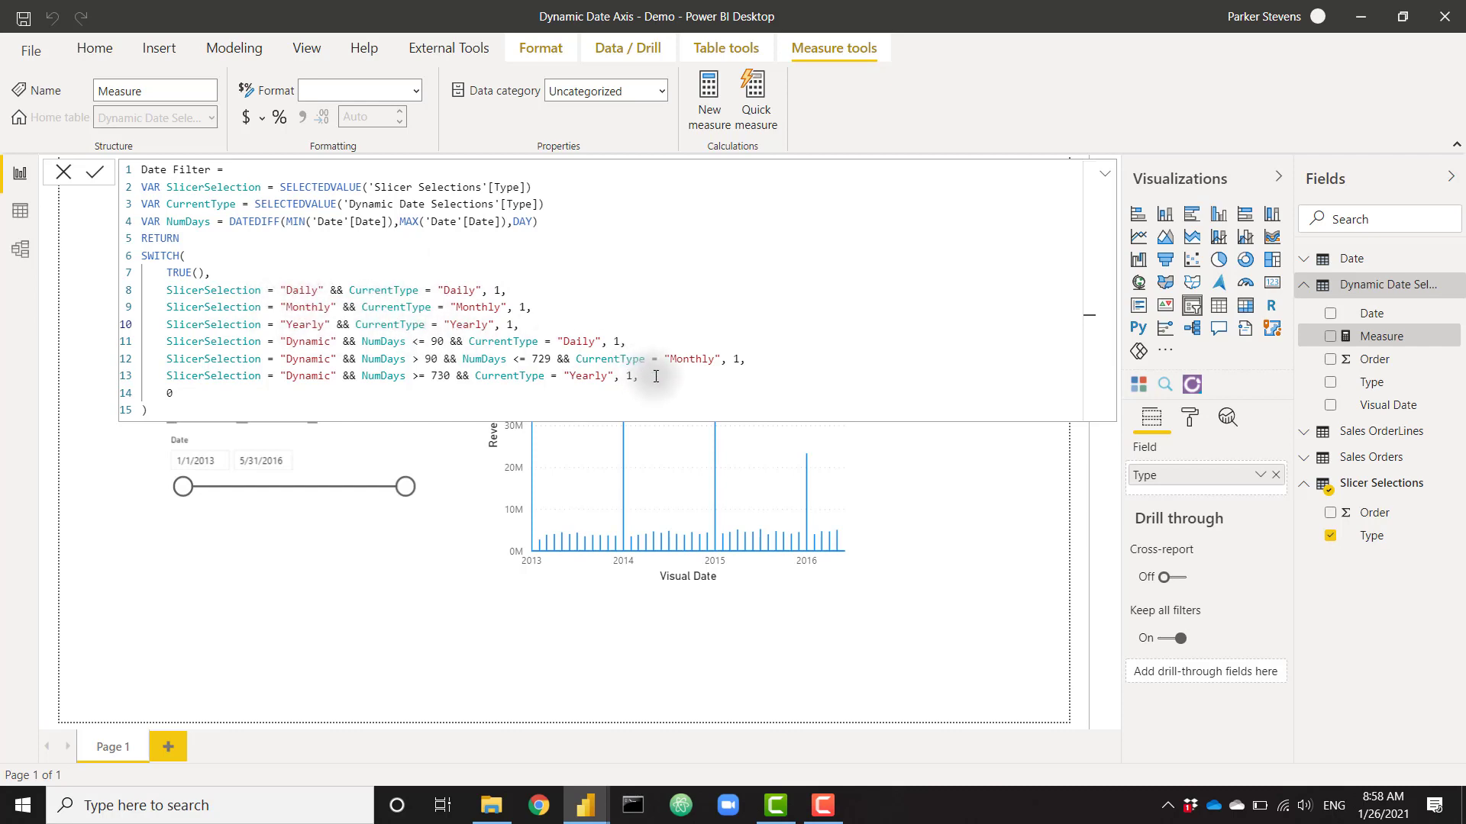
left_click_drag(666, 377, 657, 342)
key("ctrl+slash")
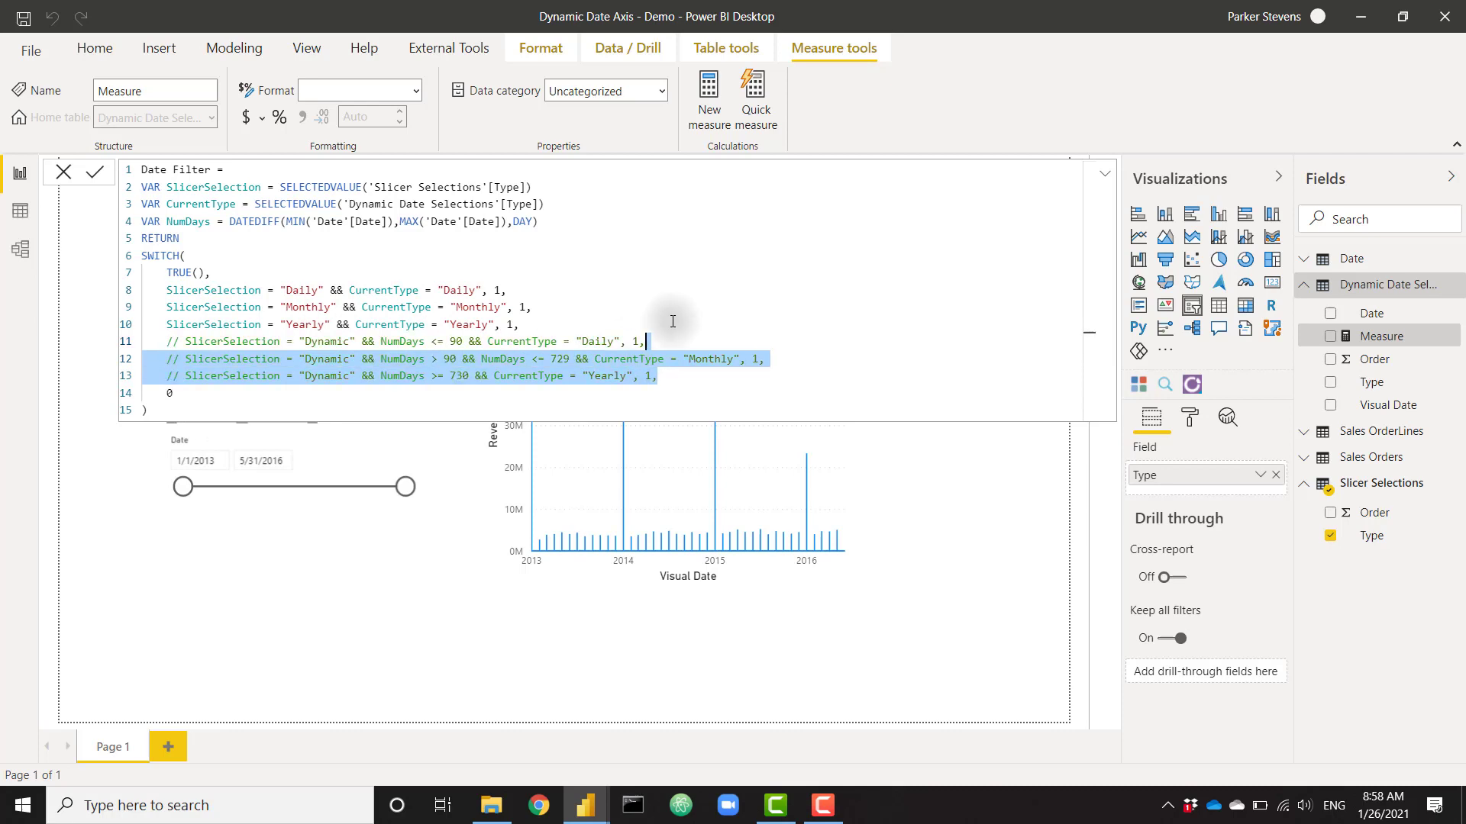
left_click(544, 319)
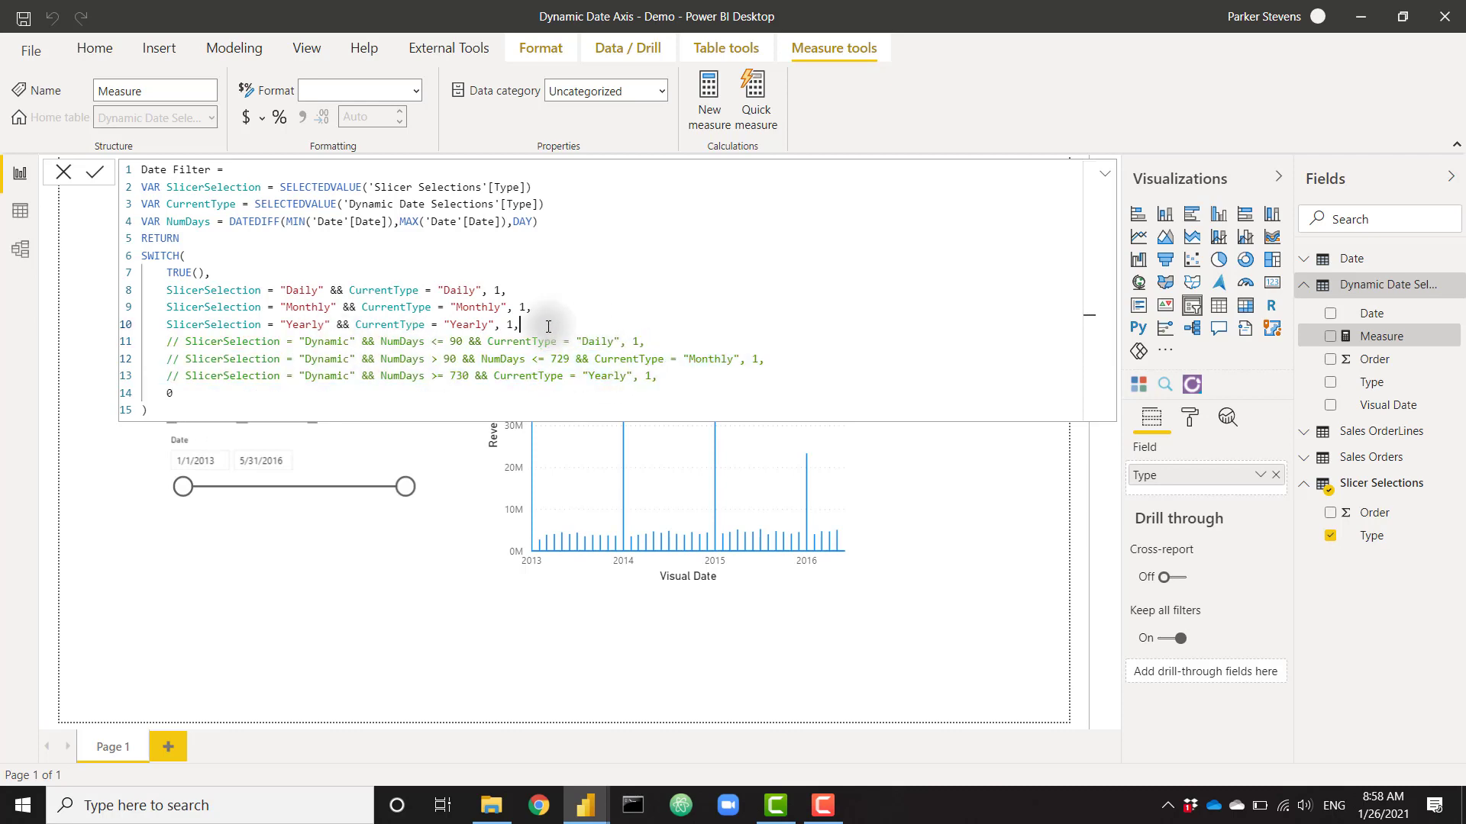
key("Return")
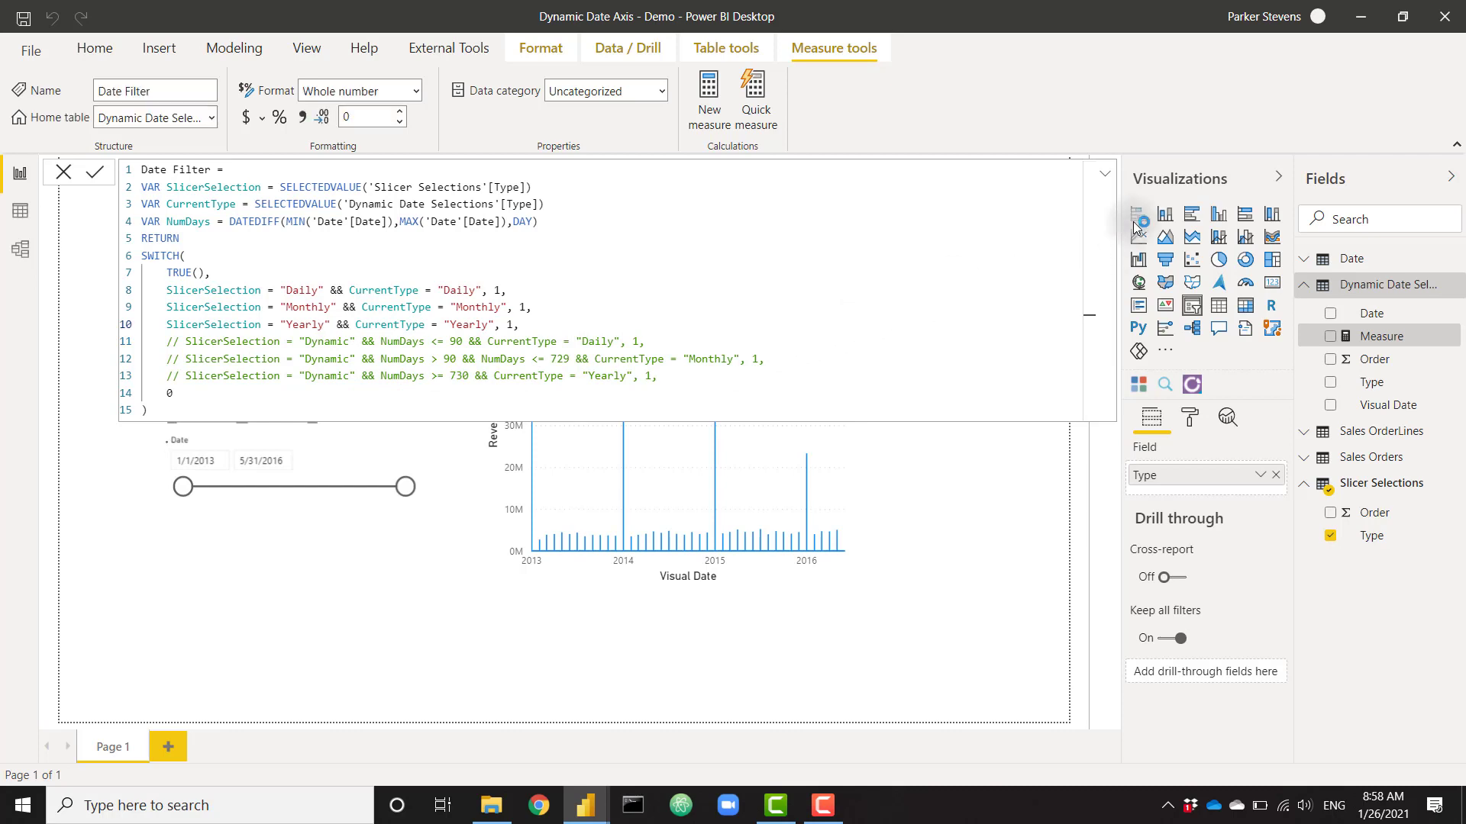
Step: Add Type as a visual-level filter on the Revenue by Visual Date chart
left_click(1105, 175)
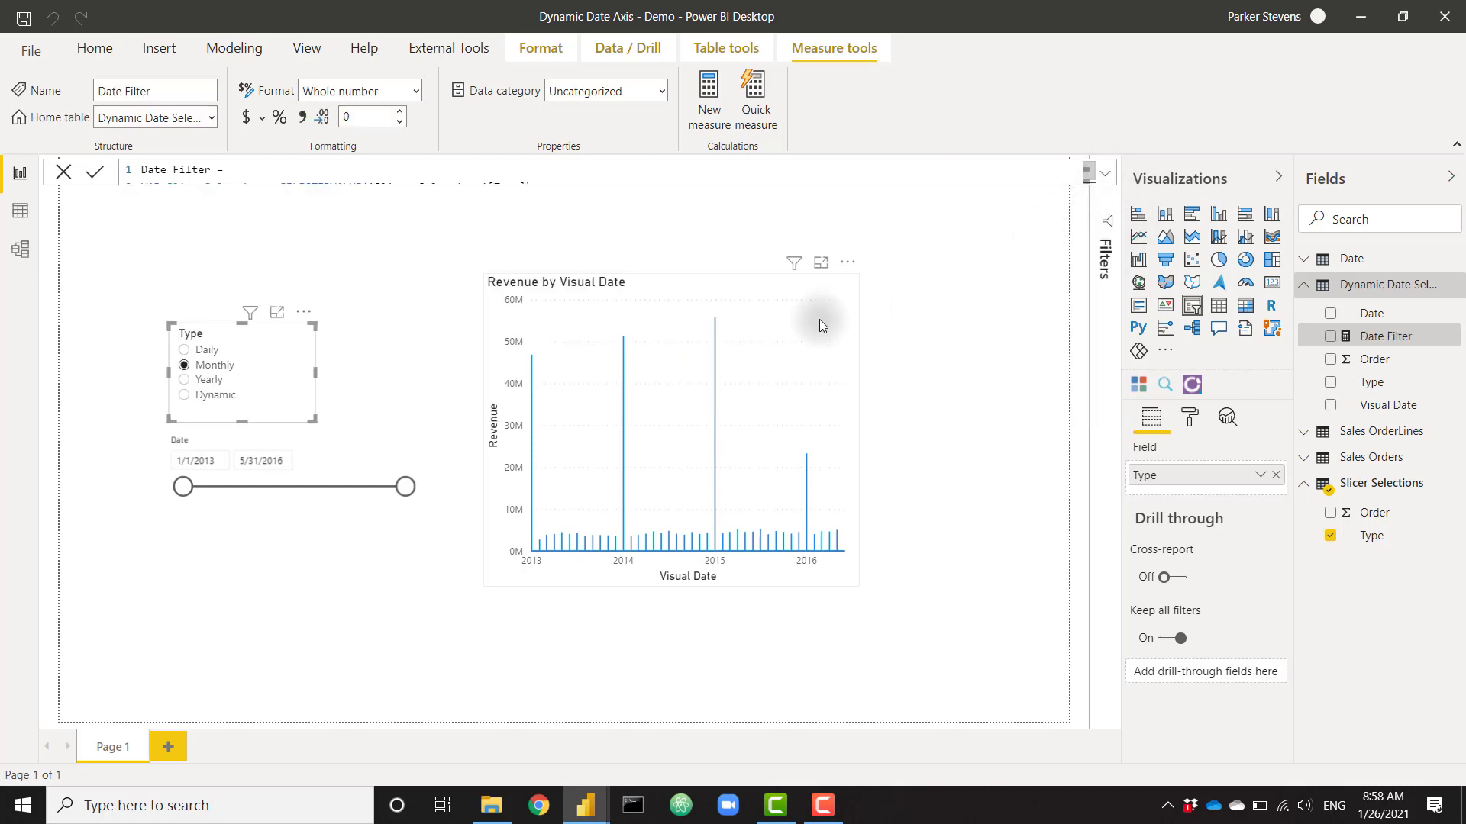
left_click(772, 336)
left_click(1102, 177)
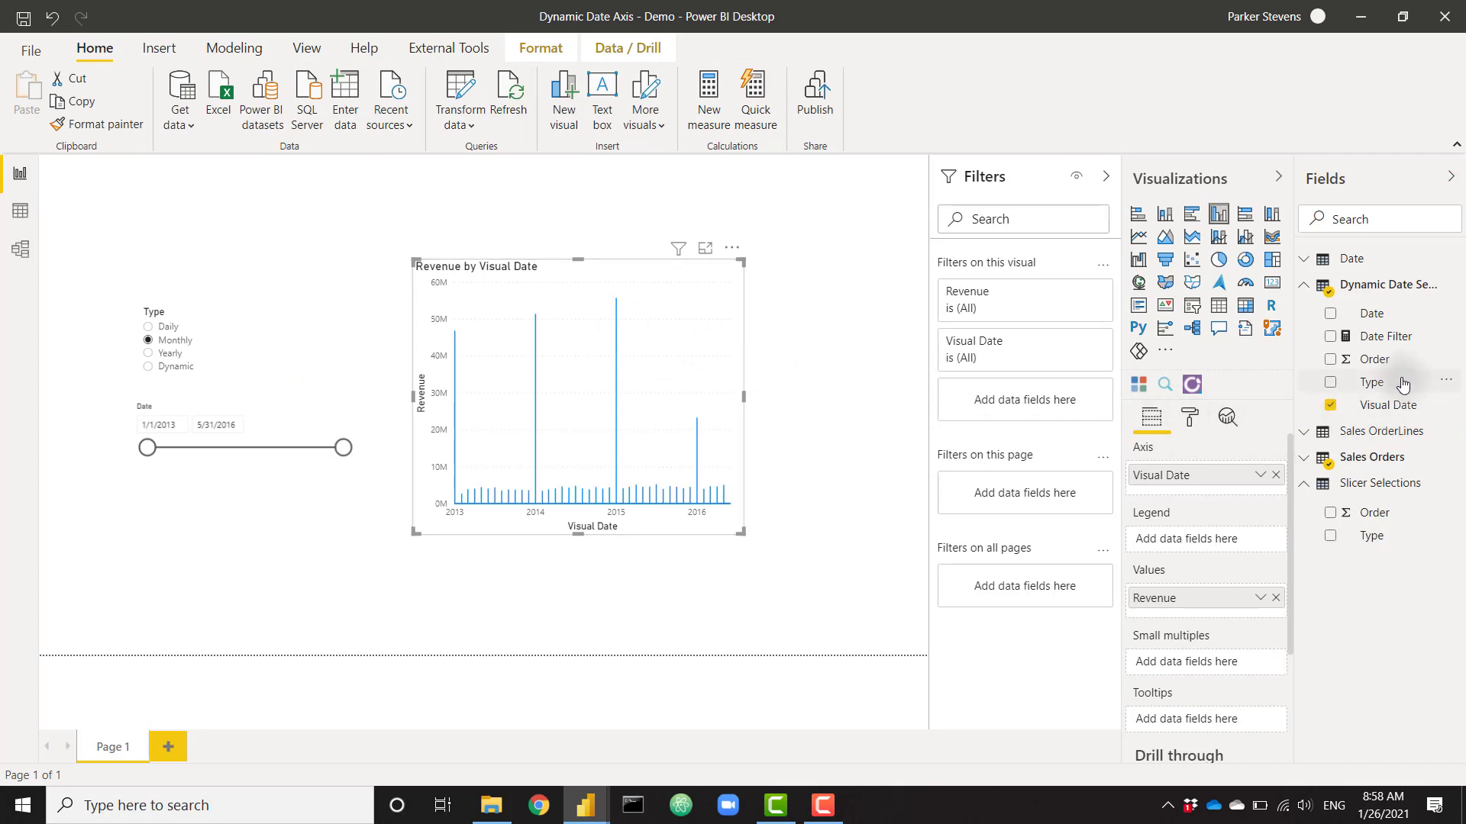
left_click_drag(1400, 379, 978, 323)
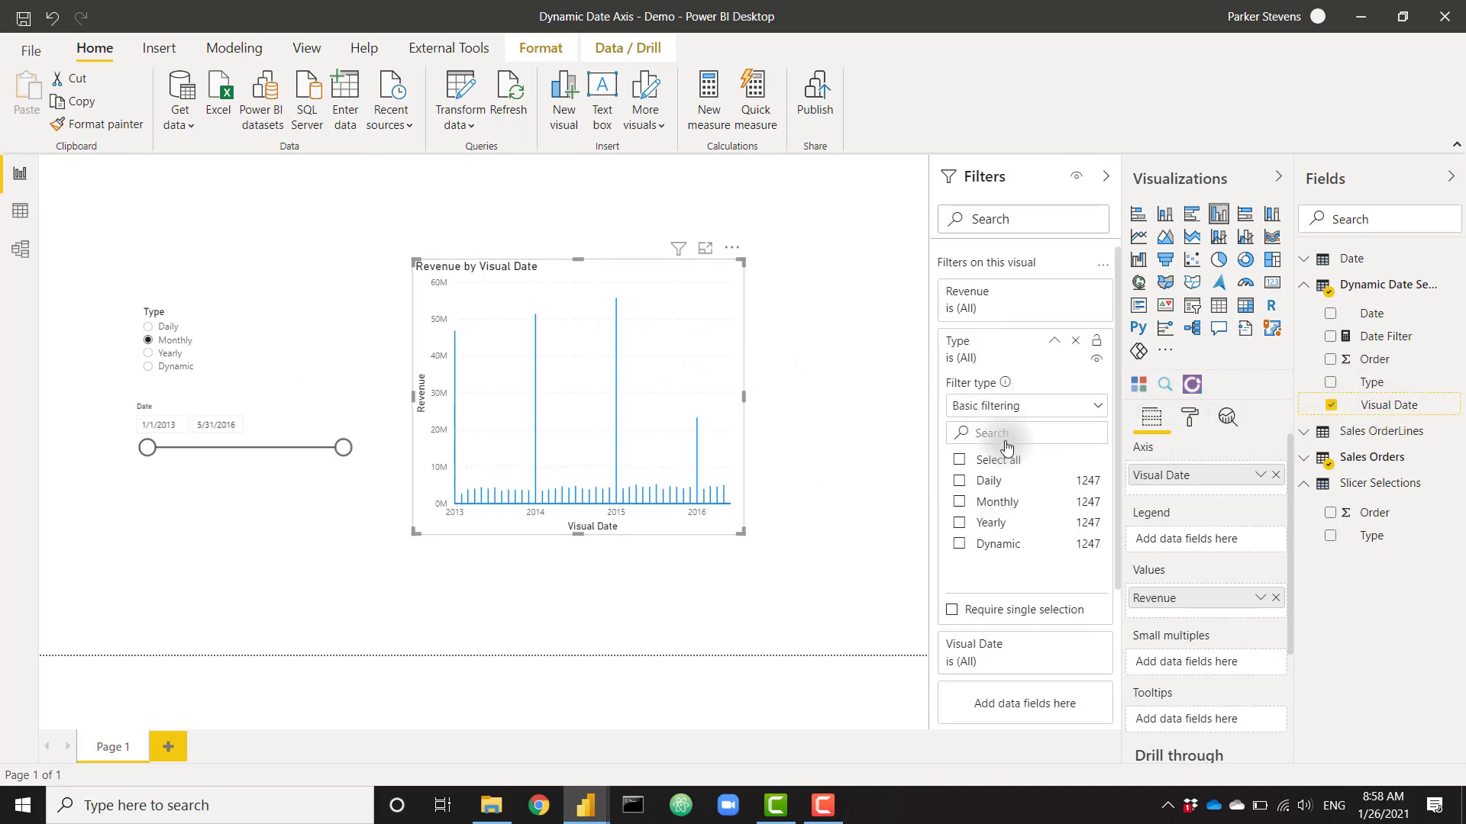
Step: Set the Type filter to Top N, showing the top 1 by Date Filter, and apply it
left_click(1078, 403)
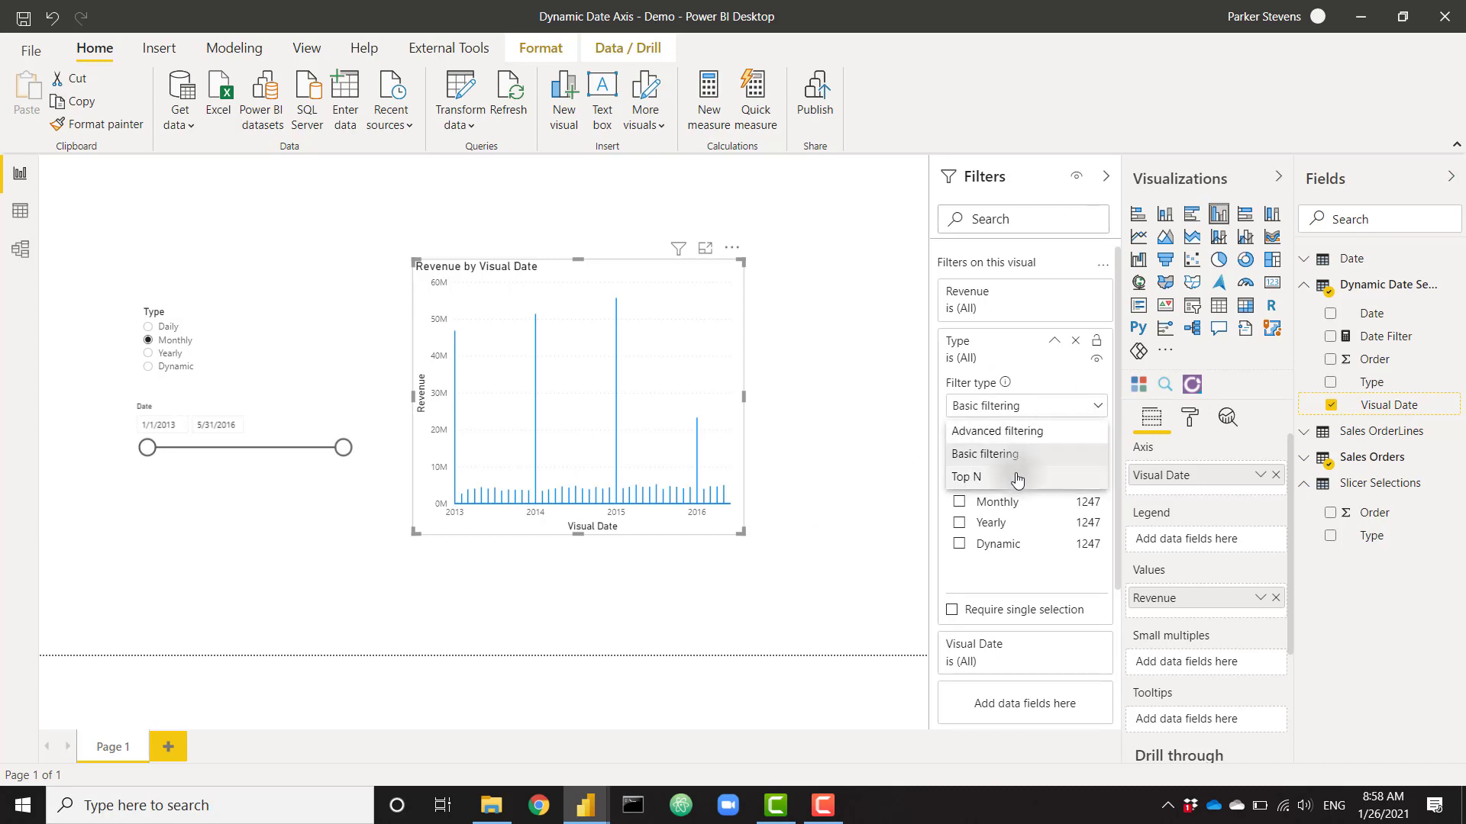
left_click(1016, 476)
left_click(1073, 456)
type("1")
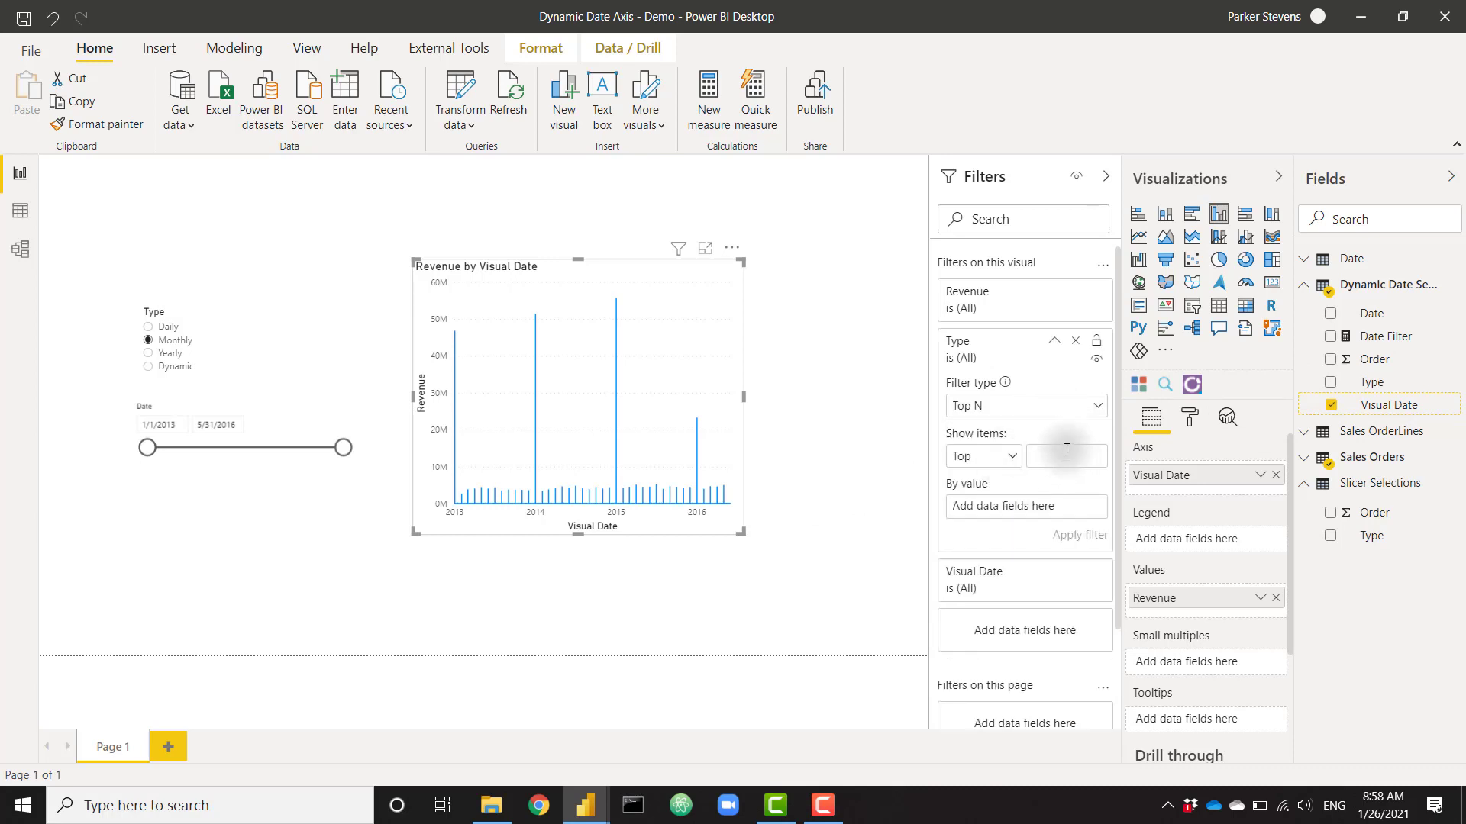
left_click_drag(1386, 337, 1007, 507)
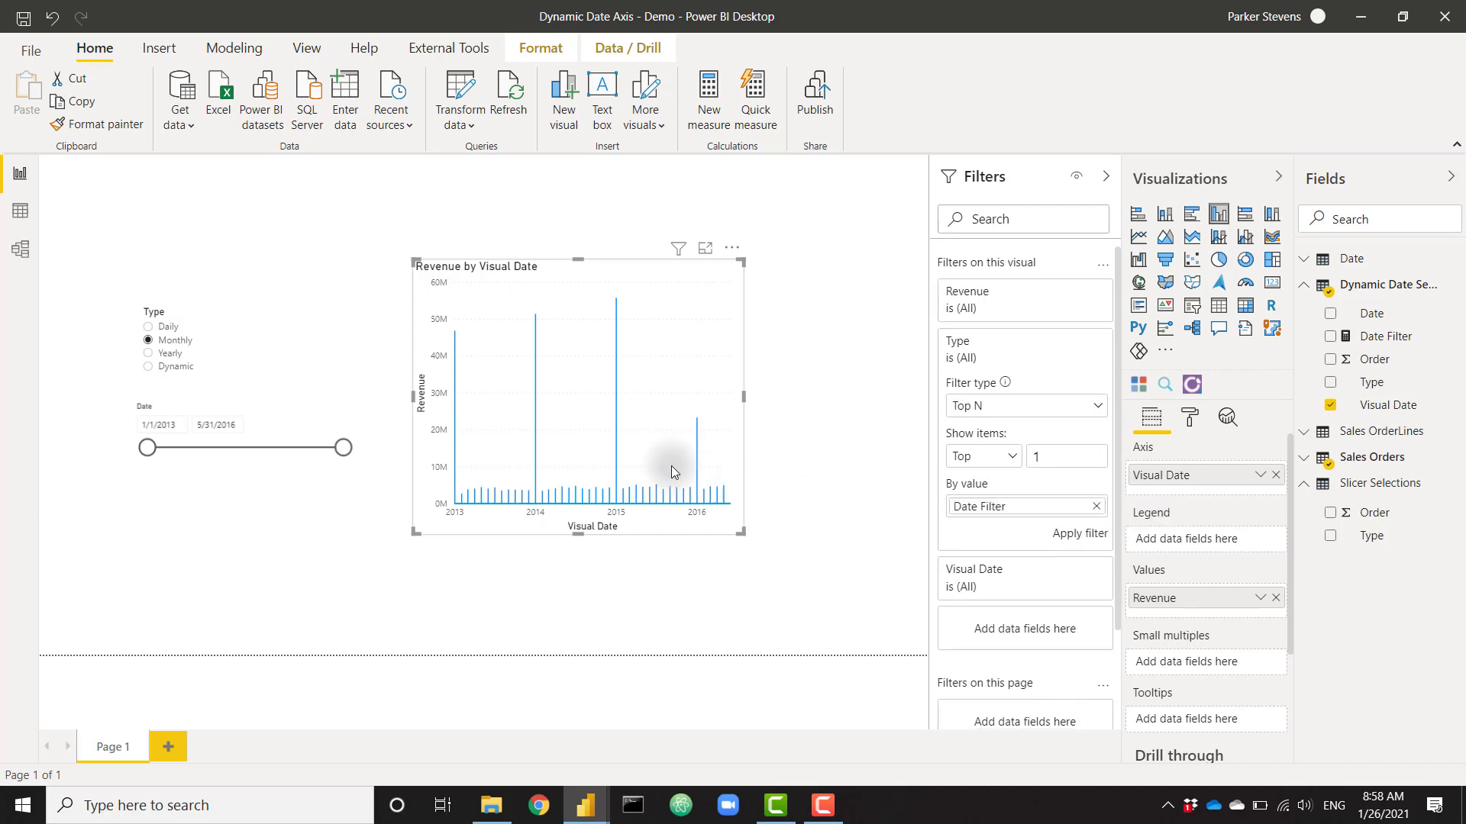
left_click(1092, 533)
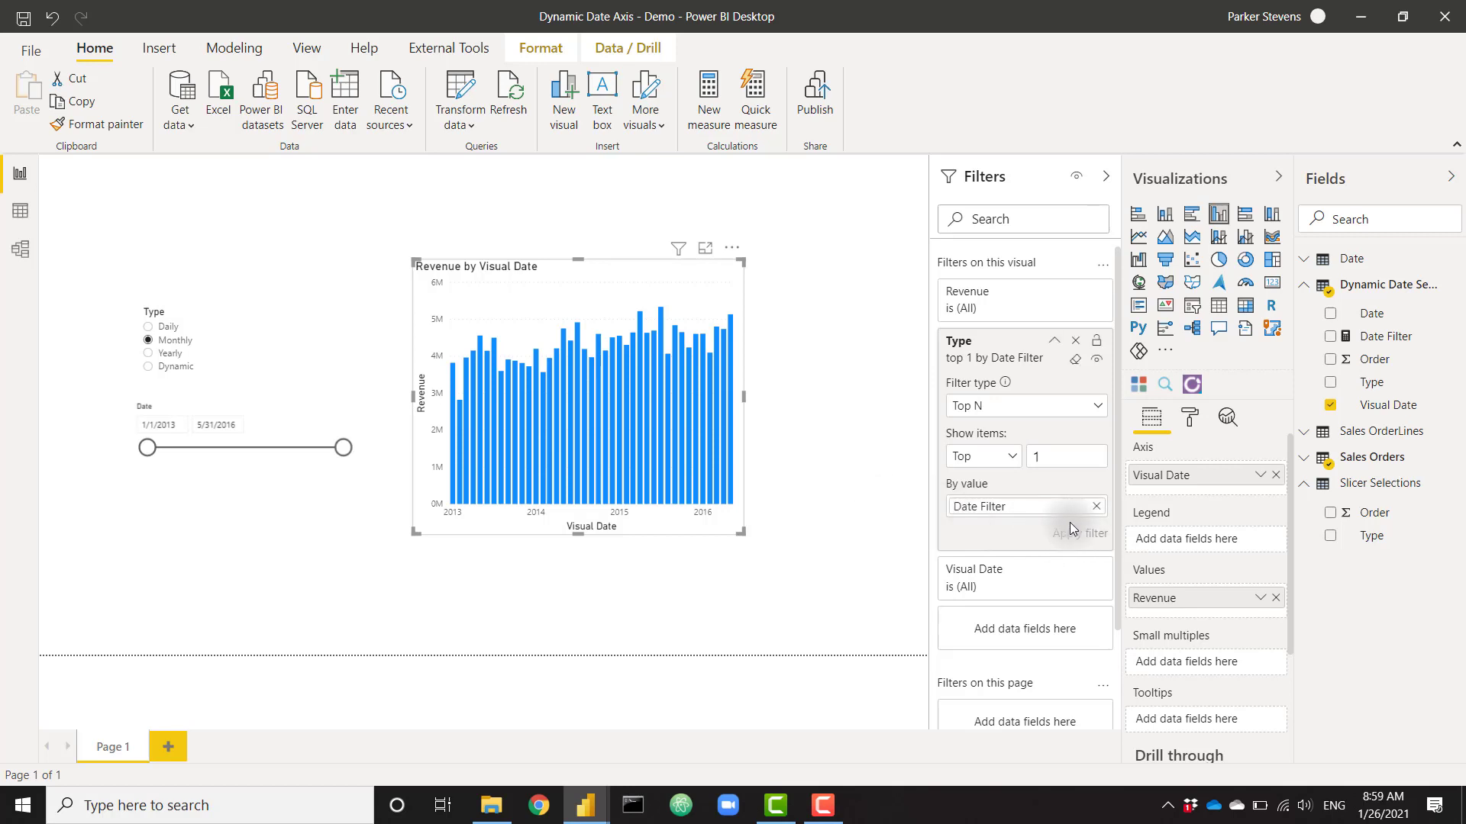
Step: Test the Type slicer by switching between Daily, Monthly and Yearly
left_click(168, 329)
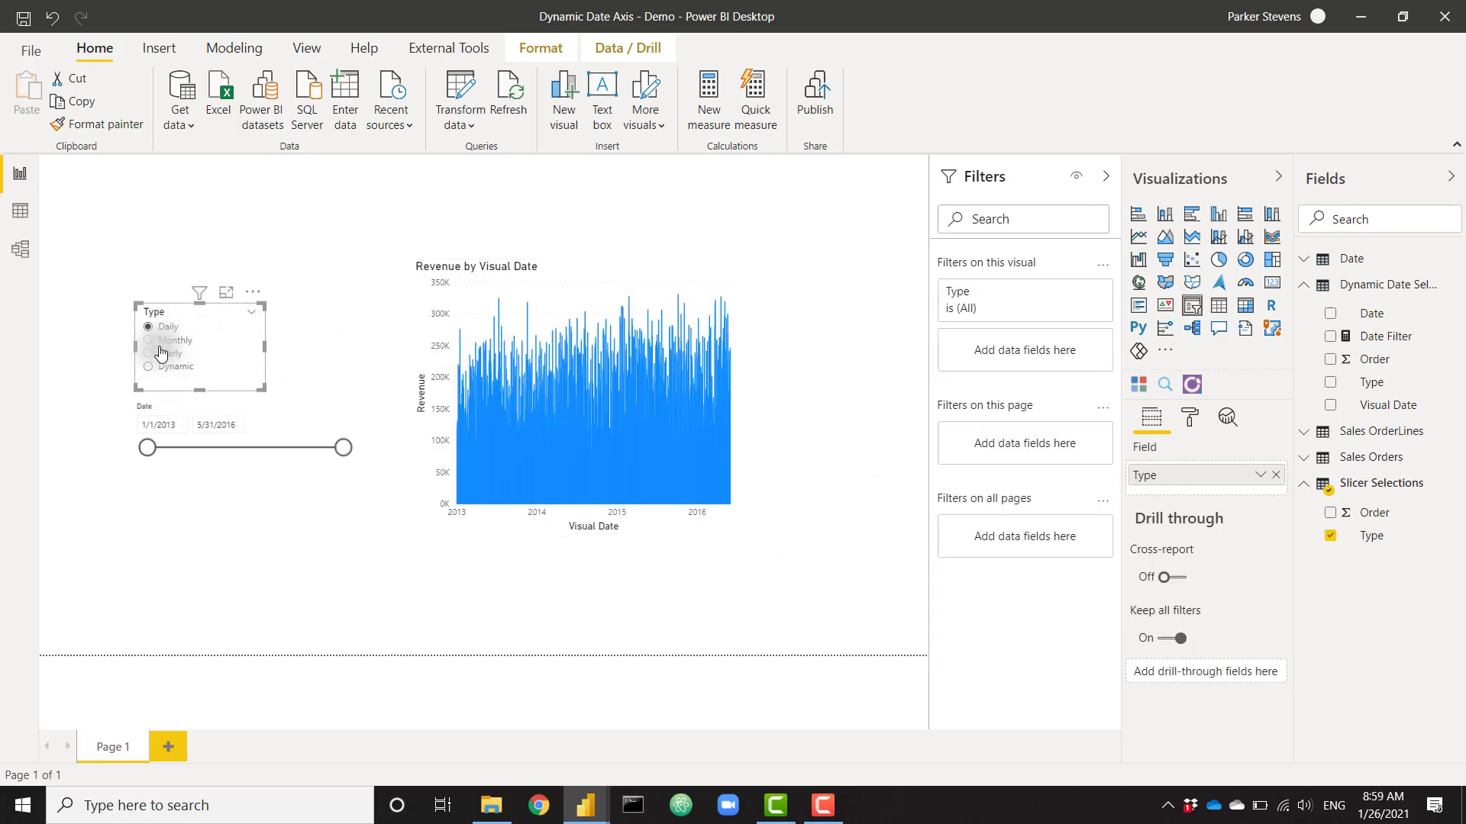
left_click(166, 341)
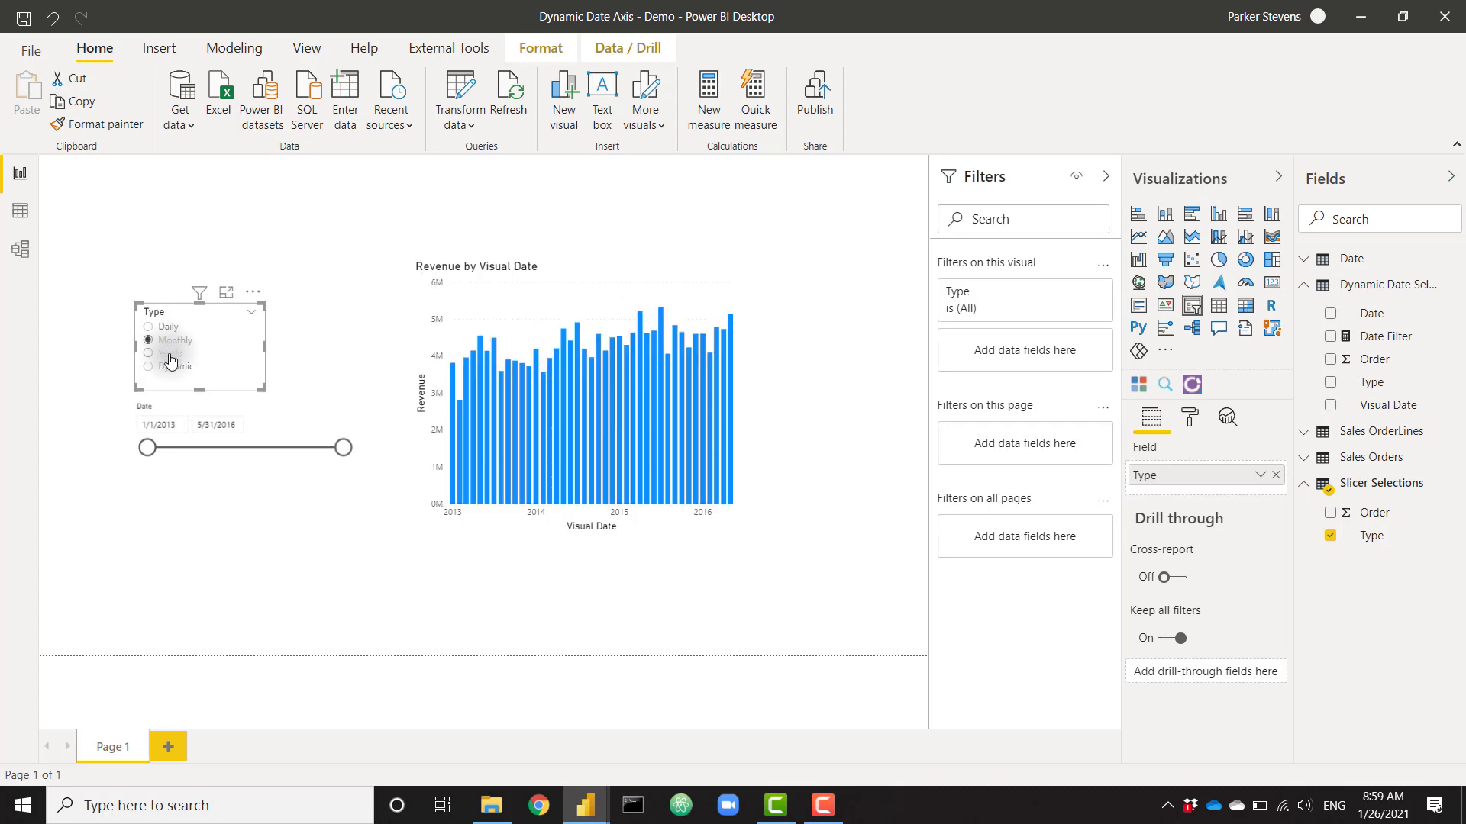
left_click(171, 355)
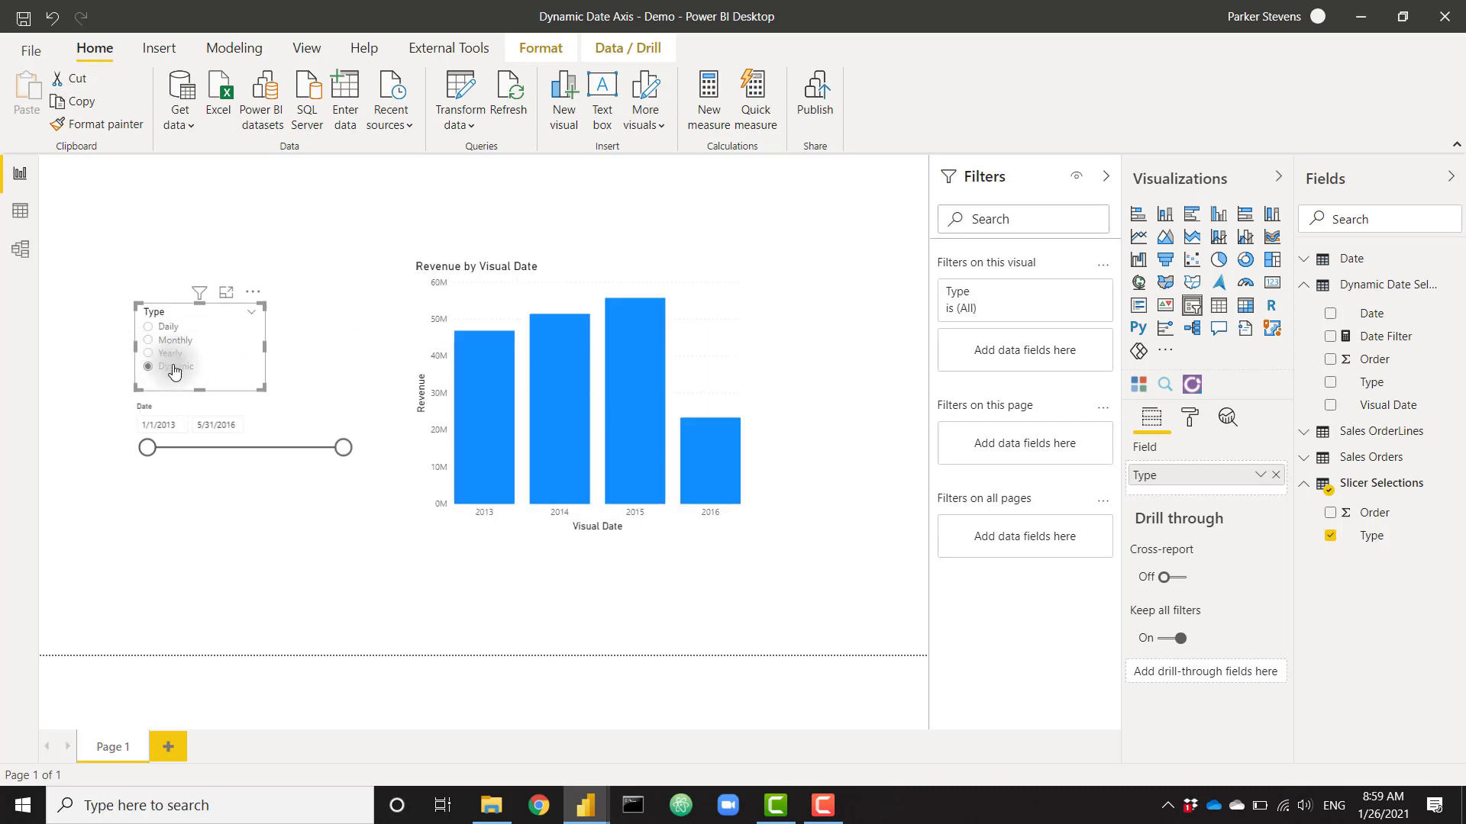
Step: Uncomment lines 11–13 of the Date Filter measure to reactivate the Dynamic rules and commit it
left_click(1406, 347)
left_click(1105, 174)
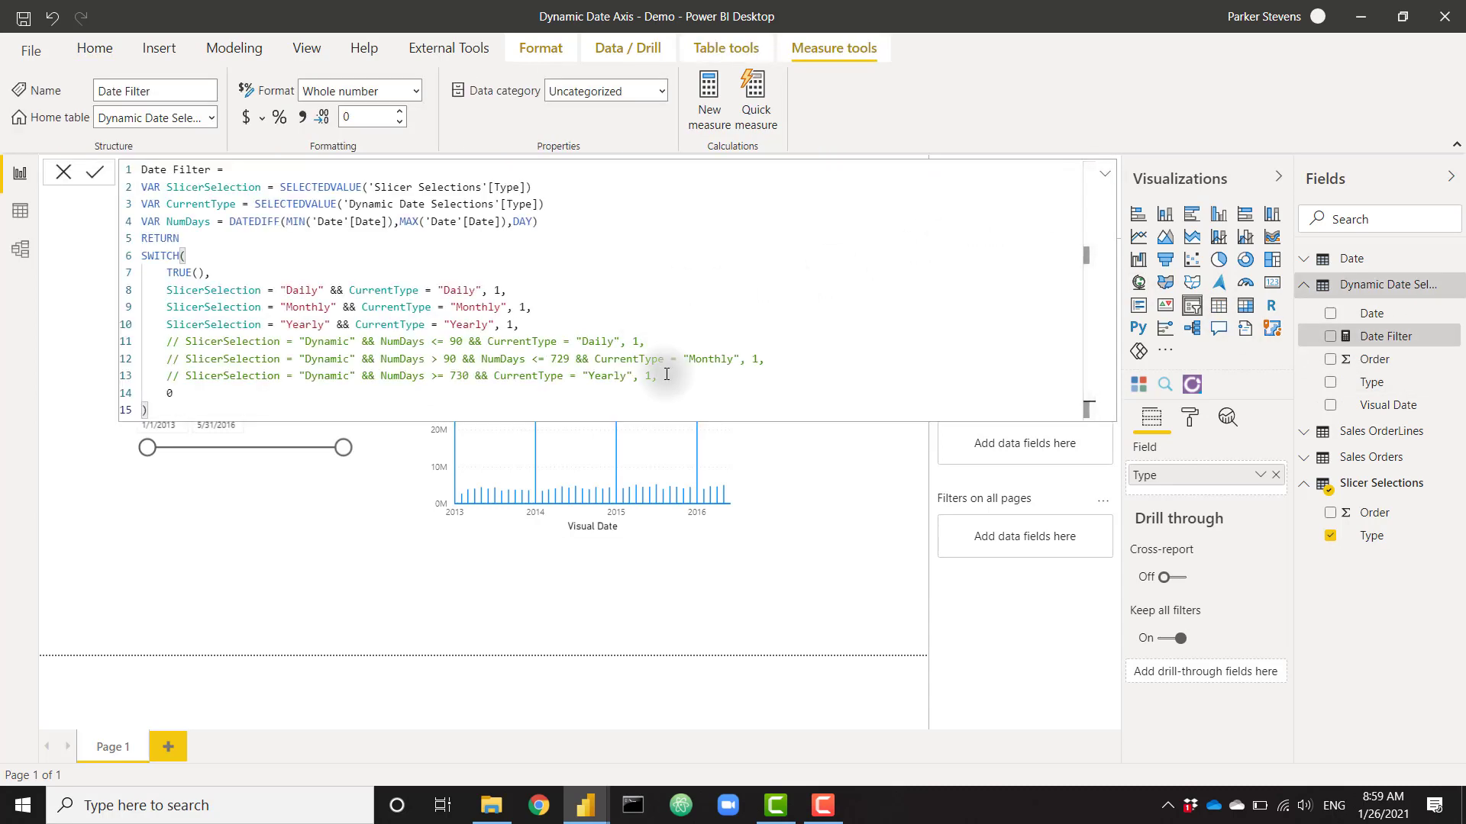
mouse_move(667, 374)
left_mouse_down()
mouse_move(645, 359)
mouse_move(658, 347)
left_mouse_up()
key("ctrl+slash")
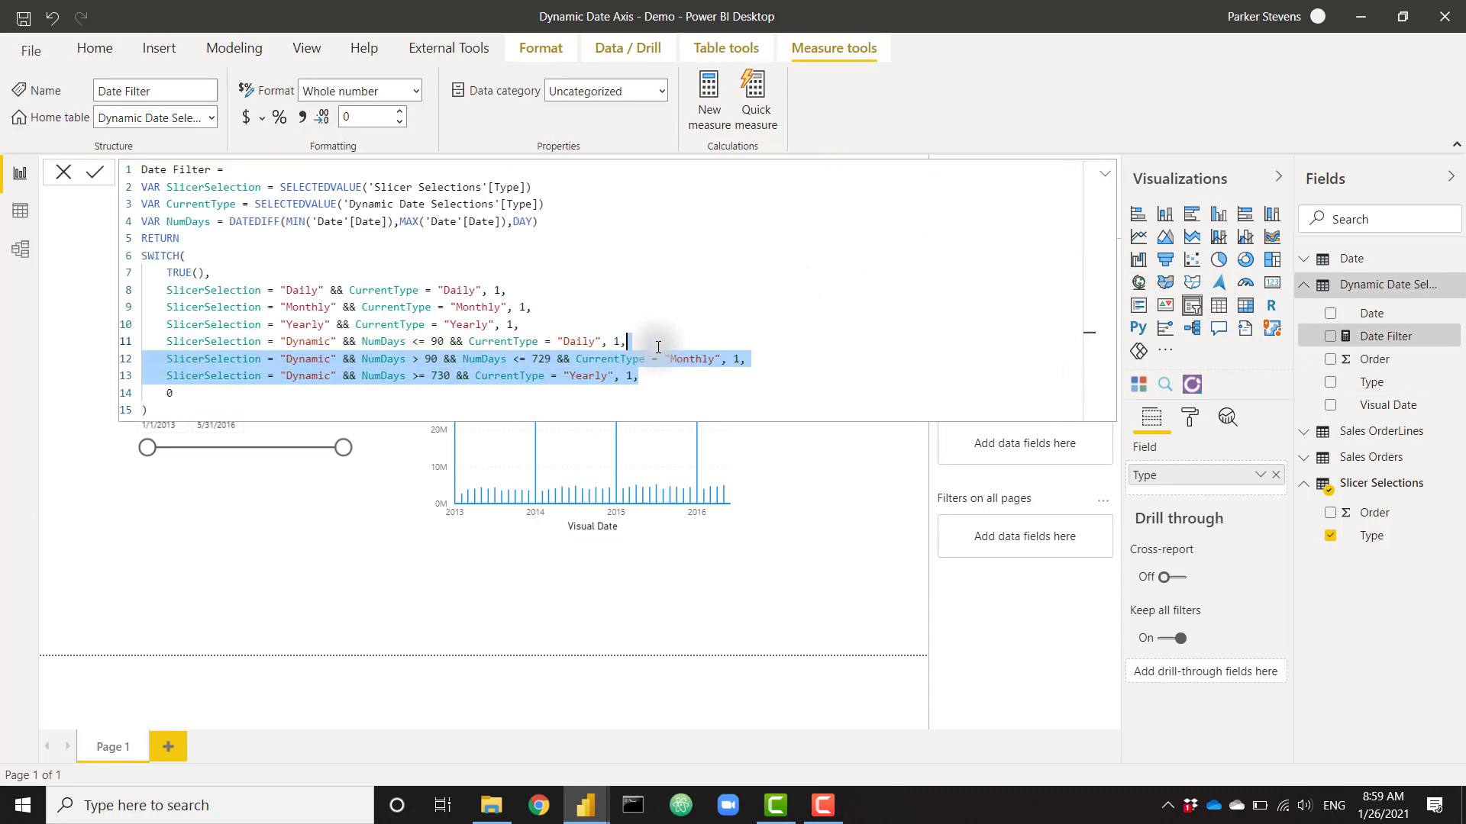
left_click(678, 323)
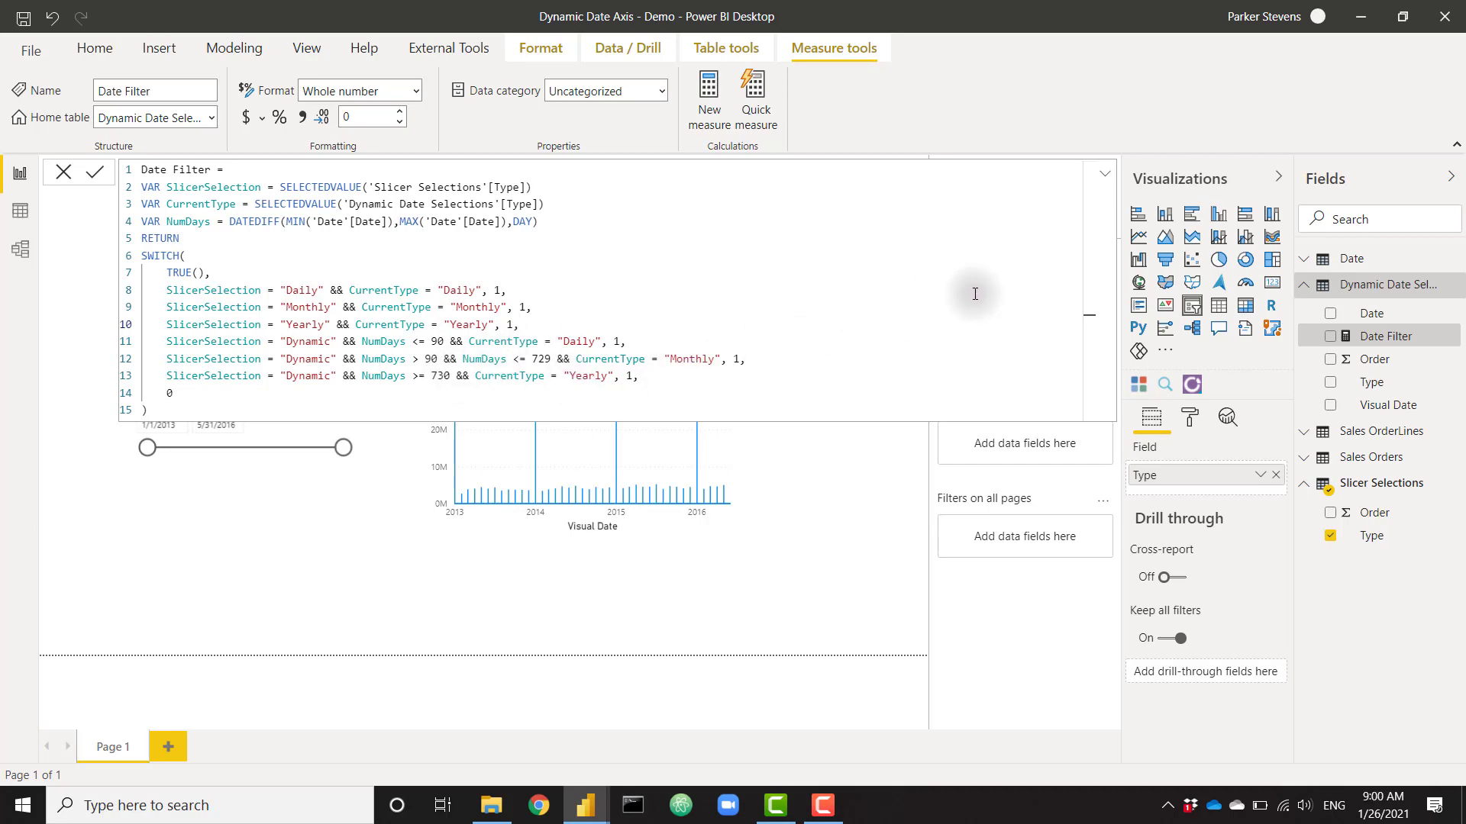
key("Return")
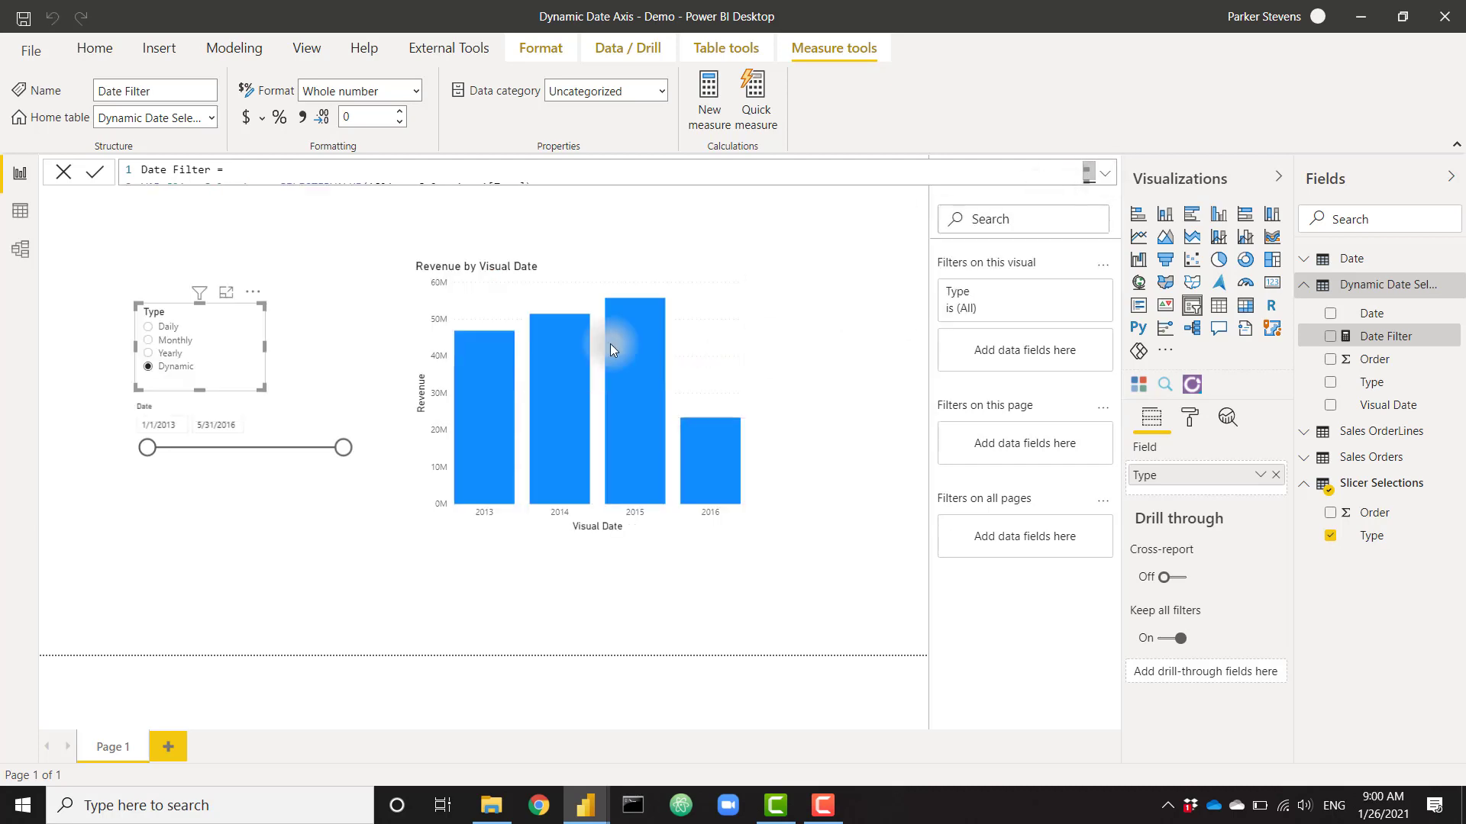
left_click(217, 452)
left_click_drag(147, 448, 213, 448)
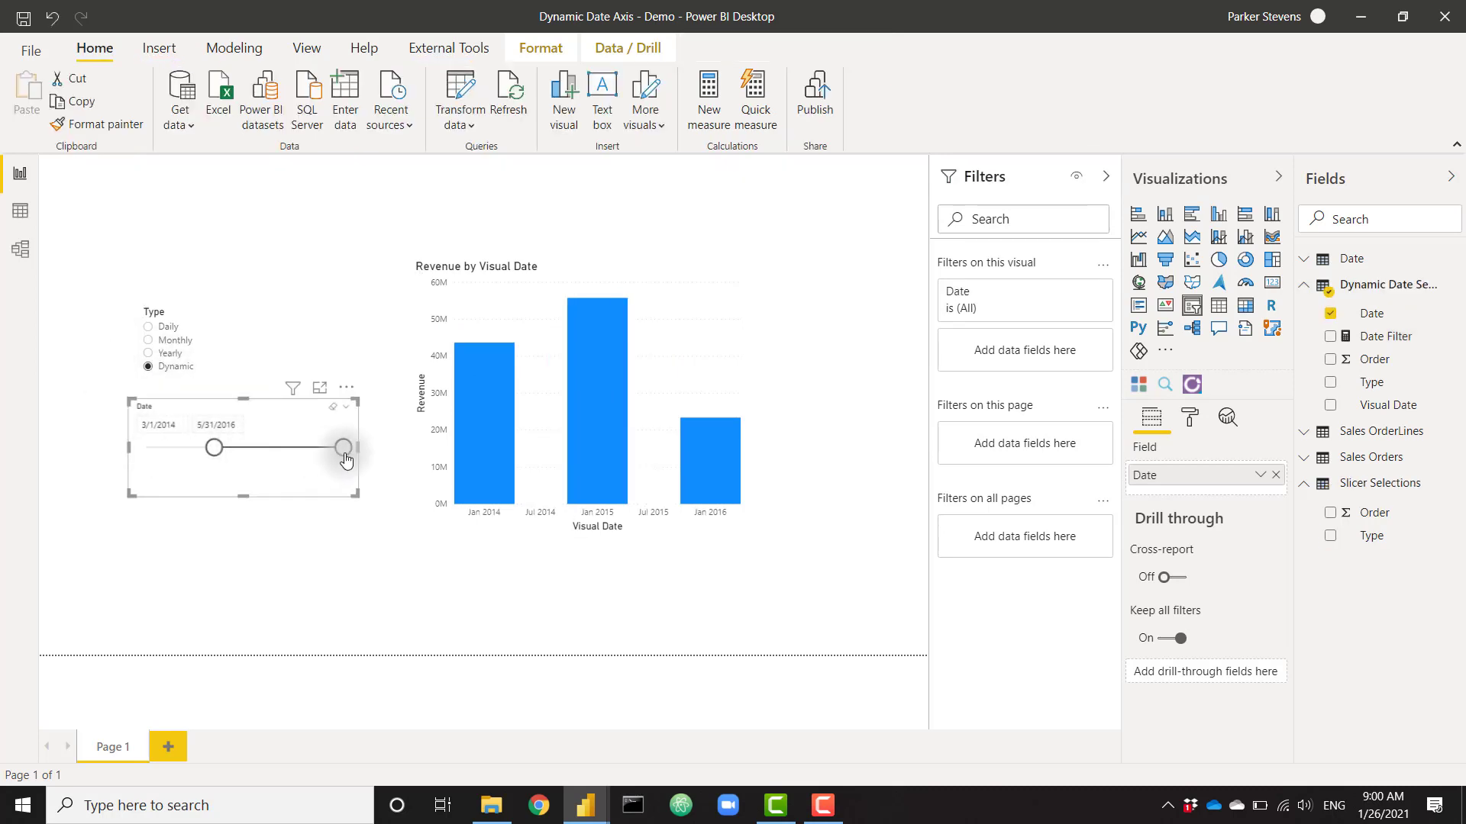
left_click_drag(344, 452, 264, 449)
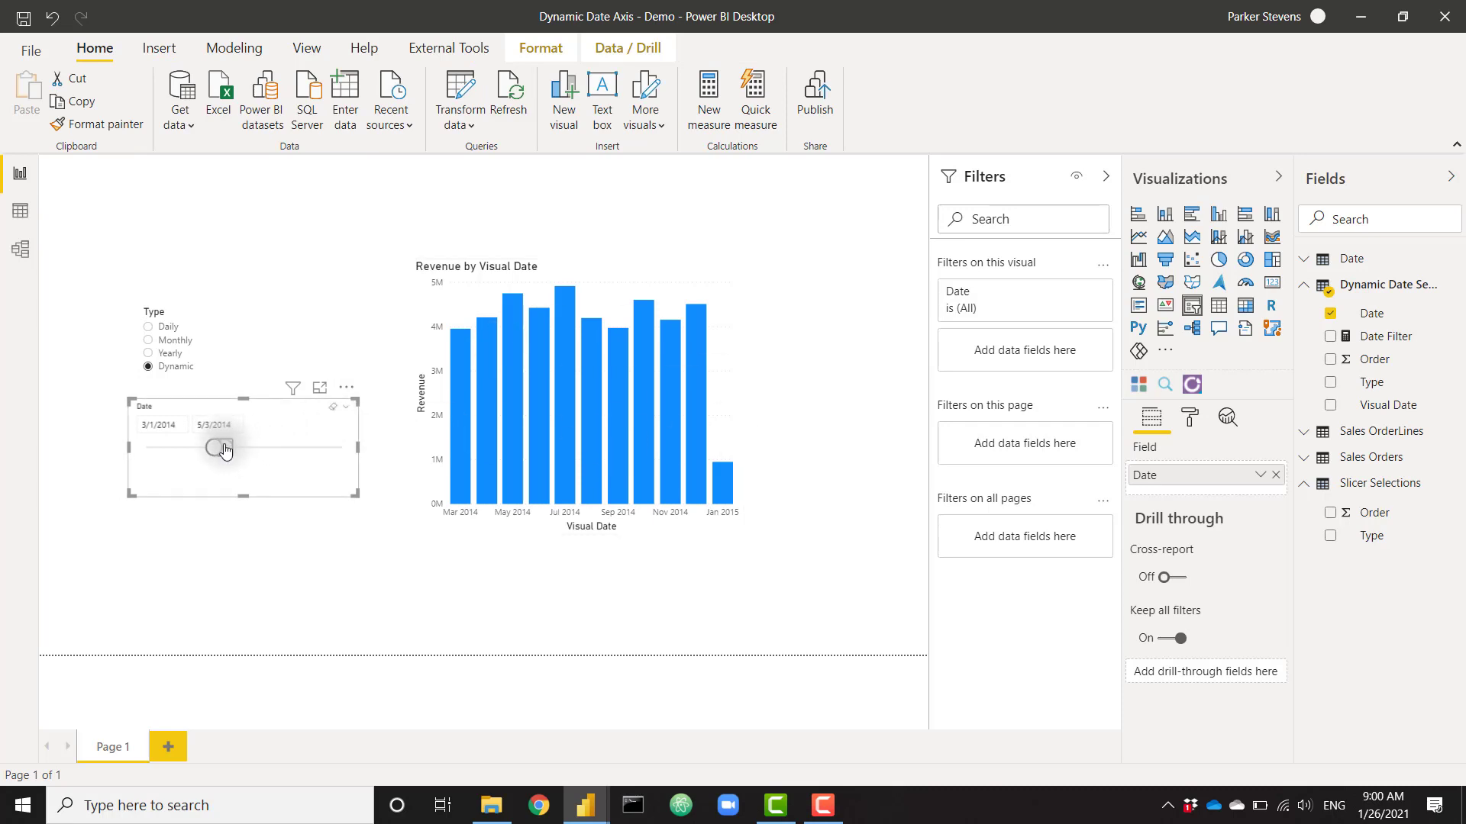
left_click_drag(224, 449, 220, 449)
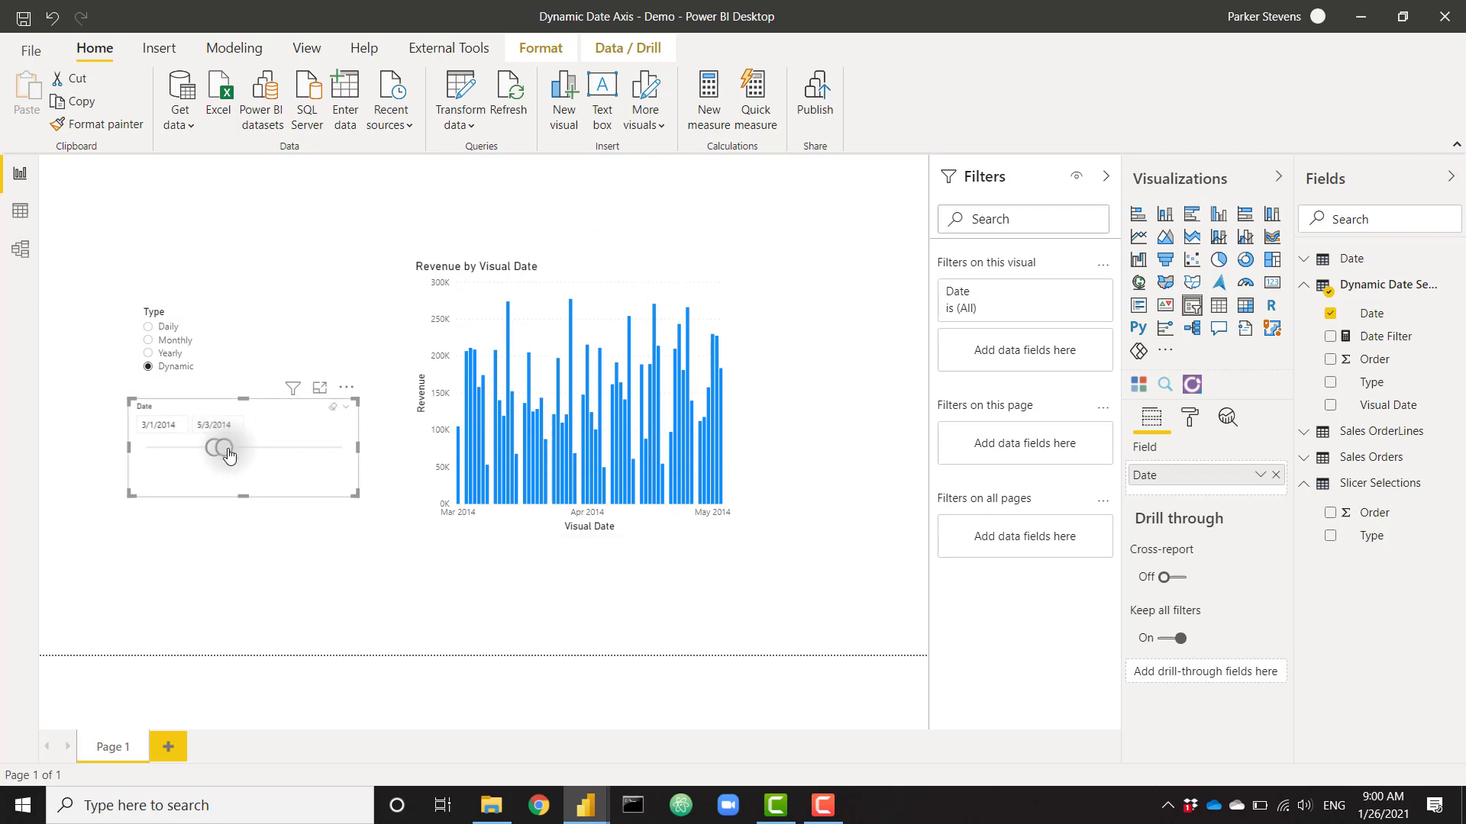
left_click_drag(220, 448, 419, 443)
left_click_drag(179, 456, 76, 447)
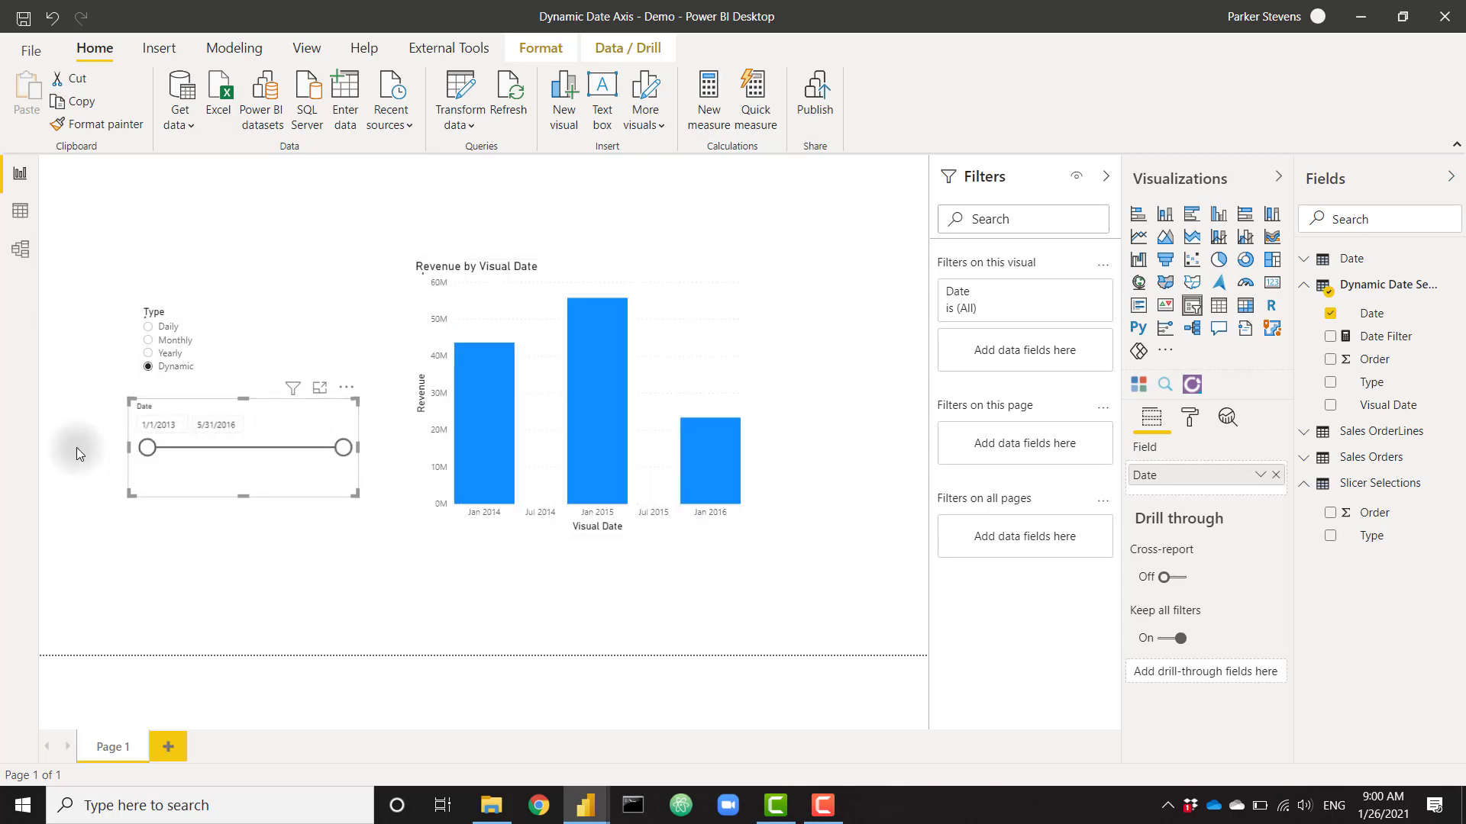